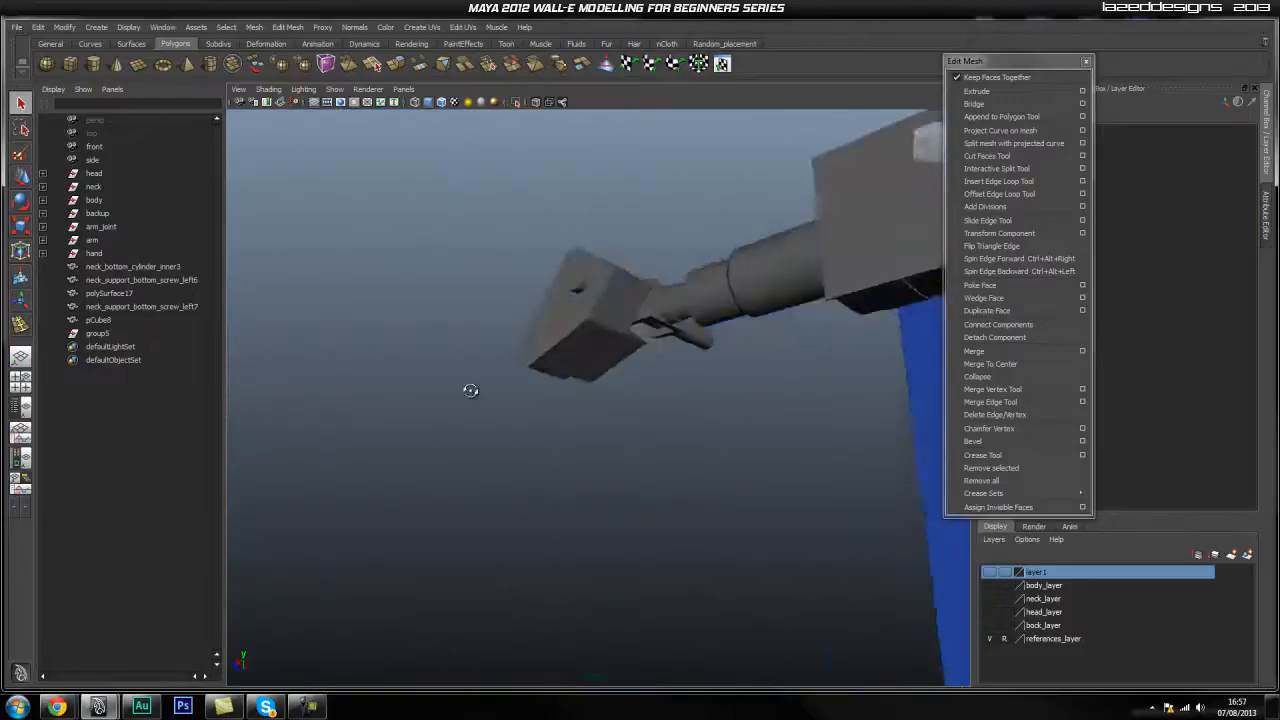
Create a 20-sided polygon cylinder on the grid beside the arm model.
{"action": "scroll", "coordinate": [614, 423], "scroll_direction": "down", "scroll_amount": 3}
{"action": "left_click_drag", "start_coordinate": [594, 358], "coordinate": [362, 366], "text": "alt"}
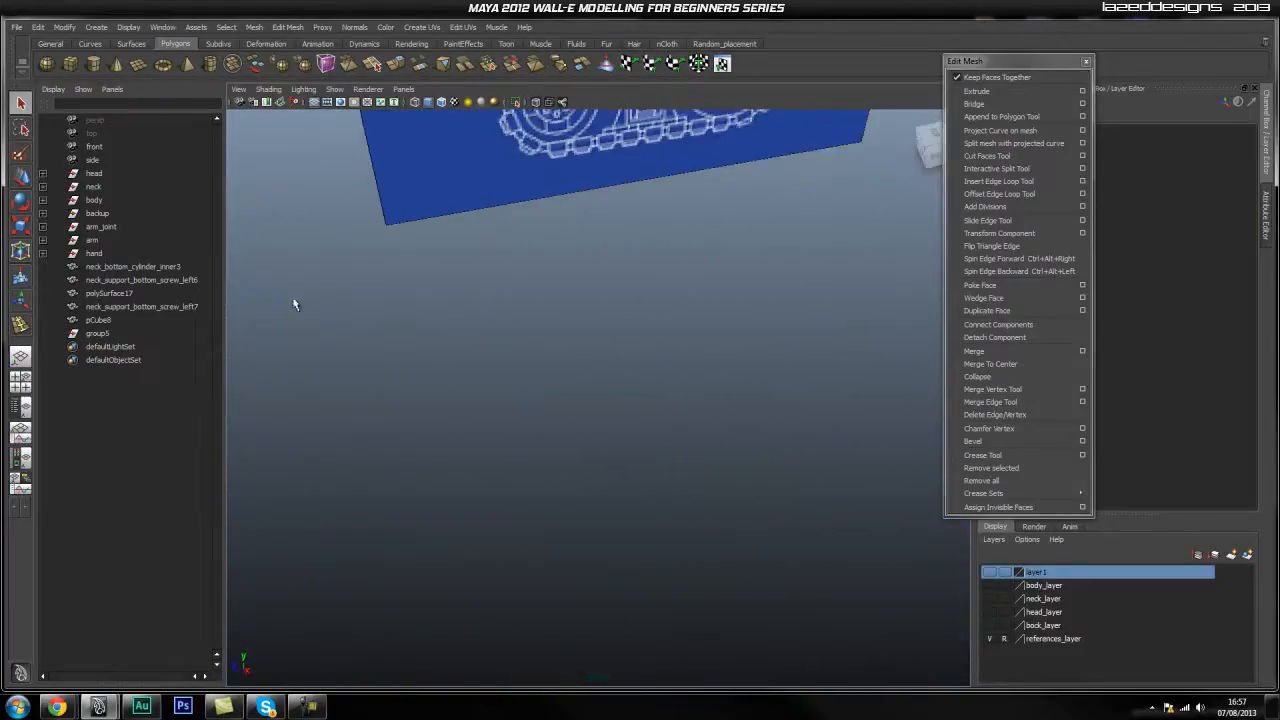
{"action": "left_click", "coordinate": [93, 64]}
{"action": "mouse_move", "coordinate": [523, 367]}
{"action": "left_mouse_down"}
{"action": "mouse_move", "coordinate": [512, 397]}
{"action": "mouse_move", "coordinate": [520, 349]}
{"action": "left_mouse_up"}
Frame pCylinder10 with F, view it from above, and switch to face selection.
{"action": "scroll", "coordinate": [700, 400], "scroll_direction": "up", "scroll_amount": 2}
{"action": "left_click_drag", "start_coordinate": [700, 400], "coordinate": [629, 380], "text": "alt"}
{"action": "scroll", "coordinate": [538, 391], "scroll_direction": "up", "scroll_amount": 4}
{"action": "key", "text": "f"}
{"action": "middle_click_drag", "start_coordinate": [590, 412], "coordinate": [561, 421], "text": "alt"}
{"action": "scroll", "coordinate": [546, 418], "scroll_direction": "down", "scroll_amount": 2}
{"action": "left_click_drag", "start_coordinate": [545, 418], "coordinate": [600, 415], "text": "alt"}
{"action": "right_click_drag", "start_coordinate": [600, 420], "coordinate": [598, 456]}
Select every face of the cylinder's top cap.
{"action": "left_click", "coordinate": [656, 427]}
{"action": "left_click", "coordinate": [667, 386], "text": "shift"}
{"action": "left_click", "coordinate": [659, 364], "text": "shift"}
{"action": "left_click", "coordinate": [651, 347], "text": "shift"}
{"action": "left_click", "coordinate": [636, 336], "text": "shift"}
{"action": "left_click", "coordinate": [593, 316], "text": "shift"}
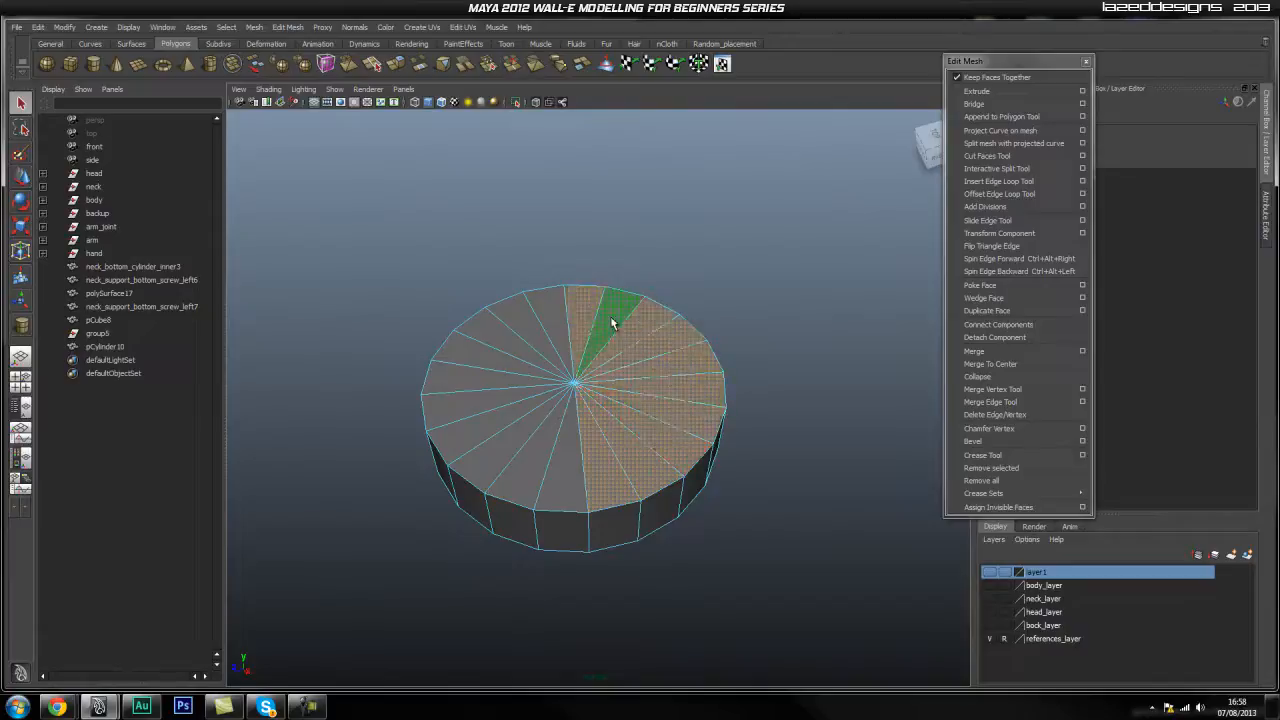
{"action": "left_click", "coordinate": [501, 351], "text": "shift"}
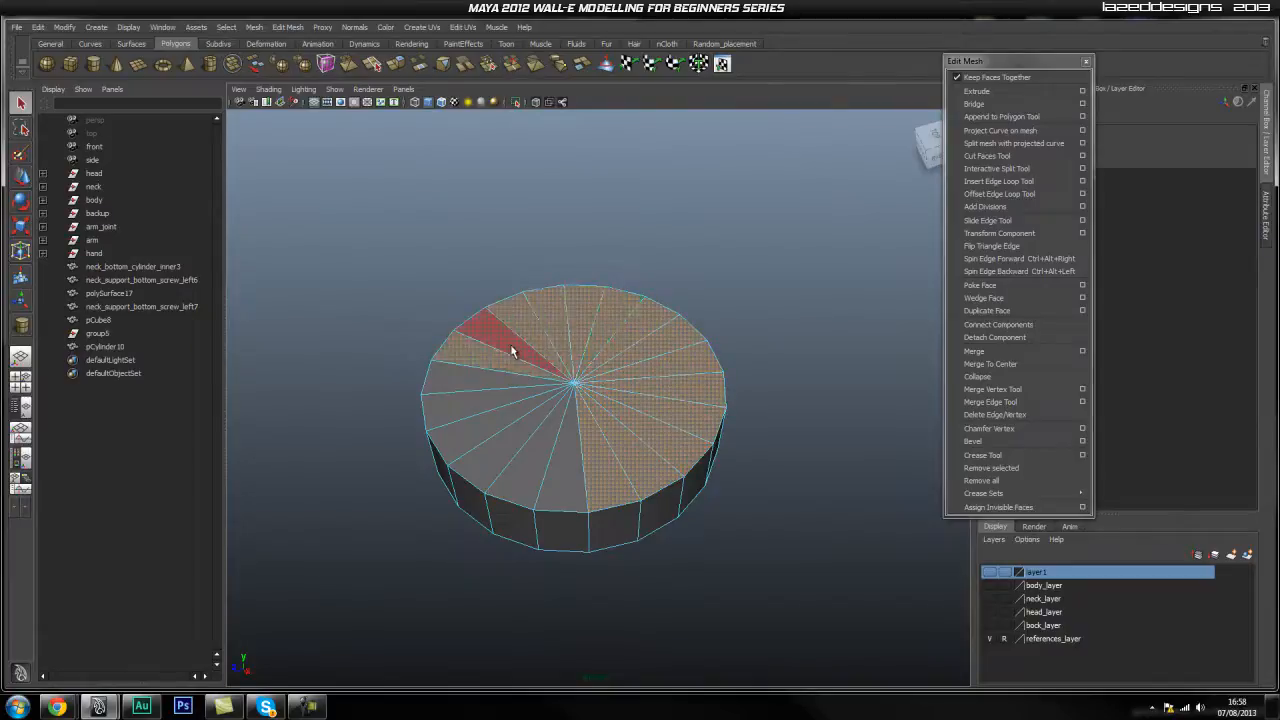
{"action": "left_click", "coordinate": [497, 335], "text": "shift"}
{"action": "left_click", "coordinate": [491, 377], "text": "shift"}
{"action": "left_click", "coordinate": [496, 404], "text": "shift"}
{"action": "left_click", "coordinate": [496, 414], "text": "shift"}
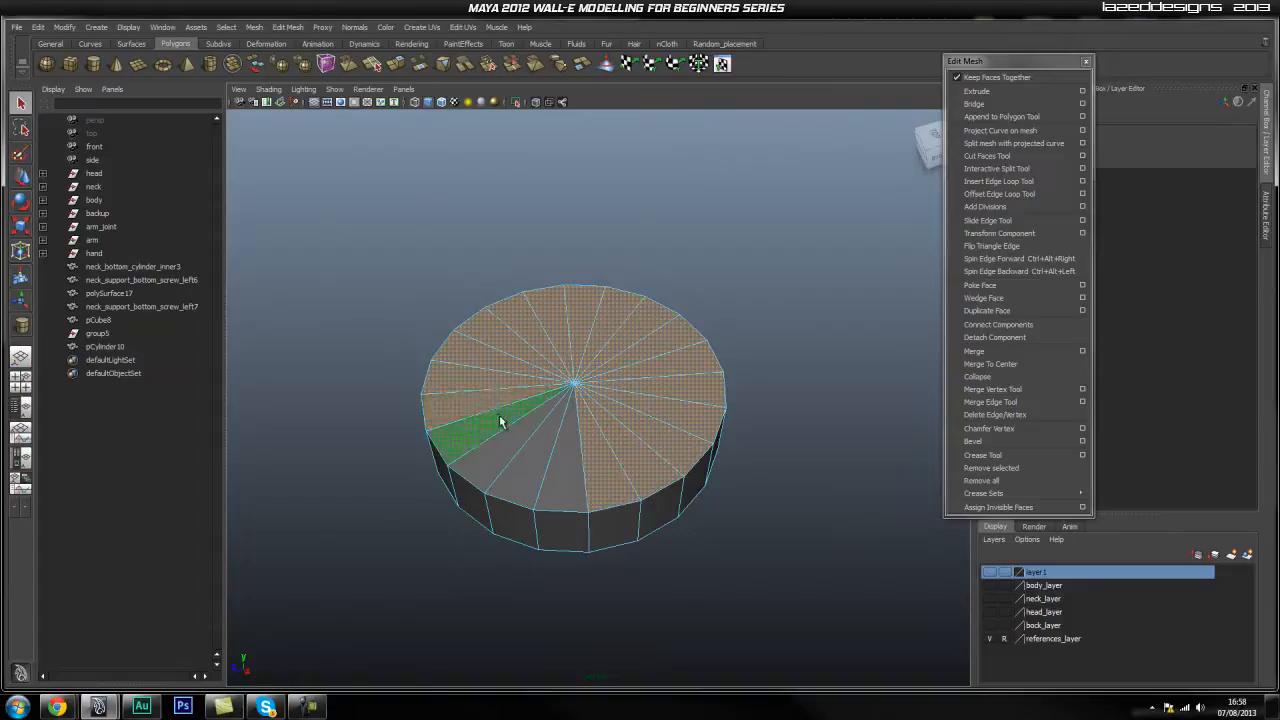
{"action": "left_click", "coordinate": [513, 435], "text": "shift"}
{"action": "left_click", "coordinate": [545, 462], "text": "shift"}
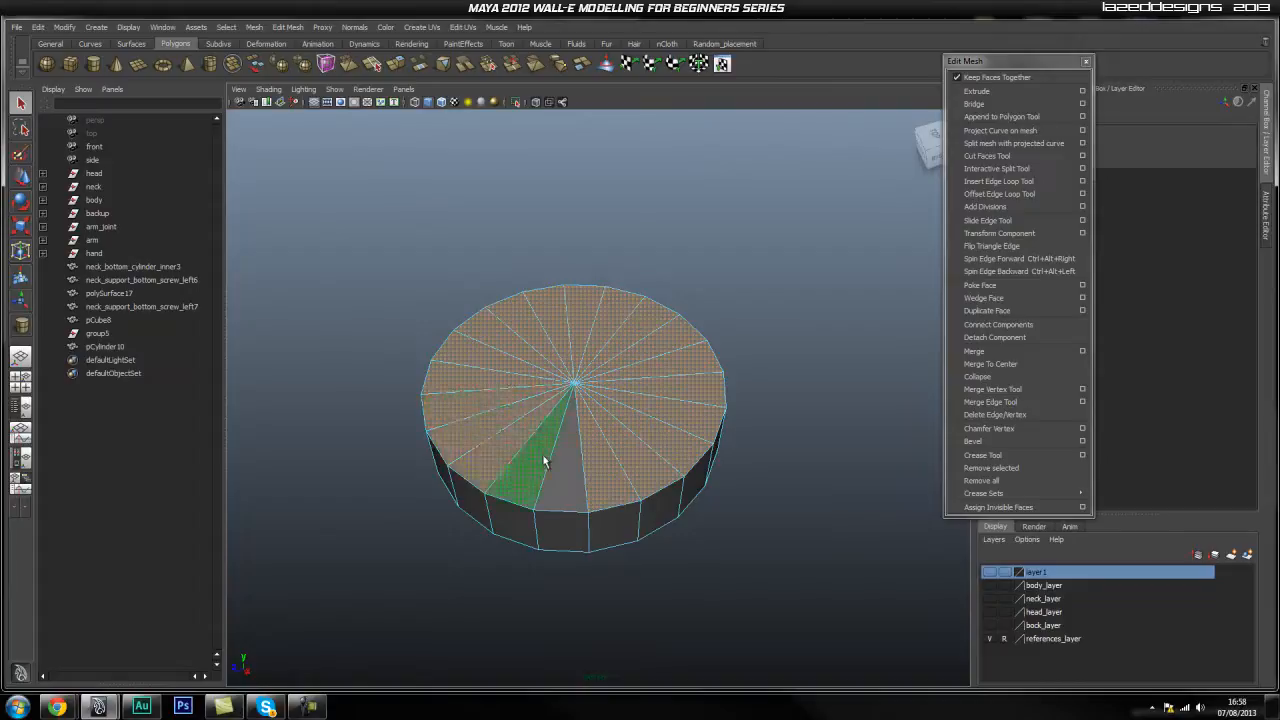
Extrude the selected top cap faces.
{"action": "left_click", "coordinate": [977, 91]}
{"action": "left_click_drag", "start_coordinate": [484, 413], "coordinate": [562, 360], "text": "alt"}
{"action": "key", "text": "w"}
{"action": "key", "text": "r"}
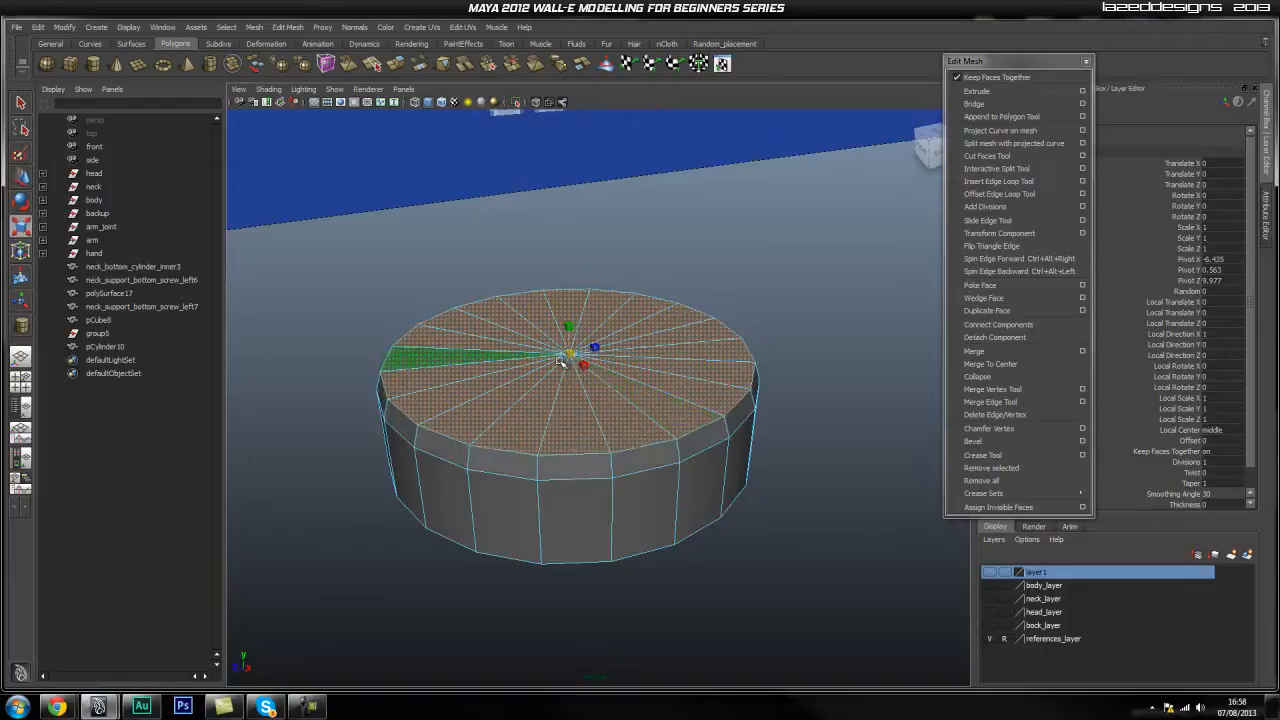
{"action": "left_click_drag", "start_coordinate": [624, 425], "coordinate": [576, 368], "text": "alt"}
{"action": "left_click_drag", "start_coordinate": [713, 410], "coordinate": [621, 432], "text": "alt"}
{"action": "left_click_drag", "start_coordinate": [641, 380], "coordinate": [645, 406], "text": "alt"}
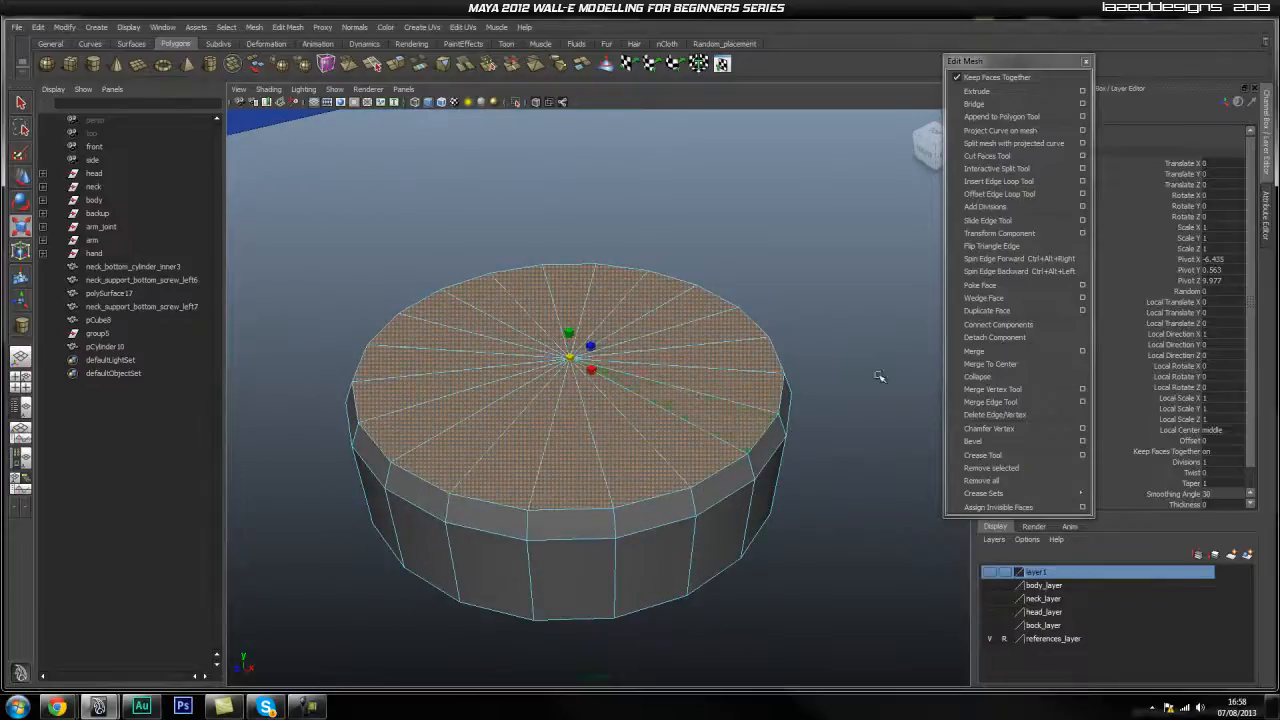
Extrude the top faces again and scale them inward to leave a ring.
{"action": "left_click", "coordinate": [990, 93]}
{"action": "key", "text": "r"}
{"action": "left_click_drag", "start_coordinate": [570, 357], "coordinate": [444, 442]}
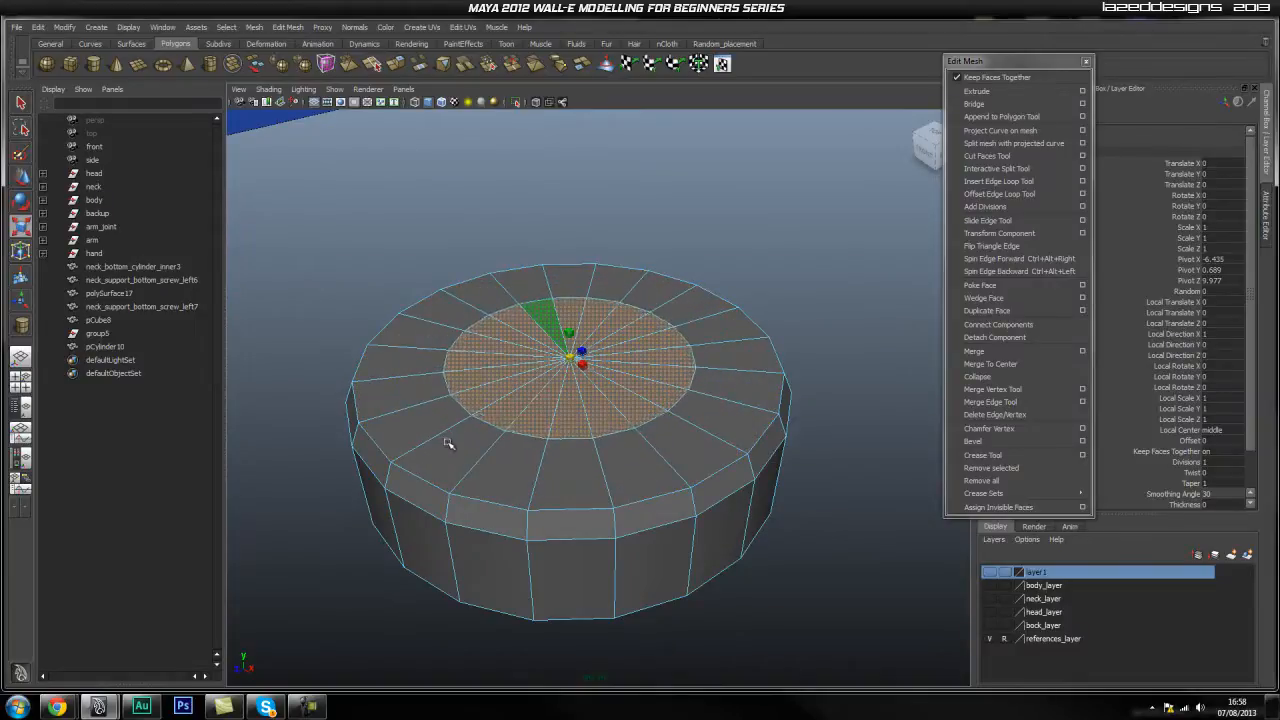
Extrude the inner disc faces and move them down into a recessed hole.
{"action": "left_click_drag", "start_coordinate": [611, 386], "coordinate": [606, 411], "text": "alt"}
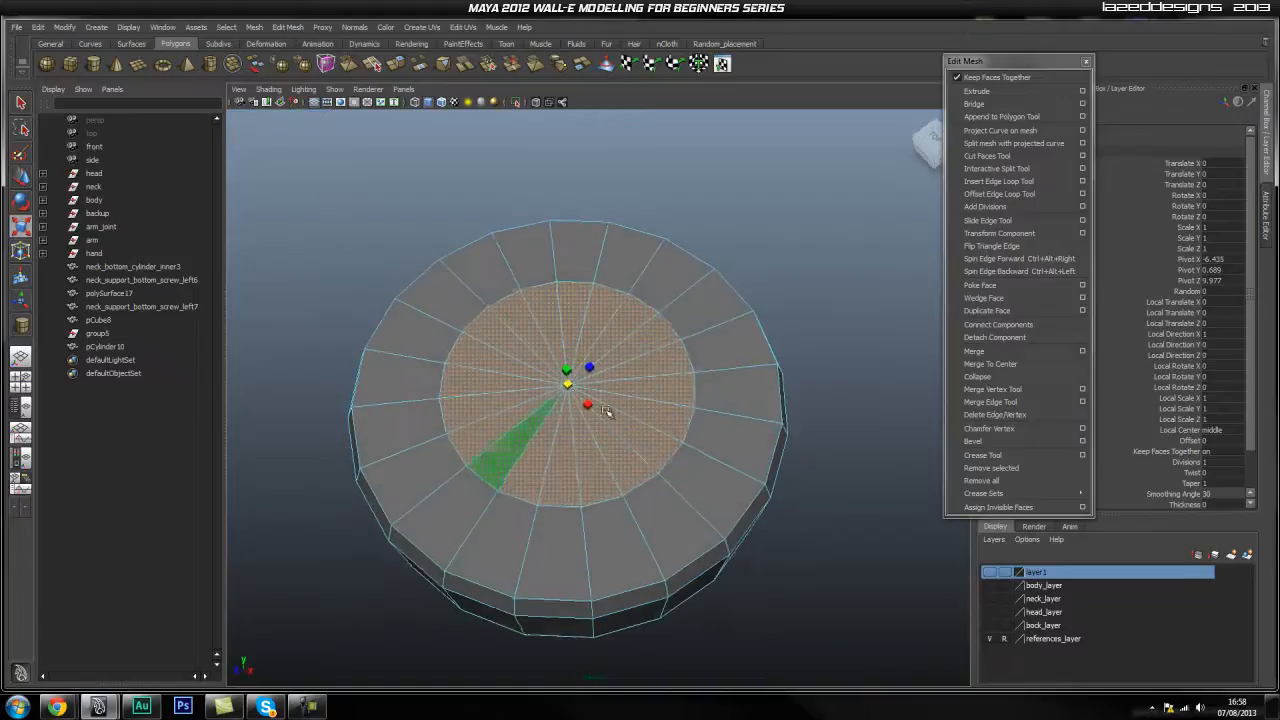
{"action": "right_click_drag", "start_coordinate": [505, 452], "coordinate": [591, 446], "text": "alt"}
{"action": "left_click_drag", "start_coordinate": [562, 454], "coordinate": [590, 444], "text": "alt"}
{"action": "right_click_drag", "start_coordinate": [497, 450], "coordinate": [487, 450], "text": "alt"}
{"action": "left_click_drag", "start_coordinate": [487, 450], "coordinate": [466, 437], "text": "alt"}
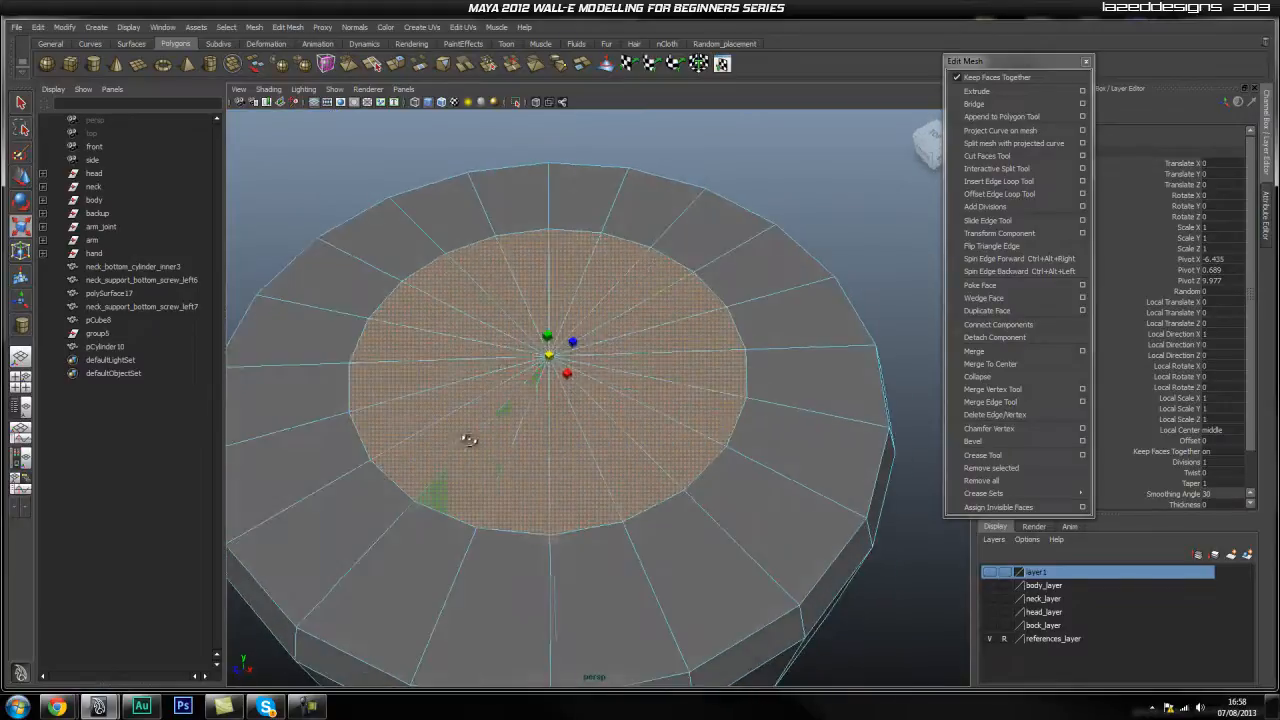
{"action": "left_click", "coordinate": [976, 91]}
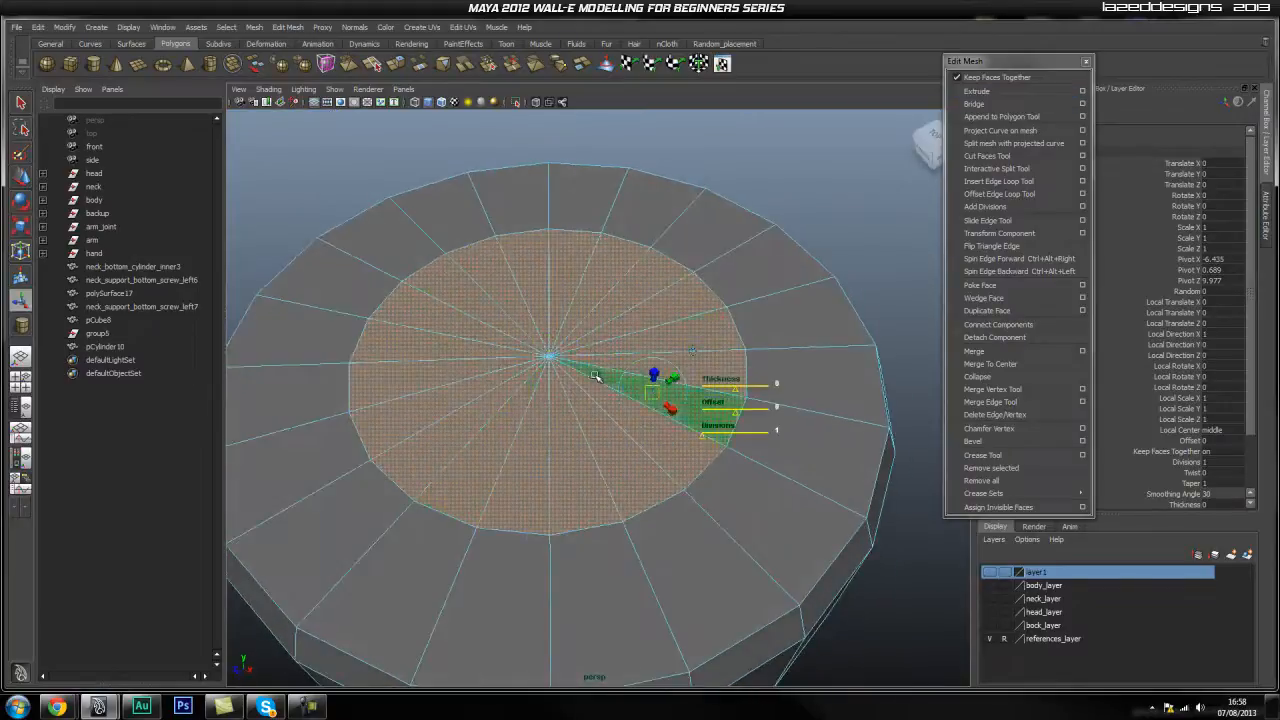
{"action": "key", "text": "w"}
{"action": "left_click_drag", "start_coordinate": [549, 343], "coordinate": [533, 428]}
Orbit around the recessed hole to check it from above and at an angle.
{"action": "left_click_drag", "start_coordinate": [667, 421], "coordinate": [463, 426], "text": "alt"}
{"action": "right_click_drag", "start_coordinate": [463, 426], "coordinate": [508, 411], "text": "alt"}
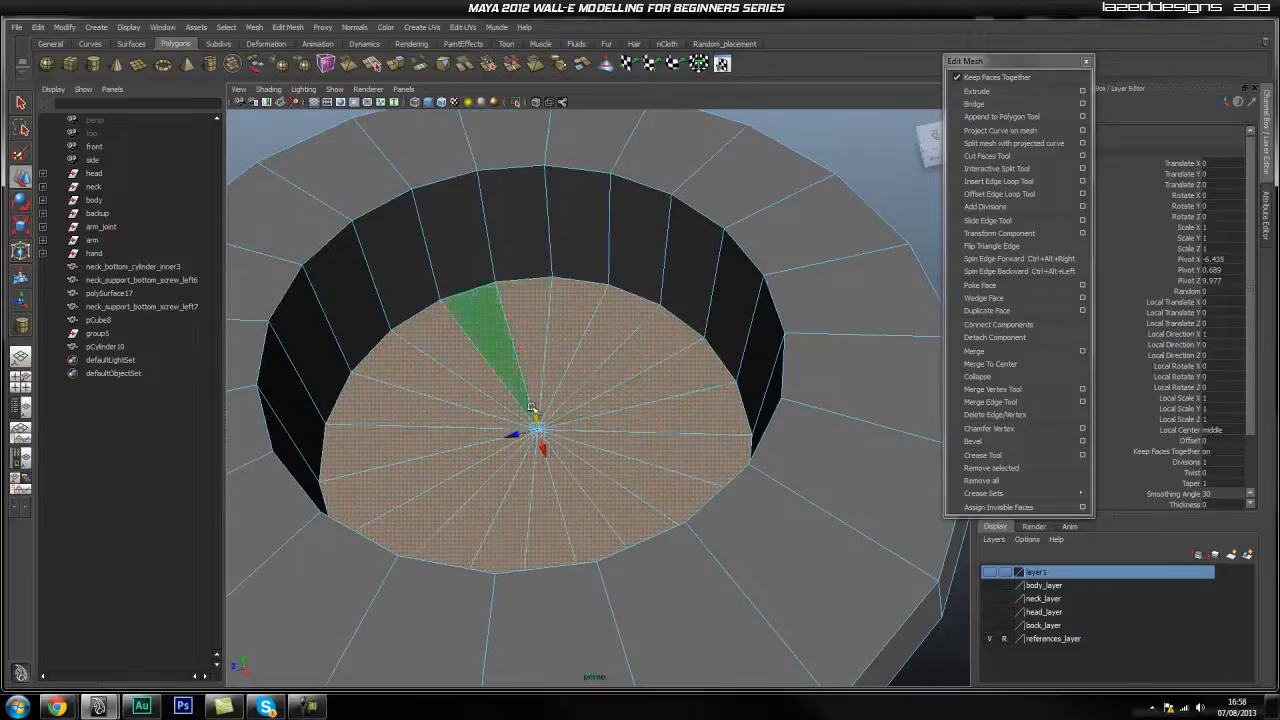
{"action": "middle_click_drag", "start_coordinate": [586, 384], "coordinate": [623, 414], "text": "alt"}
{"action": "left_click_drag", "start_coordinate": [623, 414], "coordinate": [608, 456], "text": "alt"}
{"action": "right_click_drag", "start_coordinate": [608, 456], "coordinate": [667, 457], "text": "alt"}
{"action": "left_click_drag", "start_coordinate": [667, 457], "coordinate": [597, 402], "text": "alt"}
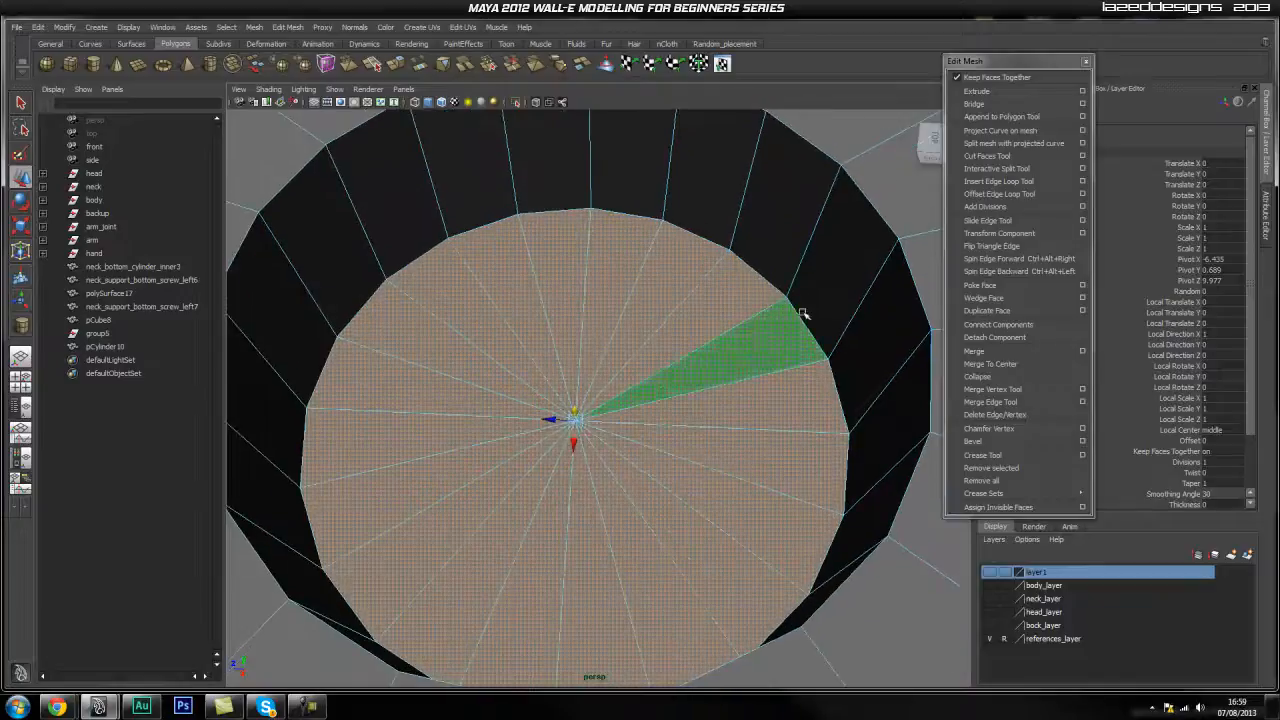
{"action": "left_click_drag", "start_coordinate": [703, 383], "coordinate": [850, 420], "text": "alt"}
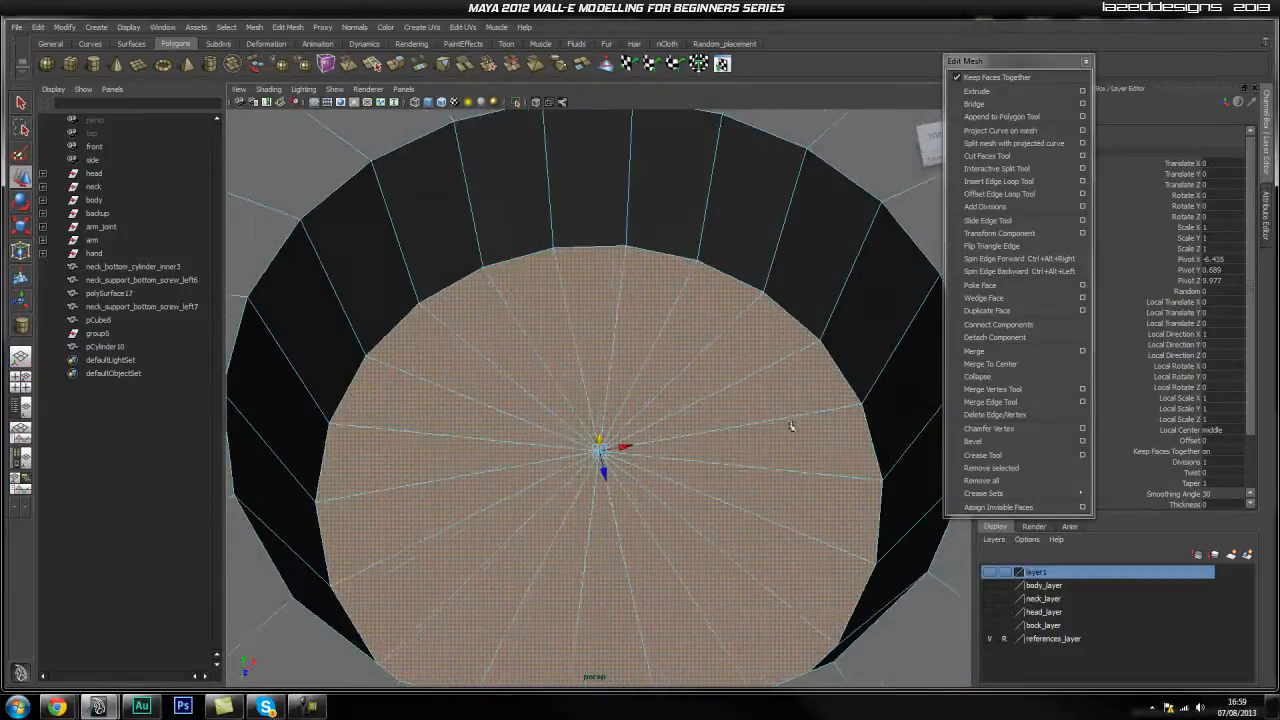
{"action": "left_click_drag", "start_coordinate": [855, 351], "coordinate": [610, 406], "text": "alt"}
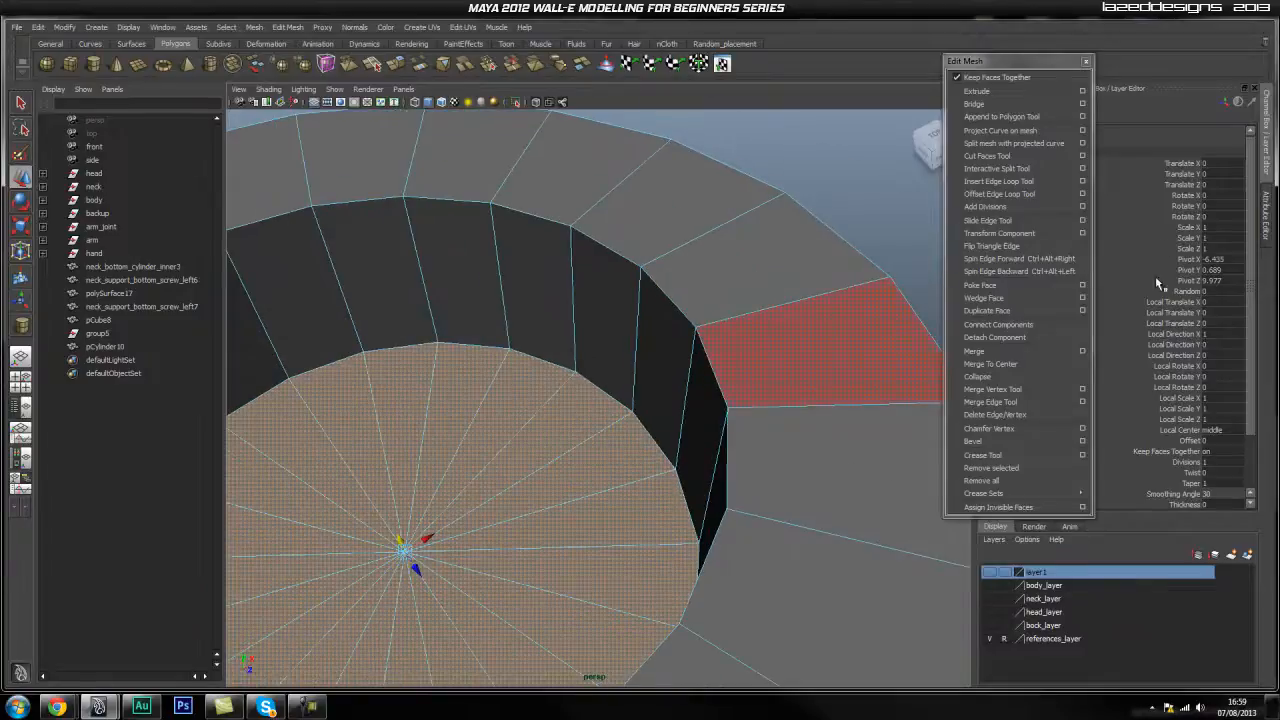
Insert several supporting edge loops right beside the hole's outer edge.
{"action": "left_click", "coordinate": [1013, 184]}
{"action": "right_click_drag", "start_coordinate": [712, 323], "coordinate": [797, 306], "text": "alt"}
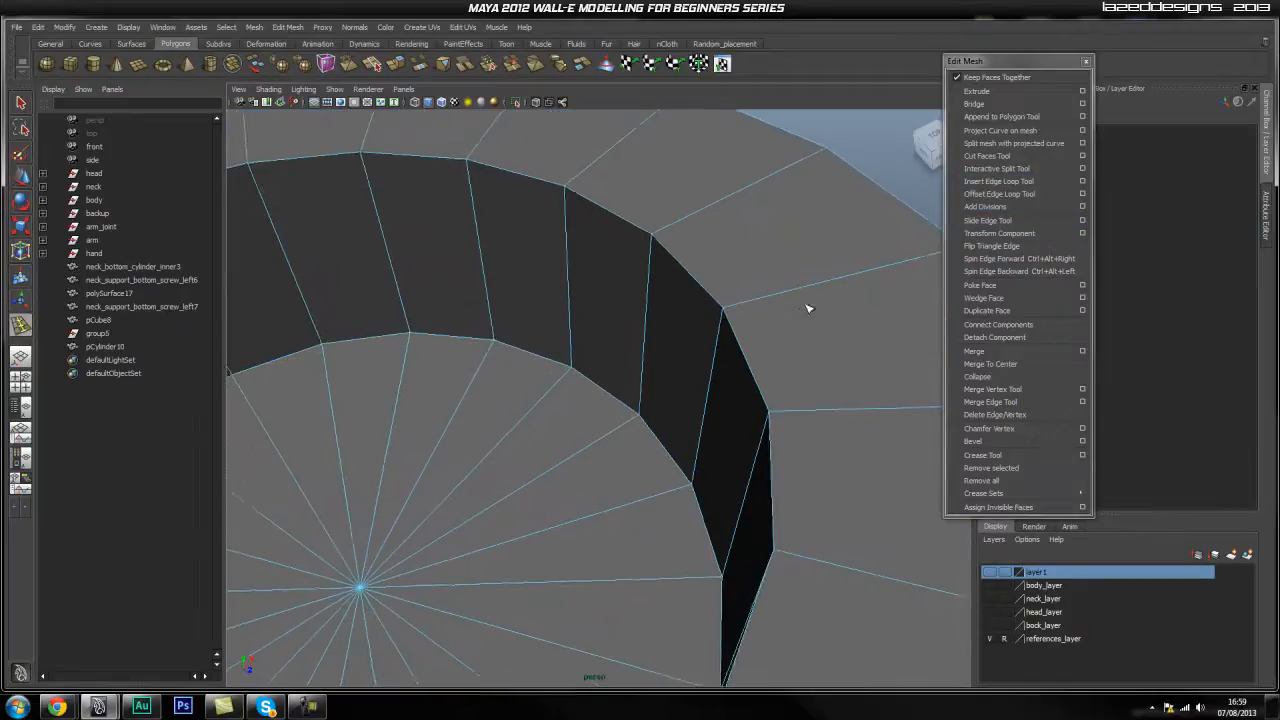
{"action": "middle_click_drag", "start_coordinate": [797, 306], "coordinate": [769, 351], "text": "alt"}
{"action": "left_click_drag", "start_coordinate": [769, 351], "coordinate": [734, 380], "text": "alt"}
{"action": "right_click_drag", "start_coordinate": [618, 442], "coordinate": [835, 433], "text": "alt"}
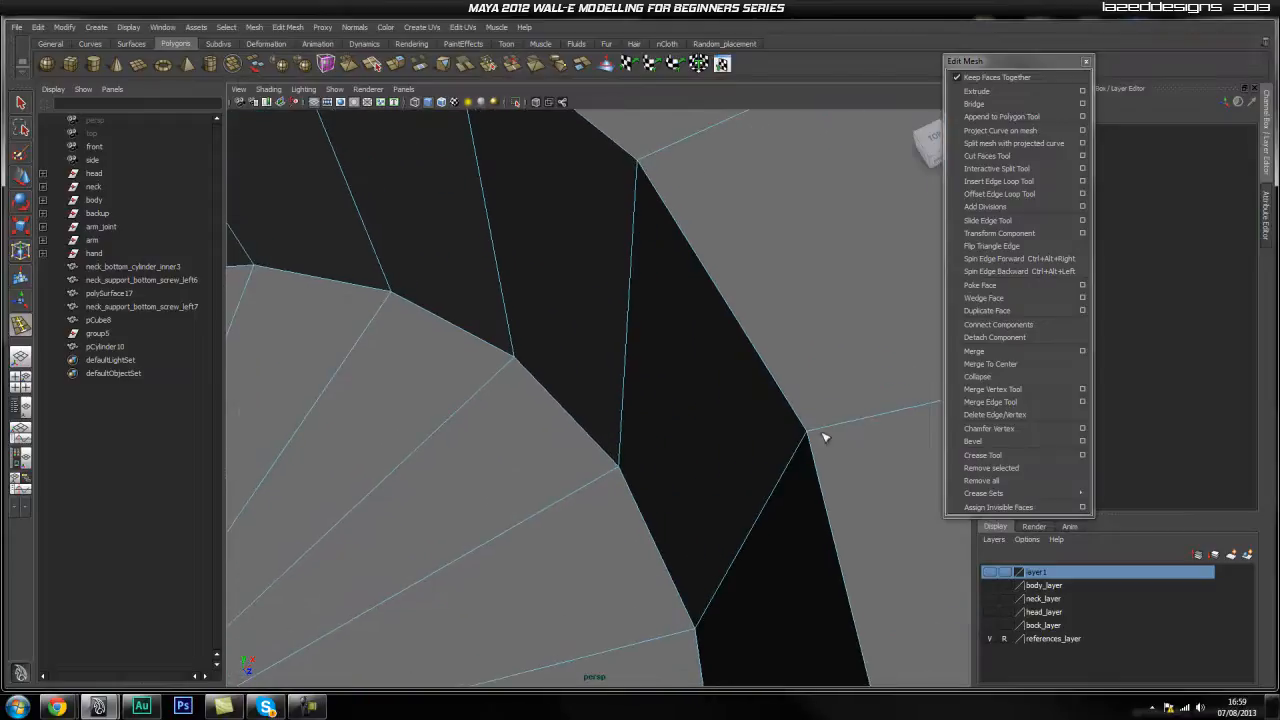
{"action": "left_click", "coordinate": [815, 432]}
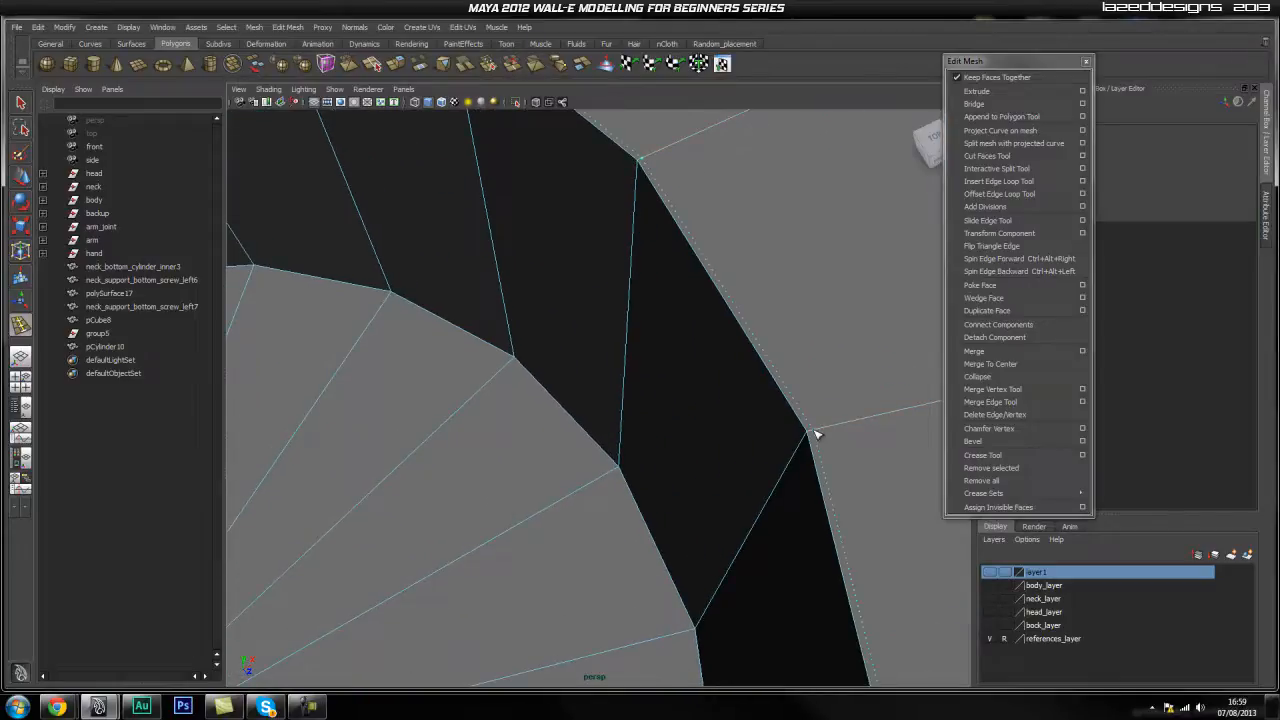
{"action": "left_click_drag", "start_coordinate": [814, 431], "coordinate": [812, 431]}
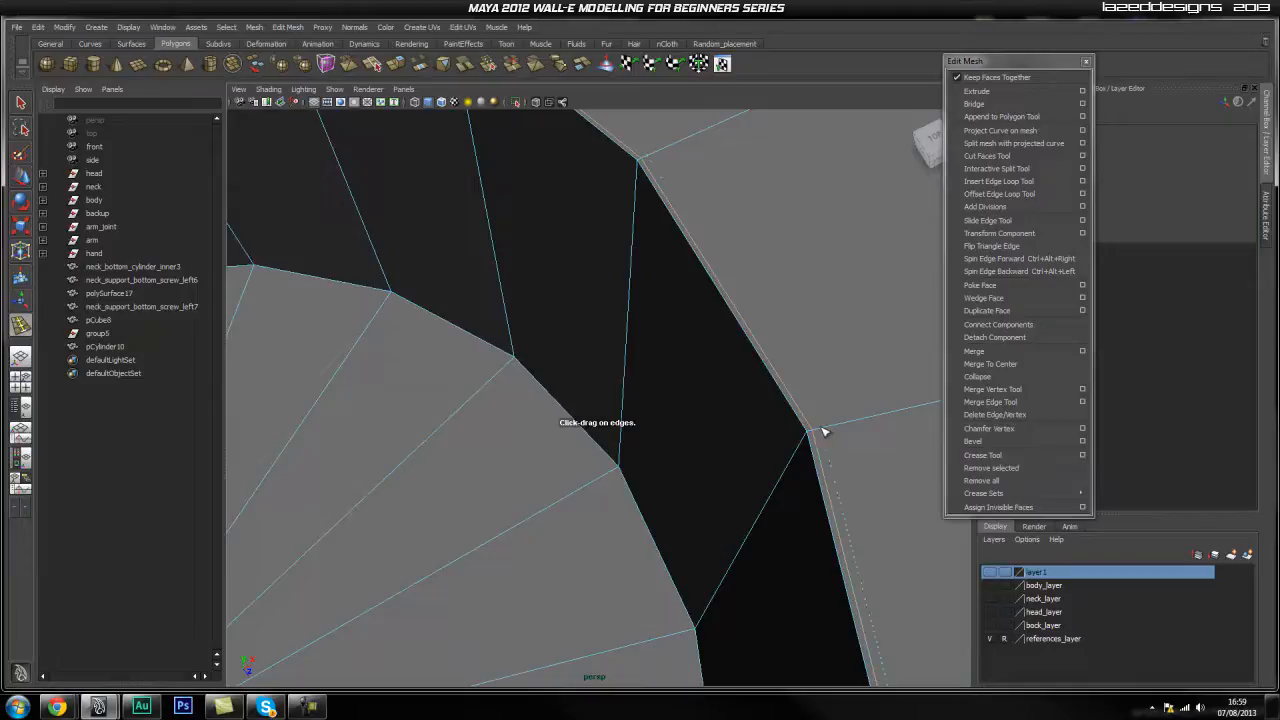
{"action": "left_click", "coordinate": [818, 430]}
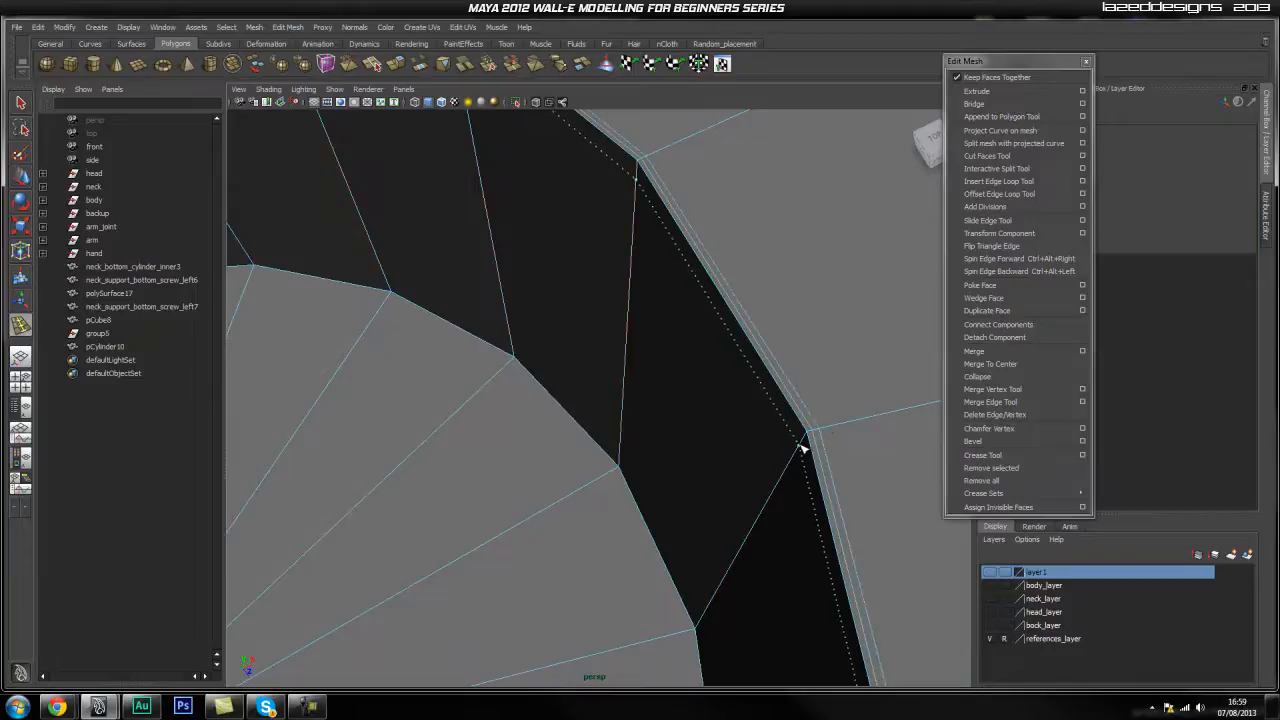
{"action": "left_click", "coordinate": [807, 439]}
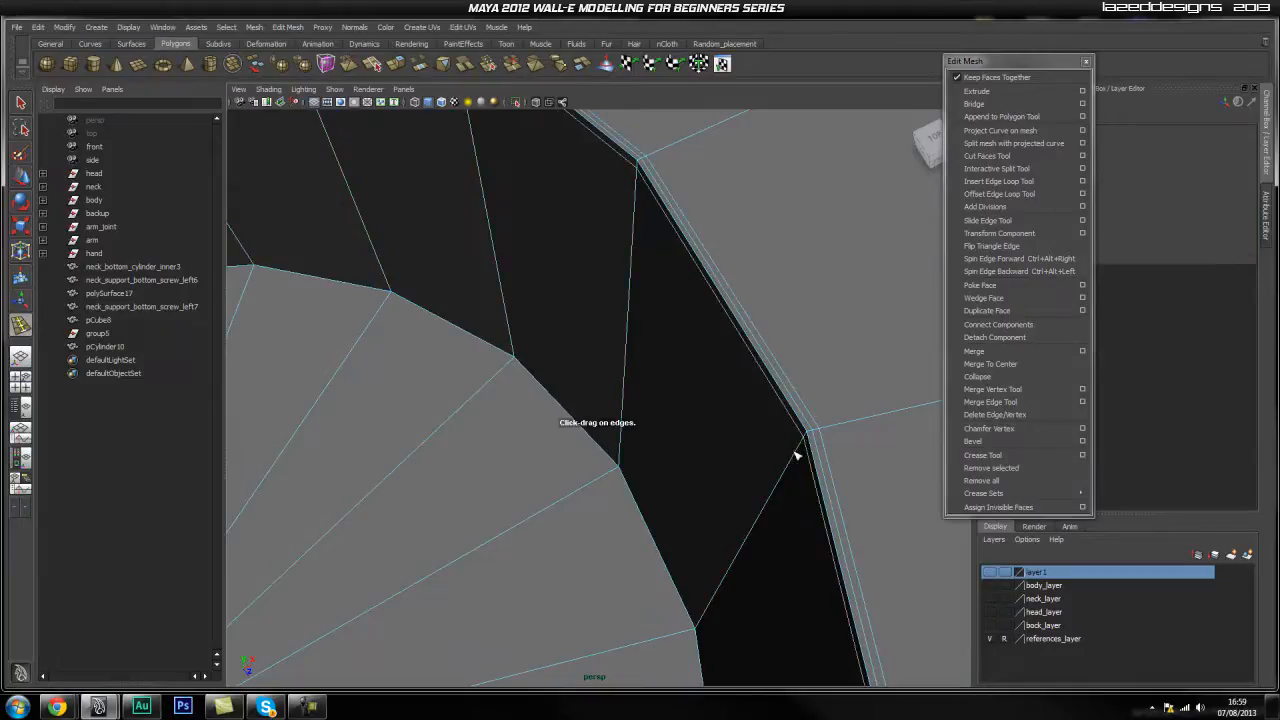
{"action": "left_click", "coordinate": [802, 444]}
Add edge loops along the hole's bottom edge and near the cylinder's outer rim.
{"action": "middle_click_drag", "start_coordinate": [766, 505], "coordinate": [751, 453], "text": "alt"}
{"action": "left_click_drag", "start_coordinate": [700, 508], "coordinate": [730, 494], "text": "alt"}
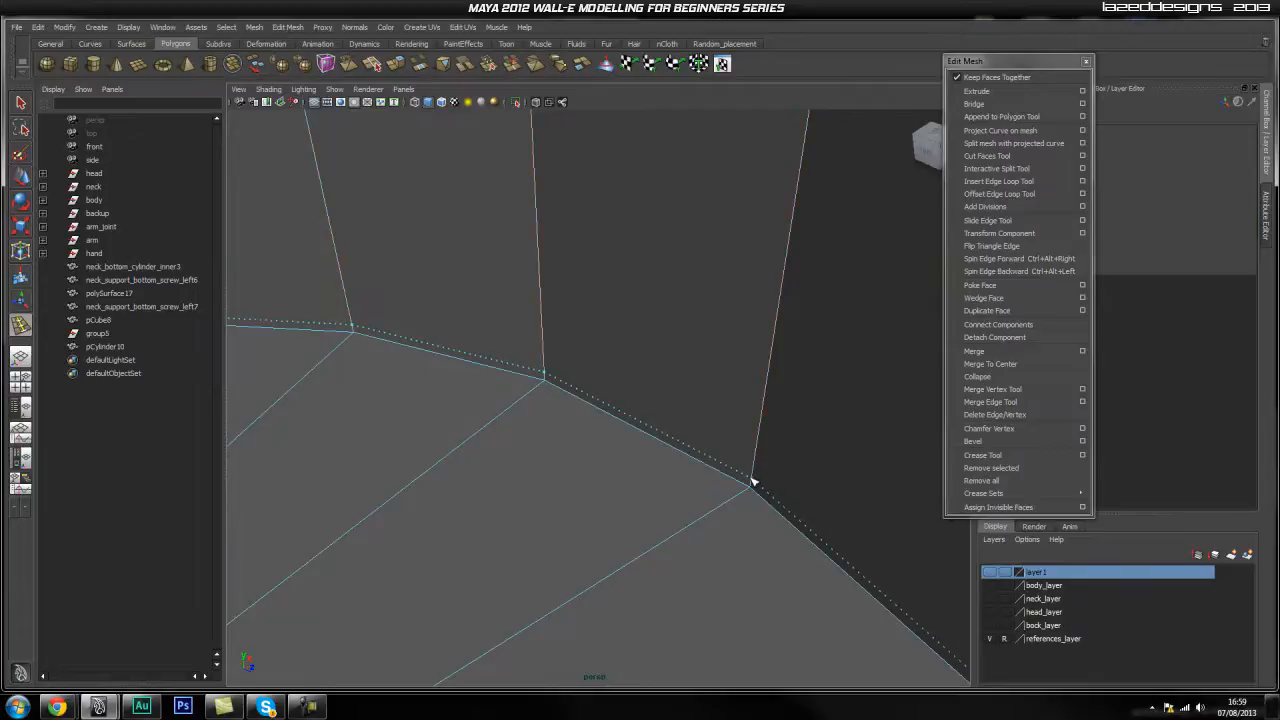
{"action": "left_click", "coordinate": [753, 483]}
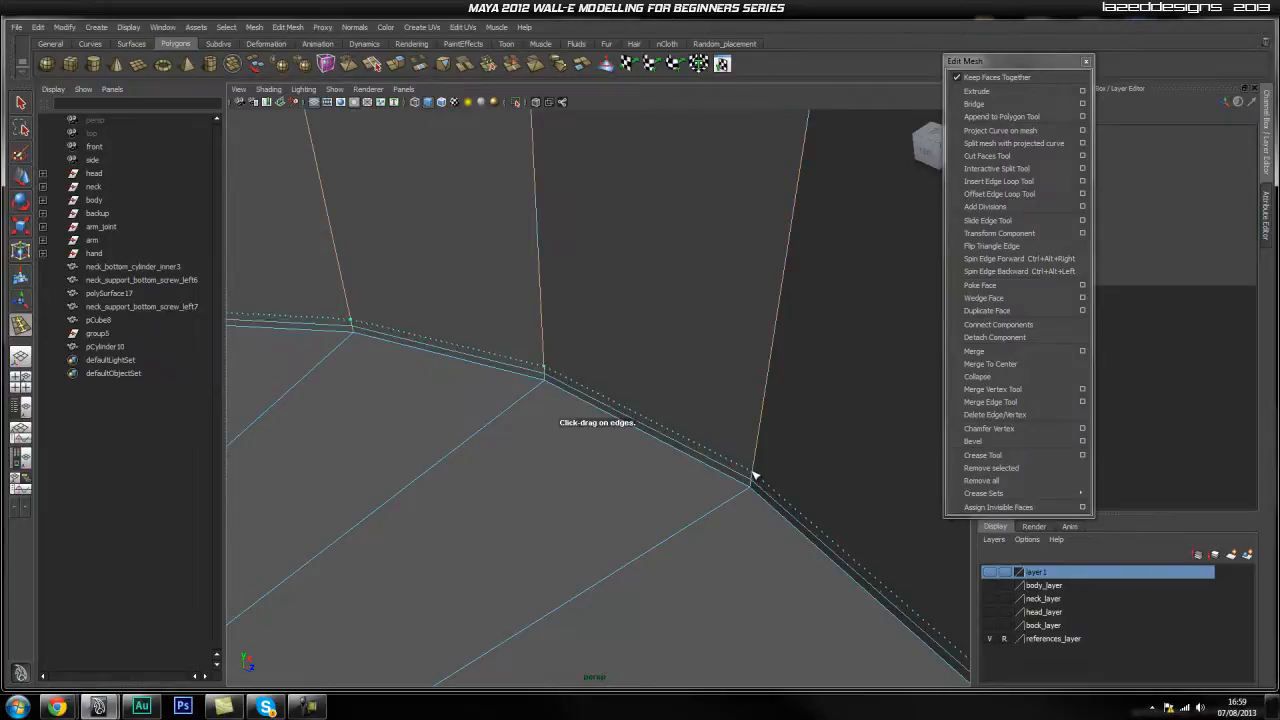
{"action": "left_click_drag", "start_coordinate": [763, 474], "coordinate": [694, 446], "text": "alt"}
{"action": "left_click_drag", "start_coordinate": [790, 452], "coordinate": [737, 459], "text": "alt"}
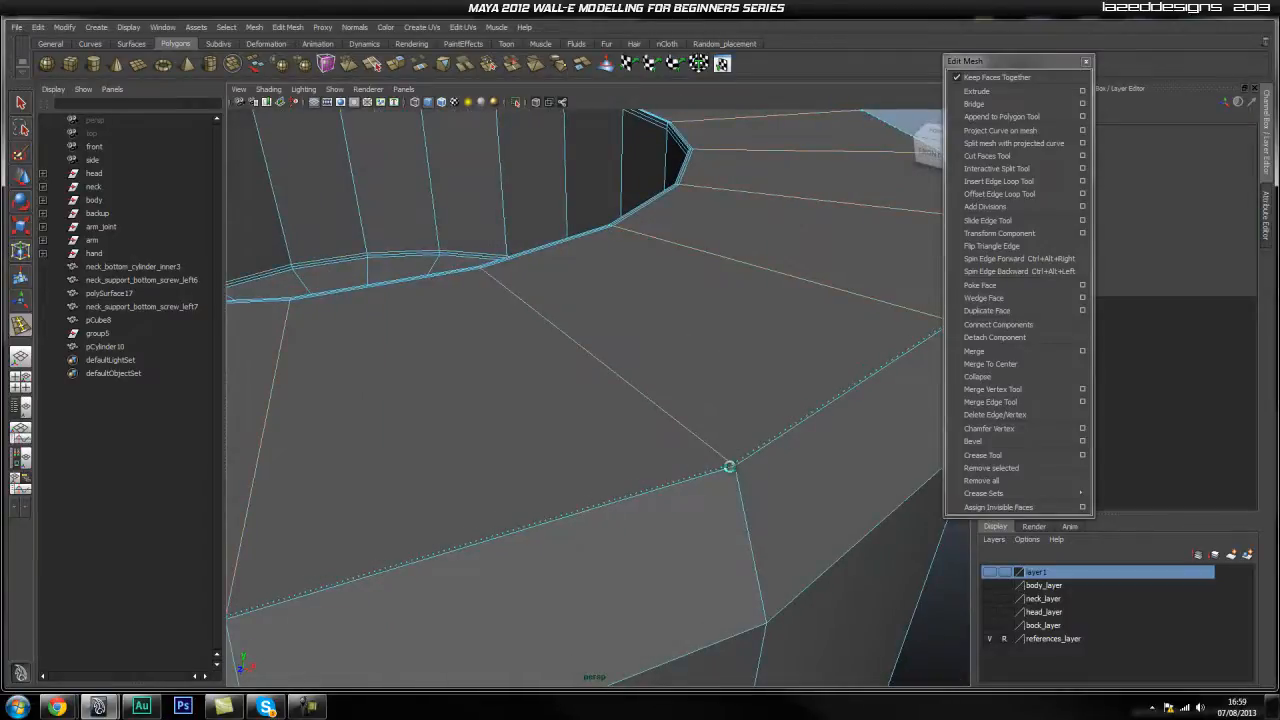
{"action": "left_click", "coordinate": [733, 470]}
{"action": "left_click", "coordinate": [732, 468]}
{"action": "left_click_drag", "start_coordinate": [737, 480], "coordinate": [740, 474]}
{"action": "left_click_drag", "start_coordinate": [740, 474], "coordinate": [661, 445], "text": "alt"}
Add a final supporting edge loop and frame the full circle of the hole.
{"action": "left_click_drag", "start_coordinate": [614, 400], "coordinate": [581, 473], "text": "alt"}
{"action": "right_click_drag", "start_coordinate": [581, 473], "coordinate": [786, 491], "text": "alt"}
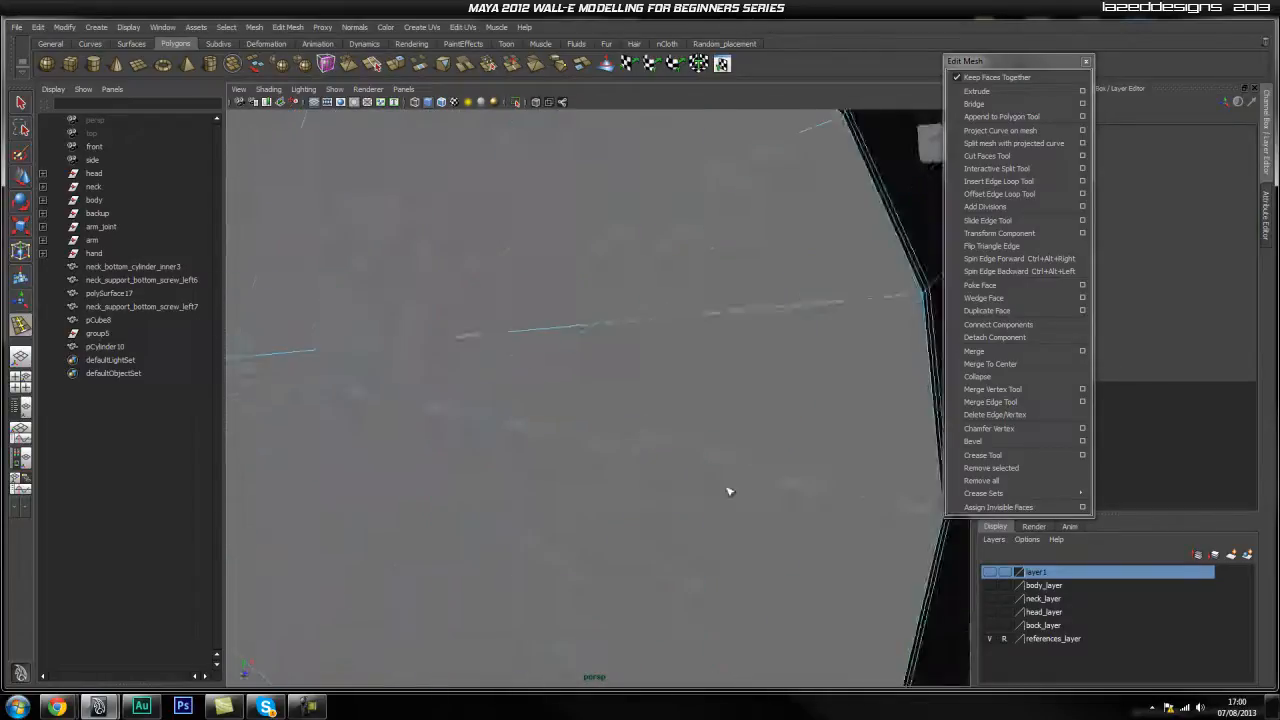
{"action": "left_click_drag", "start_coordinate": [786, 491], "coordinate": [781, 472], "text": "alt"}
{"action": "right_click_drag", "start_coordinate": [783, 476], "coordinate": [620, 500], "text": "alt"}
{"action": "middle_click_drag", "start_coordinate": [620, 500], "coordinate": [694, 450], "text": "alt"}
Select all the wedge faces of the hole floor.
{"action": "key", "text": "q"}
{"action": "right_click_drag", "start_coordinate": [694, 450], "coordinate": [690, 483]}
{"action": "mouse_move", "coordinate": [689, 484]}
{"action": "left_mouse_down"}
{"action": "mouse_move", "coordinate": [671, 403]}
{"action": "mouse_move", "coordinate": [608, 351]}
{"action": "mouse_move", "coordinate": [457, 314]}
{"action": "mouse_move", "coordinate": [489, 314]}
{"action": "mouse_move", "coordinate": [360, 334]}
{"action": "mouse_move", "coordinate": [293, 395]}
{"action": "mouse_move", "coordinate": [300, 510]}
{"action": "mouse_move", "coordinate": [357, 563]}
{"action": "mouse_move", "coordinate": [486, 560]}
{"action": "mouse_move", "coordinate": [708, 507]}
{"action": "mouse_move", "coordinate": [772, 524]}
{"action": "mouse_move", "coordinate": [623, 520]}
{"action": "left_mouse_up"}
{"action": "right_click_drag", "start_coordinate": [623, 520], "coordinate": [680, 520], "text": "alt"}
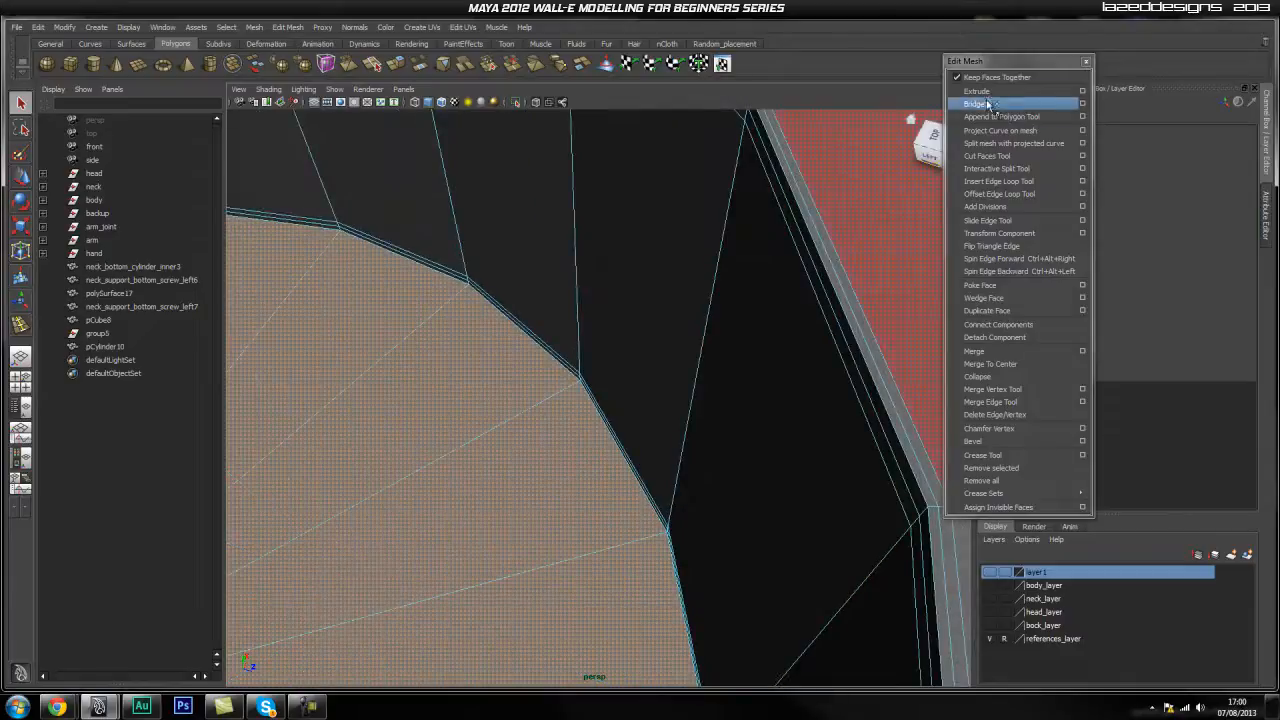
Extrude the floor faces with an Offset of 0.005 to inset a thin border.
{"action": "left_click", "coordinate": [976, 91]}
{"action": "scroll", "coordinate": [1172, 420], "scroll_direction": "down", "scroll_amount": 3}
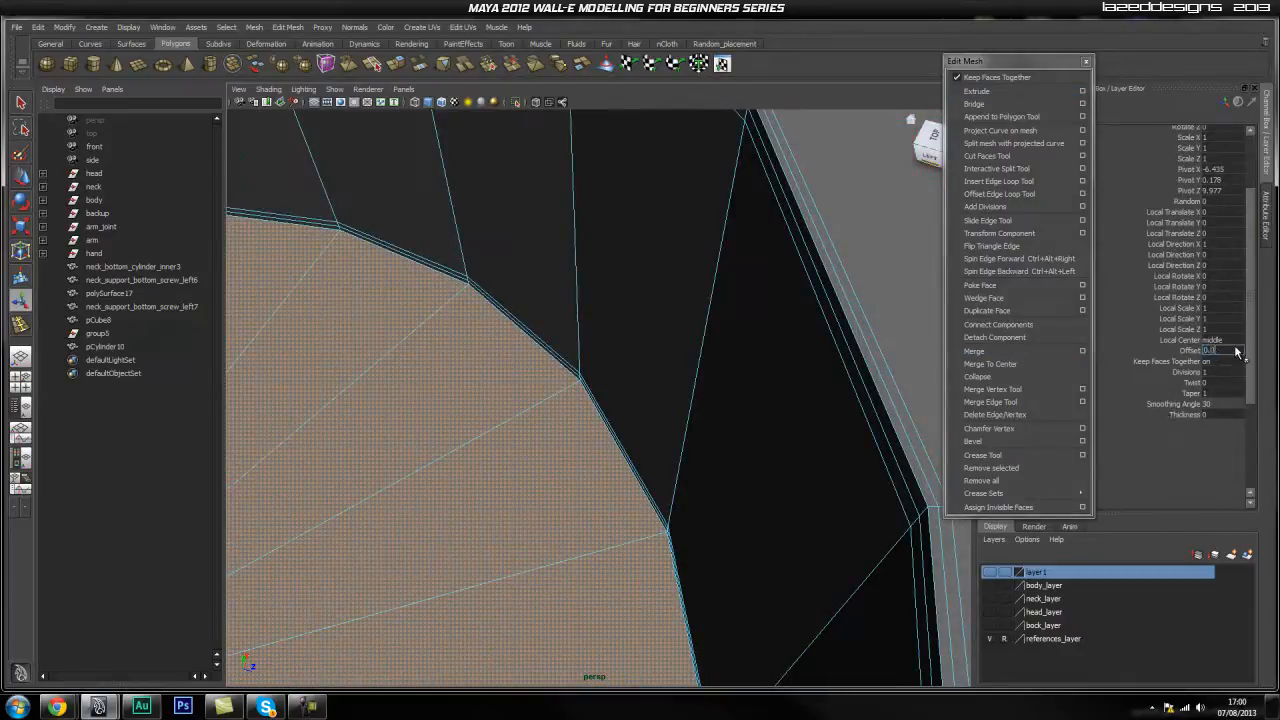
{"action": "key", "text": "Return"}
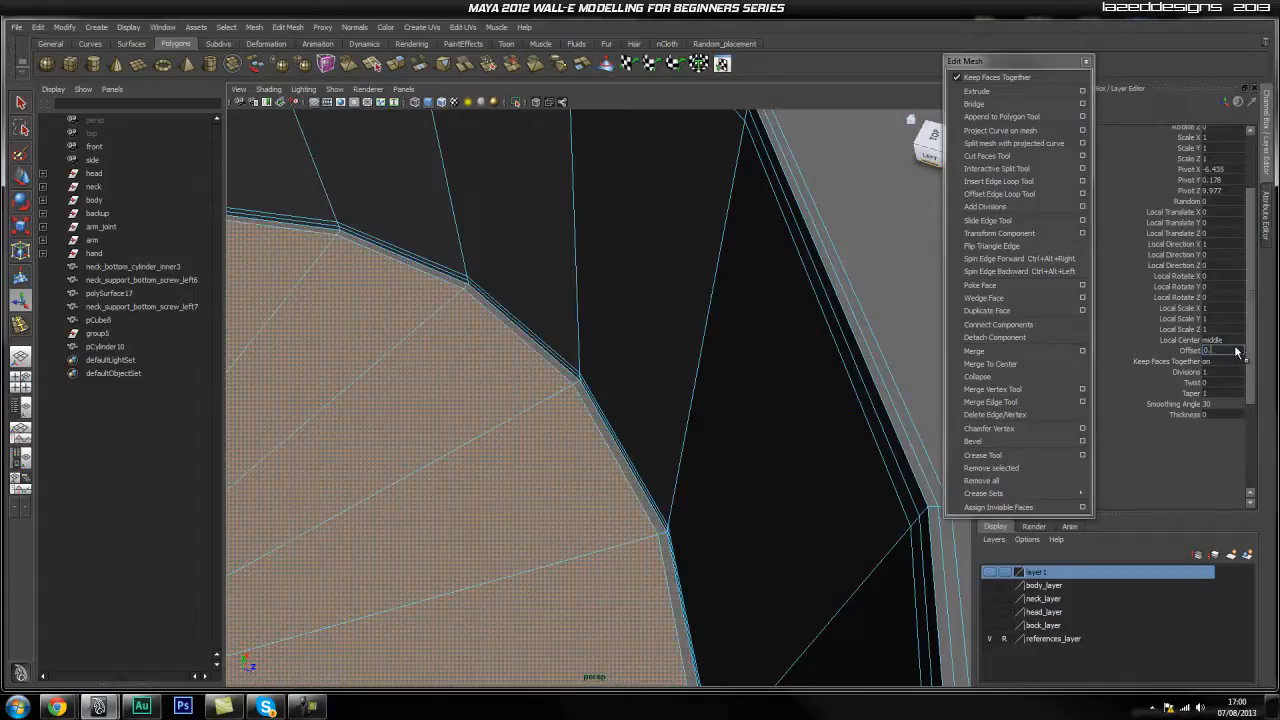
{"action": "type", "text": "5"}
{"action": "key", "text": "Return"}
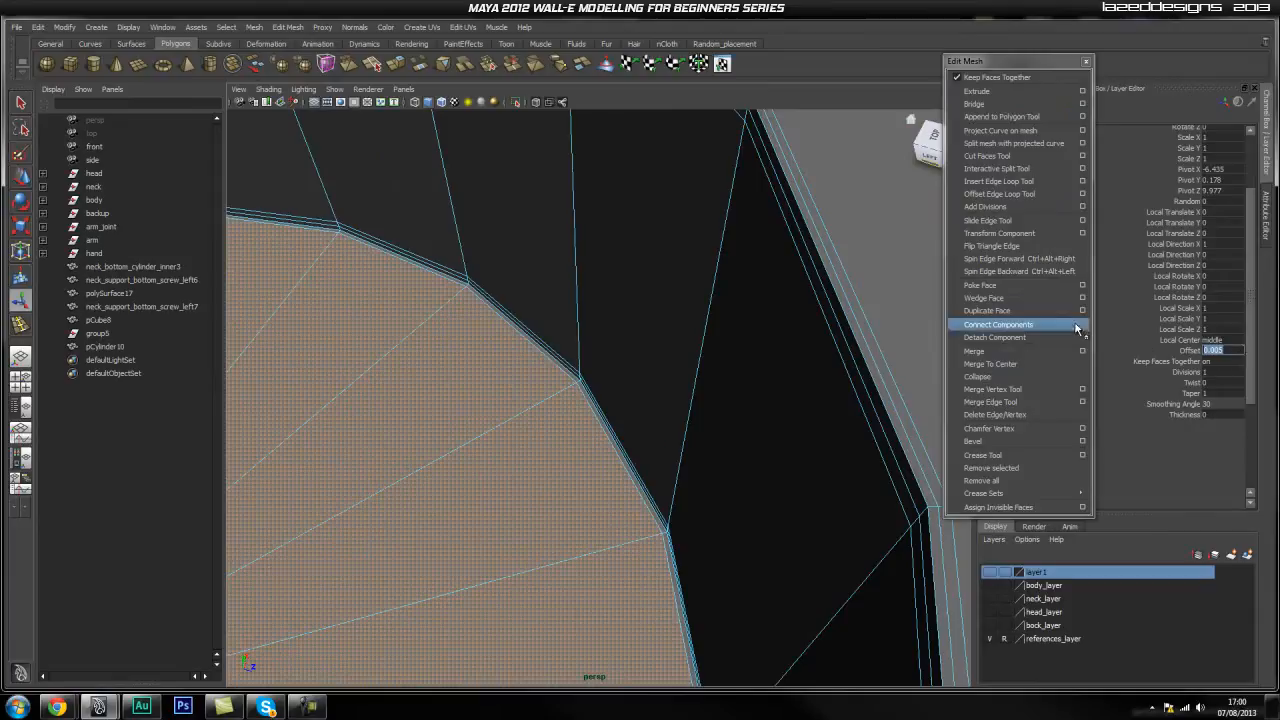
{"action": "right_click_drag", "start_coordinate": [586, 466], "coordinate": [638, 453], "text": "alt"}
Extrude the cap faces and scale them slightly inward.
{"action": "left_click", "coordinate": [976, 90]}
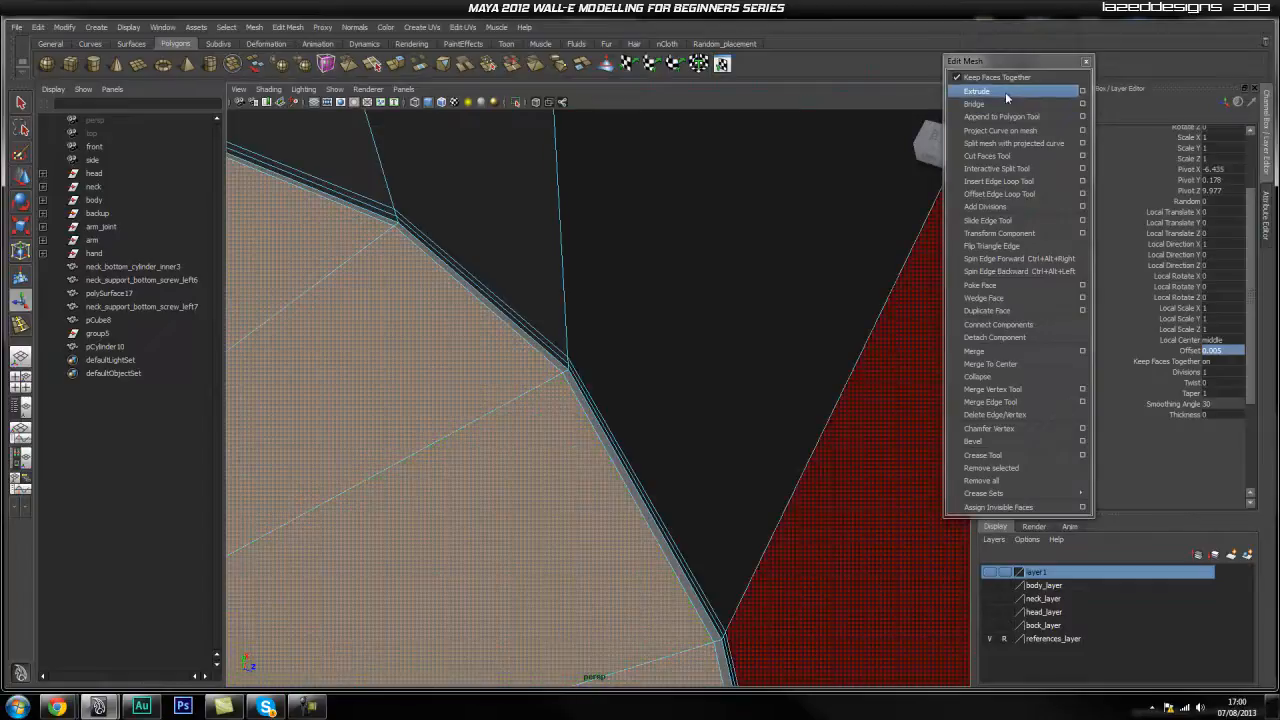
{"action": "right_click_drag", "start_coordinate": [694, 397], "coordinate": [598, 407], "text": "alt"}
{"action": "key", "text": "r"}
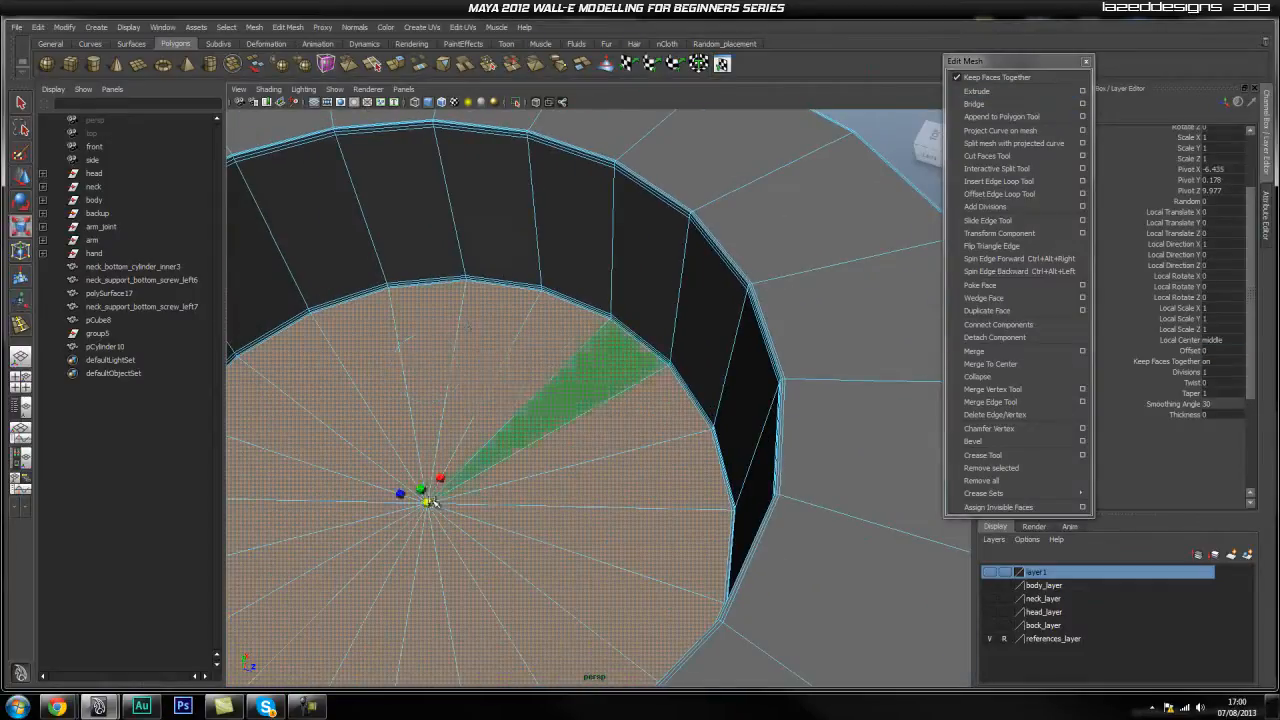
{"action": "left_click_drag", "start_coordinate": [425, 503], "coordinate": [410, 512]}
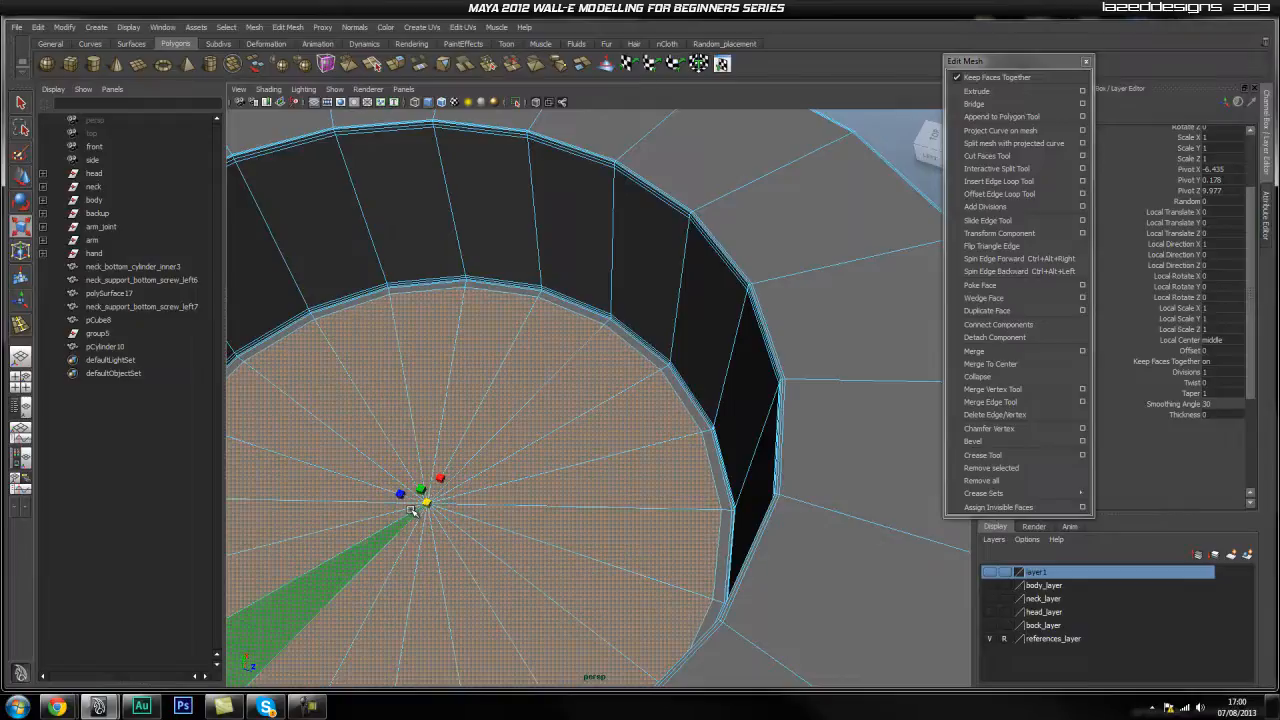
{"action": "right_click_drag", "start_coordinate": [624, 522], "coordinate": [674, 471], "text": "alt"}
Extrude the cap faces twice more, adjusting the extrude offset value.
{"action": "left_click", "coordinate": [998, 89]}
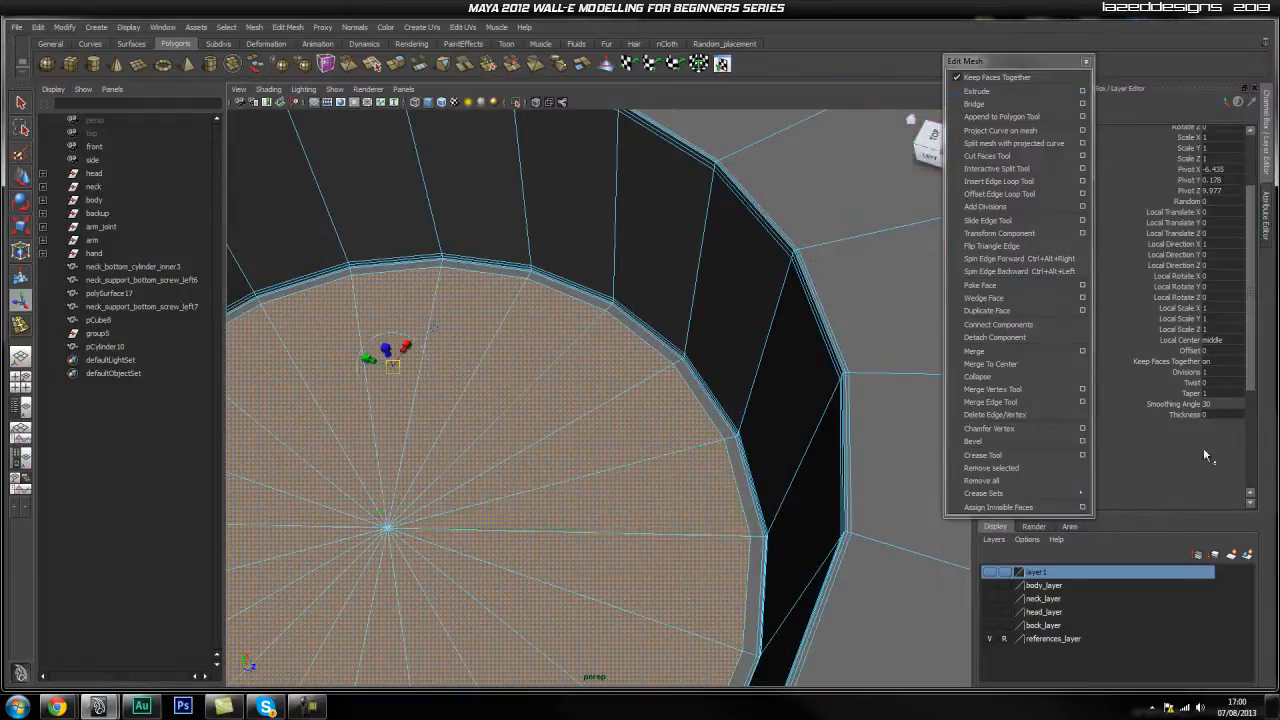
{"action": "left_click", "coordinate": [1233, 352]}
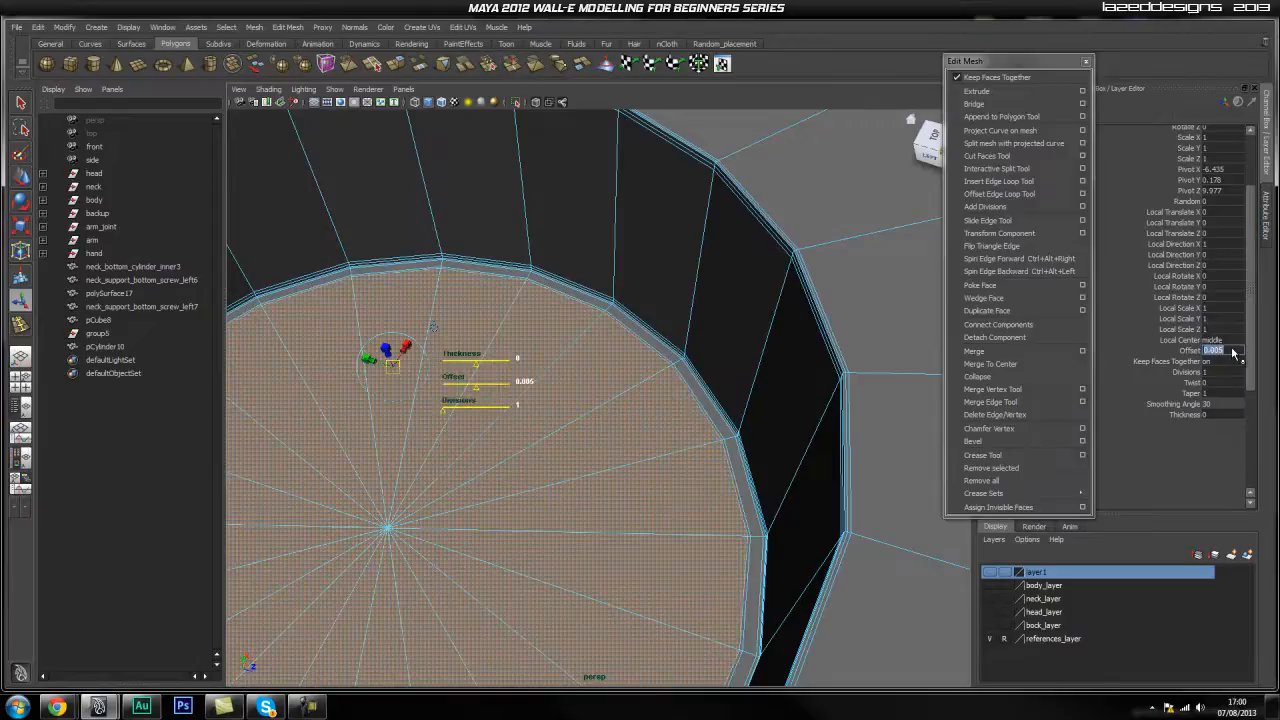
{"action": "right_click_drag", "start_coordinate": [586, 491], "coordinate": [812, 481], "text": "alt"}
{"action": "middle_click_drag", "start_coordinate": [811, 481], "coordinate": [783, 477], "text": "alt"}
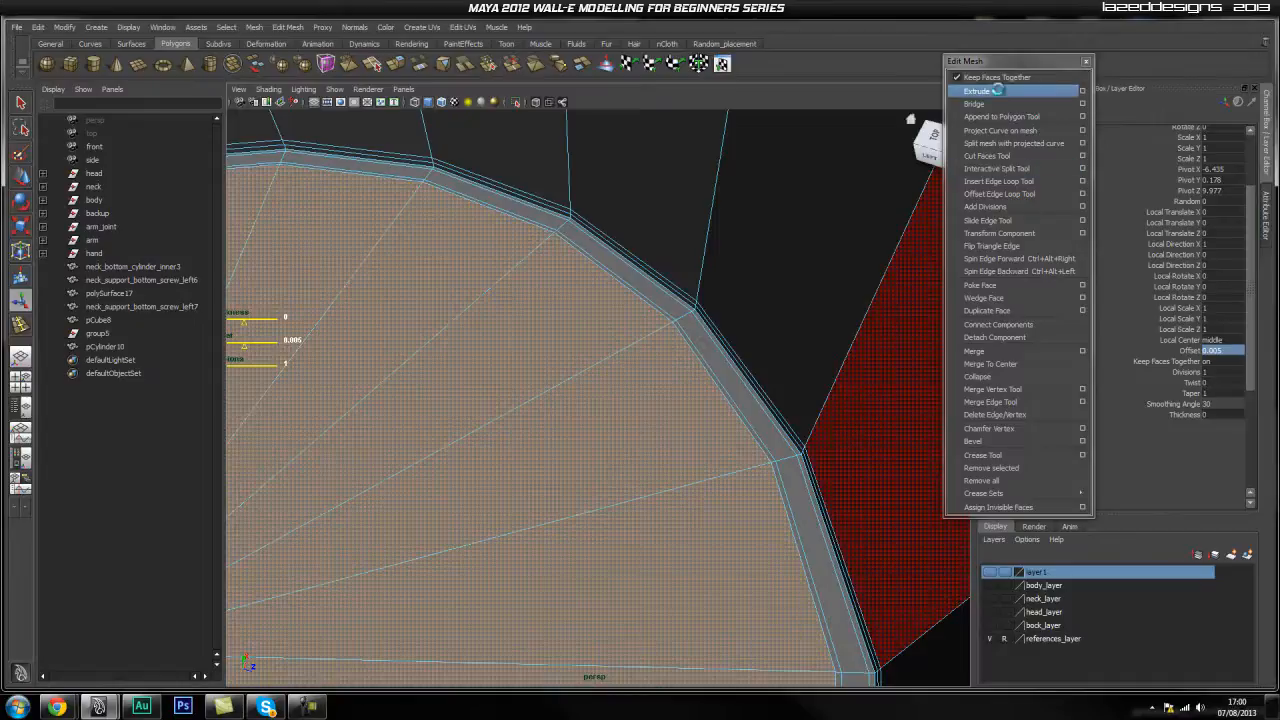
{"action": "left_click", "coordinate": [999, 93]}
{"action": "right_click_drag", "start_coordinate": [774, 320], "coordinate": [684, 382], "text": "alt"}
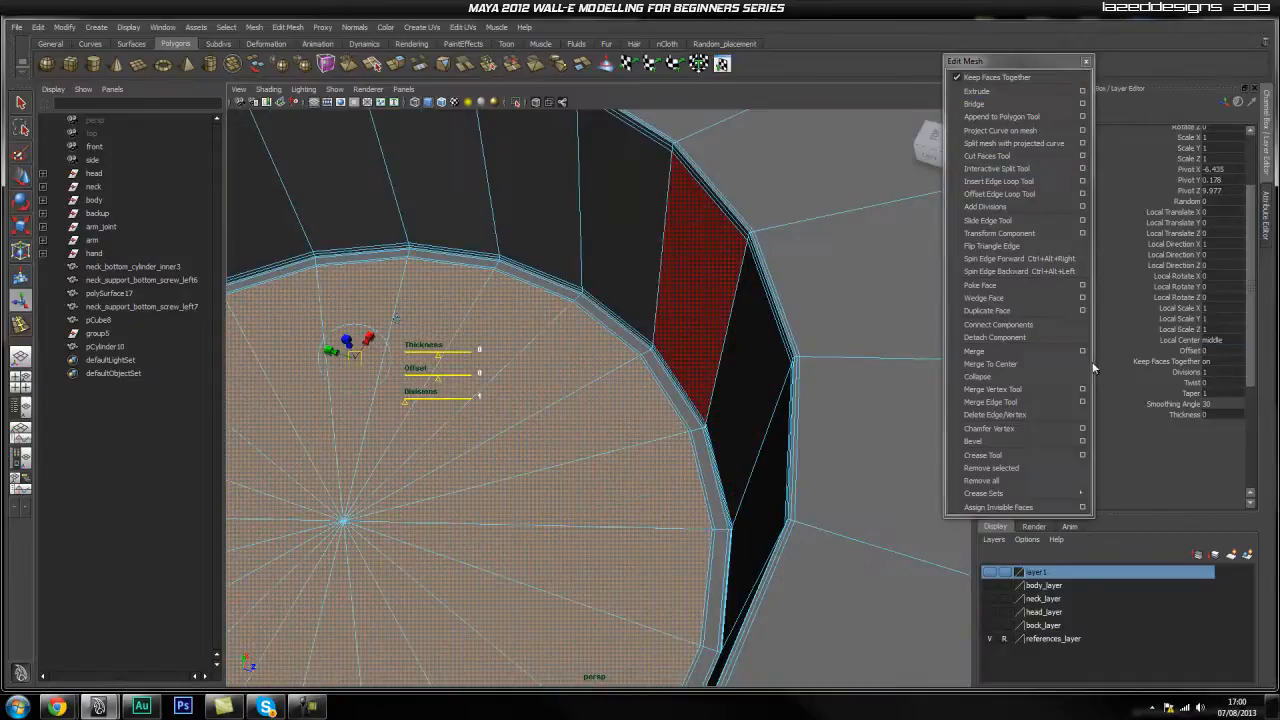
Inspect the cap's outer rim up close and undo the last offset change.
{"action": "key", "text": "w"}
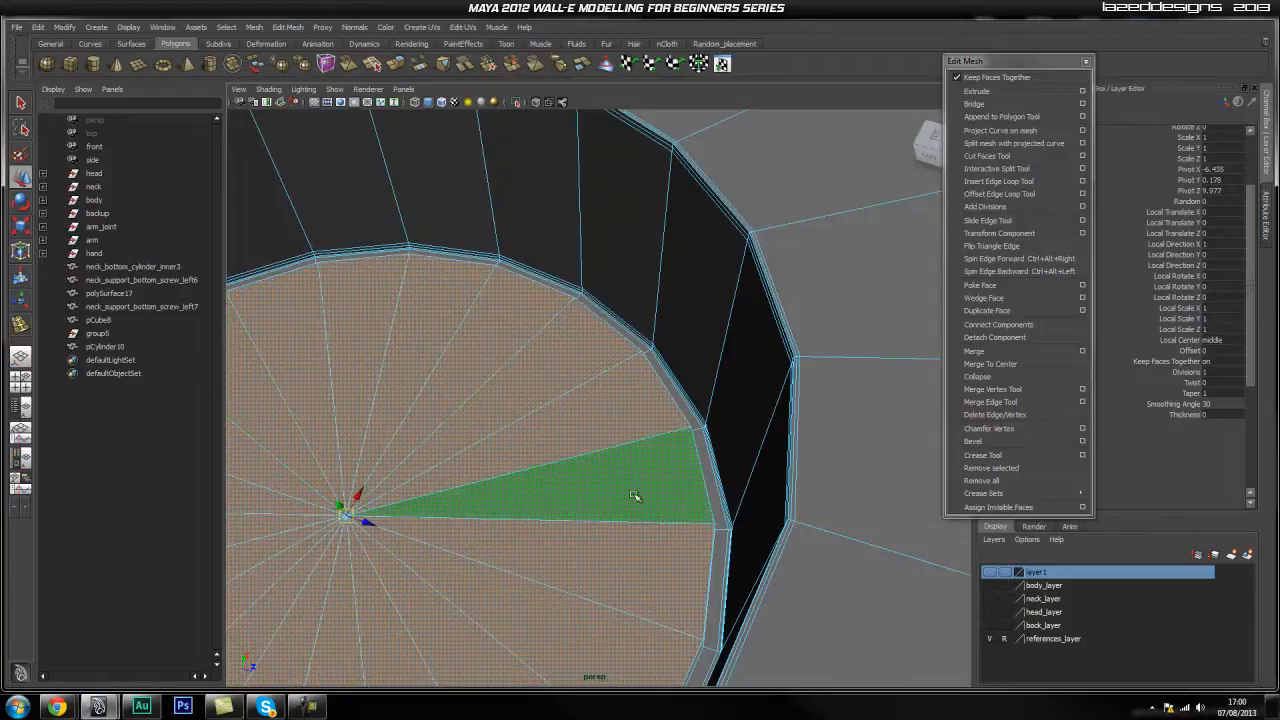
{"action": "left_click_drag", "start_coordinate": [617, 500], "coordinate": [648, 494], "text": "alt"}
{"action": "right_click_drag", "start_coordinate": [649, 494], "coordinate": [923, 529], "text": "alt"}
{"action": "middle_click_drag", "start_coordinate": [820, 472], "coordinate": [751, 480], "text": "alt"}
{"action": "left_click_drag", "start_coordinate": [751, 480], "coordinate": [571, 489], "text": "alt"}
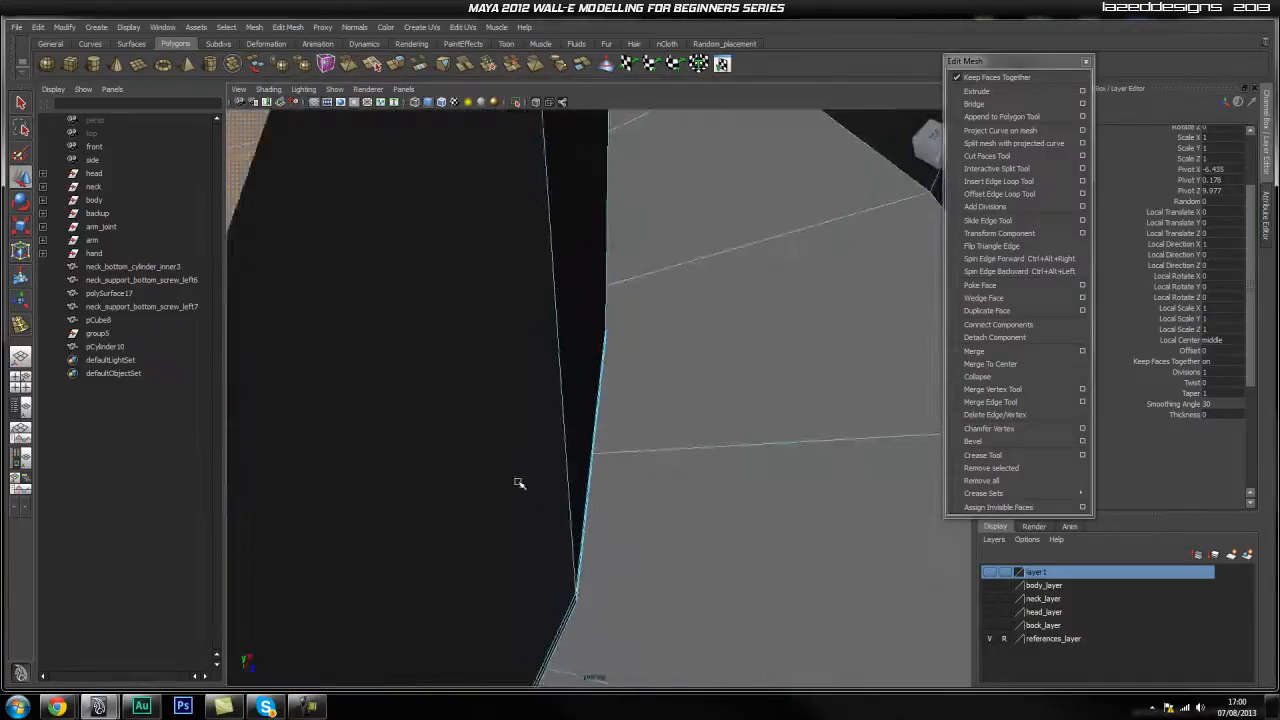
{"action": "middle_click_drag", "start_coordinate": [571, 489], "coordinate": [582, 471], "text": "alt"}
{"action": "left_click_drag", "start_coordinate": [582, 471], "coordinate": [487, 490], "text": "alt"}
{"action": "left_click_drag", "start_coordinate": [651, 464], "coordinate": [611, 477], "text": "alt"}
{"action": "scroll", "coordinate": [769, 494], "scroll_direction": "up", "scroll_amount": 3}
{"action": "key", "text": "ctrl+z"}
{"action": "scroll", "coordinate": [749, 486], "scroll_direction": "down", "scroll_amount": 3}
Extrude the cap faces with Offset 0.005, then extrude again and raise the disc slightly.
{"action": "left_click", "coordinate": [976, 91]}
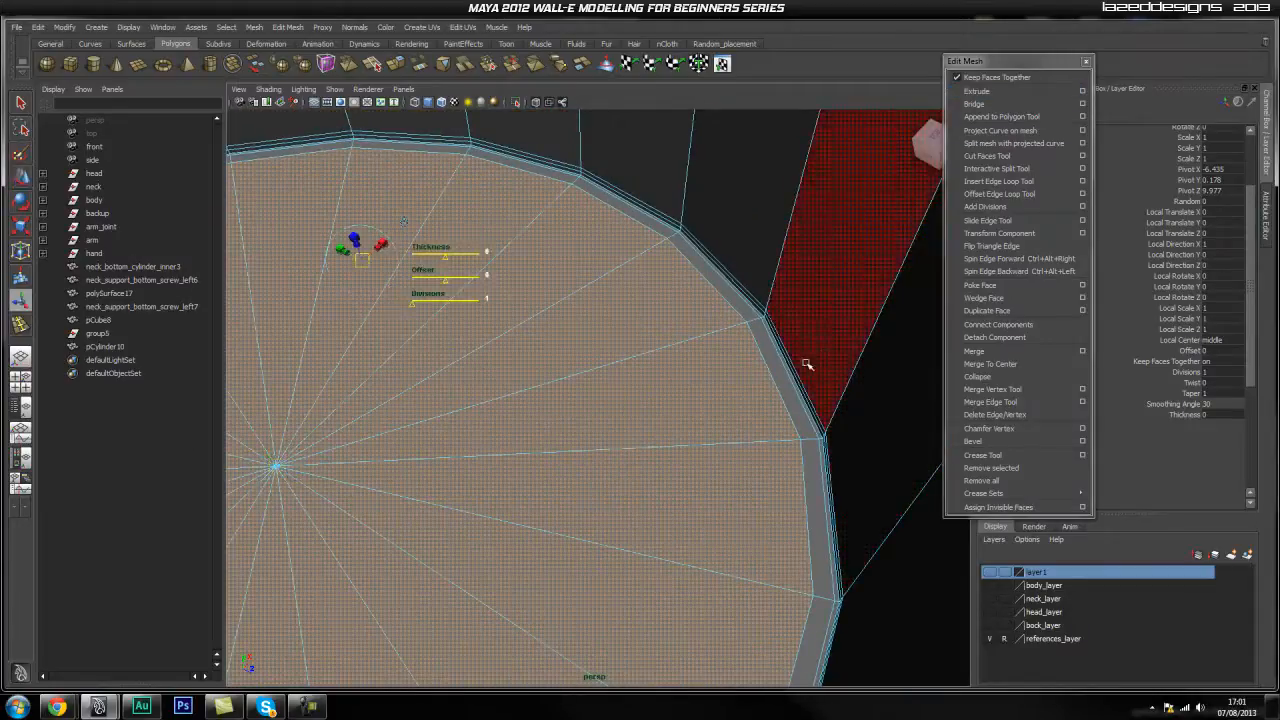
{"action": "left_click", "coordinate": [1222, 352]}
{"action": "type", "text": "0.005"}
{"action": "key", "text": "Return"}
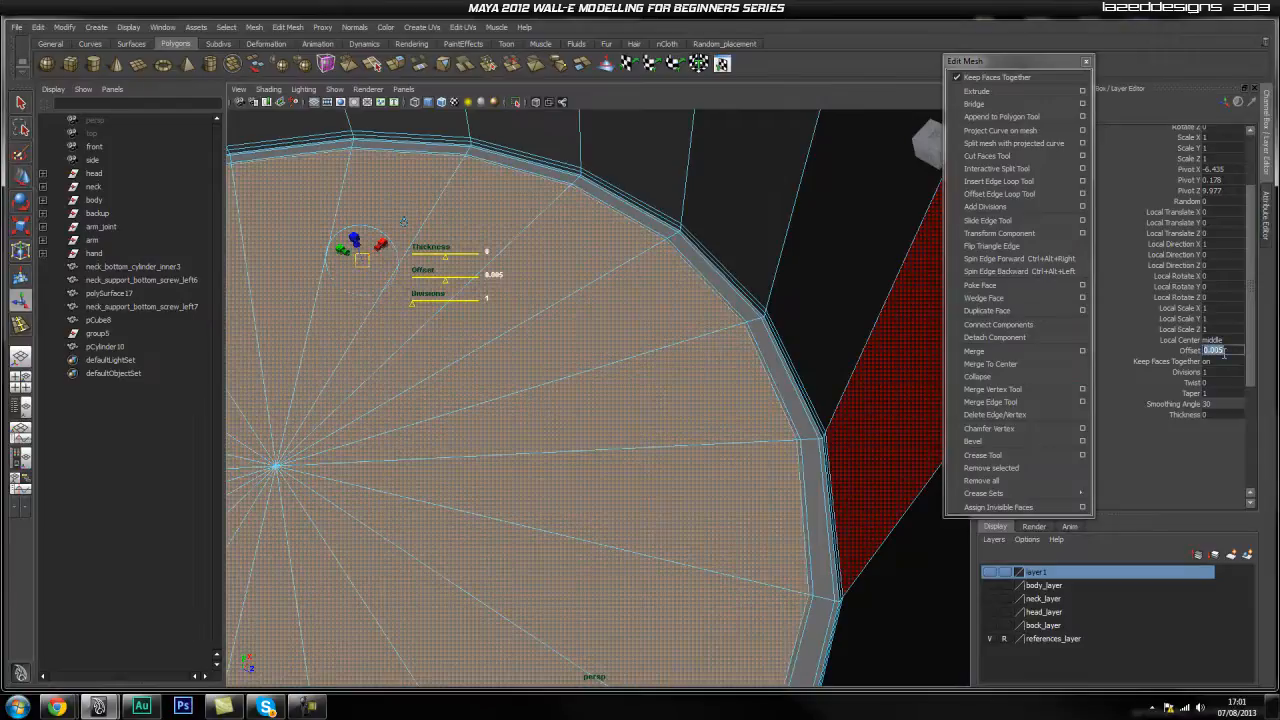
{"action": "left_click", "coordinate": [1010, 91]}
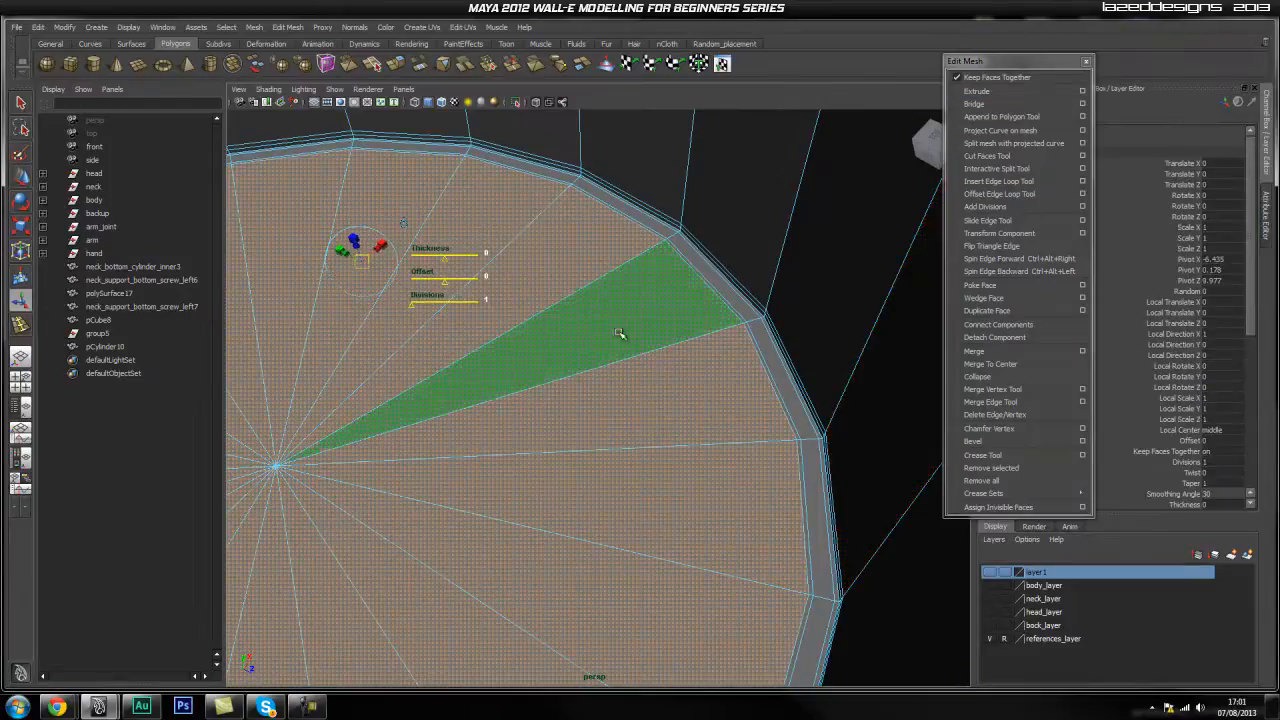
{"action": "key", "text": "w"}
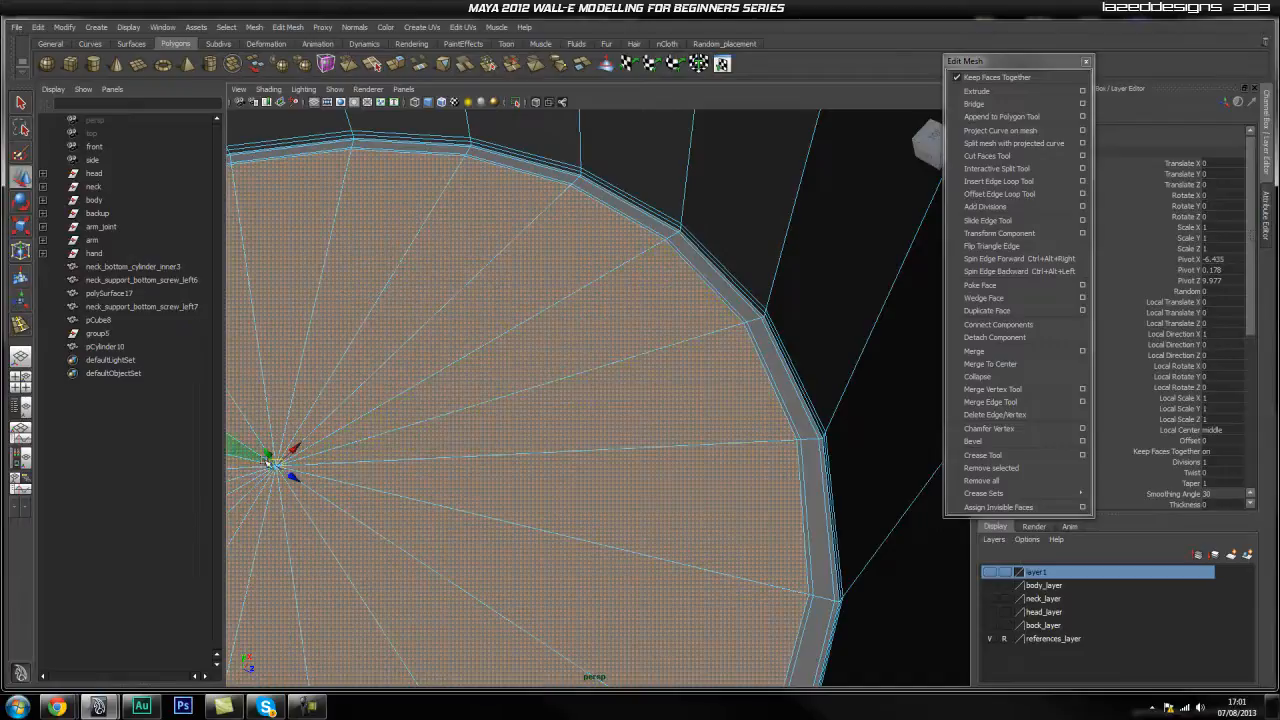
{"action": "left_click_drag", "start_coordinate": [269, 454], "coordinate": [270, 449]}
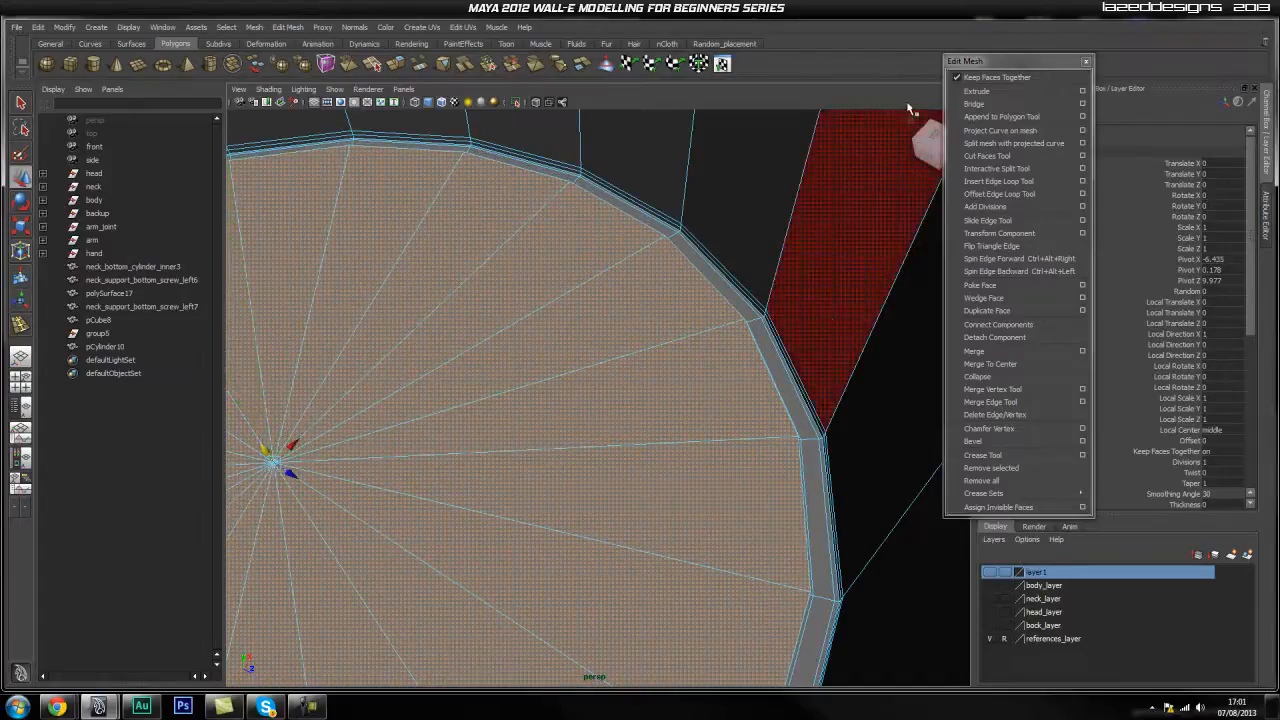
Extrude the disc faces again and raise them further above the rim.
{"action": "left_click", "coordinate": [974, 91]}
{"action": "scroll", "coordinate": [456, 406], "scroll_direction": "down", "scroll_amount": 5}
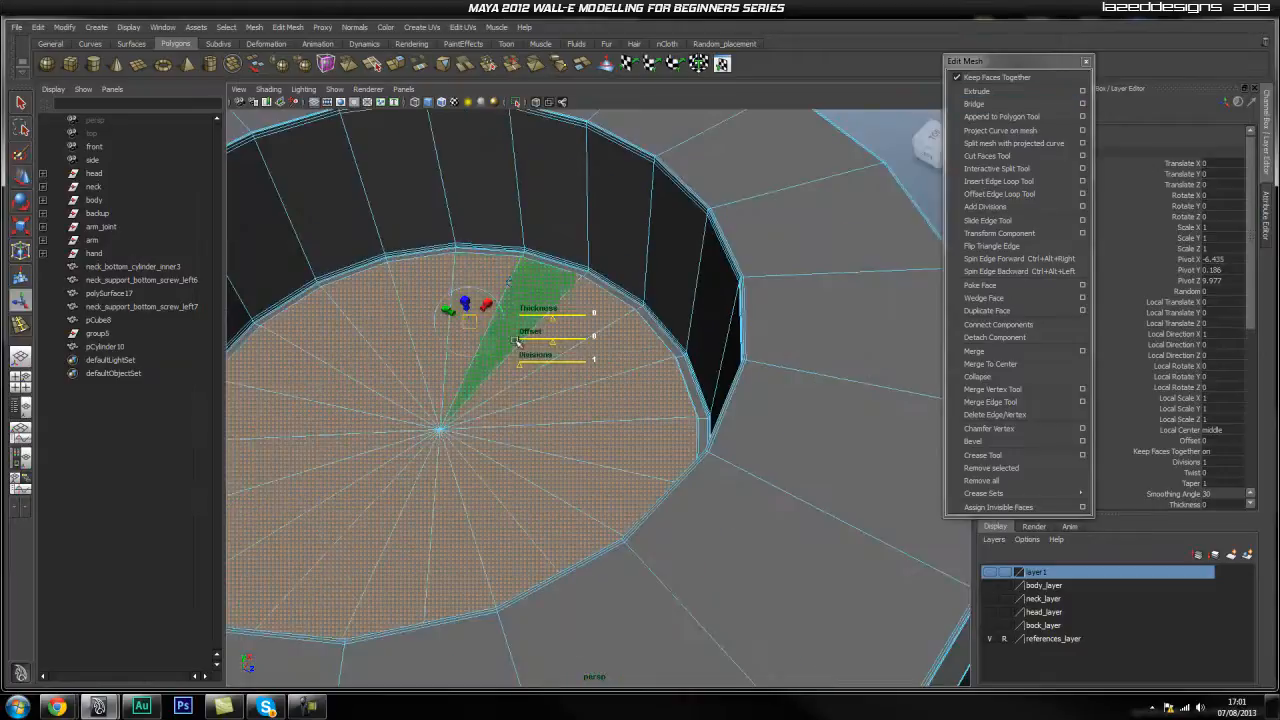
{"action": "key", "text": "w"}
{"action": "left_click_drag", "start_coordinate": [436, 420], "coordinate": [418, 292]}
{"action": "middle_click_drag", "start_coordinate": [685, 257], "coordinate": [603, 331], "text": "alt"}
{"action": "scroll", "coordinate": [611, 372], "scroll_direction": "up", "scroll_amount": 5}
{"action": "mouse_move", "coordinate": [611, 372]}
{"action": "left_mouse_down", "text": "alt"}
{"action": "mouse_move", "coordinate": [645, 368]}
{"action": "mouse_move", "coordinate": [626, 372]}
{"action": "left_mouse_up", "text": "alt"}
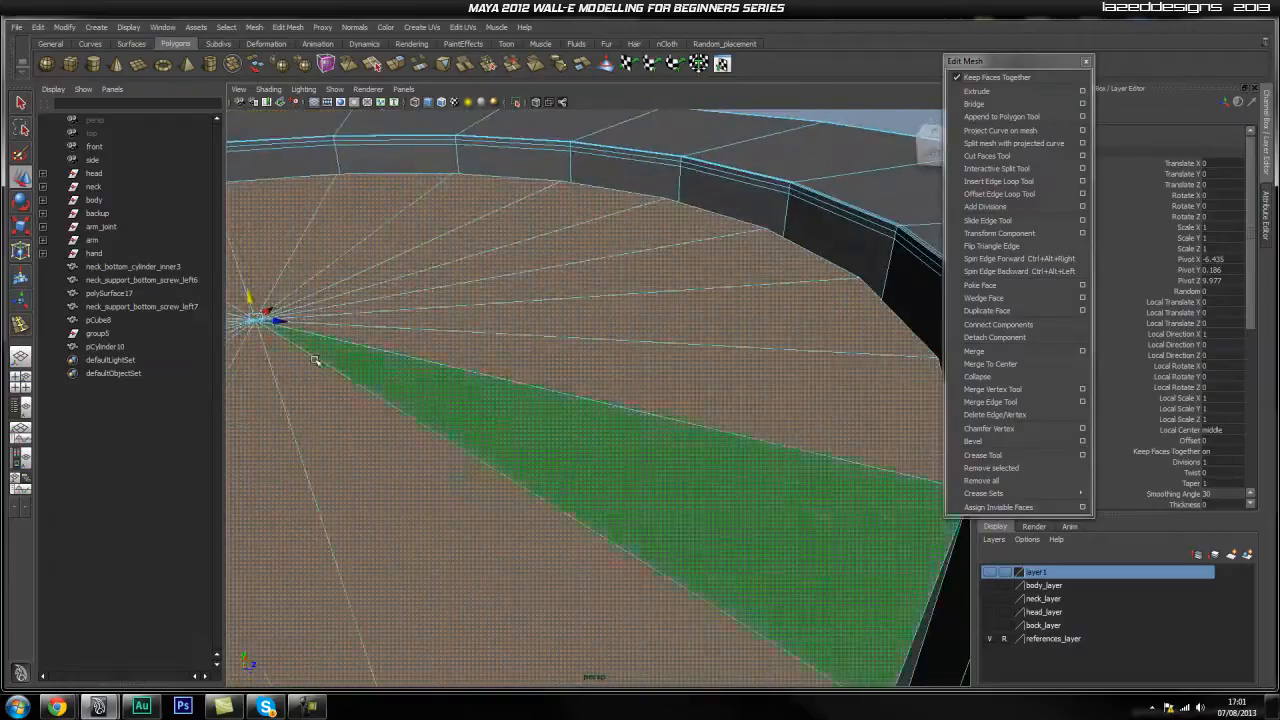
{"action": "left_click_drag", "start_coordinate": [253, 302], "coordinate": [256, 282]}
{"action": "left_click_drag", "start_coordinate": [607, 388], "coordinate": [586, 380], "text": "alt"}
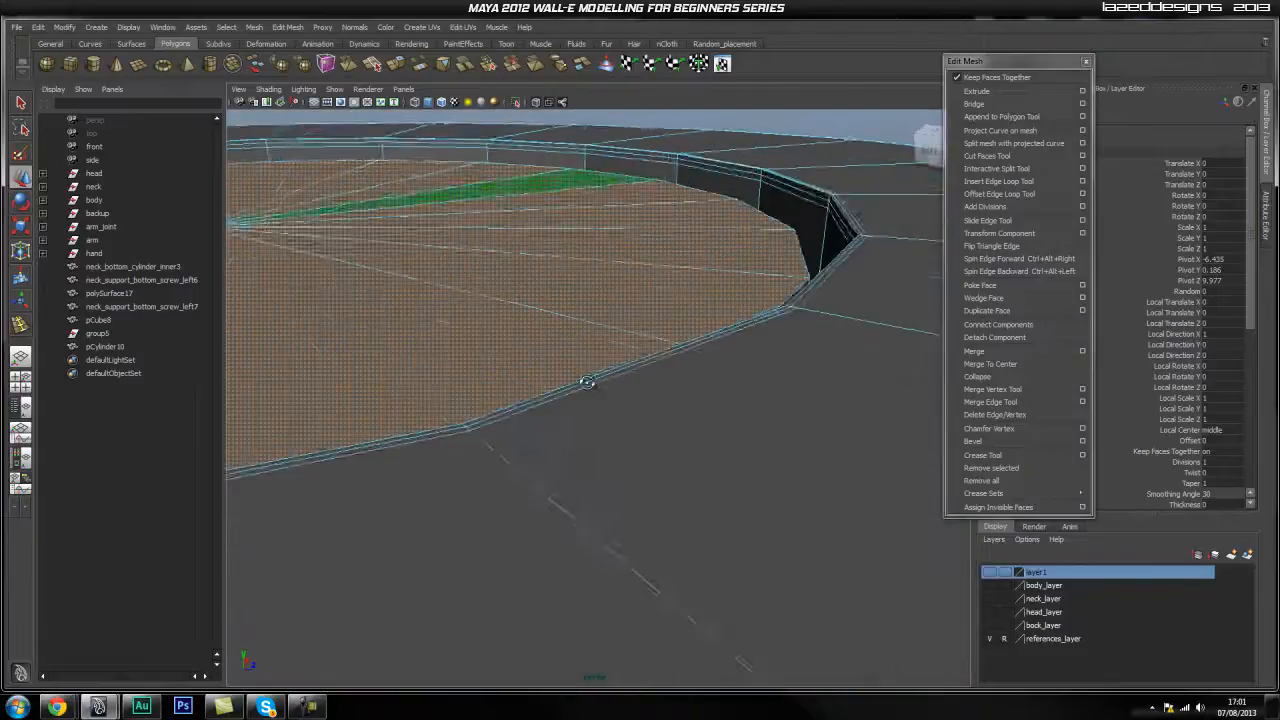
{"action": "right_click_drag", "start_coordinate": [586, 380], "coordinate": [449, 337], "text": "alt"}
{"action": "middle_click_drag", "start_coordinate": [449, 337], "coordinate": [597, 411], "text": "alt"}
{"action": "left_click_drag", "start_coordinate": [597, 411], "coordinate": [599, 440], "text": "alt"}
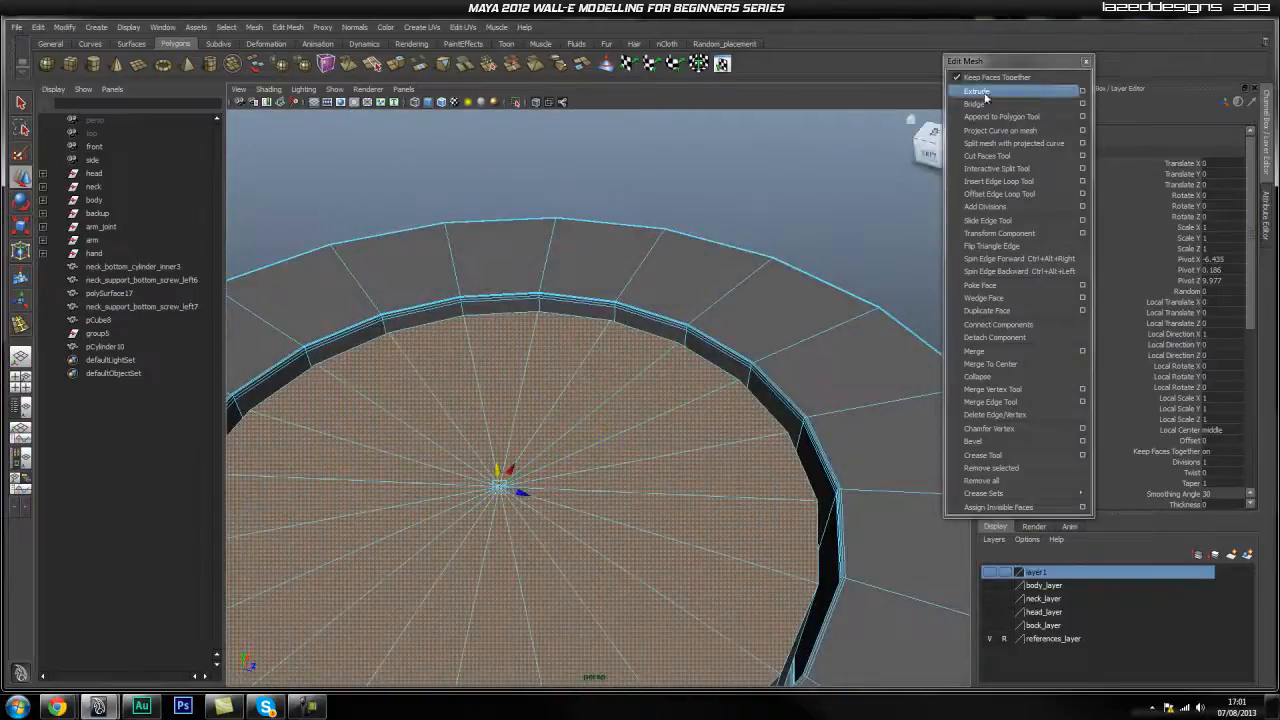
Add two more extrusions, each inset with a 0.005 offset around the cap rim.
{"action": "left_click", "coordinate": [985, 93]}
{"action": "middle_click_drag", "start_coordinate": [605, 424], "coordinate": [627, 335], "text": "alt"}
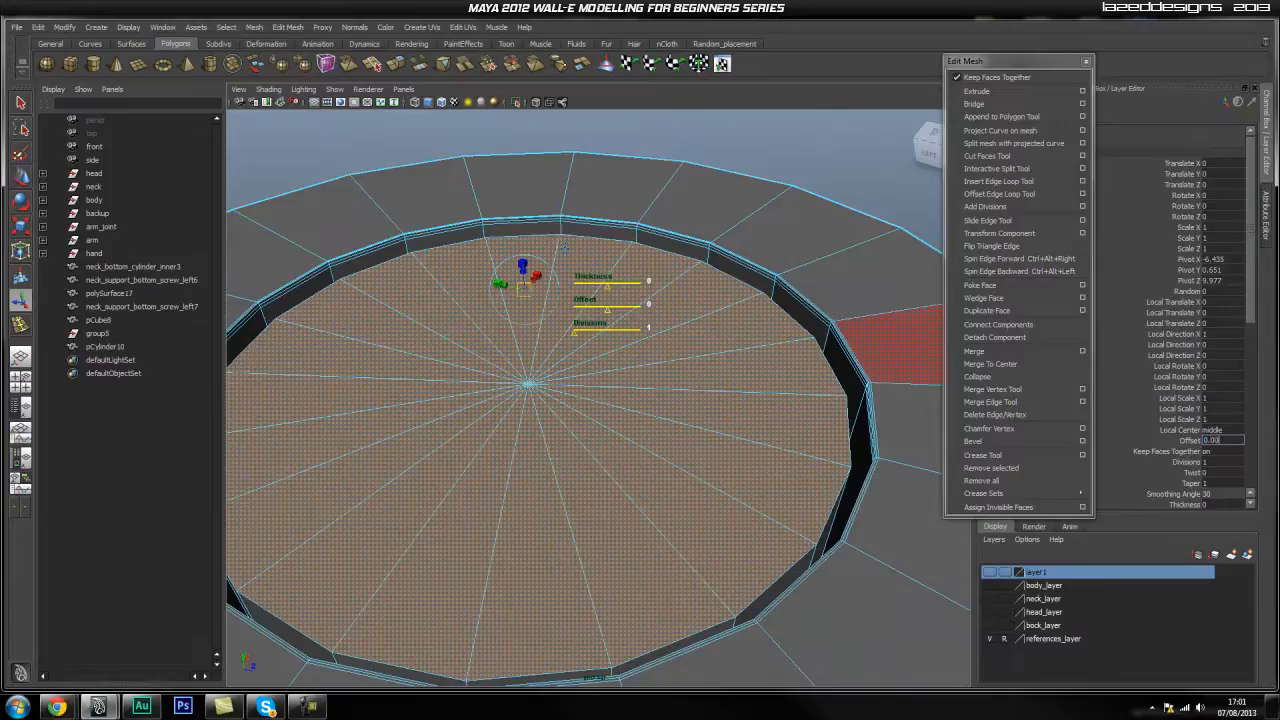
{"action": "key", "text": "Return"}
{"action": "right_click_drag", "start_coordinate": [657, 563], "coordinate": [814, 557], "text": "alt"}
{"action": "middle_click_drag", "start_coordinate": [829, 562], "coordinate": [740, 536], "text": "alt"}
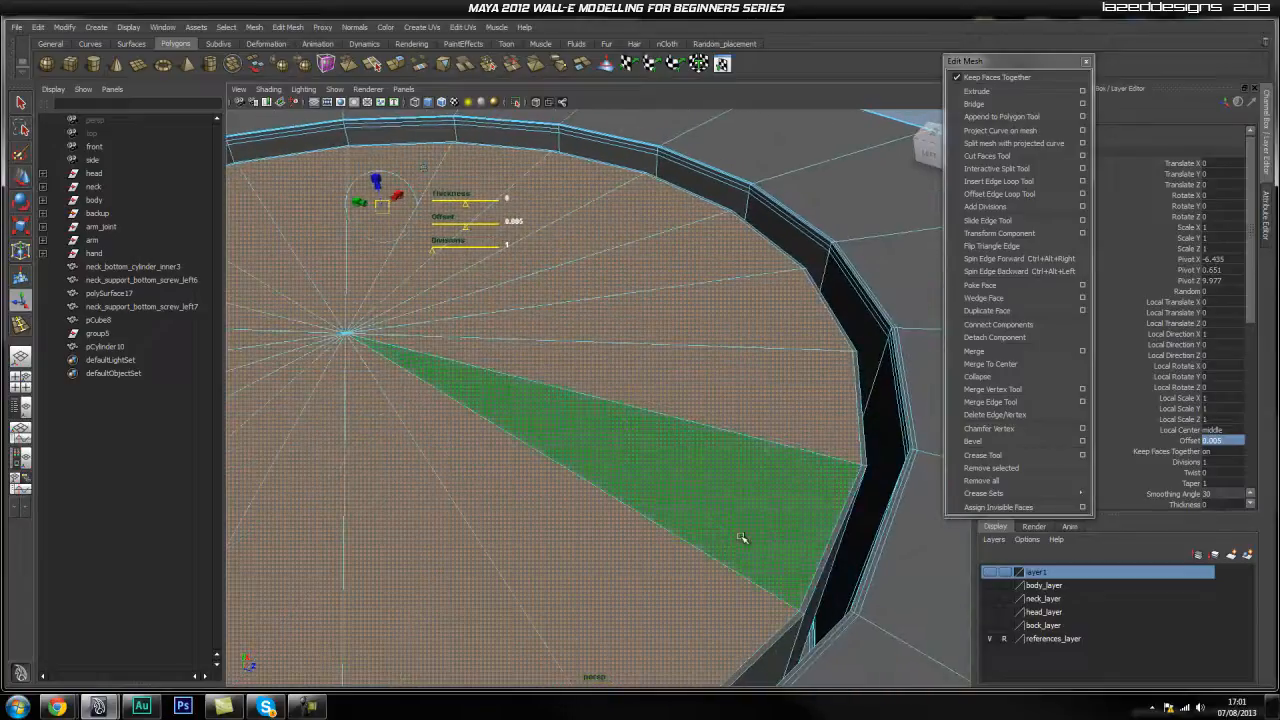
{"action": "left_click", "coordinate": [1014, 92]}
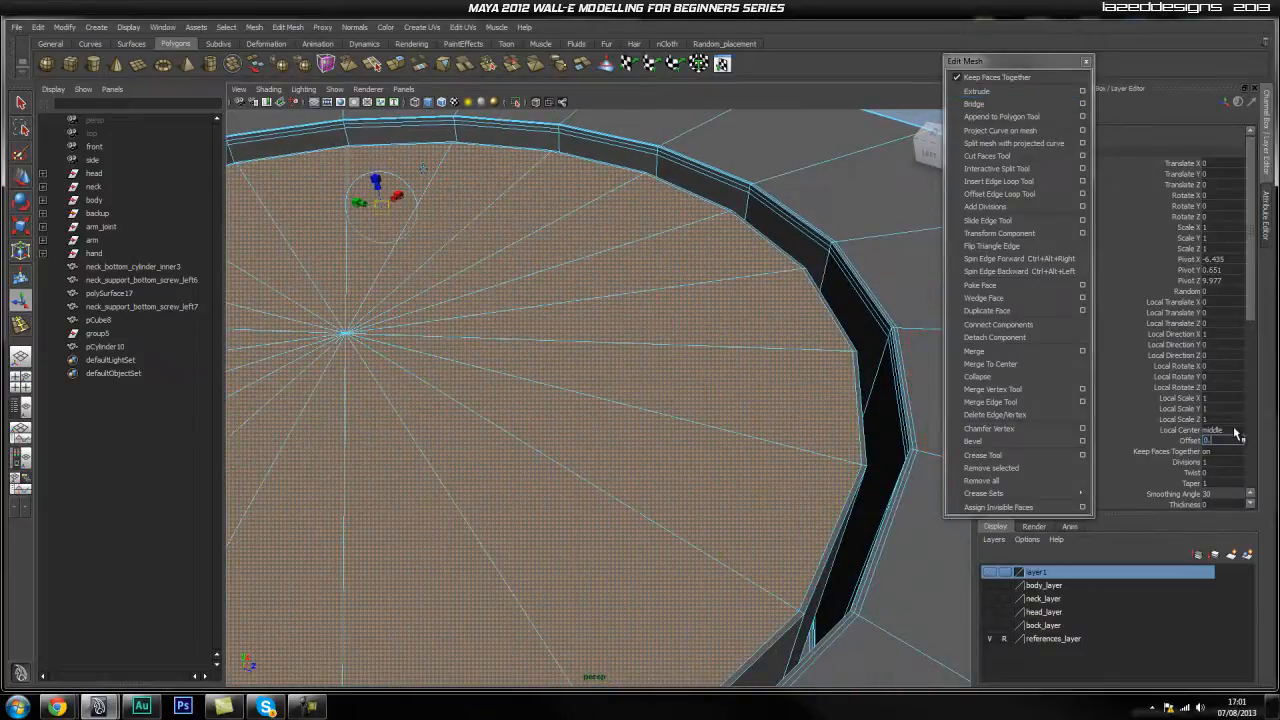
{"action": "key", "text": "Return"}
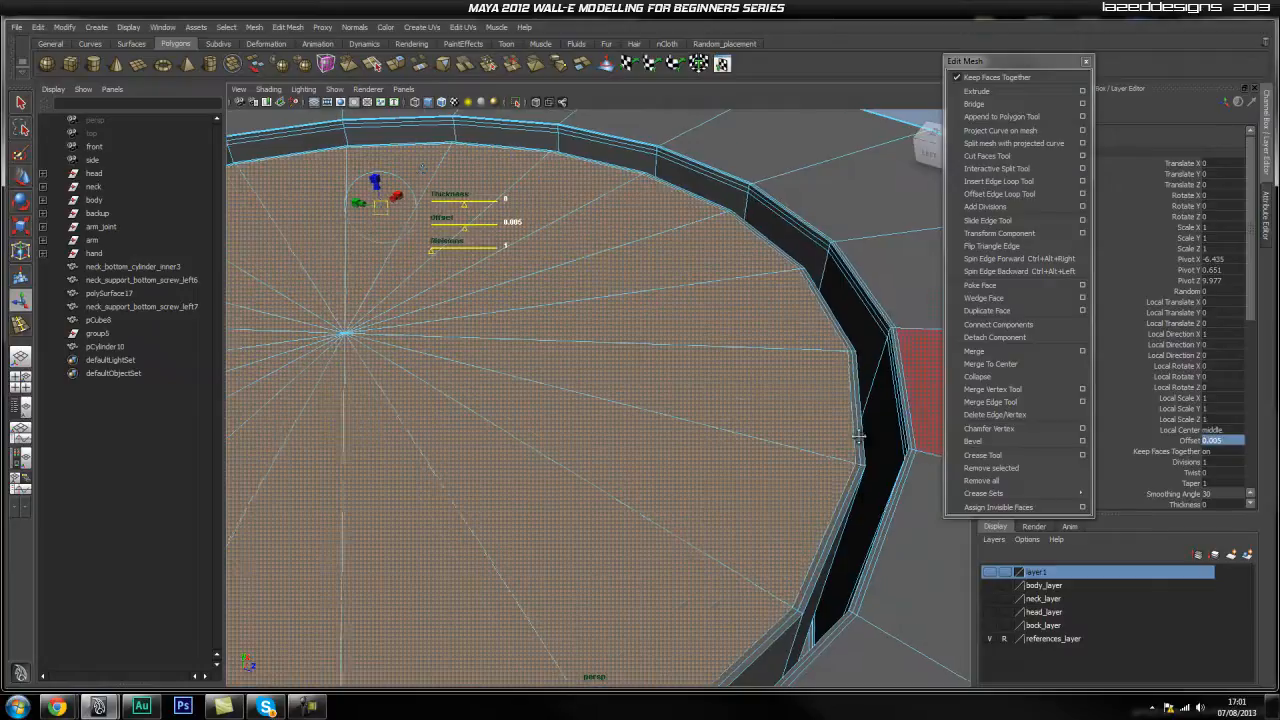
{"action": "middle_click_drag", "start_coordinate": [866, 441], "coordinate": [838, 415], "text": "alt"}
{"action": "right_click_drag", "start_coordinate": [780, 463], "coordinate": [800, 497], "text": "alt"}
{"action": "left_click_drag", "start_coordinate": [800, 497], "coordinate": [795, 491], "text": "alt"}
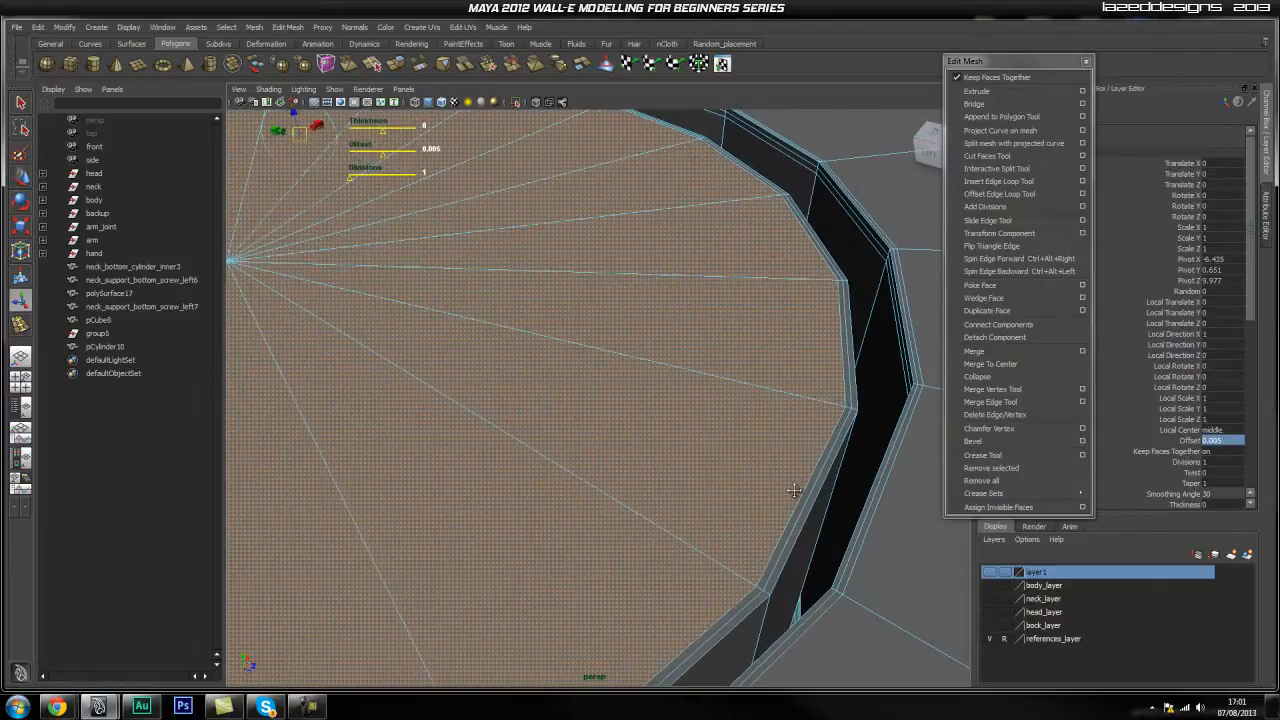
Insert an extra edge loop along the cylinder's rim wall.
{"action": "left_click", "coordinate": [998, 181]}
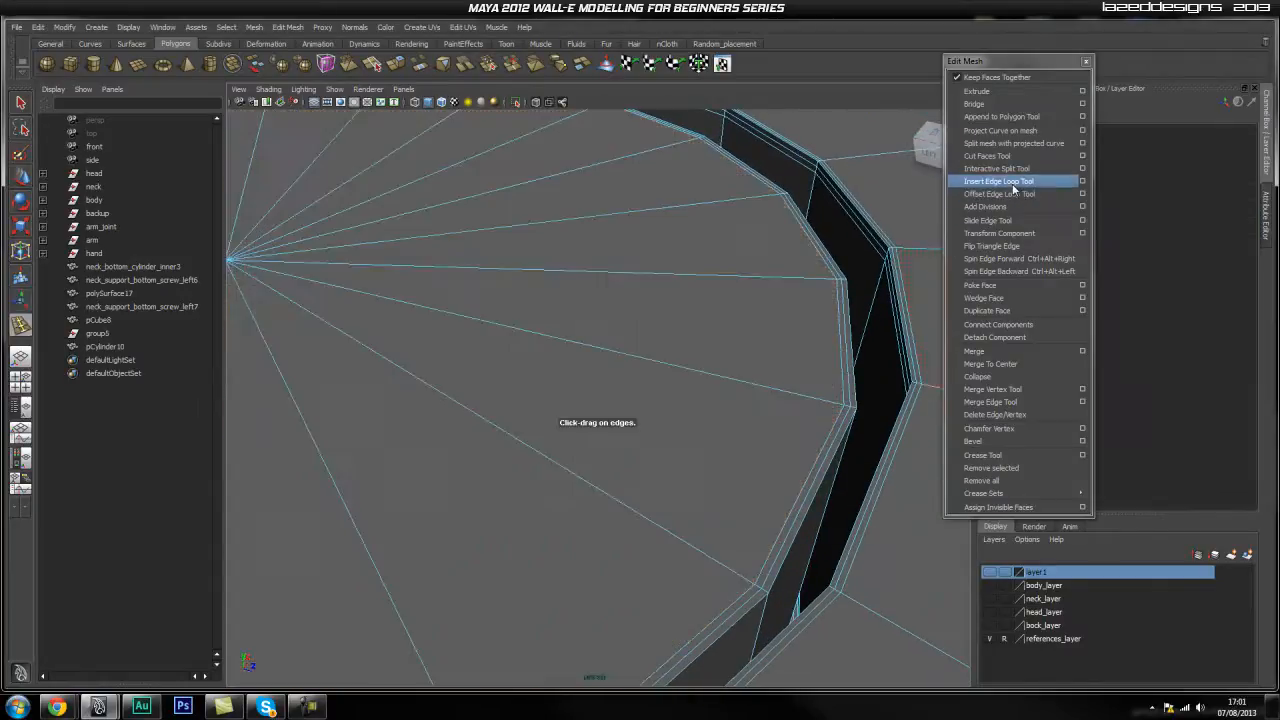
{"action": "left_click_drag", "start_coordinate": [770, 608], "coordinate": [637, 506]}
{"action": "key", "text": "q"}
Return to object mode and check the cylinder's smooth preview with 3, then turn it off with 1.
{"action": "scroll", "coordinate": [777, 623], "scroll_direction": "down", "scroll_amount": 6}
{"action": "right_click_drag", "start_coordinate": [635, 477], "coordinate": [696, 461]}
{"action": "left_click_drag", "start_coordinate": [854, 480], "coordinate": [738, 505]}
{"action": "key", "text": "3"}
{"action": "left_click", "coordinate": [754, 603]}
{"action": "left_click_drag", "start_coordinate": [754, 603], "coordinate": [550, 488], "text": "alt"}
{"action": "left_click", "coordinate": [551, 495]}
{"action": "key", "text": "1"}
Orbit to face the cylinder's bottom cap and switch to face selection.
{"action": "scroll", "coordinate": [585, 546], "scroll_direction": "up", "scroll_amount": 5}
{"action": "left_click_drag", "start_coordinate": [597, 544], "coordinate": [629, 440], "text": "alt"}
{"action": "scroll", "coordinate": [613, 467], "scroll_direction": "down", "scroll_amount": 5}
{"action": "left_click_drag", "start_coordinate": [594, 365], "coordinate": [557, 480], "text": "alt"}
{"action": "mouse_move", "coordinate": [557, 480]}
{"action": "right_mouse_down"}
{"action": "mouse_move", "coordinate": [569, 457]}
{"action": "mouse_move", "coordinate": [571, 500]}
{"action": "right_mouse_up"}
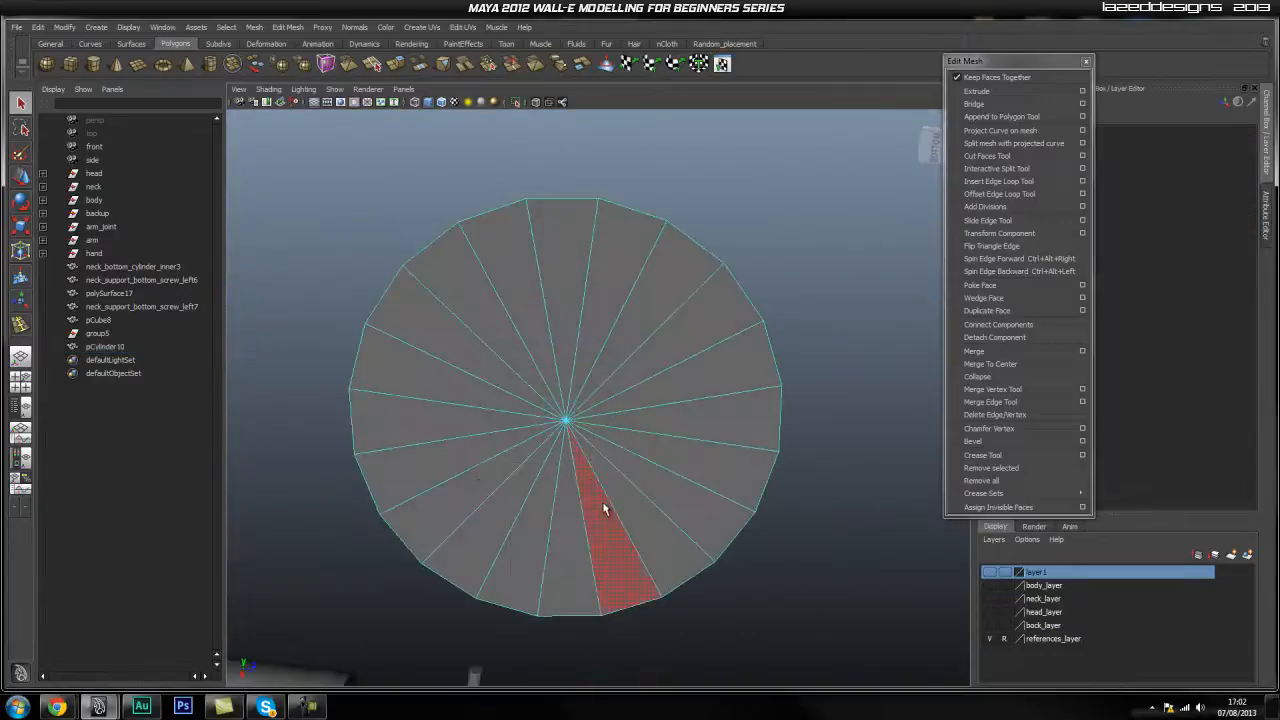
Select all the faces of the cylinder's cap, one by one around the ring.
{"action": "left_click", "coordinate": [605, 515]}
{"action": "left_click", "coordinate": [562, 523], "text": "shift"}
{"action": "left_click", "coordinate": [522, 538], "text": "shift"}
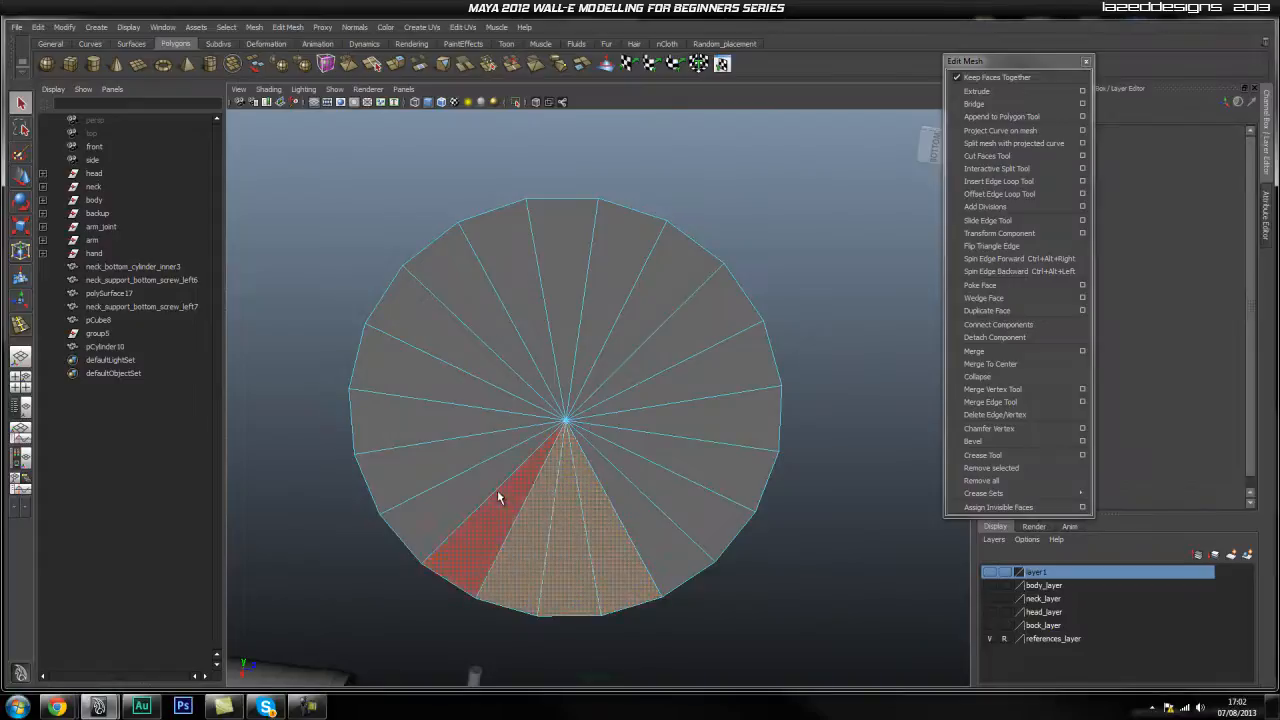
{"action": "left_click", "coordinate": [759, 528]}
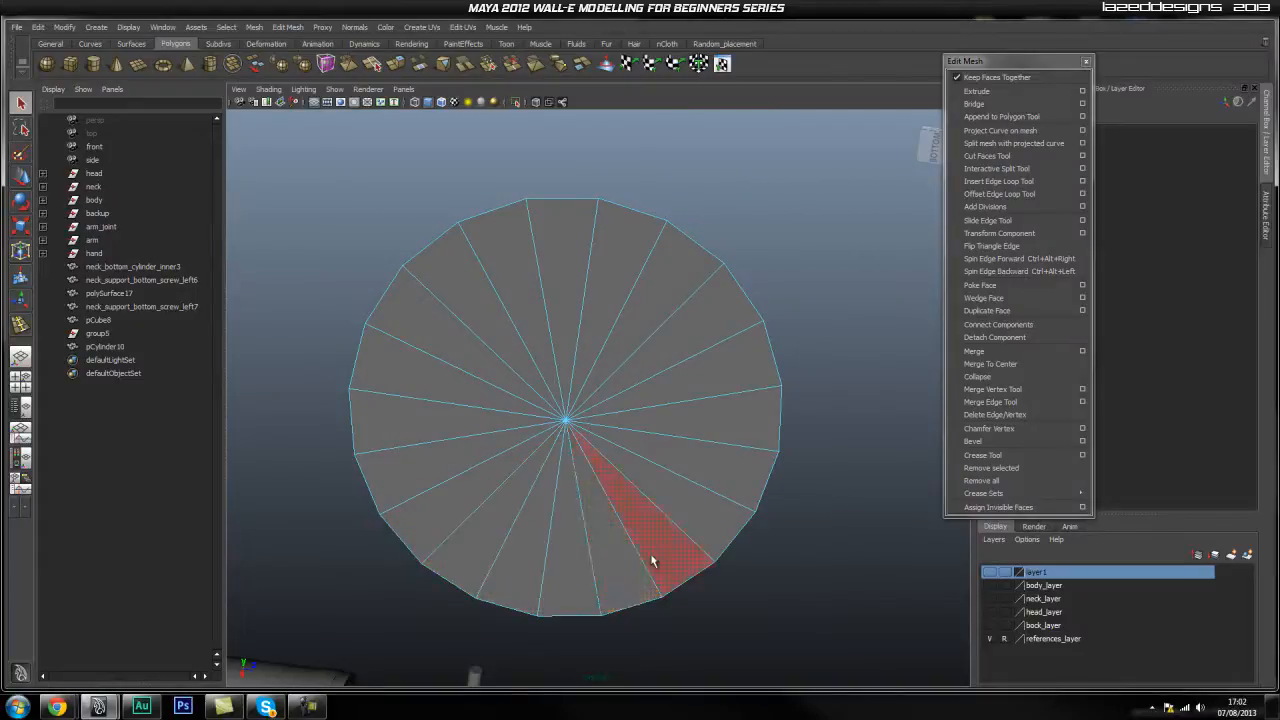
{"action": "left_click", "coordinate": [614, 549], "text": "shift"}
{"action": "left_click", "coordinate": [560, 557], "text": "shift"}
{"action": "left_click", "coordinate": [522, 551], "text": "shift"}
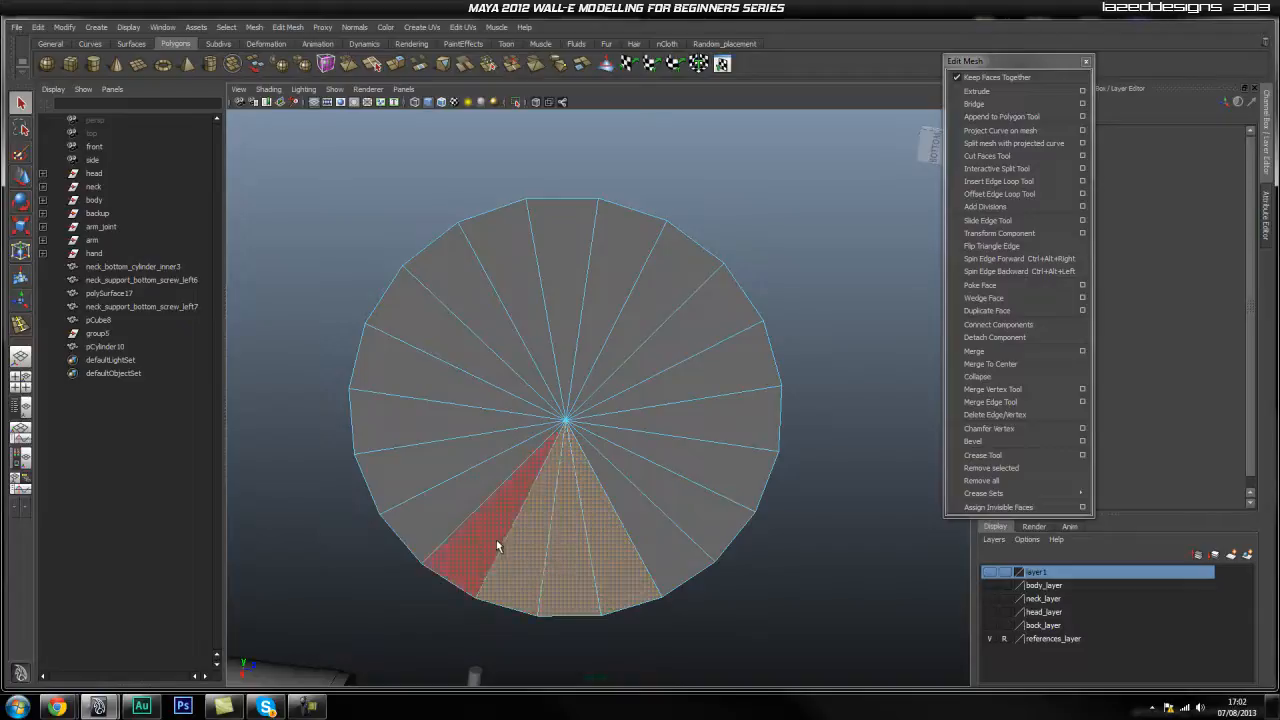
{"action": "left_click", "coordinate": [496, 539], "text": "shift"}
{"action": "left_click", "coordinate": [450, 516], "text": "shift"}
{"action": "left_click", "coordinate": [414, 457], "text": "shift"}
{"action": "left_click", "coordinate": [400, 415], "text": "shift"}
{"action": "left_click", "coordinate": [410, 370], "text": "shift"}
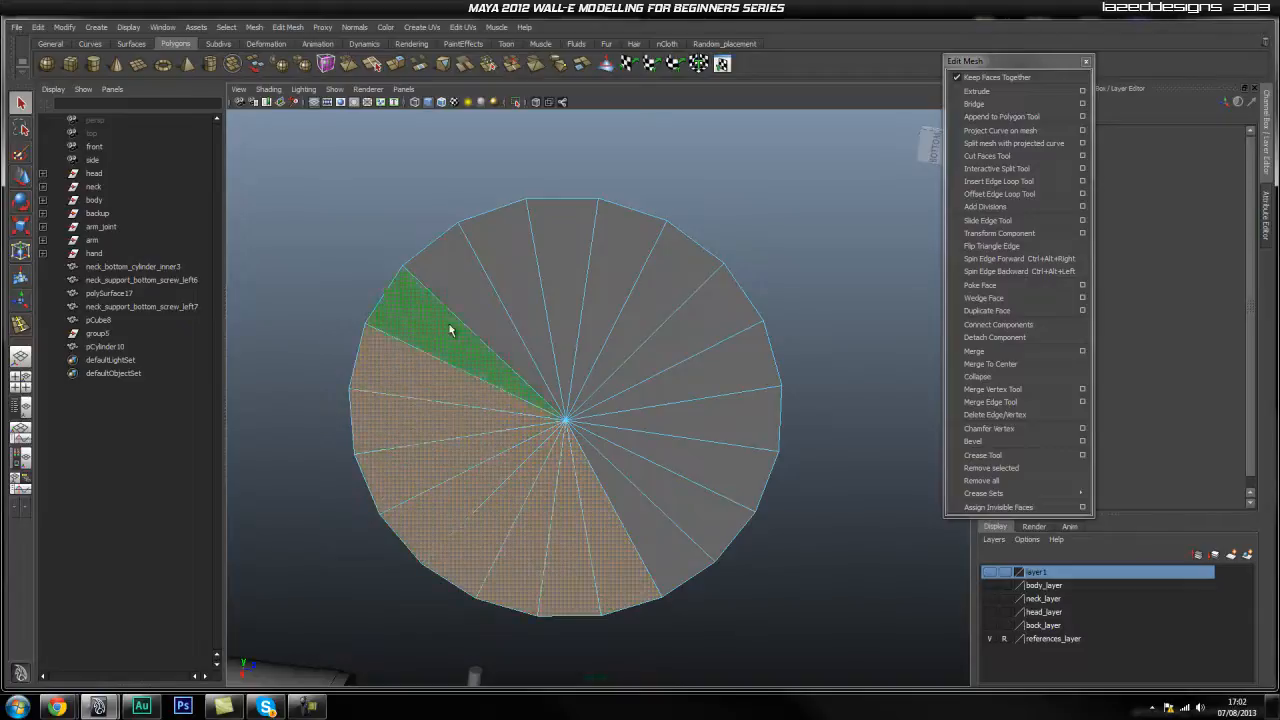
{"action": "left_click", "coordinate": [443, 328], "text": "shift"}
{"action": "left_click", "coordinate": [478, 290], "text": "shift"}
{"action": "left_click", "coordinate": [506, 282], "text": "shift"}
{"action": "left_click", "coordinate": [548, 232], "text": "shift"}
{"action": "left_click", "coordinate": [622, 252], "text": "shift"}
{"action": "left_click", "coordinate": [672, 275], "text": "shift"}
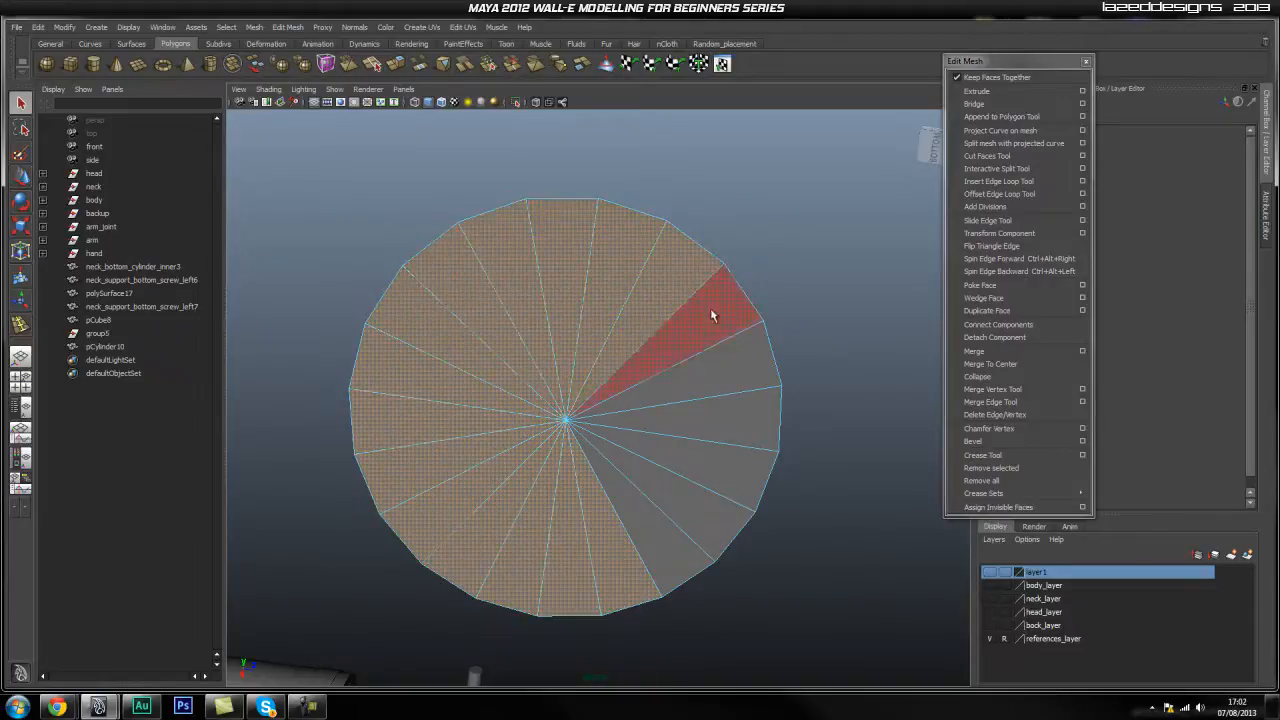
{"action": "left_click", "coordinate": [710, 300], "text": "shift"}
{"action": "left_click", "coordinate": [747, 381], "text": "shift"}
{"action": "left_click", "coordinate": [744, 432], "text": "shift"}
{"action": "left_click", "coordinate": [722, 477], "text": "shift"}
{"action": "left_click", "coordinate": [687, 504], "text": "shift"}
{"action": "left_click", "coordinate": [655, 526], "text": "shift"}
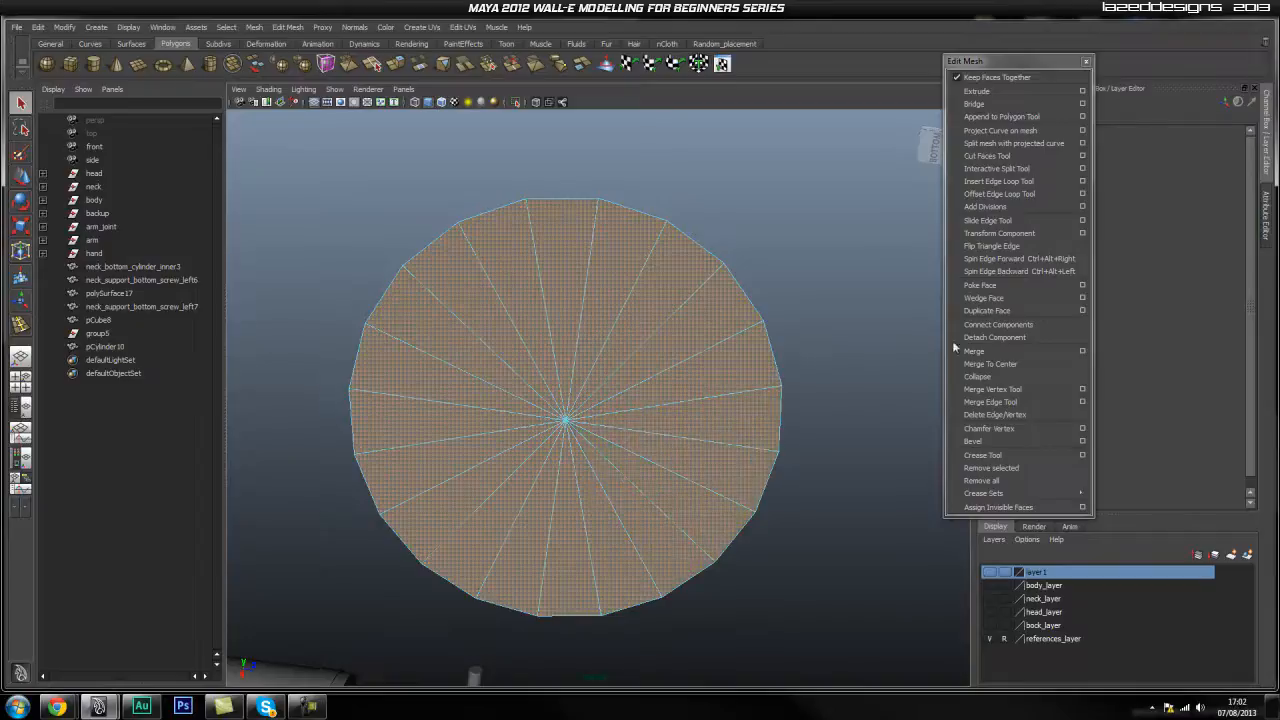
Extrude the selected cap faces with a 0.005 offset to form a thin groove.
{"action": "left_click", "coordinate": [1030, 91]}
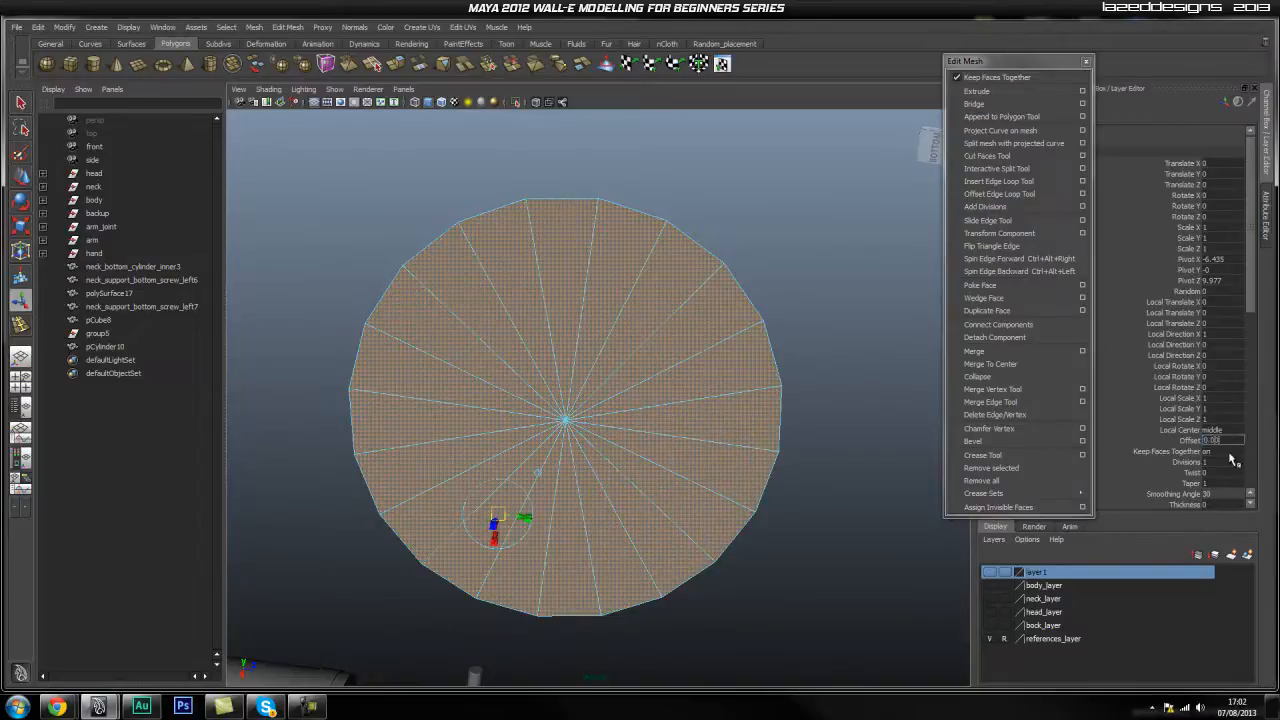
{"action": "key", "text": "Return"}
{"action": "scroll", "coordinate": [790, 447], "scroll_direction": "up", "scroll_amount": 10}
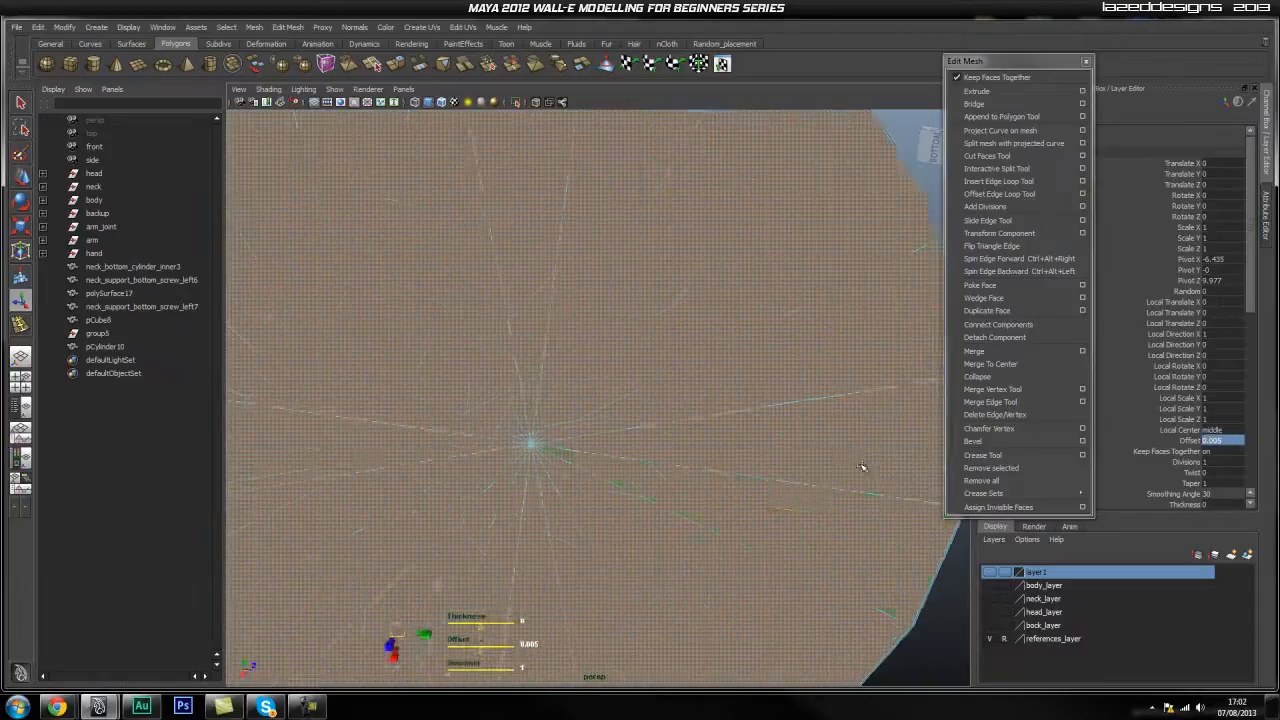
{"action": "middle_click_drag", "start_coordinate": [669, 519], "coordinate": [552, 558], "text": "alt"}
{"action": "right_click_drag", "start_coordinate": [552, 558], "coordinate": [587, 560], "text": "alt"}
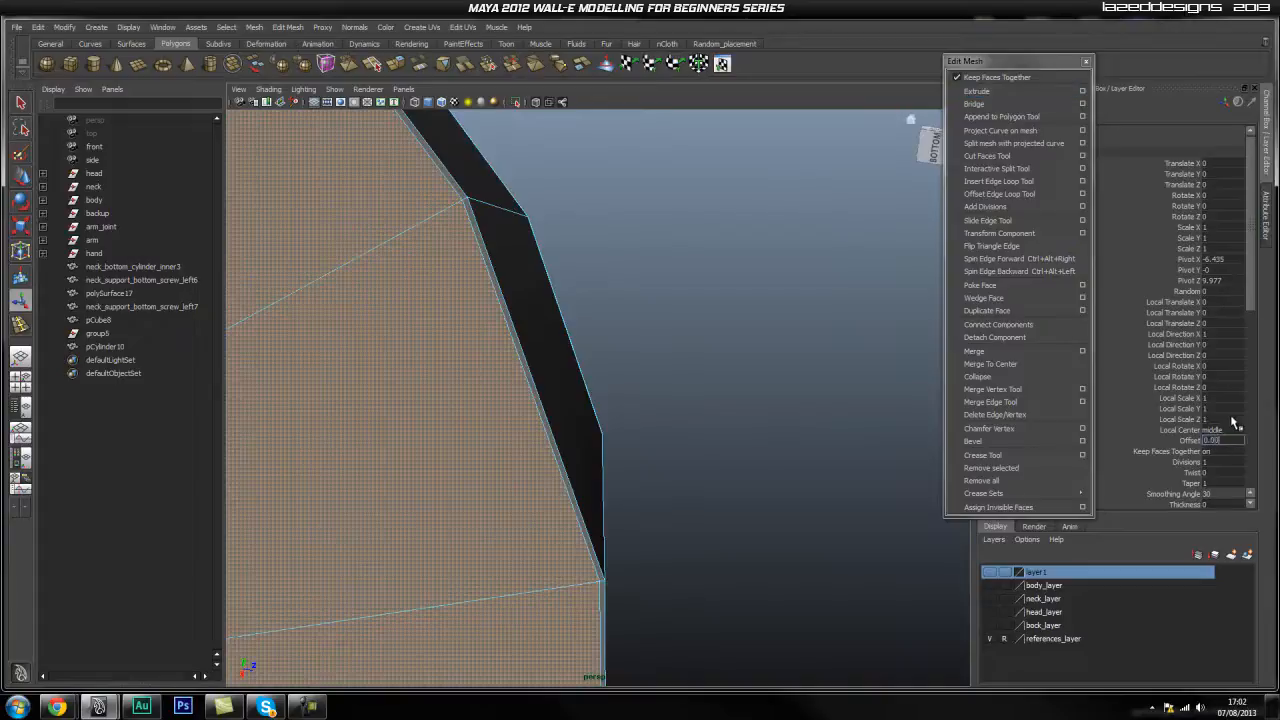
{"action": "mouse_move", "coordinate": [603, 471]}
{"action": "right_mouse_down", "text": "alt"}
{"action": "mouse_move", "coordinate": [509, 531]}
{"action": "mouse_move", "coordinate": [594, 467]}
{"action": "right_mouse_up", "text": "alt"}
{"action": "left_click_drag", "start_coordinate": [594, 467], "coordinate": [628, 492], "text": "alt"}
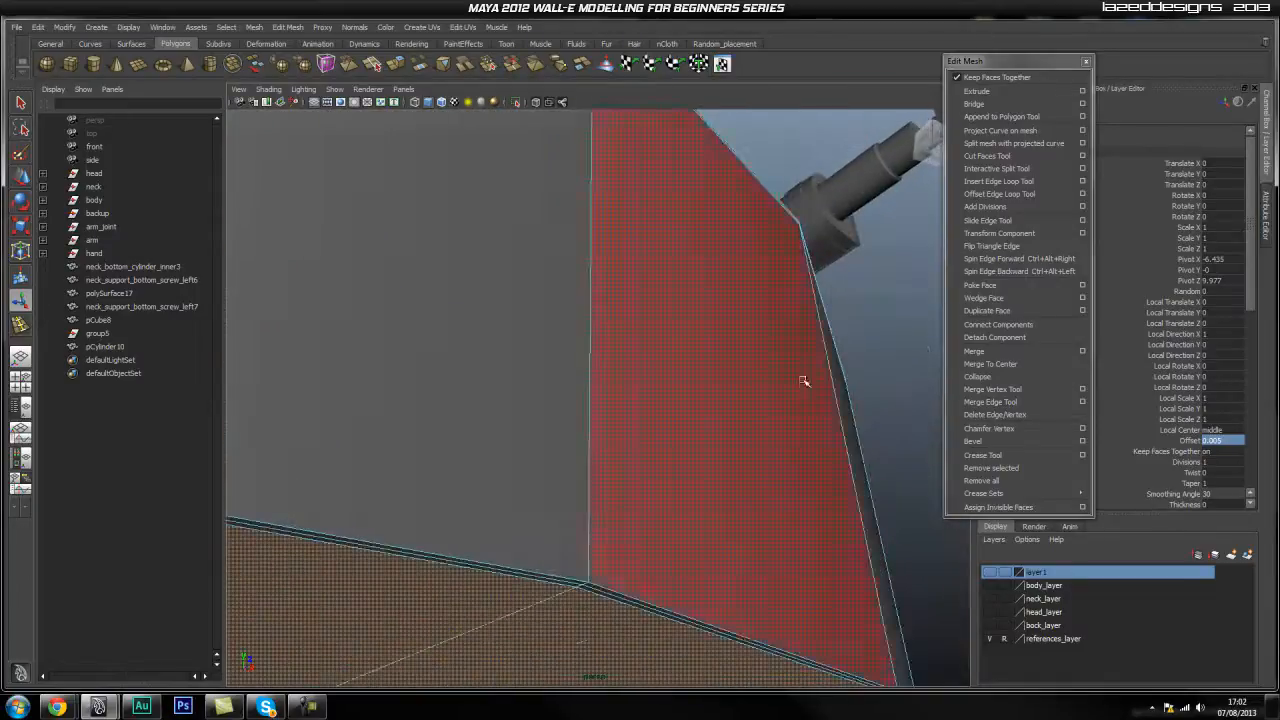
Insert a supporting edge loop on the side near the rim, then return to object mode.
{"action": "left_click", "coordinate": [1015, 181]}
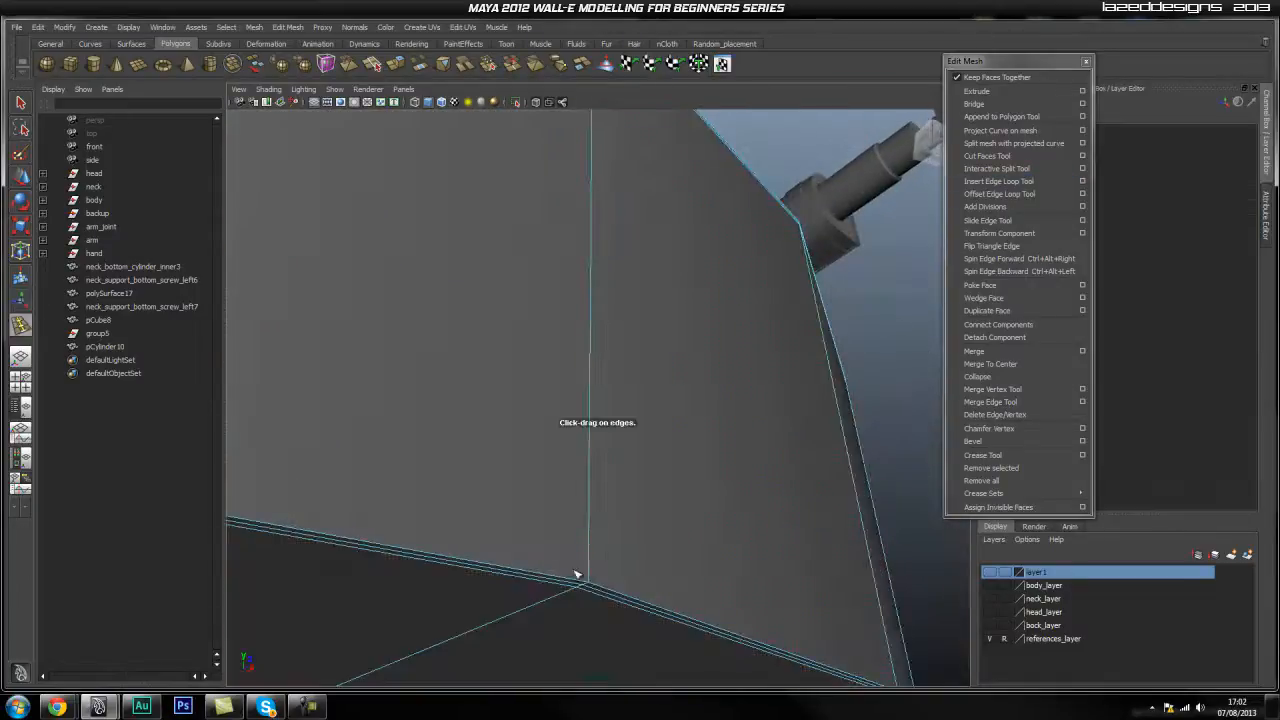
{"action": "left_click_drag", "start_coordinate": [591, 576], "coordinate": [589, 571]}
{"action": "key", "text": "q"}
{"action": "right_click_drag", "start_coordinate": [588, 524], "coordinate": [638, 450]}
{"action": "left_click", "coordinate": [637, 472]}
{"action": "scroll", "coordinate": [638, 472], "scroll_direction": "down", "scroll_amount": 5}
{"action": "left_click", "coordinate": [722, 372]}
{"action": "left_click_drag", "start_coordinate": [643, 350], "coordinate": [640, 443], "text": "alt"}
{"action": "middle_click_drag", "start_coordinate": [528, 328], "coordinate": [602, 503], "text": "alt"}
{"action": "right_click_drag", "start_coordinate": [602, 503], "coordinate": [478, 406], "text": "alt"}
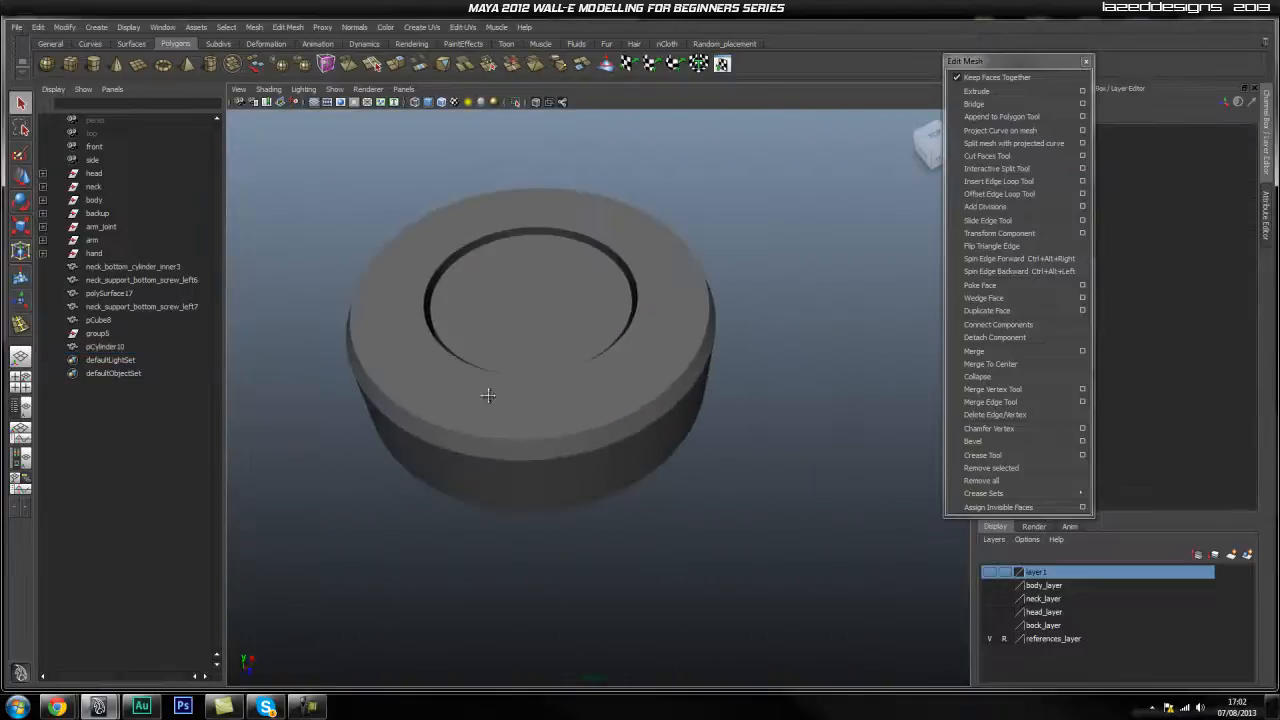
Orbit around pCylinder10 to inspect the circular groove up close.
{"action": "middle_click_drag", "start_coordinate": [515, 386], "coordinate": [546, 467], "text": "alt"}
{"action": "left_click_drag", "start_coordinate": [546, 467], "coordinate": [584, 482], "text": "alt"}
{"action": "right_click_drag", "start_coordinate": [584, 482], "coordinate": [641, 487], "text": "alt"}
{"action": "left_click_drag", "start_coordinate": [641, 487], "coordinate": [672, 532], "text": "alt"}
{"action": "right_click_drag", "start_coordinate": [672, 532], "coordinate": [615, 539], "text": "alt"}
{"action": "left_click_drag", "start_coordinate": [614, 539], "coordinate": [503, 511], "text": "alt"}
{"action": "right_click_drag", "start_coordinate": [503, 511], "coordinate": [511, 518], "text": "alt"}
{"action": "left_click_drag", "start_coordinate": [511, 518], "coordinate": [616, 542], "text": "alt"}
{"action": "right_click_drag", "start_coordinate": [616, 542], "coordinate": [631, 443], "text": "alt"}
{"action": "left_click_drag", "start_coordinate": [631, 443], "coordinate": [706, 529], "text": "alt"}
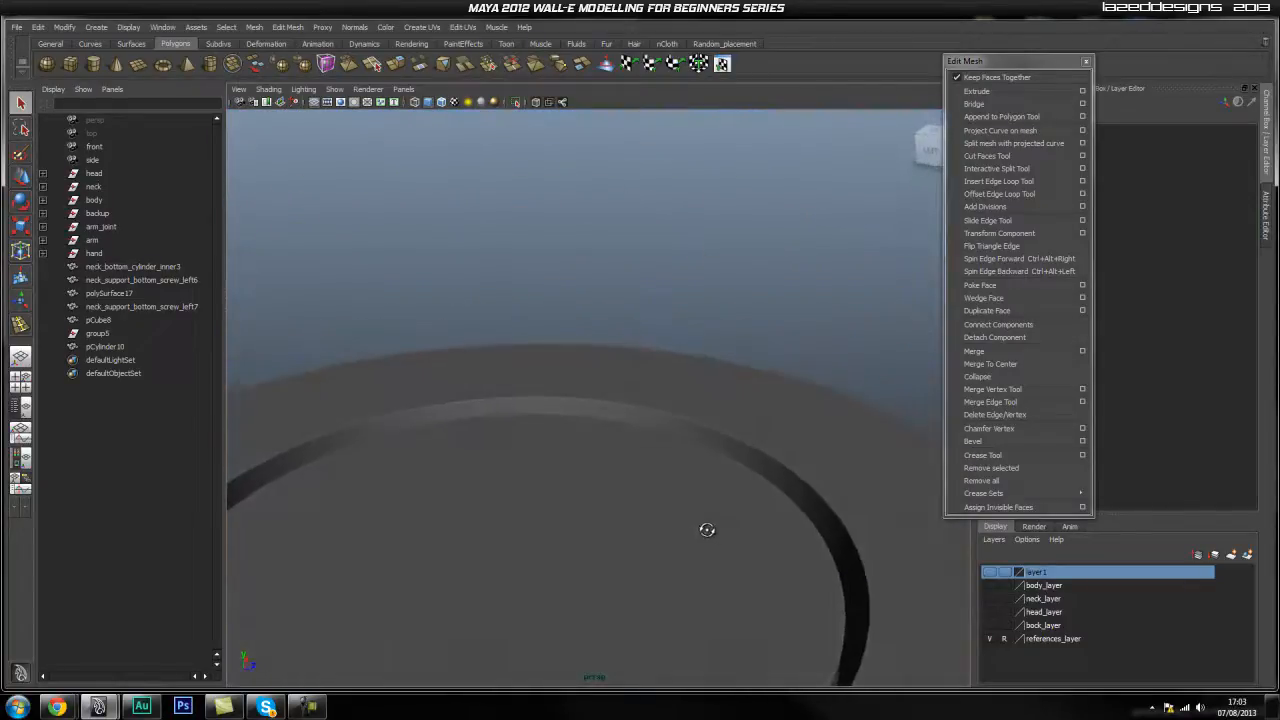
{"action": "right_click_drag", "start_coordinate": [706, 529], "coordinate": [686, 589], "text": "alt"}
{"action": "left_click_drag", "start_coordinate": [686, 589], "coordinate": [710, 500], "text": "alt"}
Rotate pCylinder10 exactly -90 degrees about Z so it stands on edge.
{"action": "left_click", "coordinate": [619, 510]}
{"action": "key", "text": "e"}
{"action": "left_click_drag", "start_coordinate": [561, 428], "coordinate": [600, 416]}
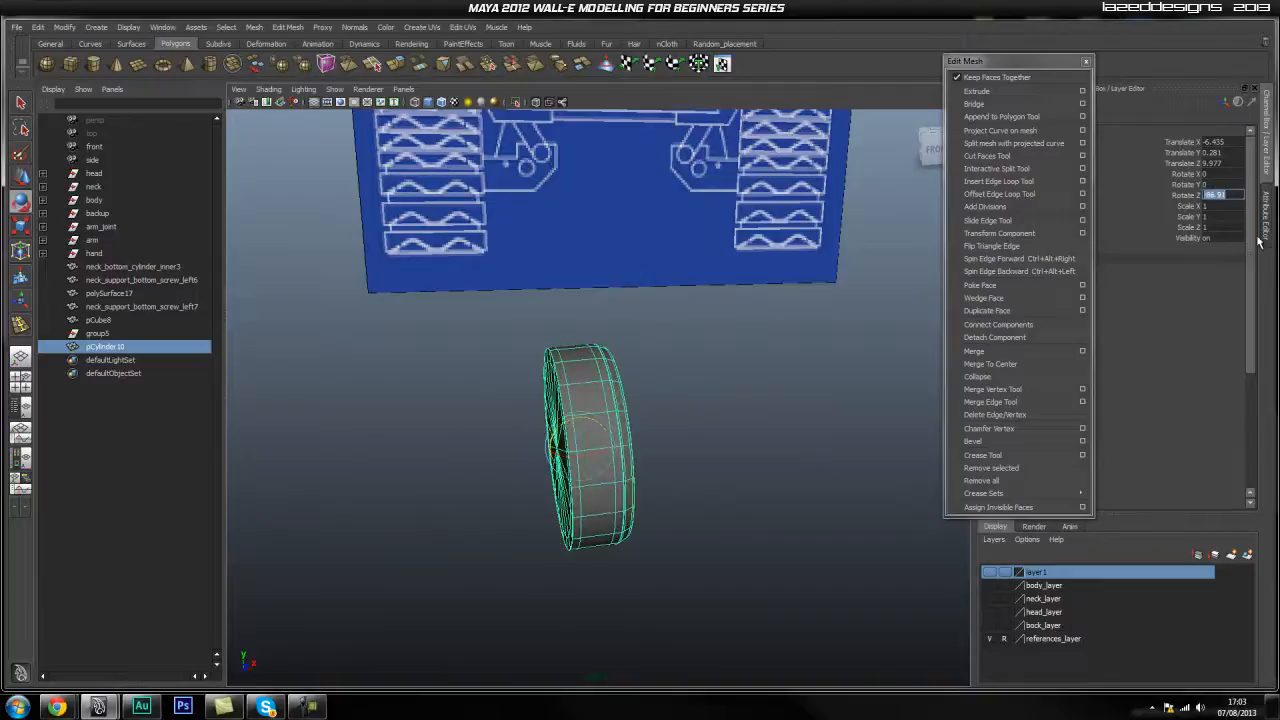
{"action": "key", "text": "Return"}
Reselect pCylinder10, zoom in on it, and bring up the hotbox for its Modify commands.
{"action": "left_click", "coordinate": [783, 363]}
{"action": "left_click_drag", "start_coordinate": [505, 452], "coordinate": [591, 474], "text": "alt"}
{"action": "left_click", "coordinate": [591, 474]}
{"action": "middle_click_drag", "start_coordinate": [591, 474], "coordinate": [648, 474], "text": "alt"}
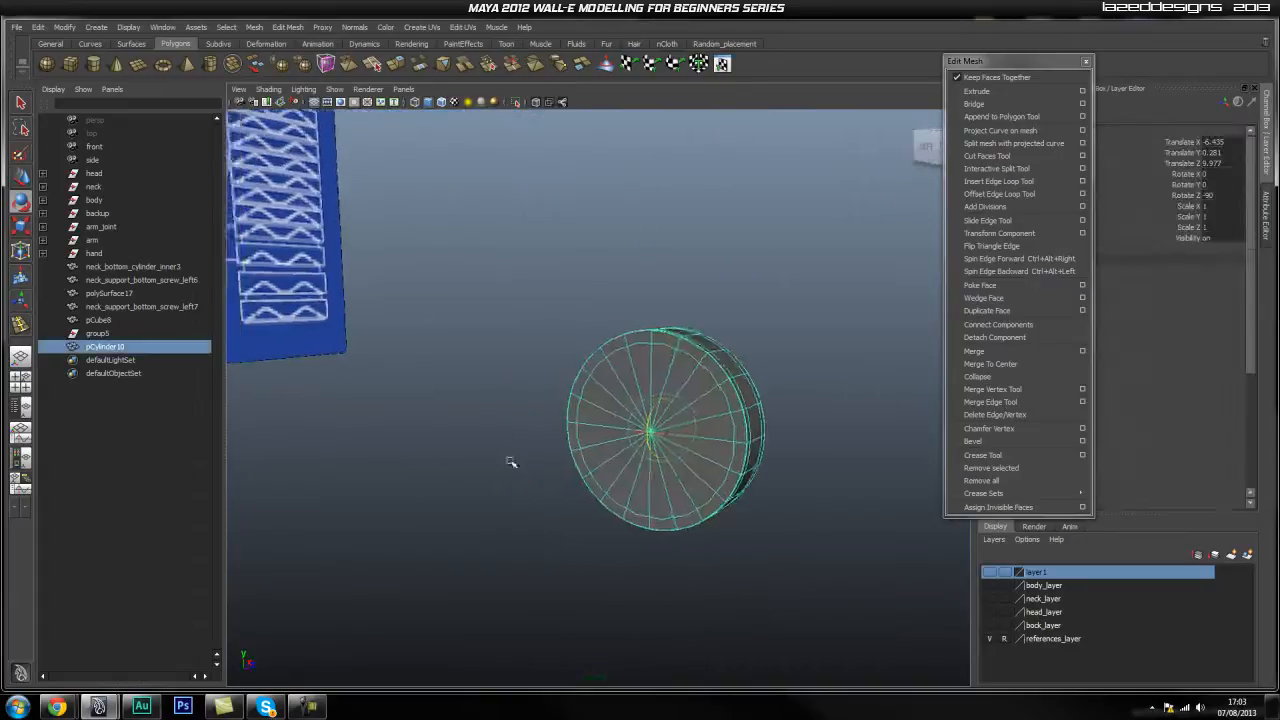
{"action": "right_click_drag", "start_coordinate": [511, 461], "coordinate": [715, 465], "text": "alt"}
{"action": "key", "text": "space"}
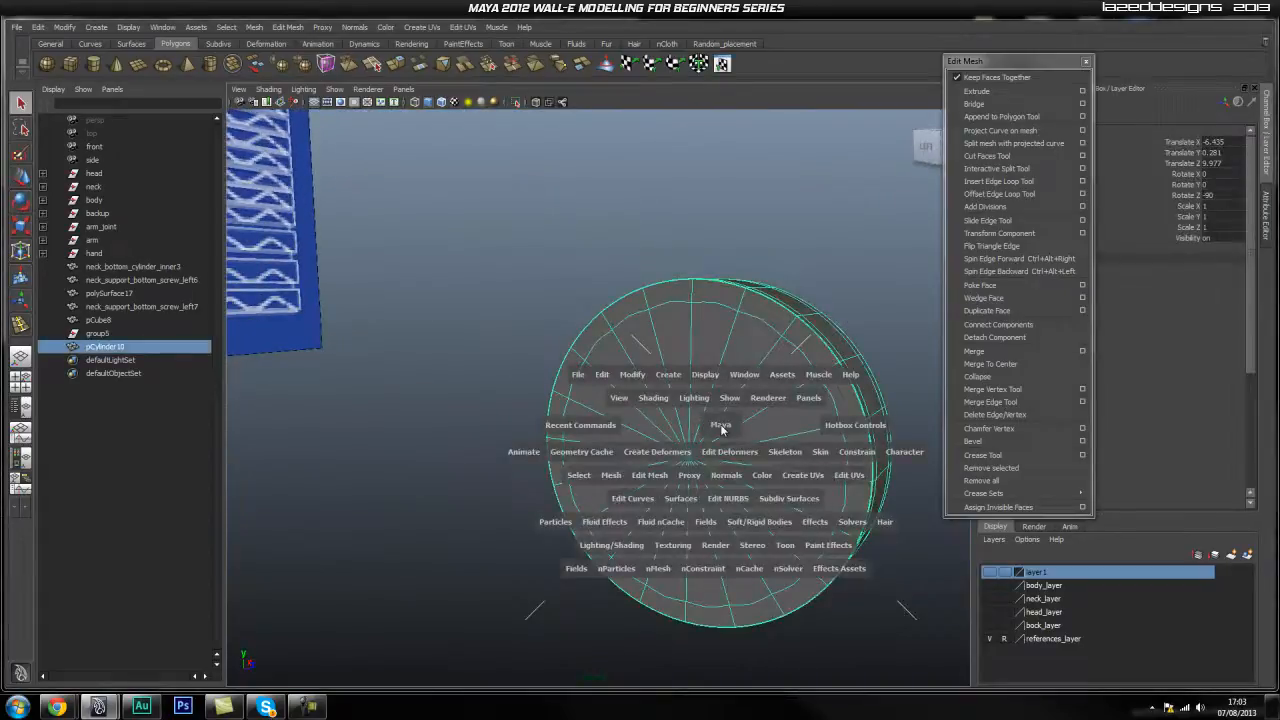
{"action": "key", "text": "space"}
{"action": "left_click_drag", "start_coordinate": [640, 367], "coordinate": [643, 478]}
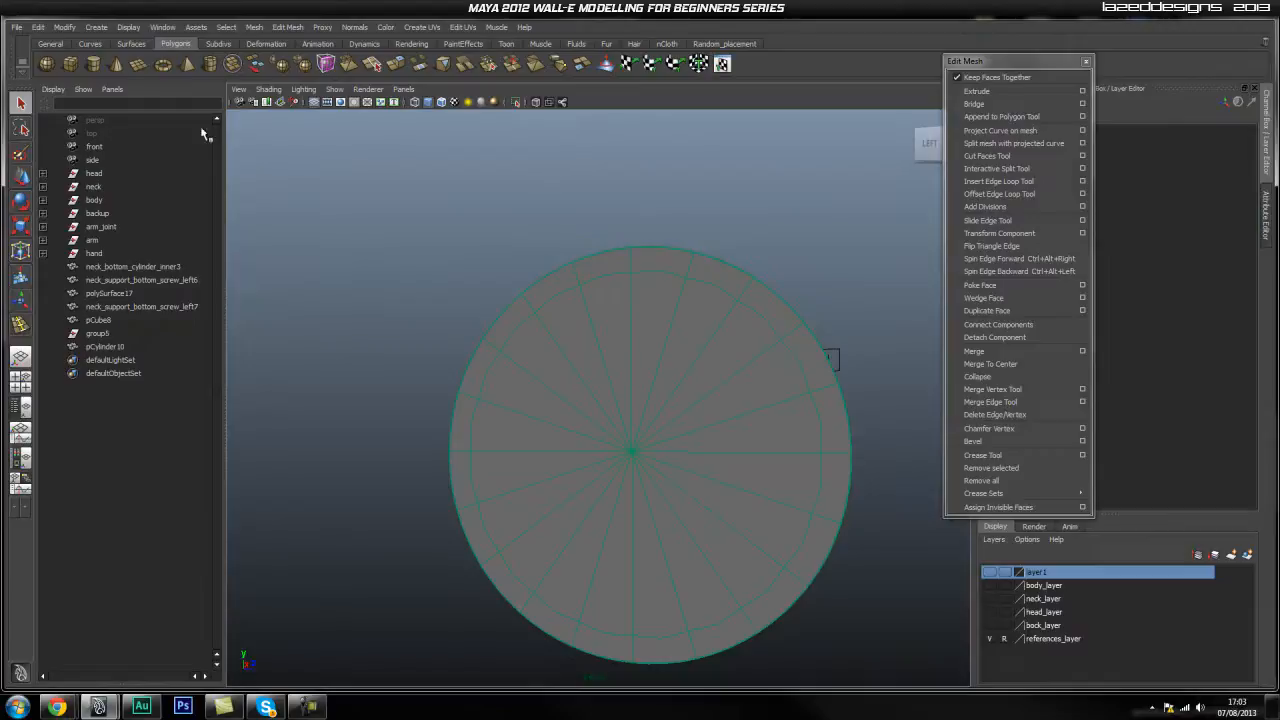
Draw a new cylinder, pCylinder11, over the wheel's cap, setting its base and height.
{"action": "left_click", "coordinate": [94, 66]}
{"action": "right_click_drag", "start_coordinate": [588, 498], "coordinate": [634, 500], "text": "alt"}
{"action": "left_click_drag", "start_coordinate": [634, 500], "coordinate": [596, 443], "text": "alt"}
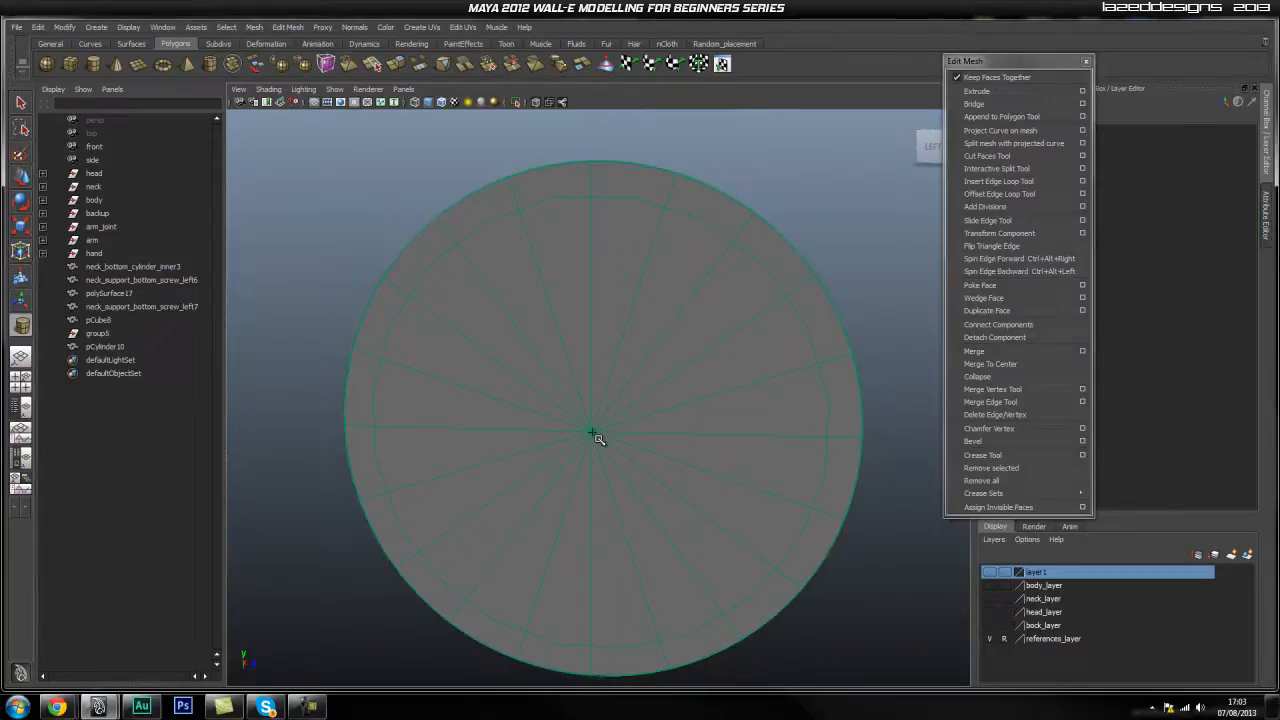
{"action": "left_click_drag", "start_coordinate": [631, 563], "coordinate": [667, 628]}
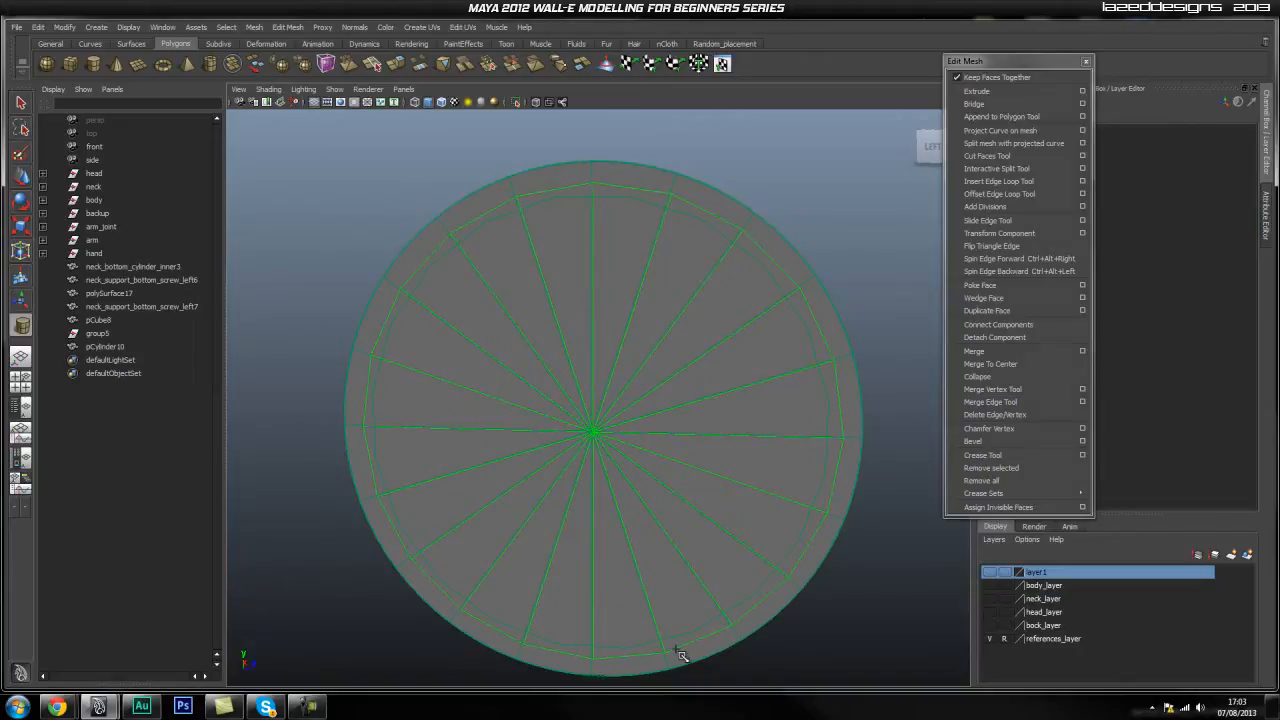
{"action": "left_click_drag", "start_coordinate": [678, 654], "coordinate": [683, 657]}
{"action": "left_click_drag", "start_coordinate": [627, 500], "coordinate": [597, 530], "text": "alt"}
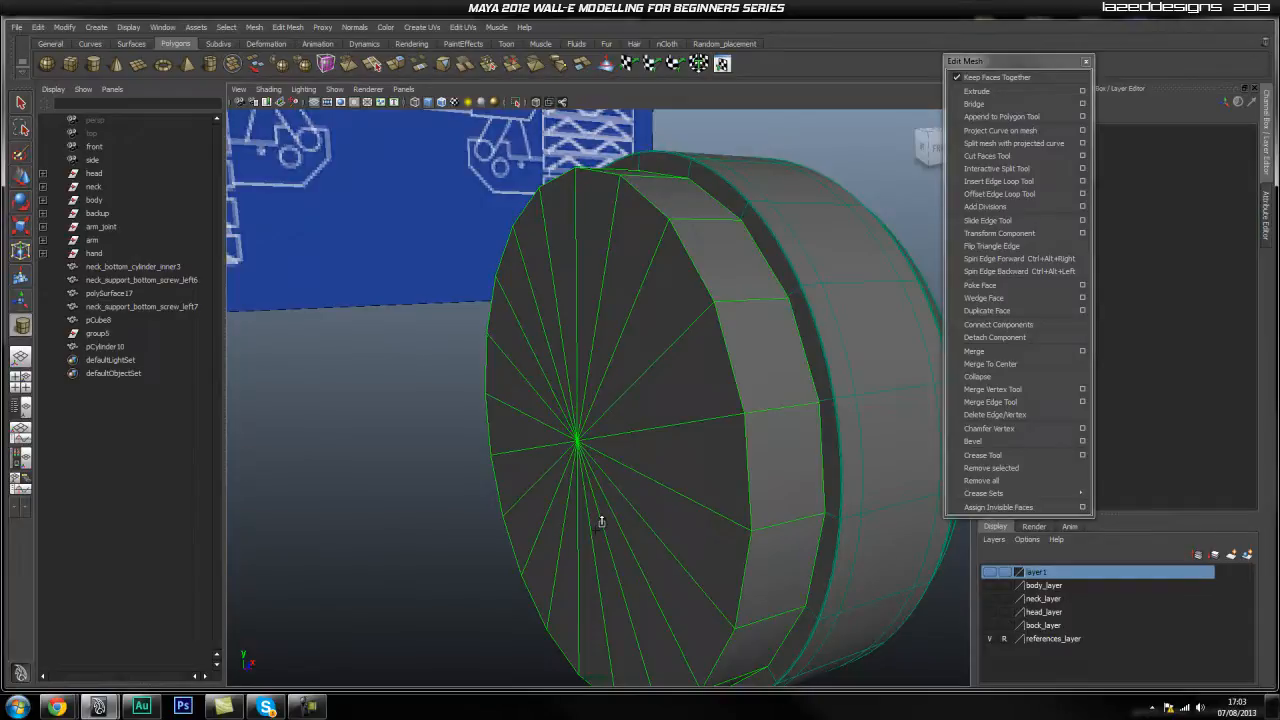
{"action": "left_click_drag", "start_coordinate": [601, 521], "coordinate": [579, 536]}
{"action": "mouse_move", "coordinate": [689, 530]}
{"action": "left_mouse_down", "text": "alt"}
{"action": "mouse_move", "coordinate": [637, 531]}
{"action": "mouse_move", "coordinate": [689, 534]}
{"action": "left_mouse_up", "text": "alt"}
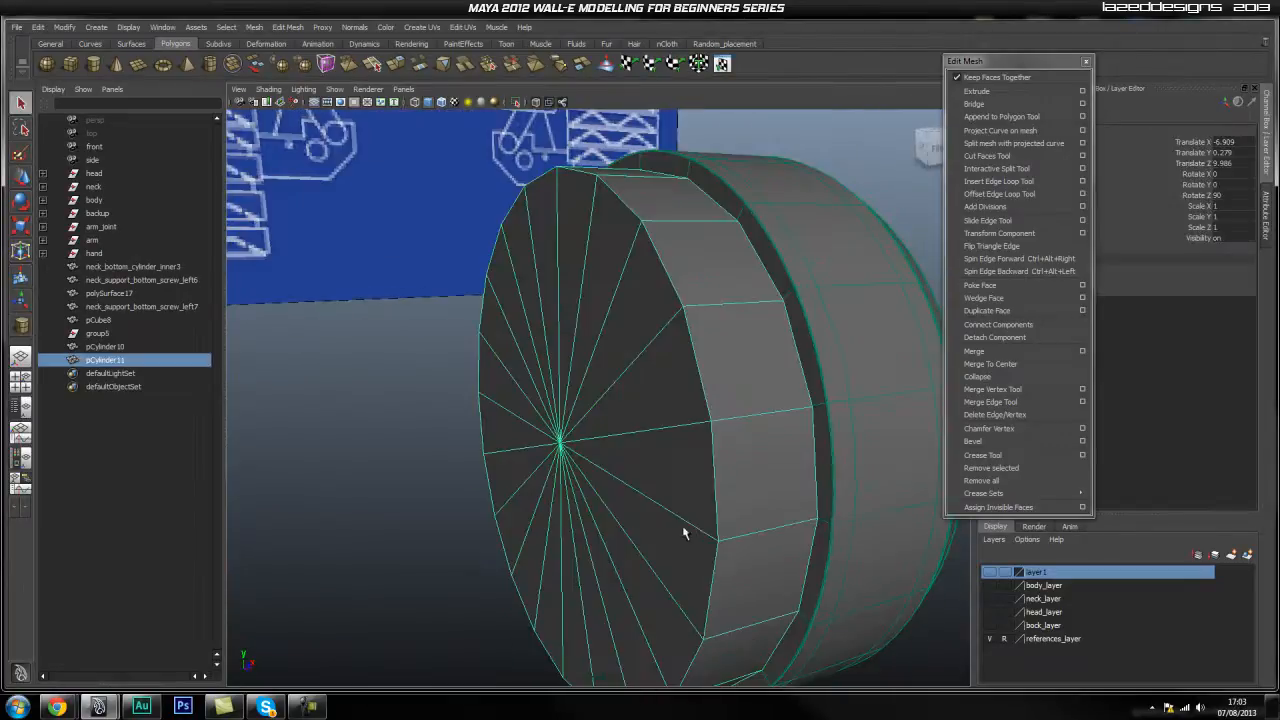
Isolate pCylinder11 in the view, switch to front view, and marquee-select its front cap faces.
{"action": "right_click_drag", "start_coordinate": [682, 427], "coordinate": [717, 402]}
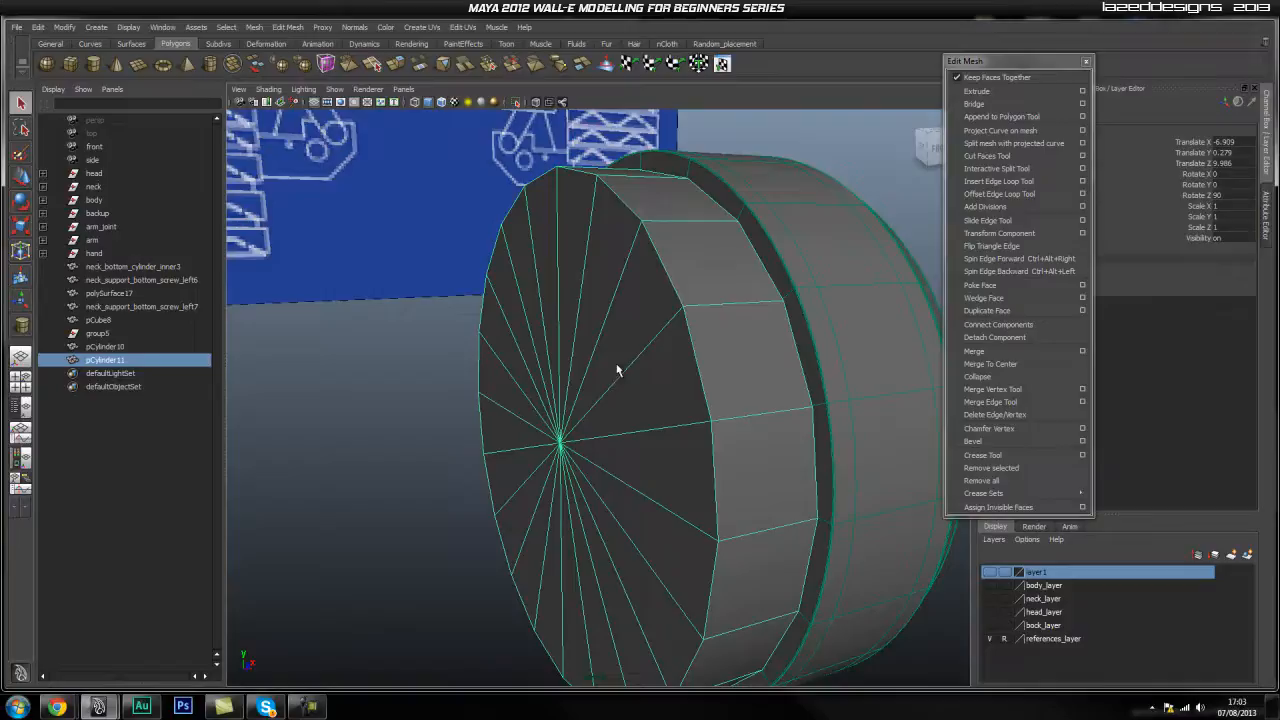
{"action": "left_click", "coordinate": [515, 102]}
{"action": "left_click_drag", "start_coordinate": [560, 343], "coordinate": [643, 411], "text": "alt"}
{"action": "key", "text": "space"}
{"action": "key", "text": "space"}
{"action": "right_click_drag", "start_coordinate": [630, 377], "coordinate": [630, 408]}
{"action": "left_click_drag", "start_coordinate": [624, 370], "coordinate": [555, 432]}
{"action": "mouse_move", "coordinate": [798, 370]}
{"action": "left_mouse_down", "text": "alt"}
{"action": "mouse_move", "coordinate": [768, 393]}
{"action": "mouse_move", "coordinate": [480, 258]}
{"action": "mouse_move", "coordinate": [477, 283]}
{"action": "mouse_move", "coordinate": [779, 377]}
{"action": "left_mouse_up", "text": "alt"}
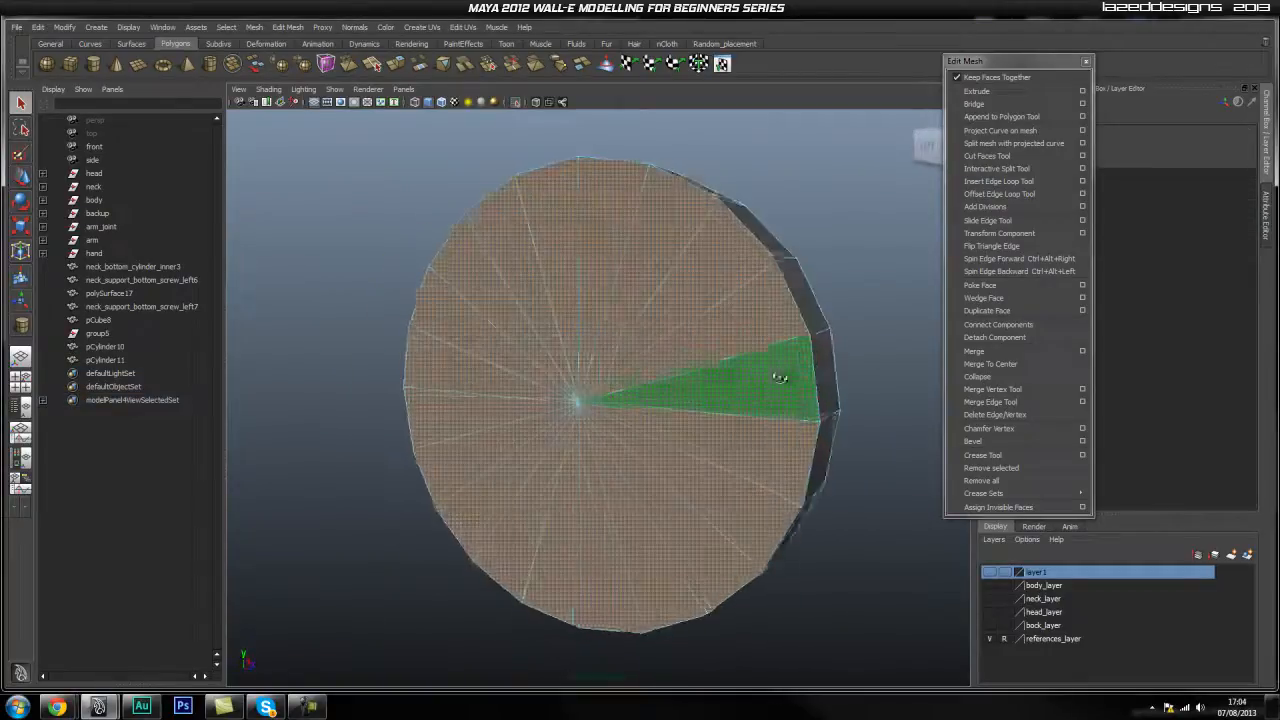
Extrude pCylinder11's cap faces with a 0.005 offset.
{"action": "left_click", "coordinate": [977, 91]}
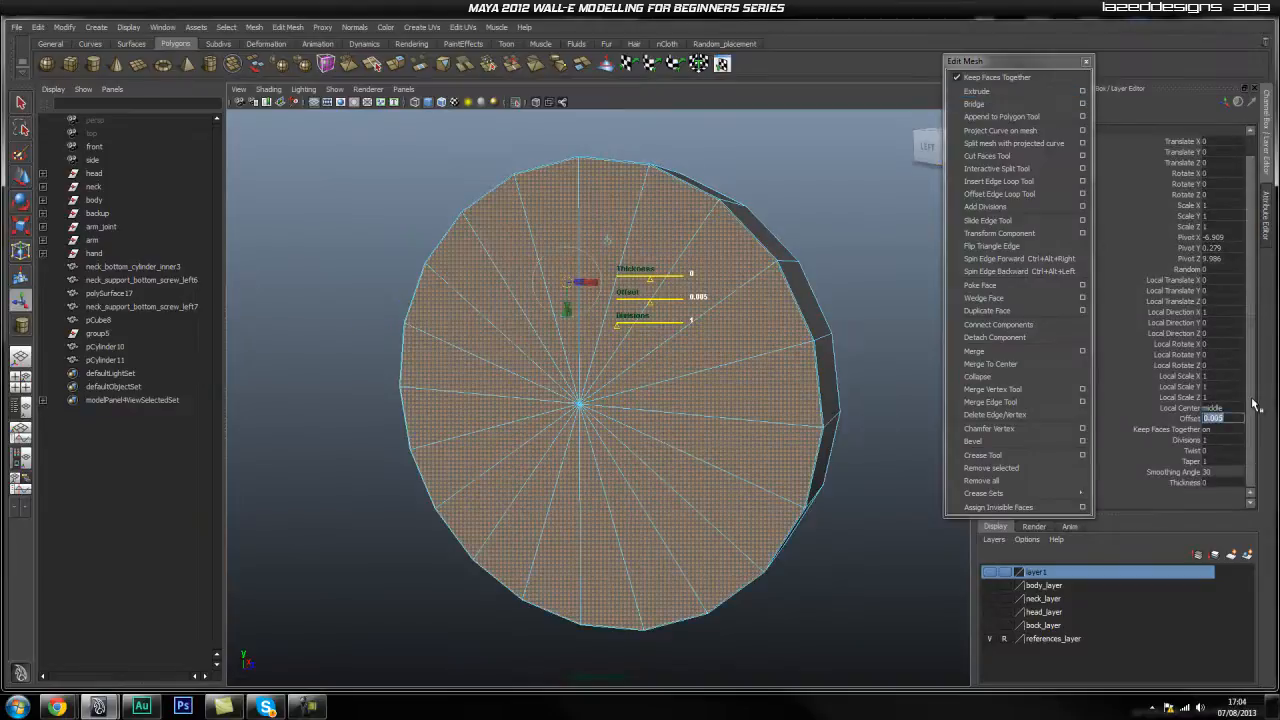
{"action": "left_click", "coordinate": [977, 91]}
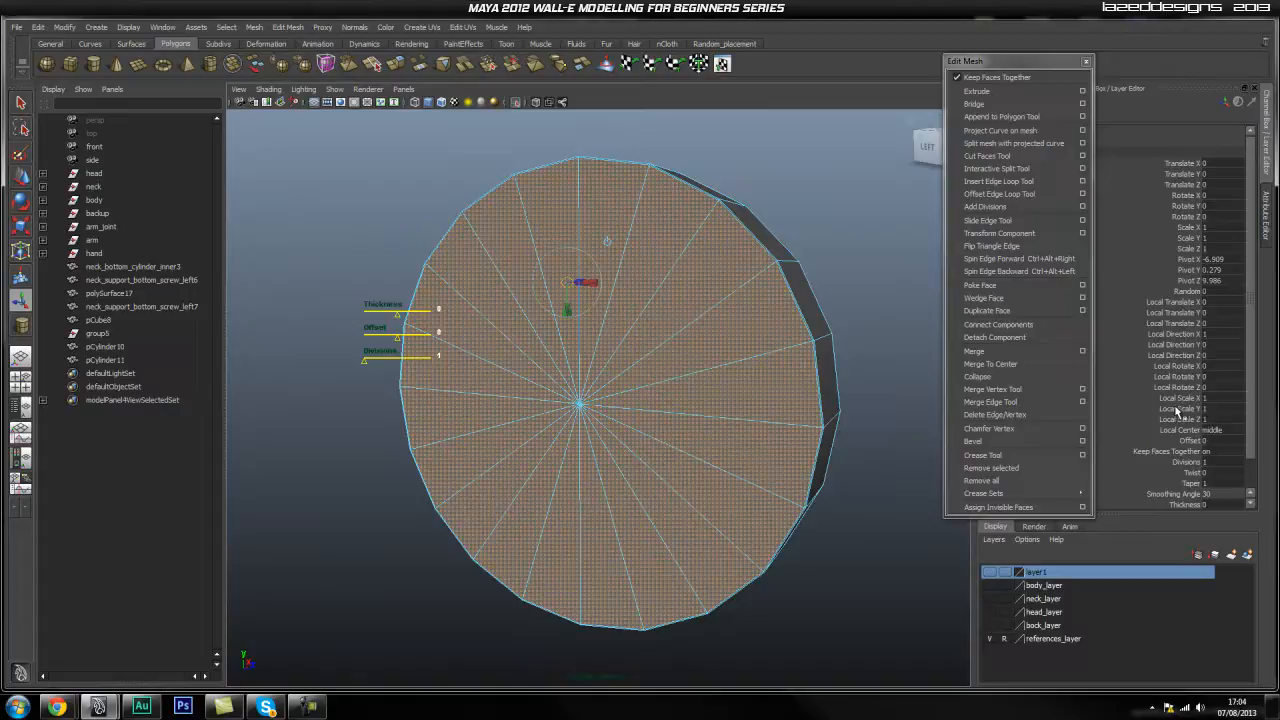
{"action": "left_click", "coordinate": [1236, 444]}
{"action": "type", "text": "0.005"}
{"action": "key", "text": "Return"}
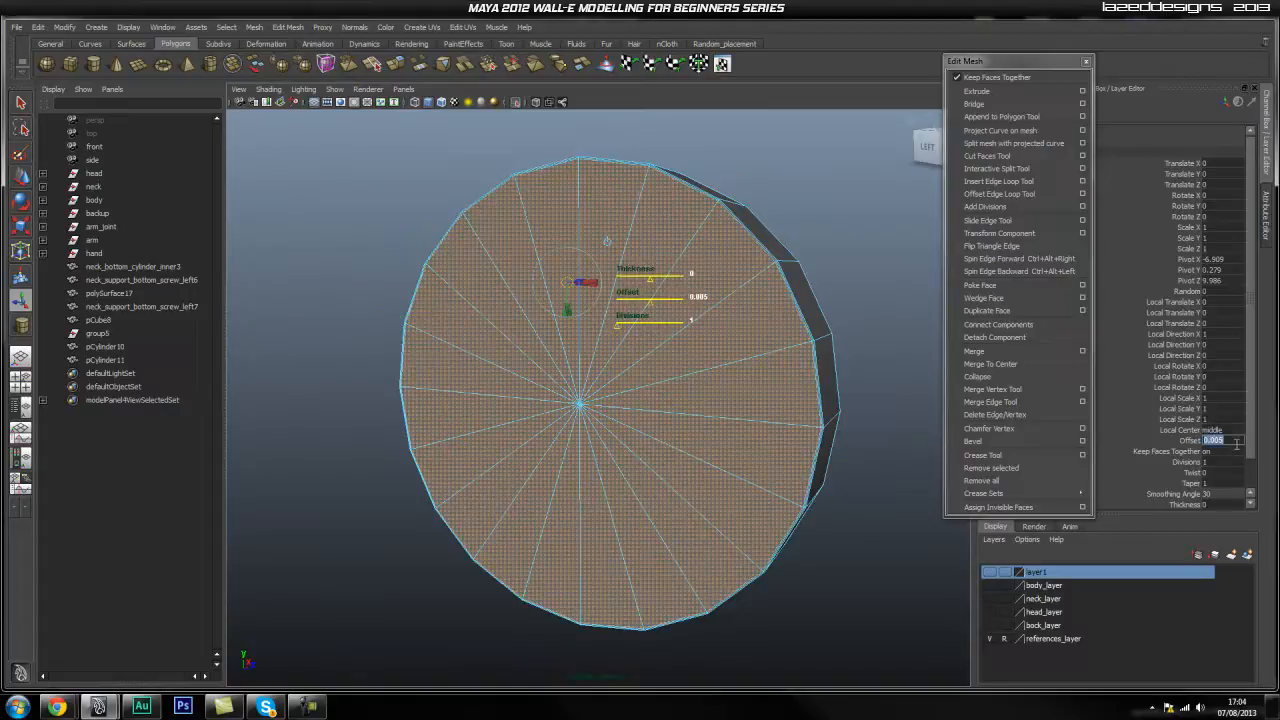
Insert an edge loop around pCylinder11's side close to the cap rim.
{"action": "left_click_drag", "start_coordinate": [780, 262], "coordinate": [640, 300], "text": "alt"}
{"action": "right_click_drag", "start_coordinate": [640, 300], "coordinate": [711, 349], "text": "alt"}
{"action": "middle_click_drag", "start_coordinate": [711, 349], "coordinate": [690, 378], "text": "alt"}
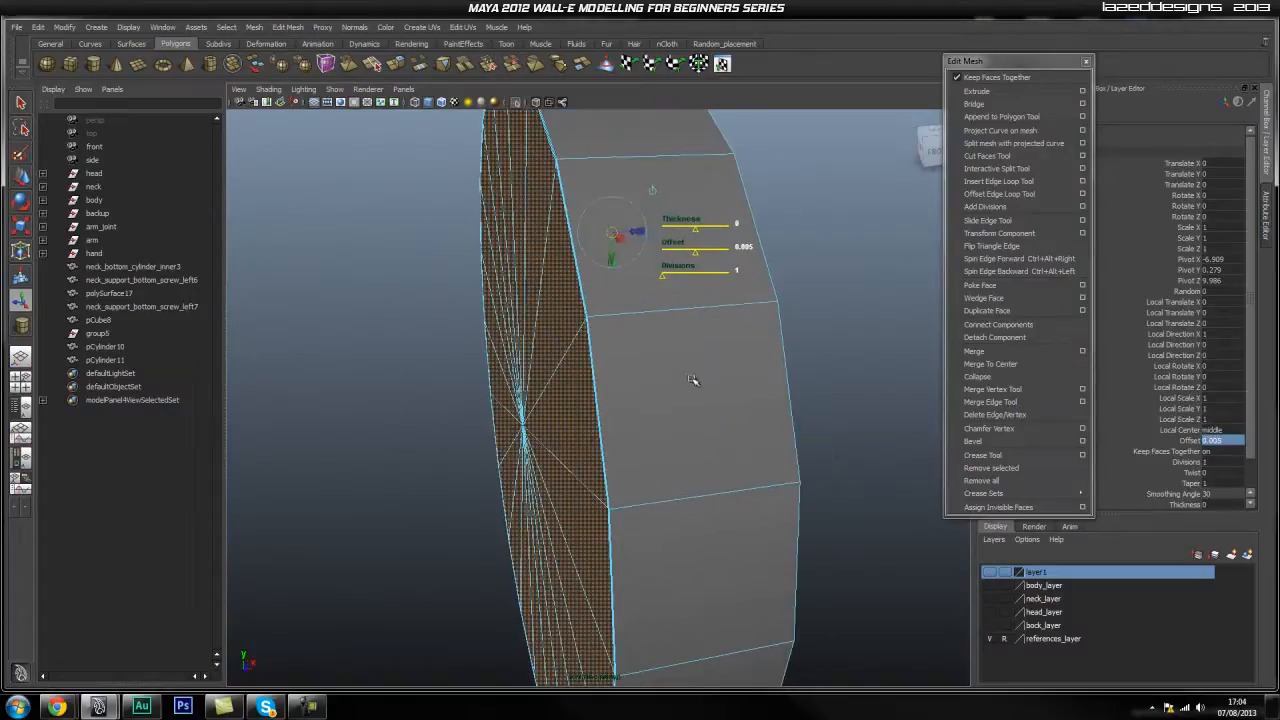
{"action": "left_click", "coordinate": [989, 182]}
{"action": "right_click_drag", "start_coordinate": [583, 381], "coordinate": [712, 350], "text": "alt"}
{"action": "left_click_drag", "start_coordinate": [712, 350], "coordinate": [620, 402], "text": "alt"}
{"action": "right_click_drag", "start_coordinate": [620, 402], "coordinate": [632, 402], "text": "alt"}
{"action": "left_click_drag", "start_coordinate": [604, 350], "coordinate": [601, 351]}
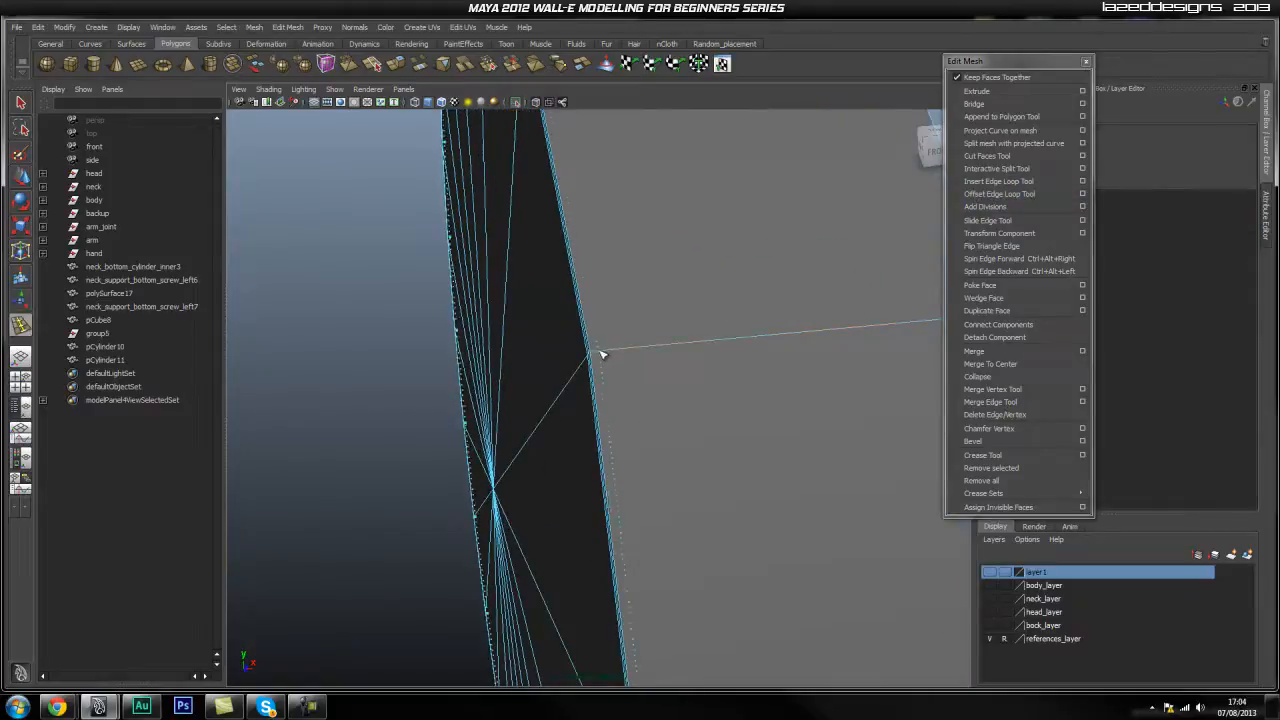
{"action": "left_click_drag", "start_coordinate": [717, 366], "coordinate": [442, 341], "text": "alt"}
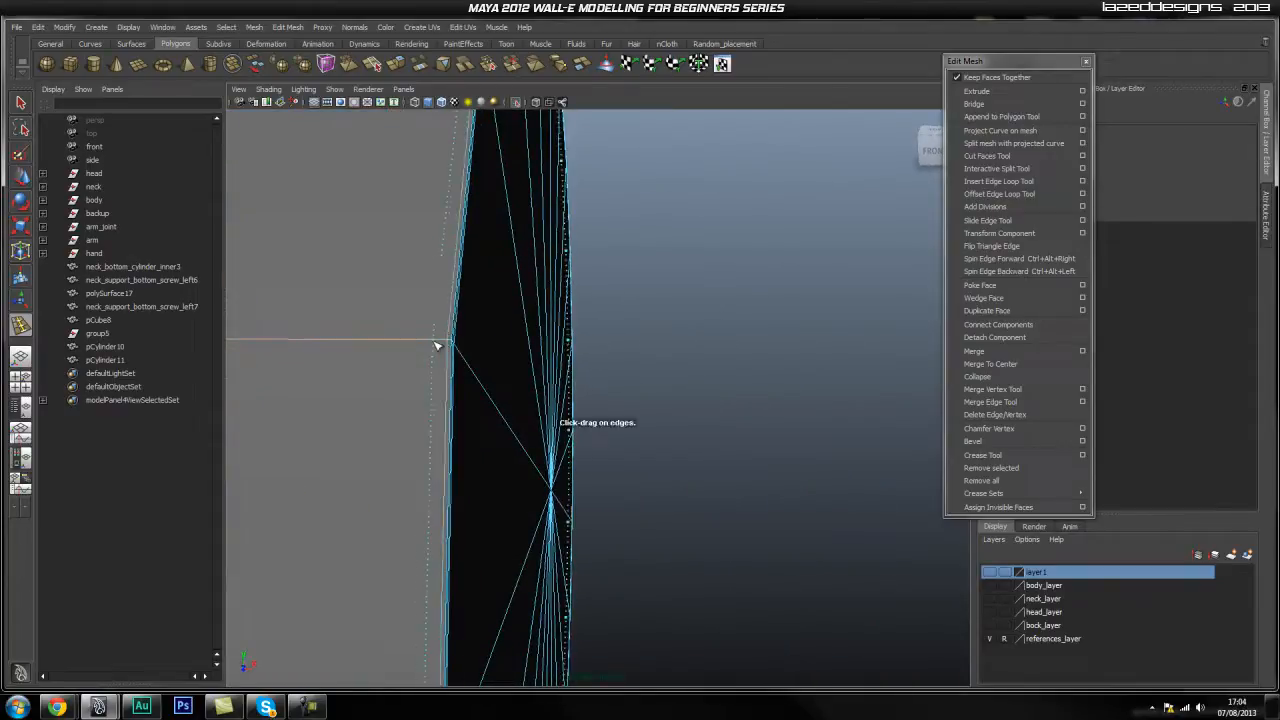
{"action": "left_click", "coordinate": [442, 344]}
Return to object selection and orbit to a side view of the cylinder.
{"action": "left_click_drag", "start_coordinate": [418, 413], "coordinate": [631, 429], "text": "alt"}
{"action": "key", "text": "q"}
{"action": "right_click_drag", "start_coordinate": [619, 421], "coordinate": [674, 408]}
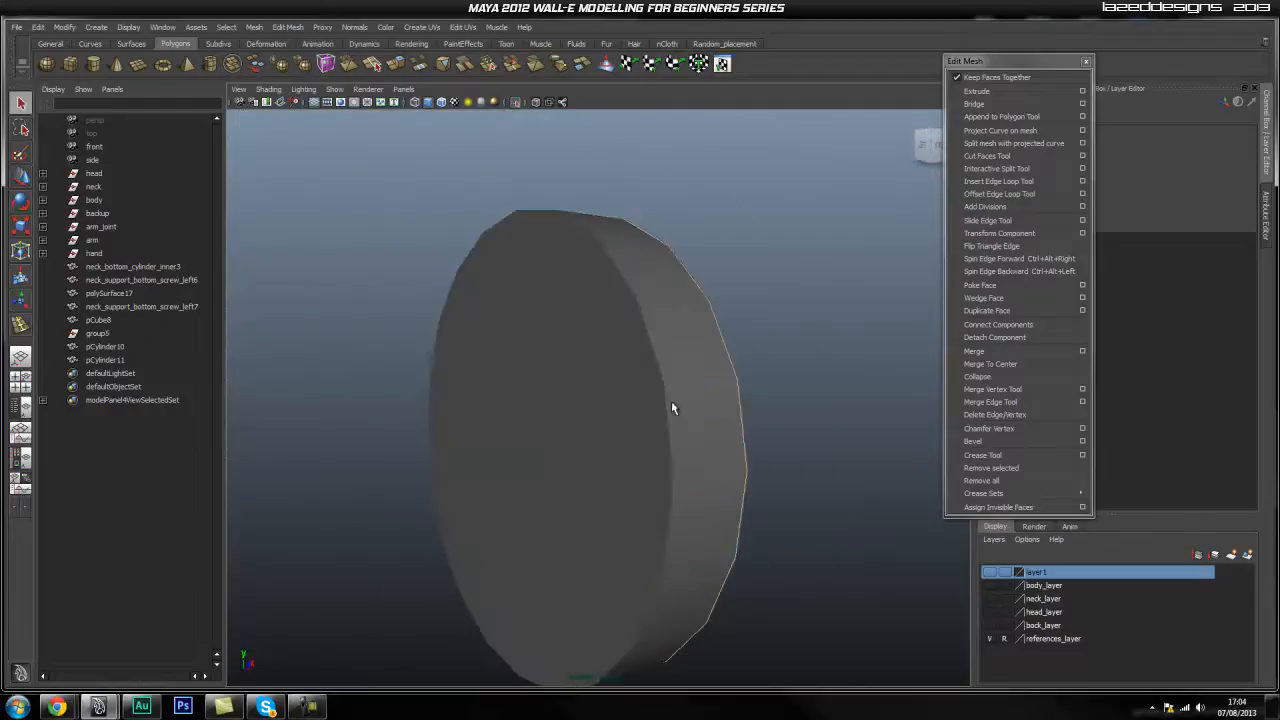
{"action": "left_click", "coordinate": [660, 420]}
{"action": "left_click_drag", "start_coordinate": [586, 449], "coordinate": [641, 449], "text": "alt"}
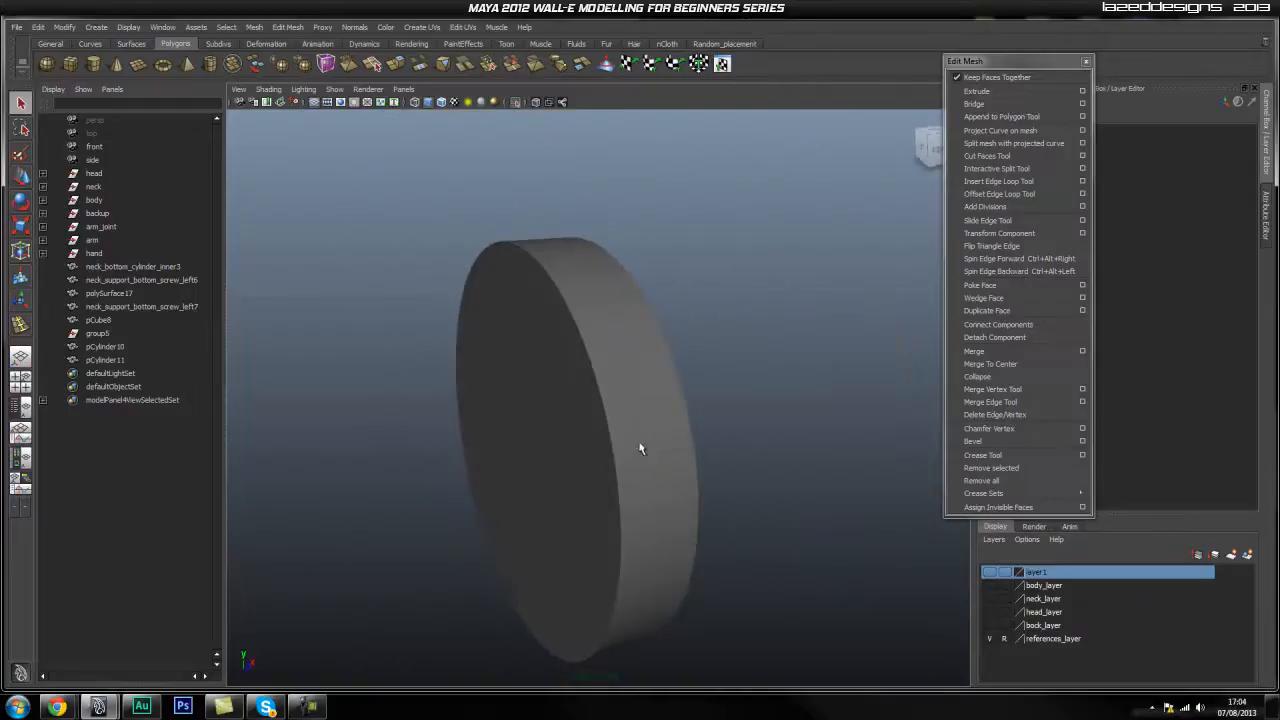
Show all objects again and center the cylinder's pivot.
{"action": "left_click", "coordinate": [513, 102]}
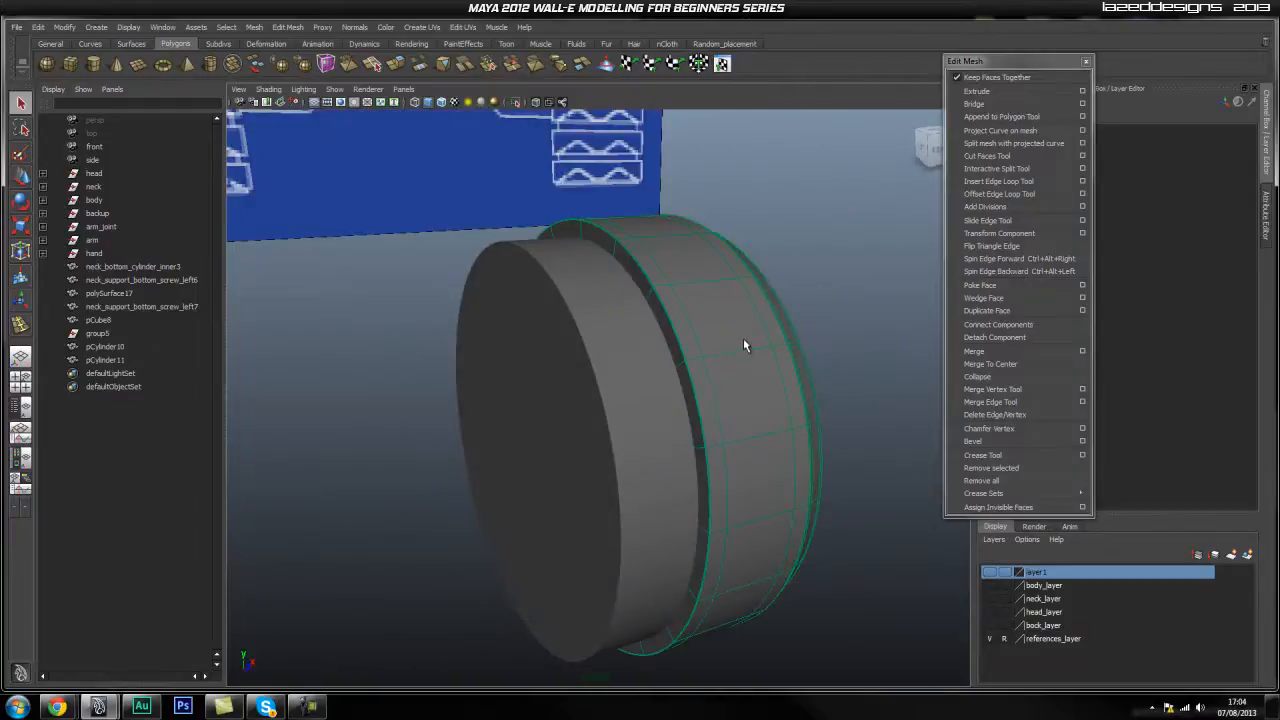
{"action": "key", "text": "space"}
{"action": "left_click", "coordinate": [634, 282]}
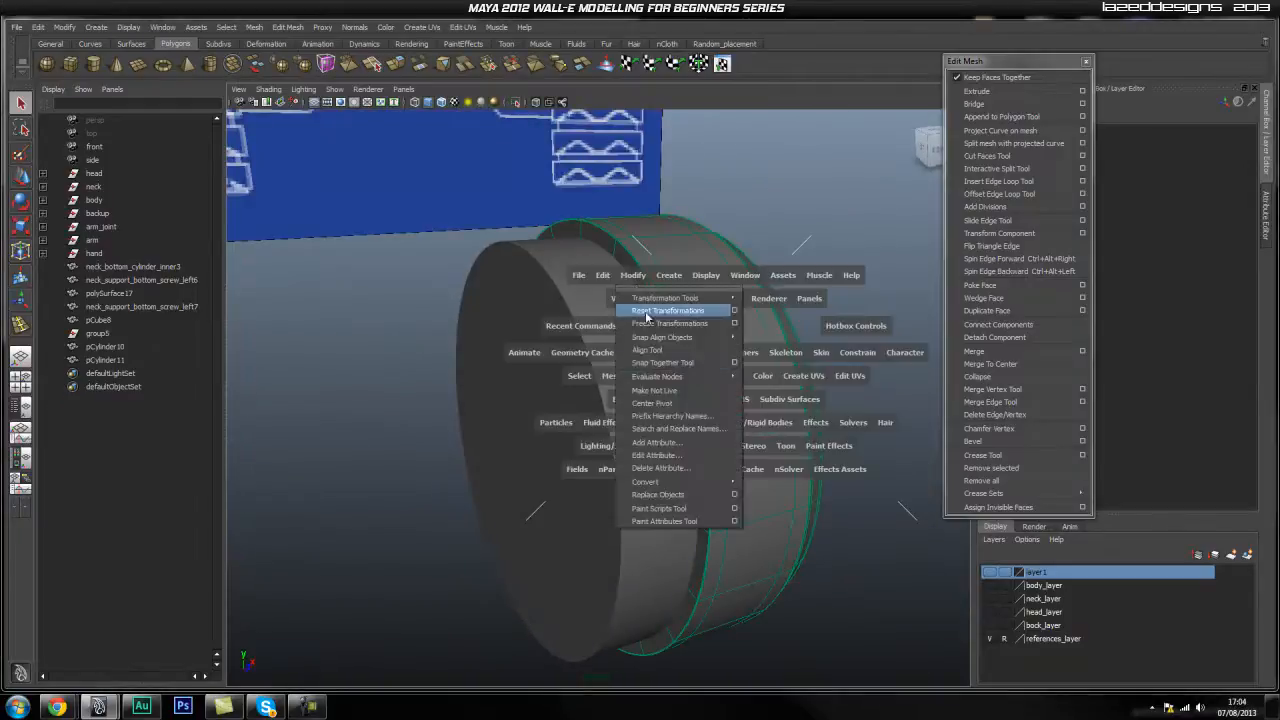
{"action": "left_click", "coordinate": [701, 403]}
Duplicate pCylinder11 as pCylinder12 and move the copy outward to Translate X -7.293.
{"action": "left_click", "coordinate": [623, 417]}
{"action": "left_click", "coordinate": [762, 368]}
{"action": "left_click", "coordinate": [829, 315]}
{"action": "scroll", "coordinate": [800, 445], "scroll_direction": "down", "scroll_amount": 3}
{"action": "left_click_drag", "start_coordinate": [797, 451], "coordinate": [578, 520], "text": "alt"}
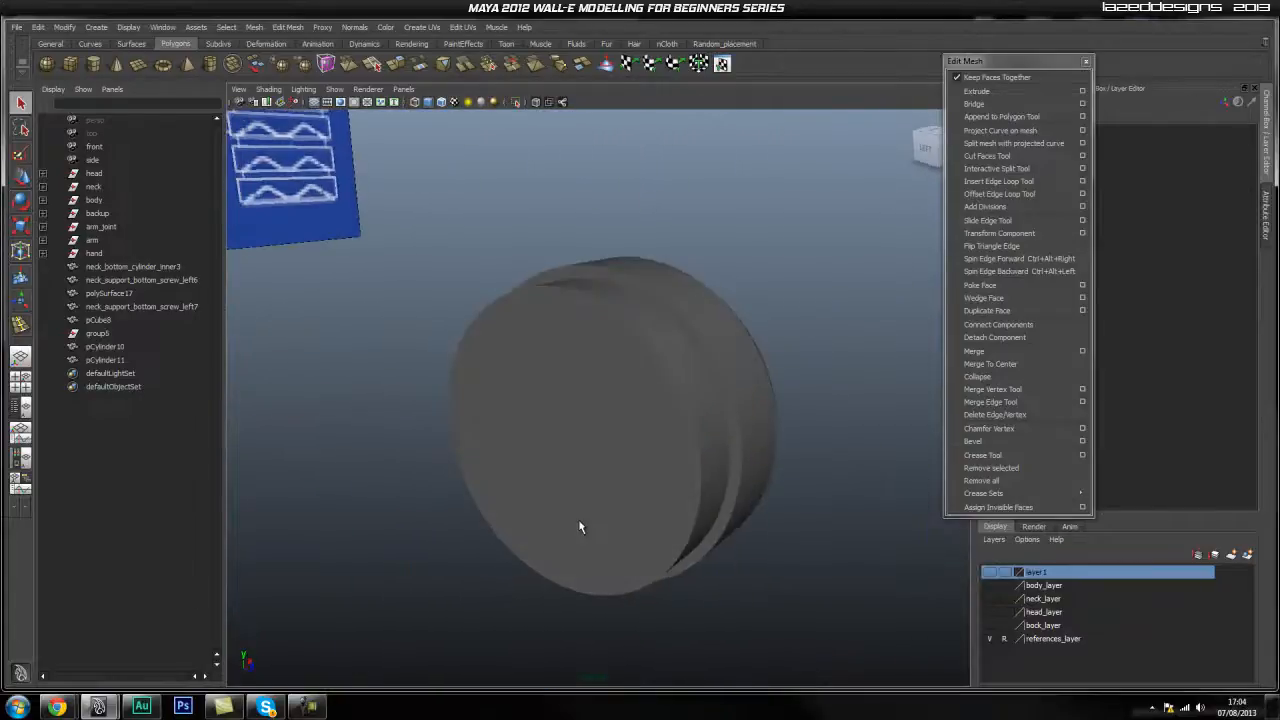
{"action": "left_click_drag", "start_coordinate": [622, 482], "coordinate": [657, 454], "text": "alt"}
{"action": "left_click", "coordinate": [562, 480]}
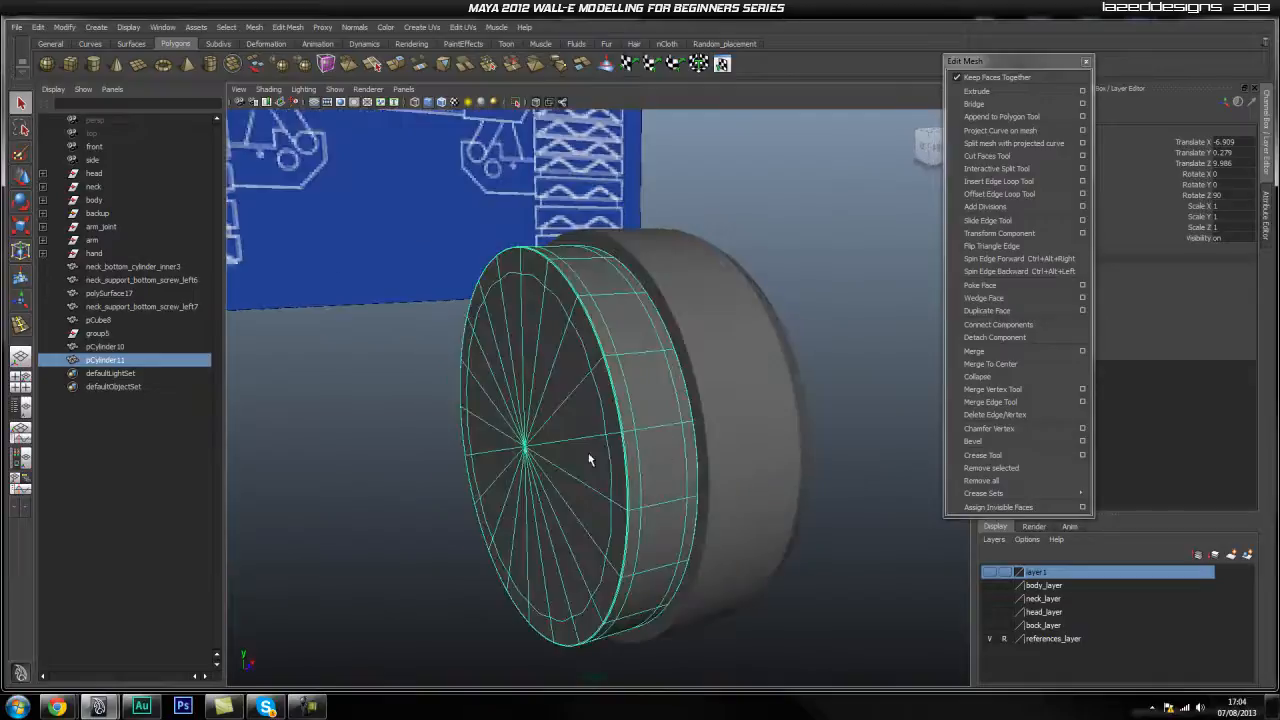
{"action": "left_click_drag", "start_coordinate": [580, 461], "coordinate": [603, 448], "text": "alt"}
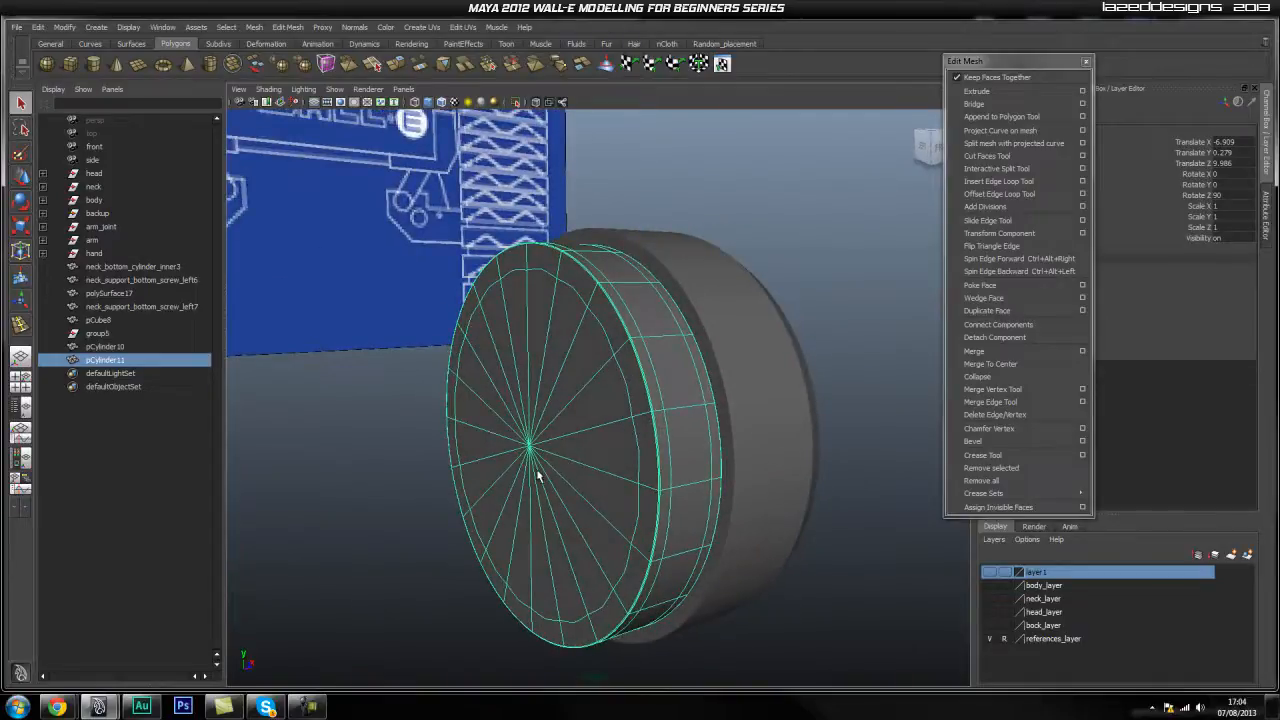
{"action": "key", "text": "ctrl+d"}
{"action": "left_click_drag", "start_coordinate": [540, 443], "coordinate": [479, 457]}
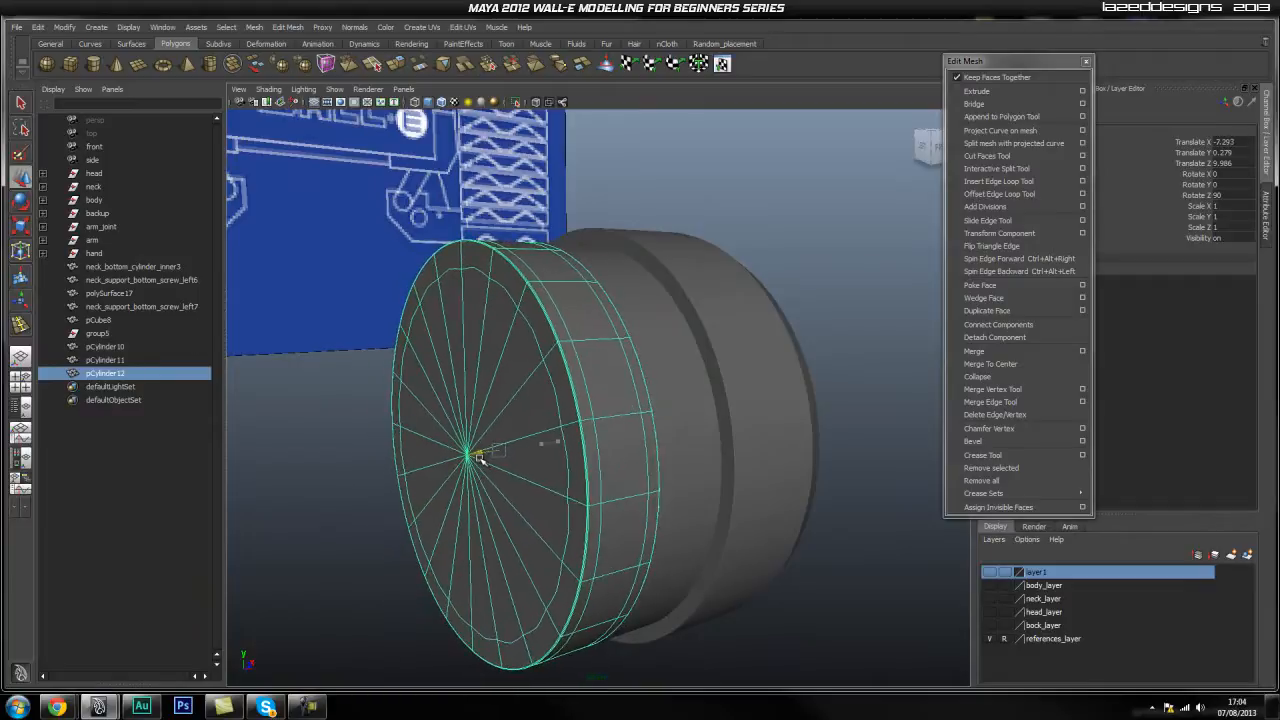
{"action": "key", "text": "space"}
{"action": "left_click_drag", "start_coordinate": [551, 422], "coordinate": [600, 426]}
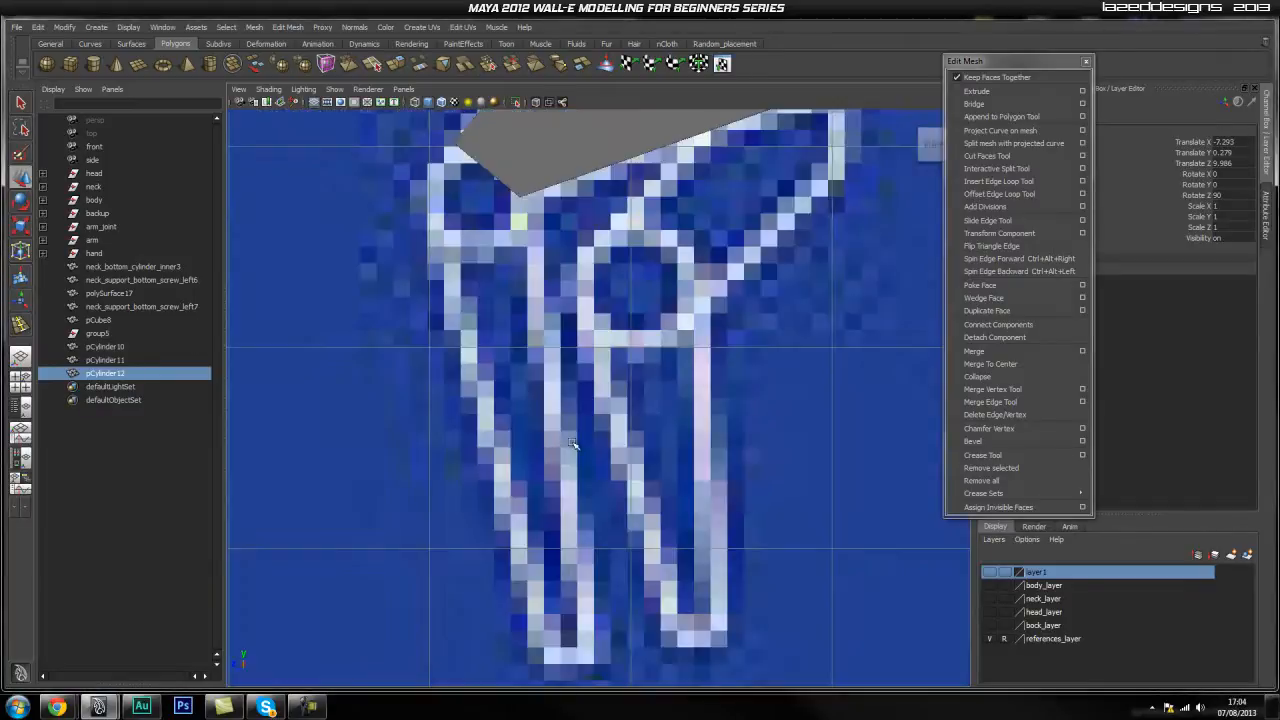
With X-Ray on, scale the selected cylinder pCylinder12 up uniformly to 1.069.
{"action": "key", "text": "f"}
{"action": "right_click_drag", "start_coordinate": [694, 447], "coordinate": [658, 456], "text": "alt"}
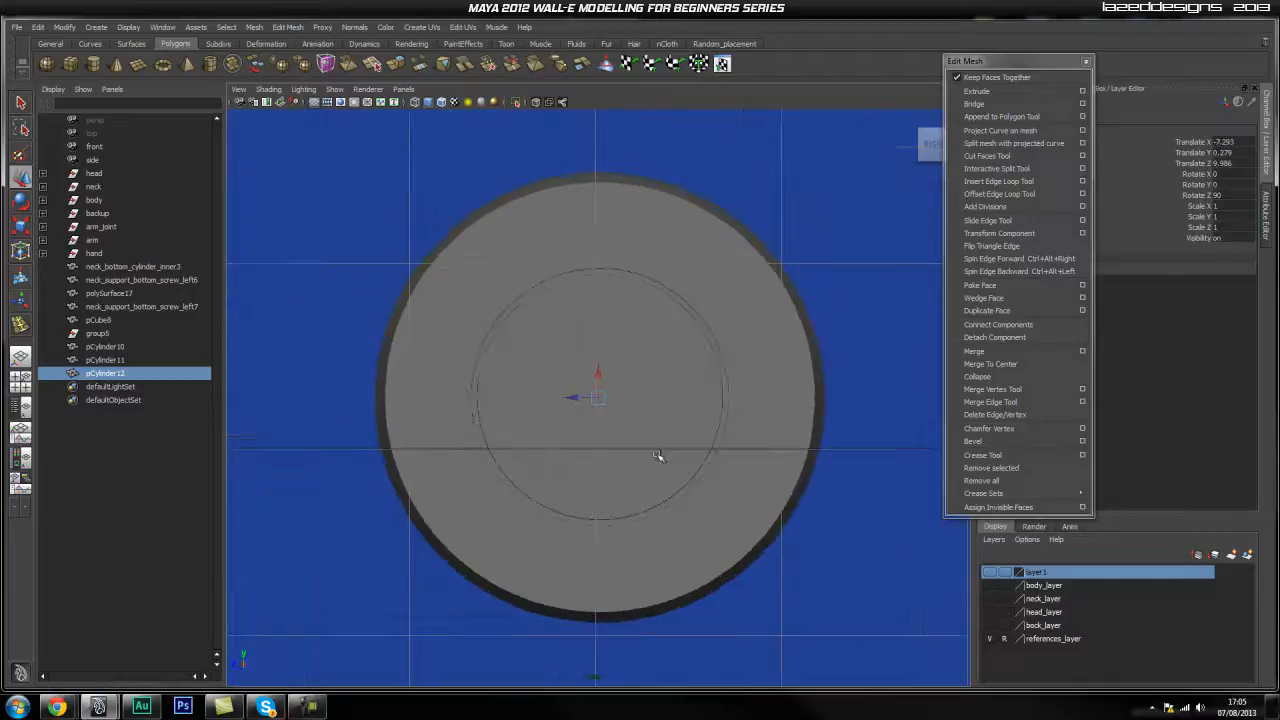
{"action": "left_click", "coordinate": [536, 102]}
{"action": "right_click_drag", "start_coordinate": [500, 354], "coordinate": [680, 396], "text": "alt"}
{"action": "left_click_drag", "start_coordinate": [598, 398], "coordinate": [632, 414]}
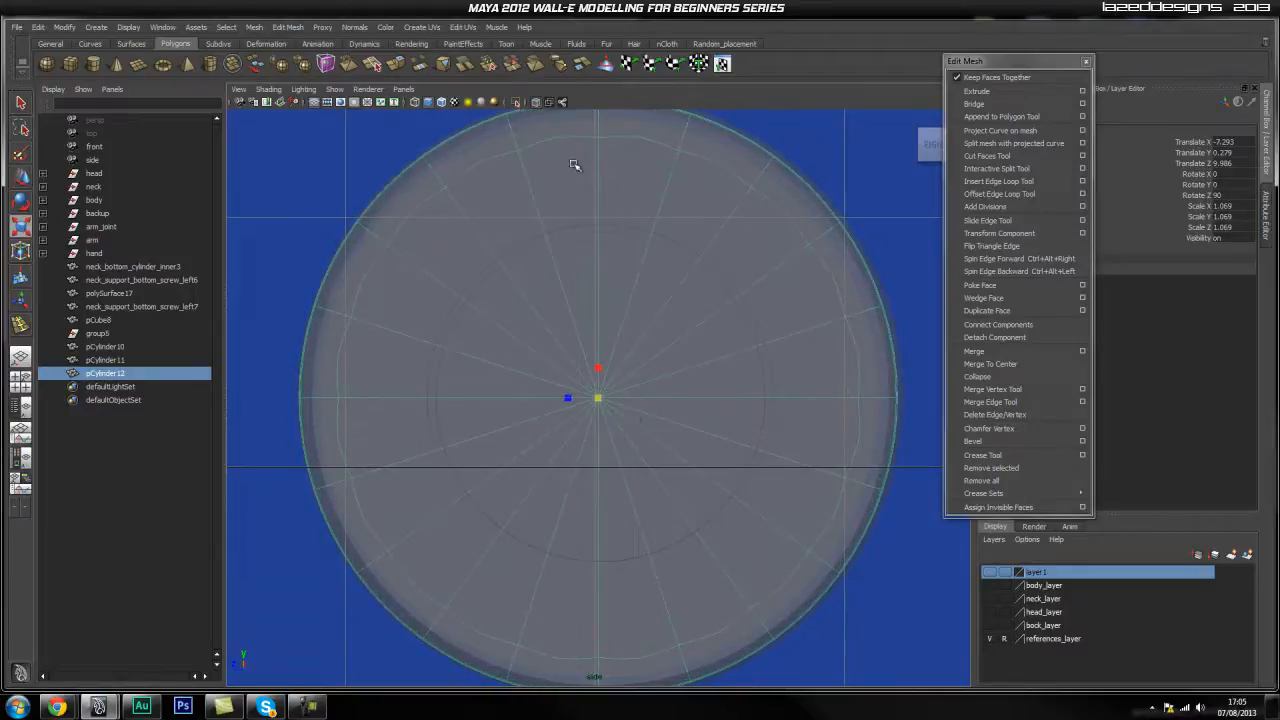
{"action": "left_click", "coordinate": [517, 104]}
{"action": "left_click", "coordinate": [517, 104]}
{"action": "left_click", "coordinate": [535, 103]}
{"action": "key", "text": "space"}
{"action": "left_click_drag", "start_coordinate": [593, 275], "coordinate": [593, 250]}
{"action": "left_click_drag", "start_coordinate": [531, 337], "coordinate": [495, 408], "text": "alt"}
In front view, drag pCylinder12's left vertex column left to stretch the body.
{"action": "left_click", "coordinate": [480, 398]}
{"action": "key", "text": "space"}
{"action": "scroll", "coordinate": [529, 423], "scroll_direction": "down", "scroll_amount": 5}
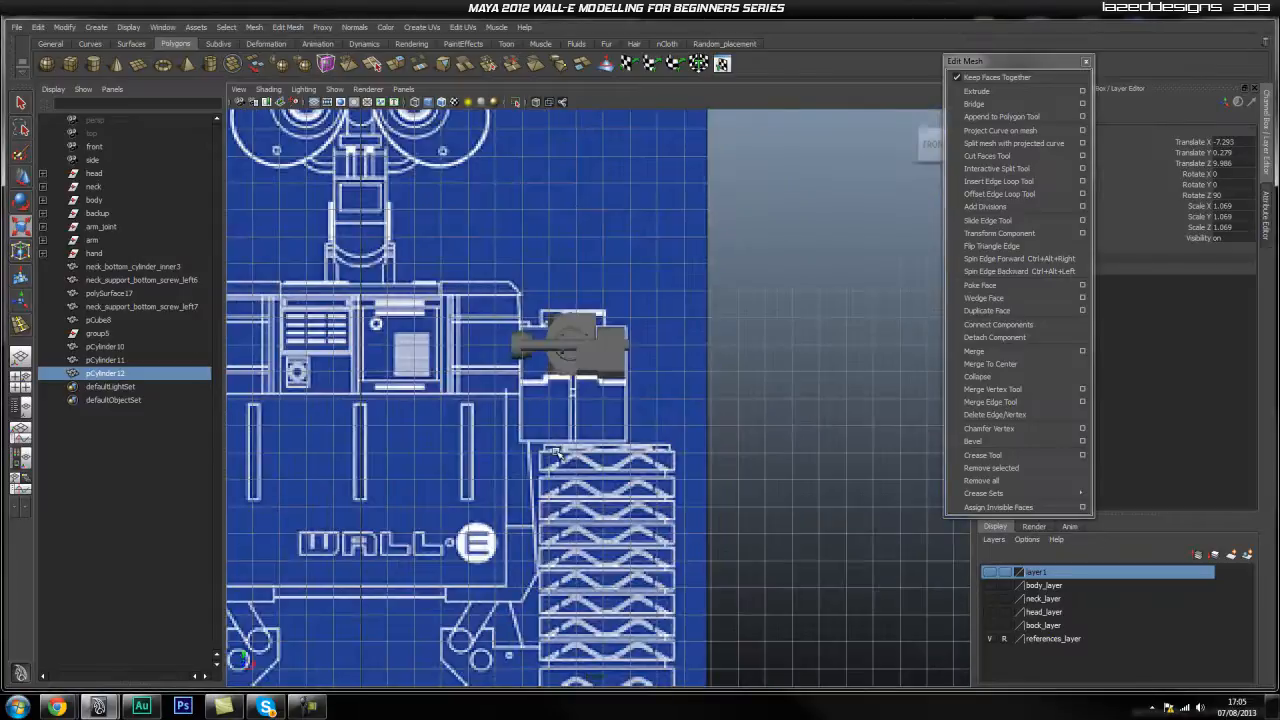
{"action": "key", "text": "f"}
{"action": "right_click_drag", "start_coordinate": [692, 438], "coordinate": [918, 452], "text": "alt"}
{"action": "right_click_drag", "start_coordinate": [598, 322], "coordinate": [548, 340]}
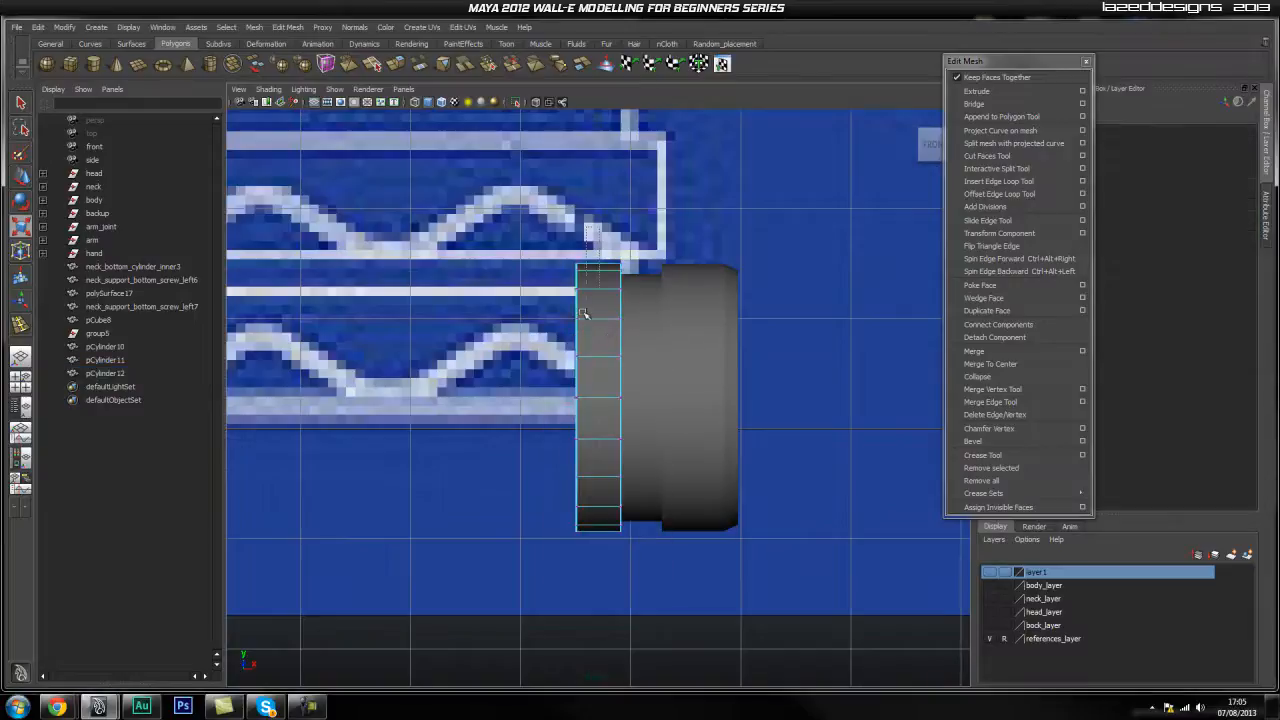
{"action": "key", "text": "w"}
{"action": "left_click_drag", "start_coordinate": [533, 401], "coordinate": [240, 438]}
{"action": "key", "text": "space"}
{"action": "left_click_drag", "start_coordinate": [470, 364], "coordinate": [471, 333]}
{"action": "left_click_drag", "start_coordinate": [700, 412], "coordinate": [729, 447], "text": "alt"}
Scale the ring band pCylinder11 up slightly to 1.02.
{"action": "right_click_drag", "start_coordinate": [431, 412], "coordinate": [492, 396]}
{"action": "left_click", "coordinate": [426, 411]}
{"action": "key", "text": "3"}
{"action": "left_click", "coordinate": [753, 483]}
{"action": "right_click_drag", "start_coordinate": [753, 483], "coordinate": [487, 490], "text": "alt"}
{"action": "mouse_move", "coordinate": [487, 490]}
{"action": "left_mouse_down", "text": "alt"}
{"action": "mouse_move", "coordinate": [523, 505]}
{"action": "mouse_move", "coordinate": [500, 508]}
{"action": "left_mouse_up", "text": "alt"}
{"action": "left_click_drag", "start_coordinate": [600, 494], "coordinate": [672, 478], "text": "alt"}
{"action": "scroll", "coordinate": [487, 488], "scroll_direction": "up", "scroll_amount": 5}
{"action": "left_click", "coordinate": [650, 491]}
{"action": "left_click_drag", "start_coordinate": [544, 444], "coordinate": [560, 449]}
{"action": "left_click", "coordinate": [857, 297]}
{"action": "left_click_drag", "start_coordinate": [857, 297], "coordinate": [619, 427], "text": "alt"}
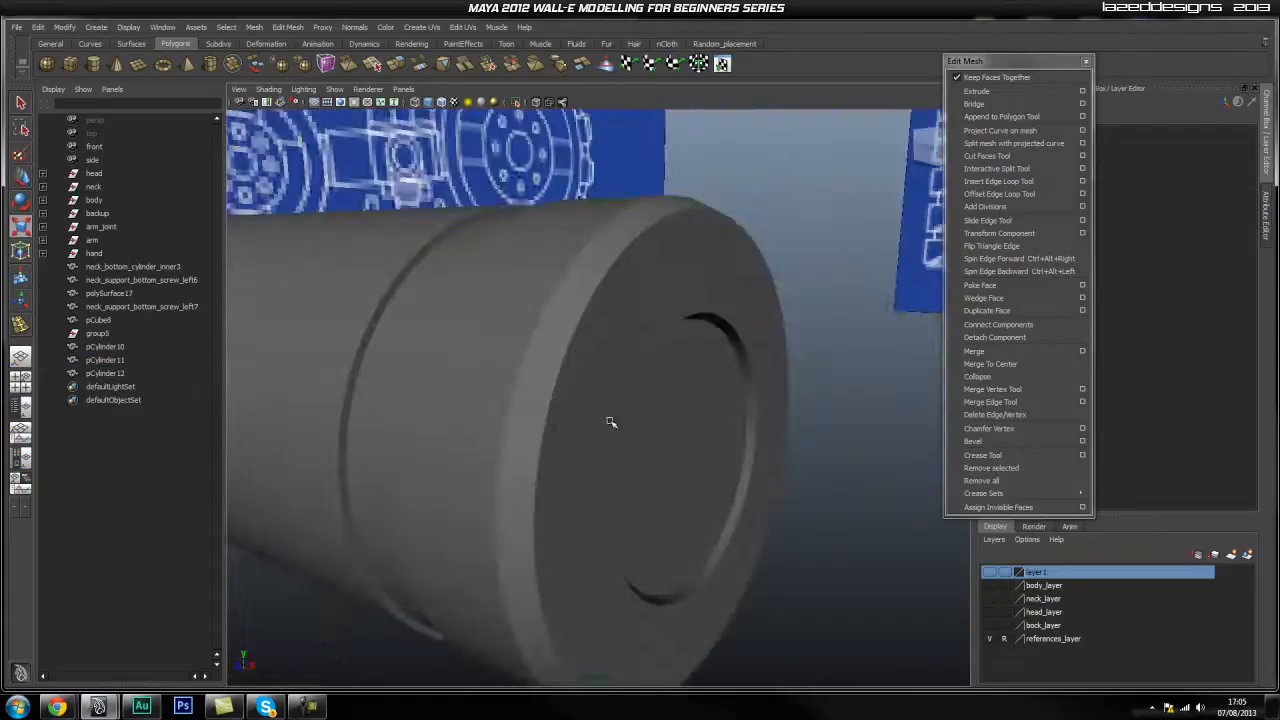
{"action": "left_click_drag", "start_coordinate": [351, 317], "coordinate": [565, 397], "text": "alt"}
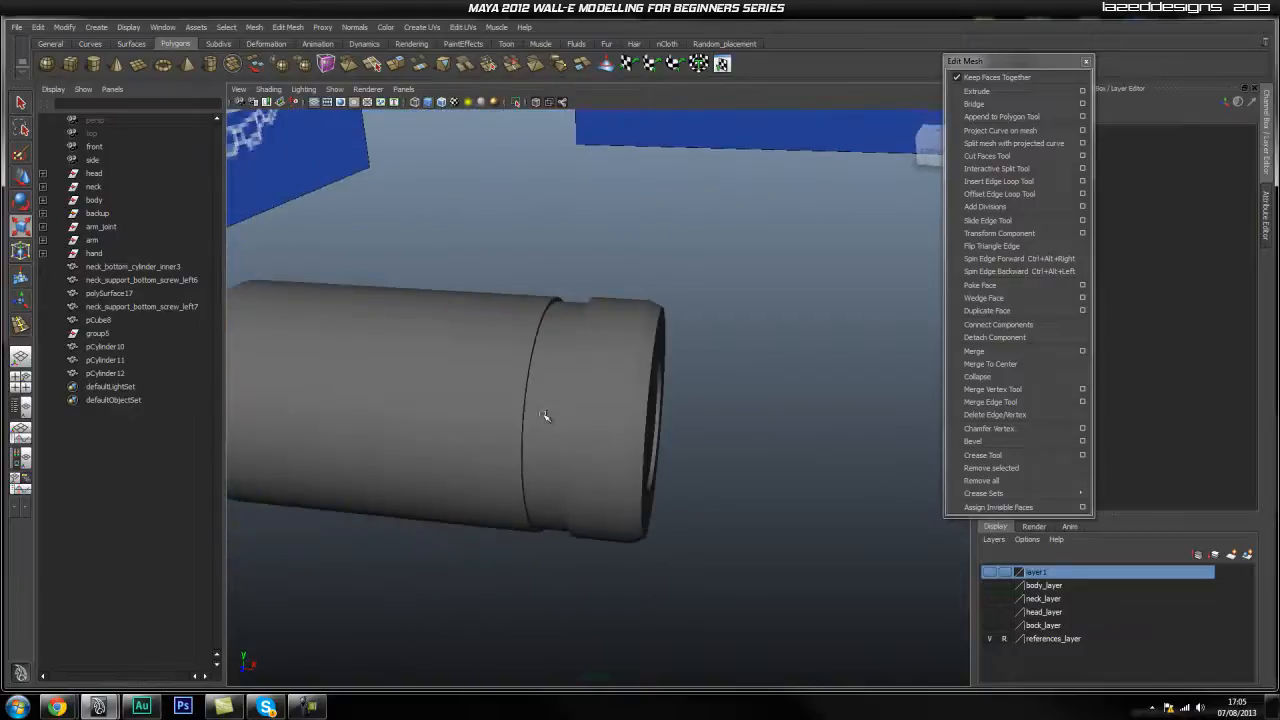
{"action": "left_click", "coordinate": [471, 409]}
{"action": "left_click", "coordinate": [609, 397]}
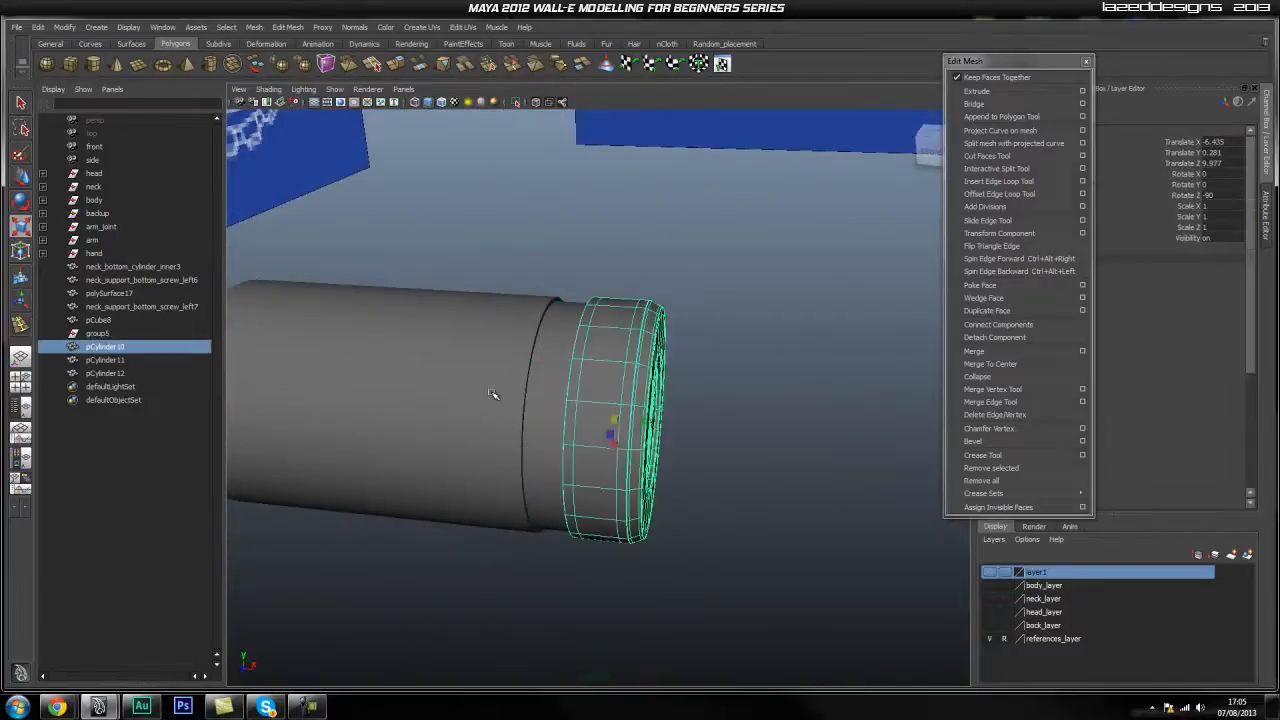
{"action": "left_click", "coordinate": [535, 400]}
{"action": "left_click_drag", "start_coordinate": [415, 494], "coordinate": [660, 476], "text": "alt"}
{"action": "scroll", "coordinate": [640, 474], "scroll_direction": "down", "scroll_amount": 5}
{"action": "scroll", "coordinate": [583, 475], "scroll_direction": "up", "scroll_amount": 3}
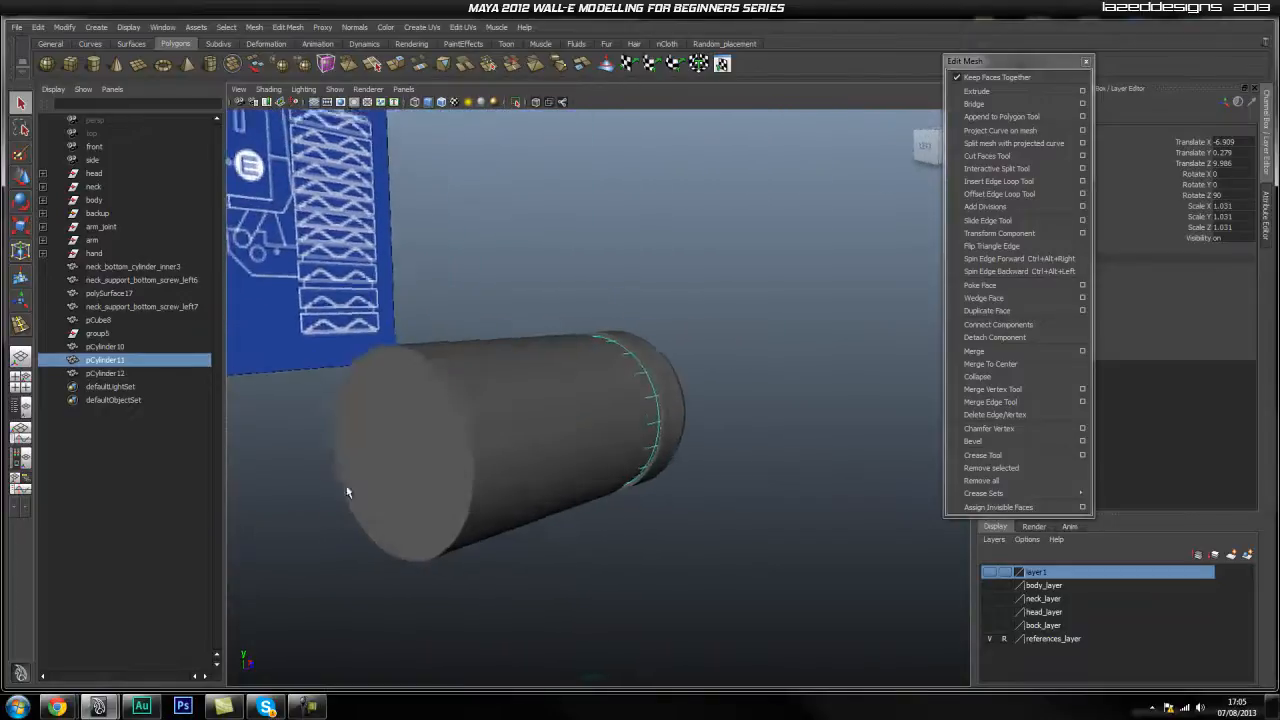
{"action": "scroll", "coordinate": [430, 478], "scroll_direction": "up", "scroll_amount": 3}
{"action": "middle_click_drag", "start_coordinate": [452, 467], "coordinate": [509, 446], "text": "alt"}
{"action": "left_click_drag", "start_coordinate": [380, 489], "coordinate": [729, 347], "text": "alt"}
{"action": "left_click", "coordinate": [729, 341]}
{"action": "left_click", "coordinate": [583, 358]}
{"action": "left_click", "coordinate": [539, 353]}
{"action": "left_click", "coordinate": [458, 350]}
{"action": "left_click", "coordinate": [772, 377]}
{"action": "left_click_drag", "start_coordinate": [772, 377], "coordinate": [555, 440], "text": "alt"}
{"action": "left_click", "coordinate": [581, 413]}
{"action": "left_click", "coordinate": [484, 420]}
{"action": "left_click_drag", "start_coordinate": [737, 420], "coordinate": [708, 424], "text": "alt"}
{"action": "left_click", "coordinate": [110, 335]}
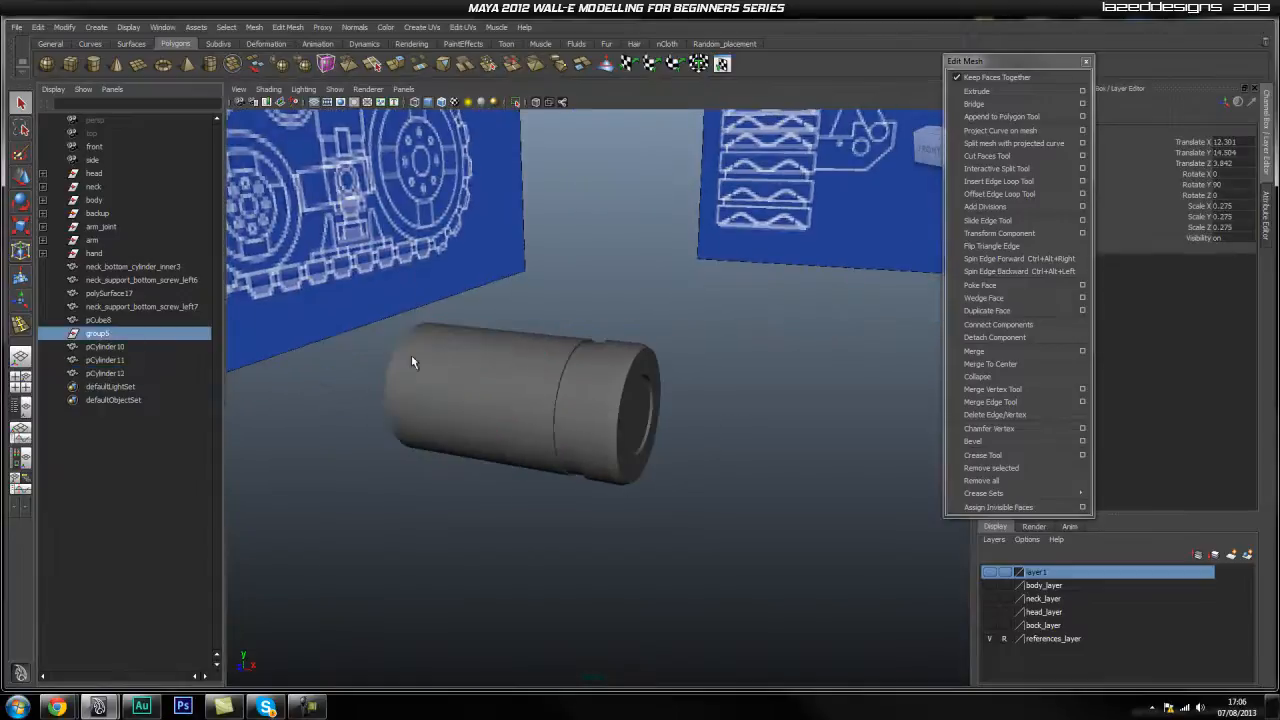
{"action": "left_click", "coordinate": [545, 390]}
{"action": "left_click", "coordinate": [573, 381], "text": "shift"}
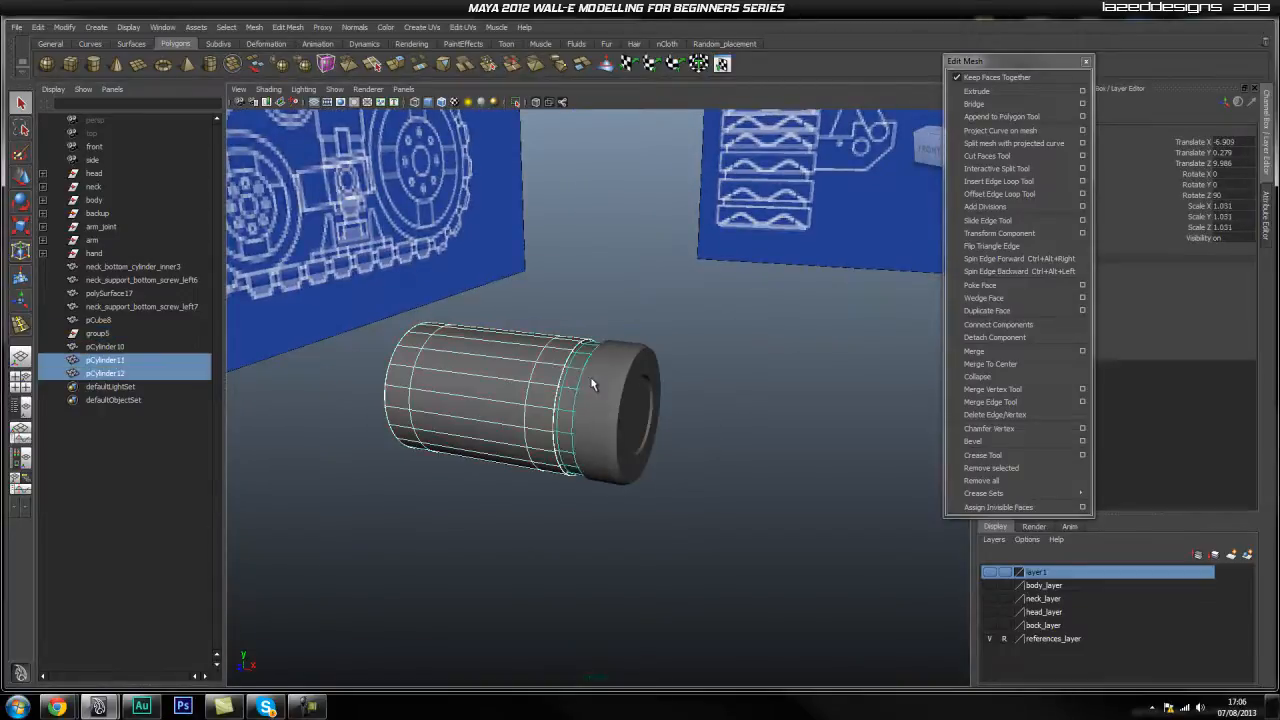
Group the three cylinder pieces as group6 and center its pivot.
{"action": "left_click", "coordinate": [616, 424], "text": "shift"}
{"action": "mouse_move", "coordinate": [617, 426]}
{"action": "left_mouse_down", "text": "alt"}
{"action": "mouse_move", "coordinate": [648, 378]}
{"action": "mouse_move", "coordinate": [630, 420]}
{"action": "left_mouse_up", "text": "alt"}
{"action": "key", "text": "ctrl+g"}
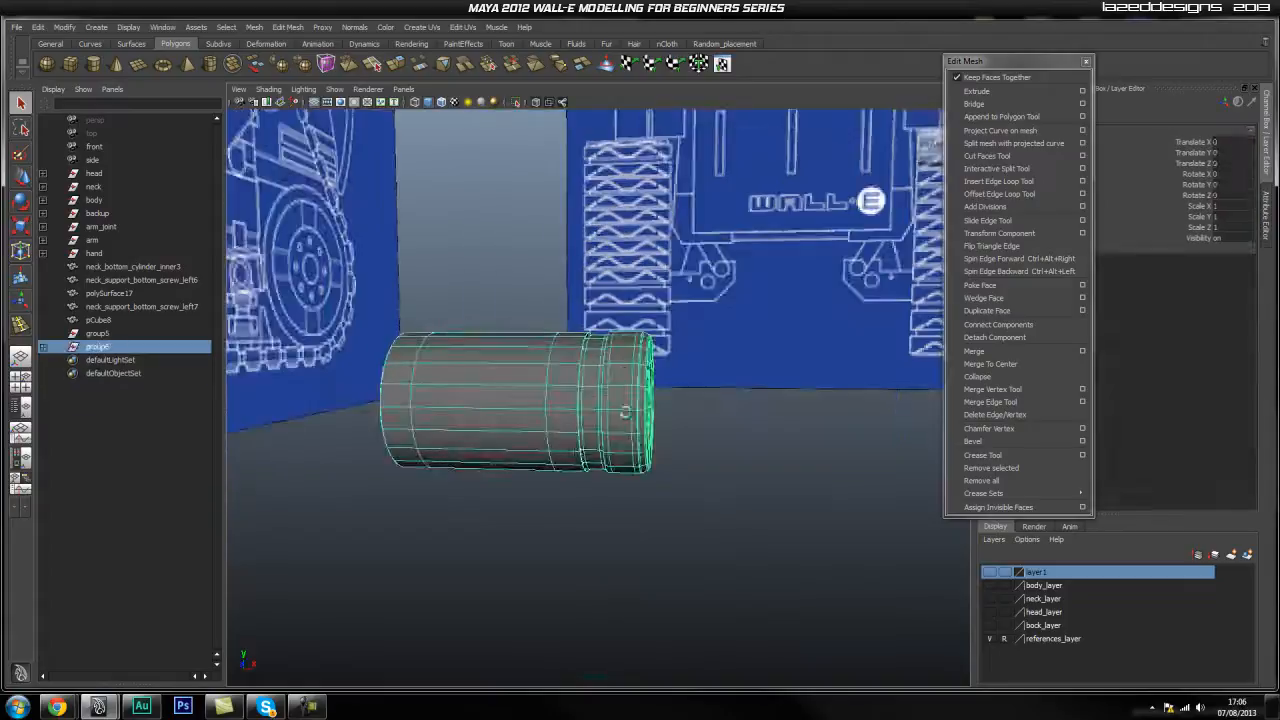
{"action": "key", "text": "space"}
{"action": "left_click", "coordinate": [388, 355]}
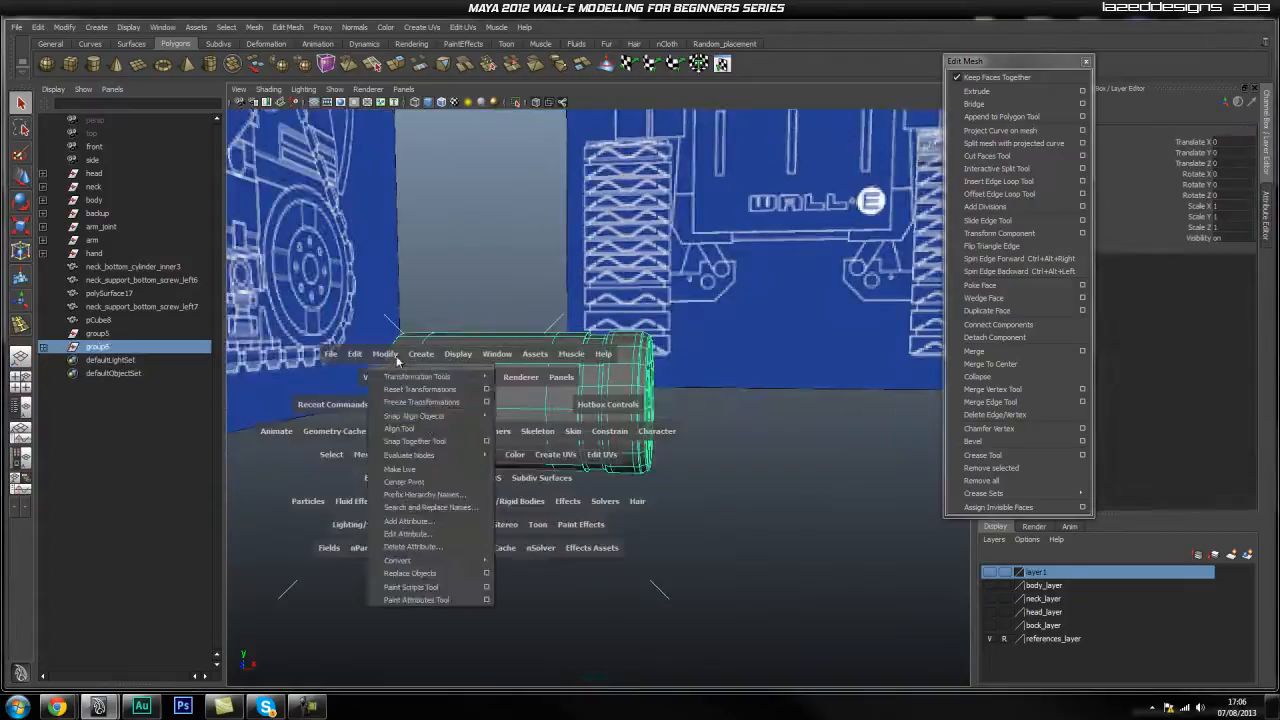
{"action": "left_click", "coordinate": [431, 482]}
Snap group6 onto WALL-E's hand joint.
{"action": "left_click_drag", "start_coordinate": [746, 393], "coordinate": [584, 455], "text": "alt"}
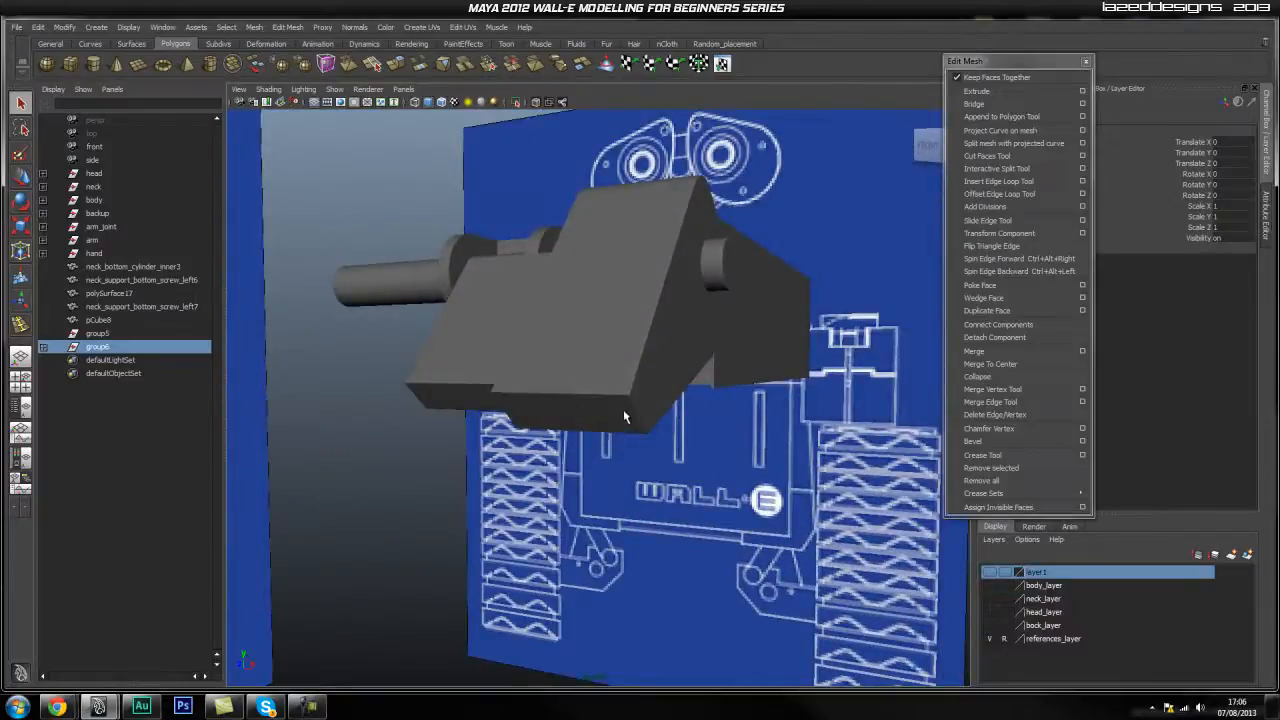
{"action": "right_click_drag", "start_coordinate": [629, 426], "coordinate": [522, 530], "text": "alt"}
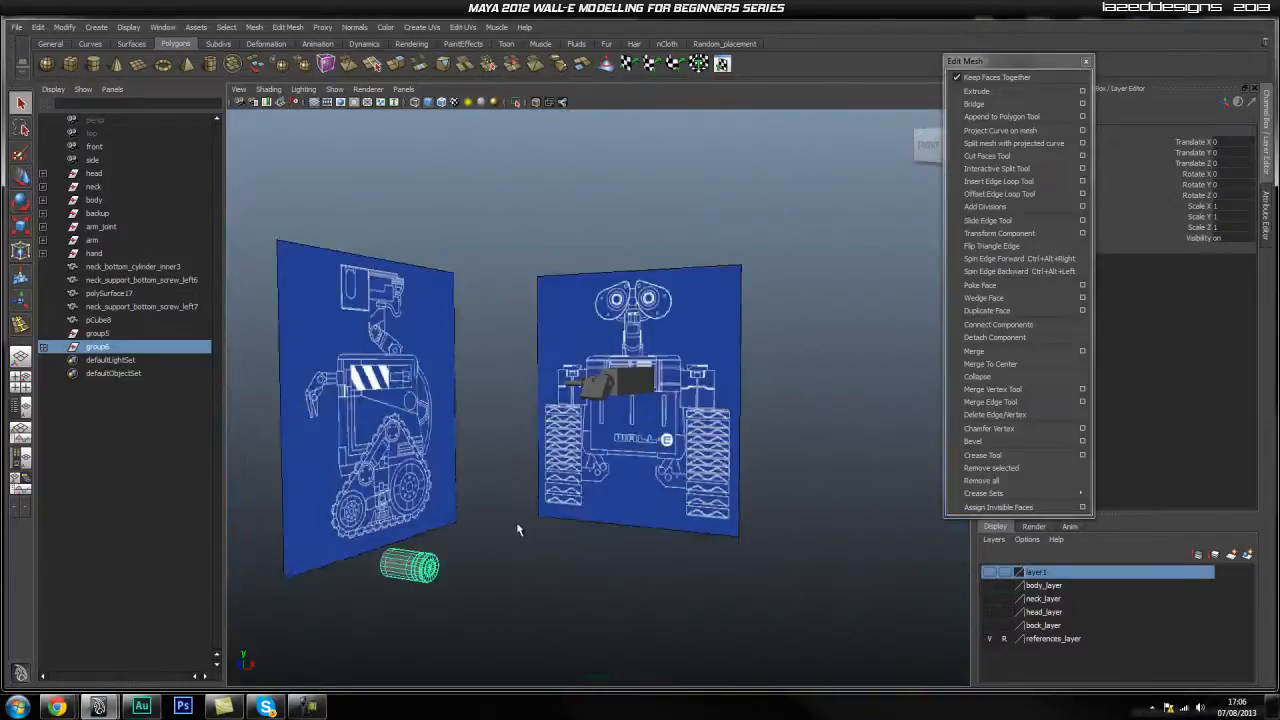
{"action": "right_click_drag", "start_coordinate": [445, 519], "coordinate": [1018, 485], "text": "alt"}
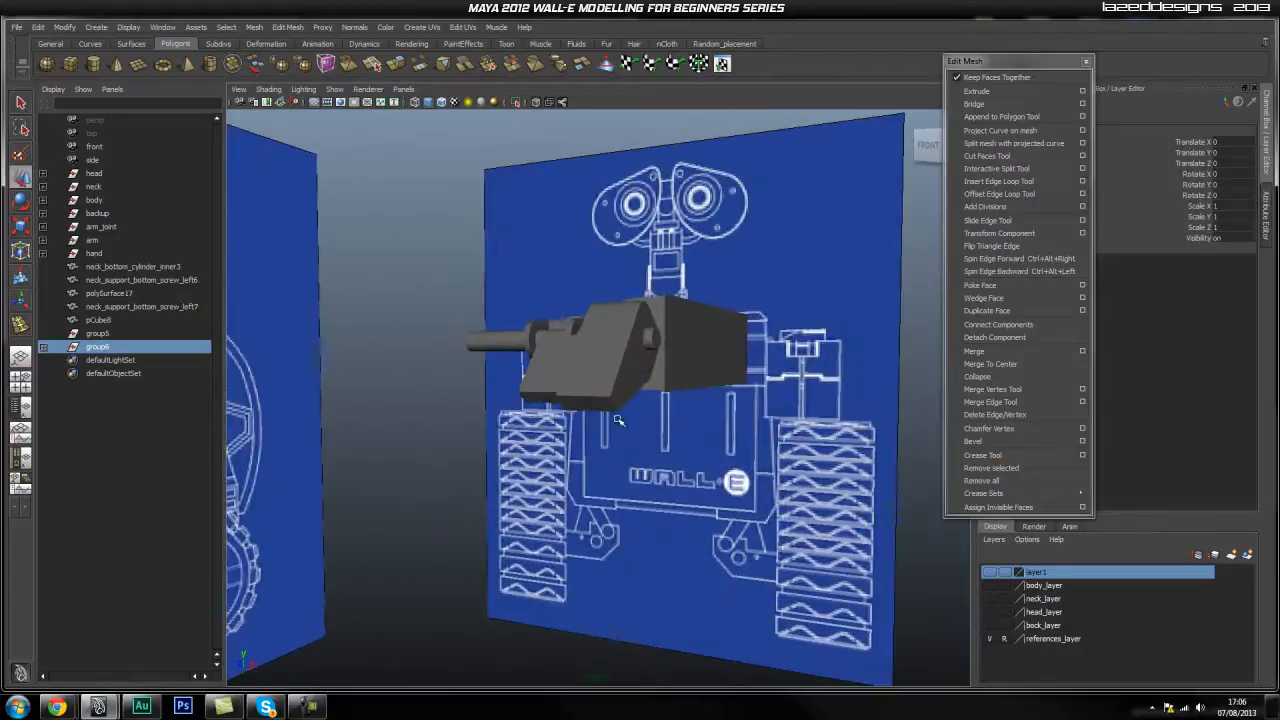
{"action": "middle_click_drag", "start_coordinate": [617, 408], "coordinate": [614, 406]}
In side view, shrink group6 to about 0.197 scale.
{"action": "left_click_drag", "start_coordinate": [770, 430], "coordinate": [614, 452], "text": "alt"}
{"action": "key", "text": "space"}
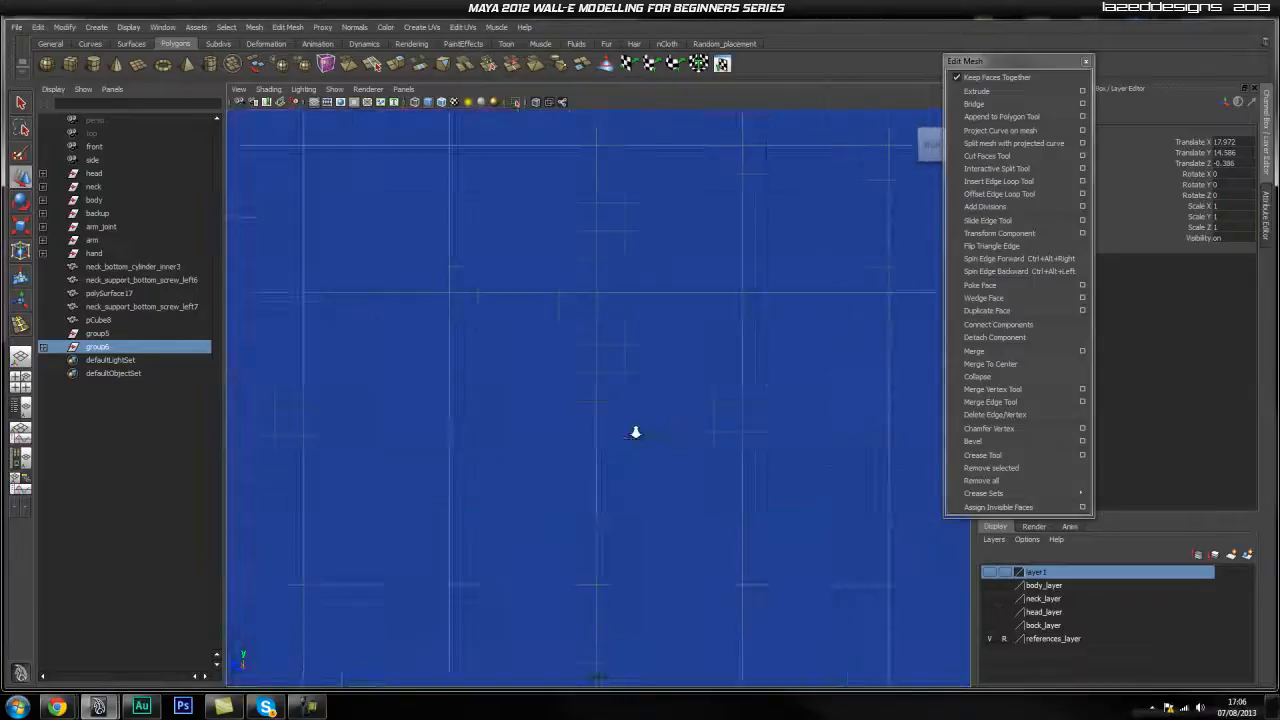
{"action": "right_click_drag", "start_coordinate": [675, 423], "coordinate": [427, 450], "text": "alt"}
{"action": "key", "text": "f"}
{"action": "right_click_drag", "start_coordinate": [669, 390], "coordinate": [722, 408], "text": "alt"}
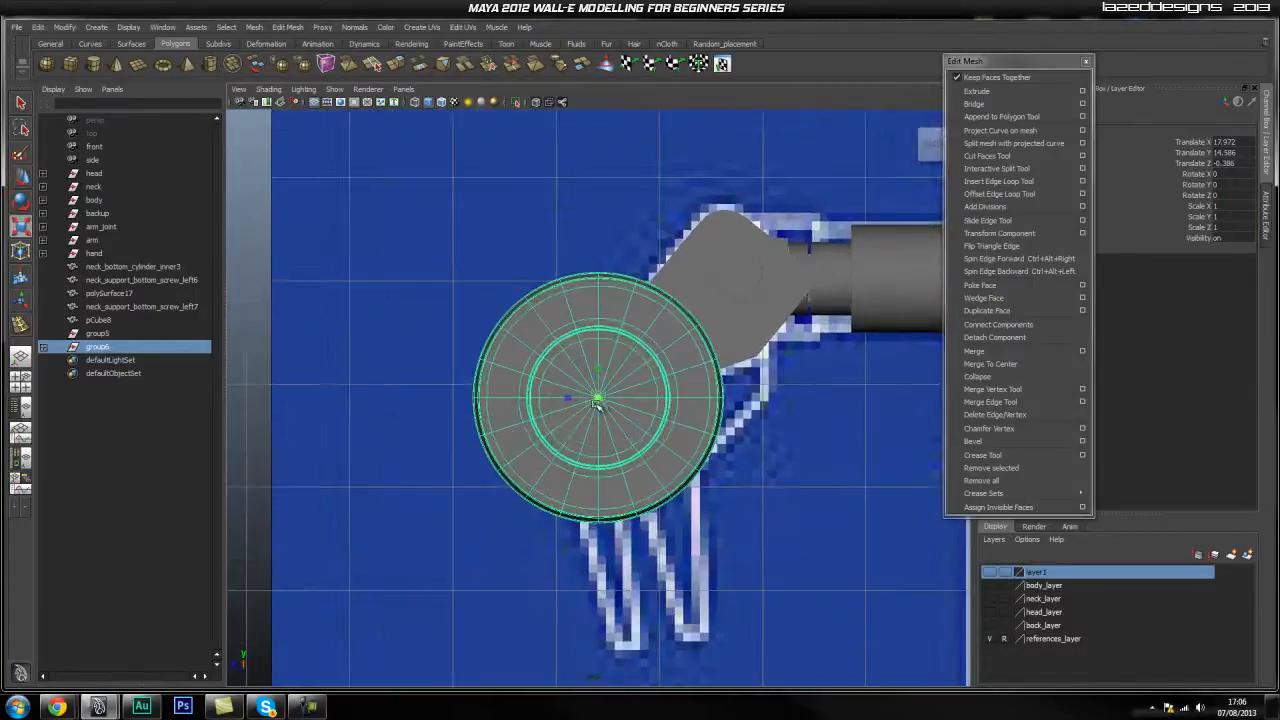
{"action": "left_click_drag", "start_coordinate": [598, 400], "coordinate": [370, 525]}
{"action": "right_click_drag", "start_coordinate": [380, 521], "coordinate": [533, 481], "text": "alt"}
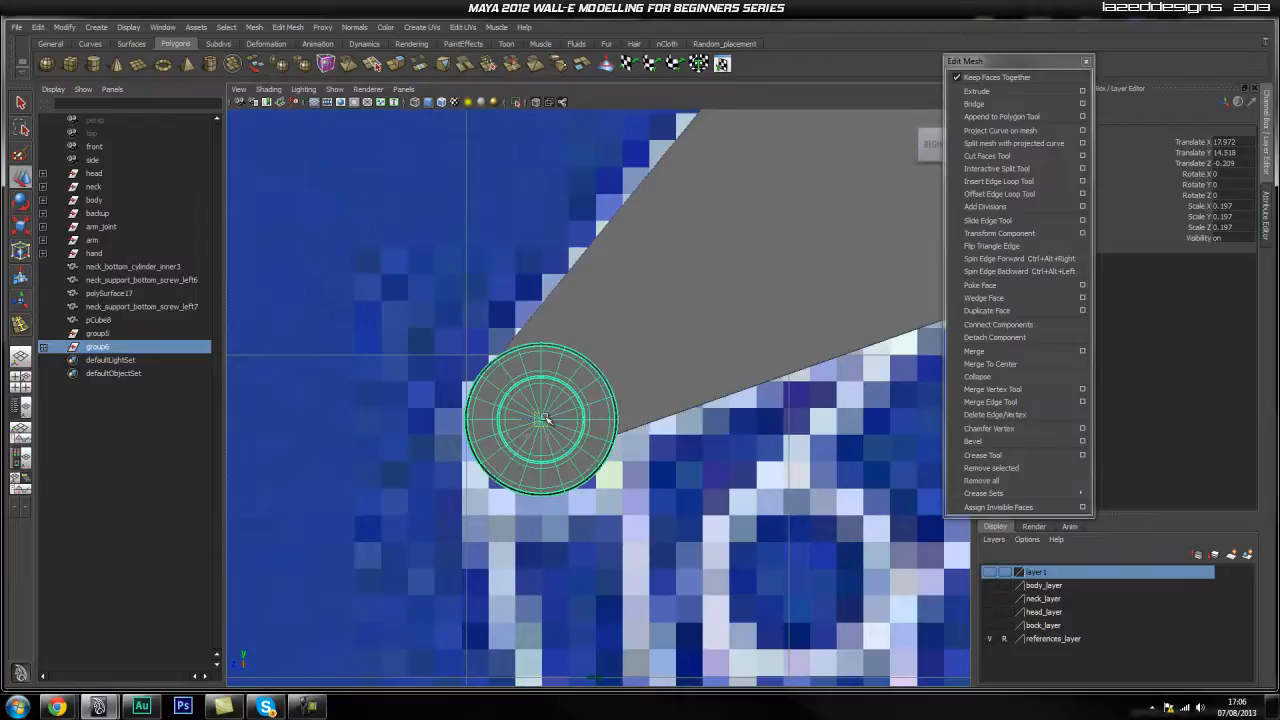
In front view, move group6 left along X within the hand.
{"action": "key", "text": "space"}
{"action": "left_click_drag", "start_coordinate": [545, 419], "coordinate": [552, 452]}
{"action": "right_click_drag", "start_coordinate": [614, 477], "coordinate": [600, 377], "text": "alt"}
{"action": "middle_click_drag", "start_coordinate": [906, 165], "coordinate": [400, 457], "text": "alt"}
{"action": "right_click_drag", "start_coordinate": [400, 457], "coordinate": [715, 397], "text": "alt"}
{"action": "middle_click_drag", "start_coordinate": [609, 403], "coordinate": [626, 464], "text": "alt"}
{"action": "middle_click_drag", "start_coordinate": [555, 395], "coordinate": [587, 488], "text": "alt"}
{"action": "right_click_drag", "start_coordinate": [528, 494], "coordinate": [841, 470], "text": "alt"}
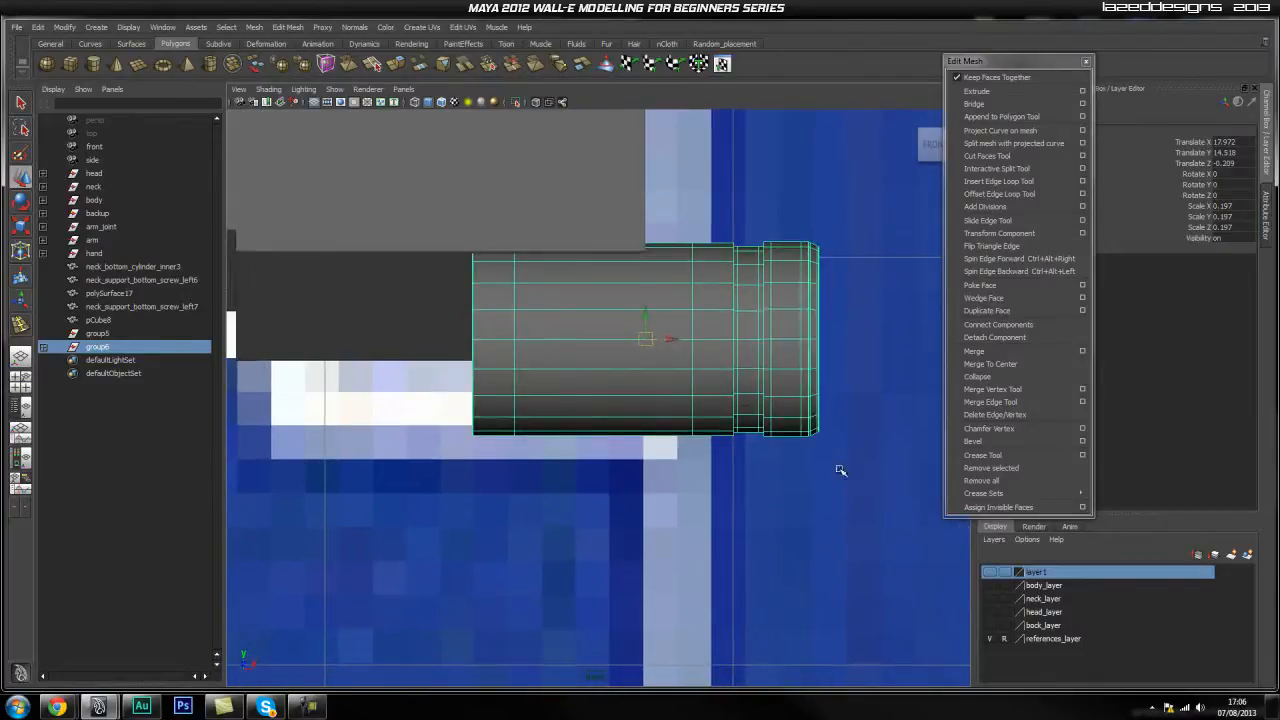
{"action": "left_click_drag", "start_coordinate": [675, 340], "coordinate": [517, 363]}
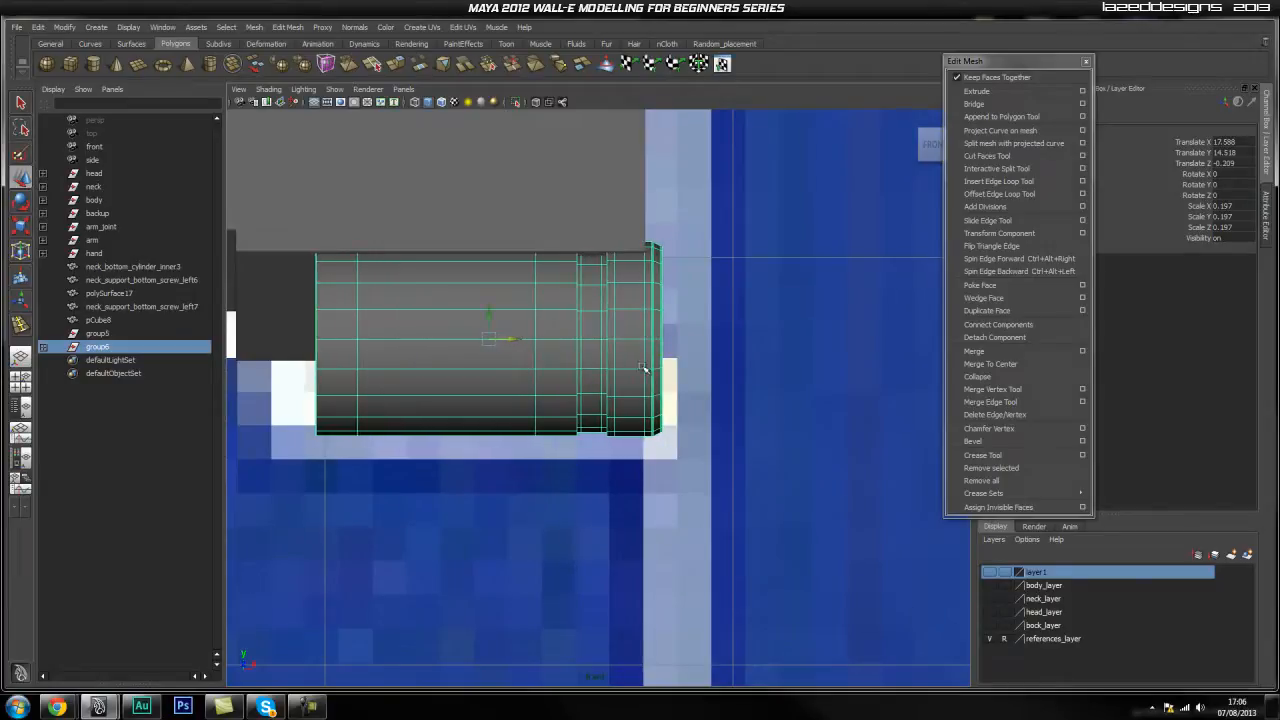
Snap the long inner cylinder's left vertex column to the hand's corner.
{"action": "left_click", "coordinate": [658, 497]}
{"action": "left_click", "coordinate": [474, 377]}
{"action": "middle_click_drag", "start_coordinate": [474, 377], "coordinate": [561, 389], "text": "alt"}
{"action": "key", "text": "q"}
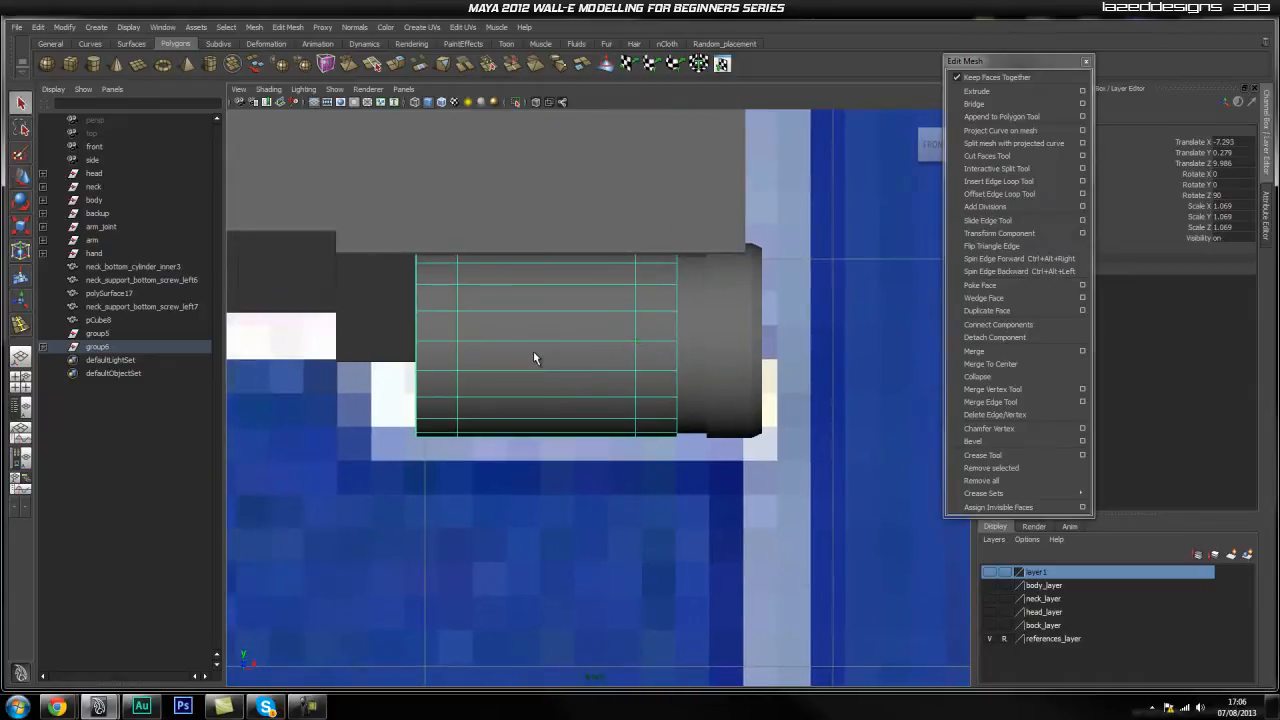
{"action": "right_click_drag", "start_coordinate": [521, 322], "coordinate": [446, 222]}
{"action": "left_click_drag", "start_coordinate": [447, 230], "coordinate": [416, 466]}
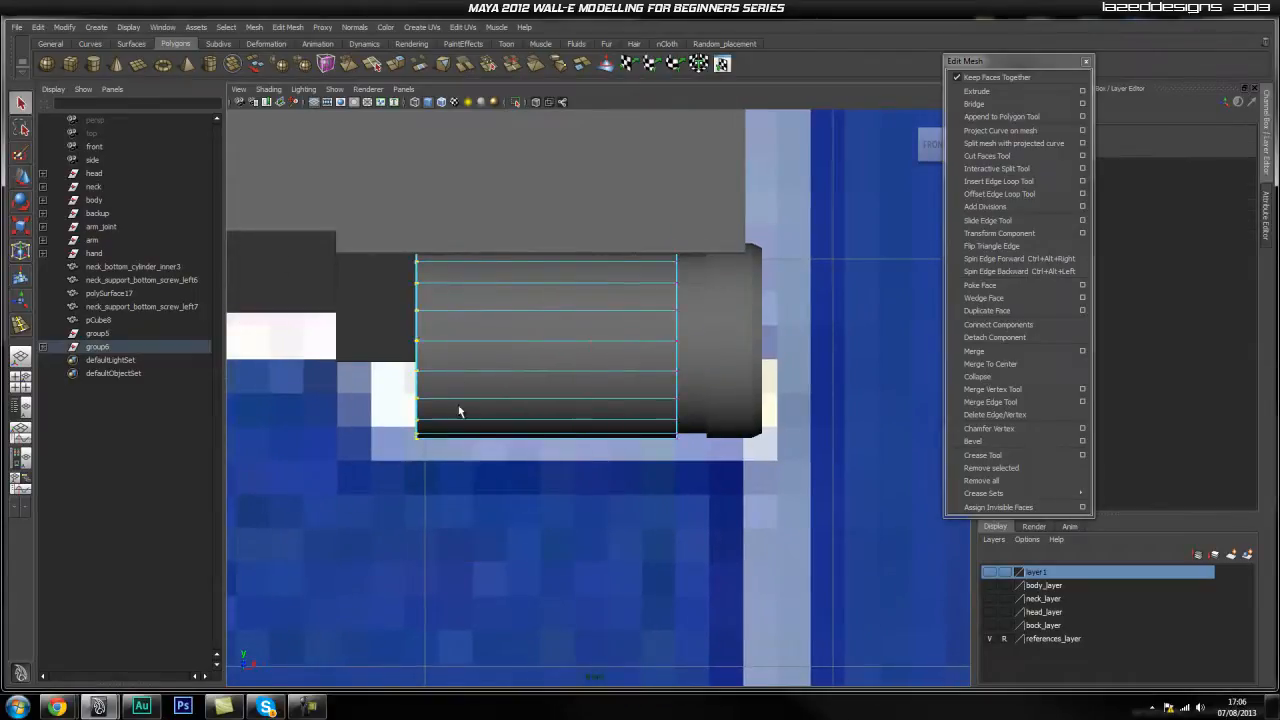
{"action": "middle_click", "coordinate": [336, 254]}
{"action": "left_click", "coordinate": [645, 478]}
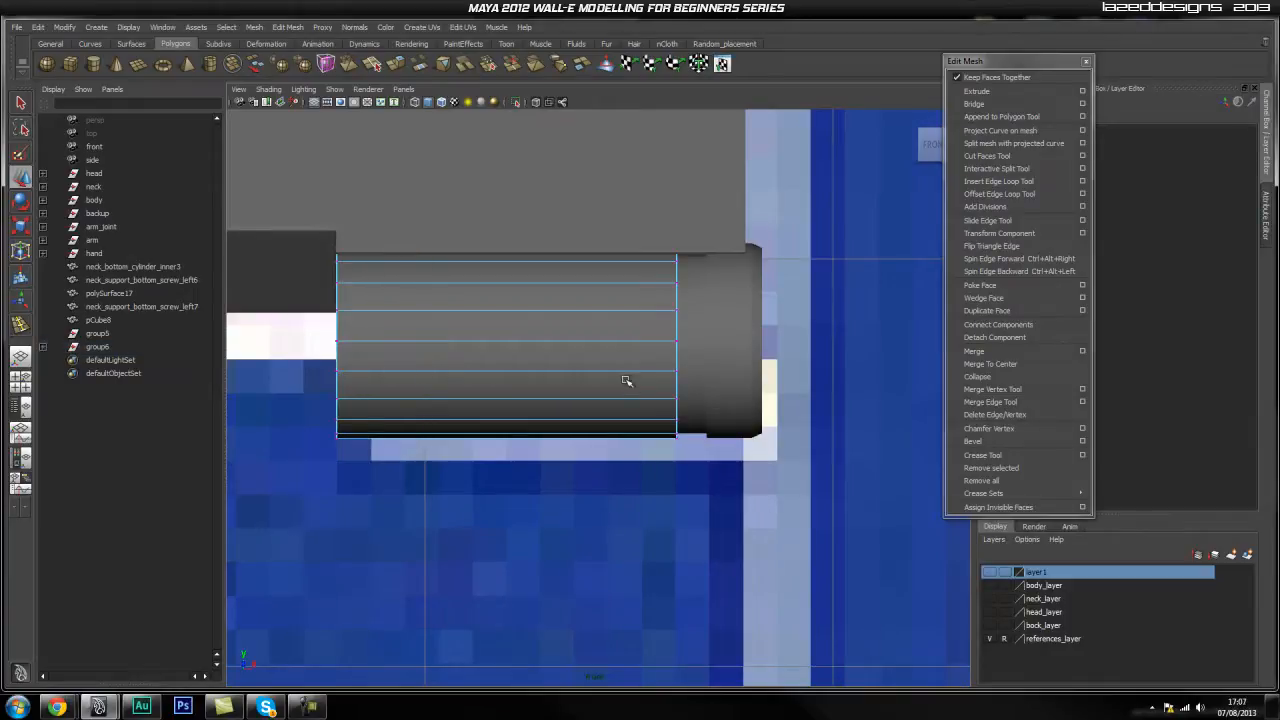
{"action": "key", "text": "space"}
{"action": "left_click_drag", "start_coordinate": [616, 373], "coordinate": [617, 333]}
{"action": "left_click_drag", "start_coordinate": [736, 412], "coordinate": [622, 418], "text": "alt"}
{"action": "right_click_drag", "start_coordinate": [625, 376], "coordinate": [663, 358]}
{"action": "left_click", "coordinate": [560, 466]}
{"action": "right_click_drag", "start_coordinate": [560, 466], "coordinate": [700, 450], "text": "alt"}
{"action": "left_click_drag", "start_coordinate": [700, 450], "coordinate": [603, 434], "text": "alt"}
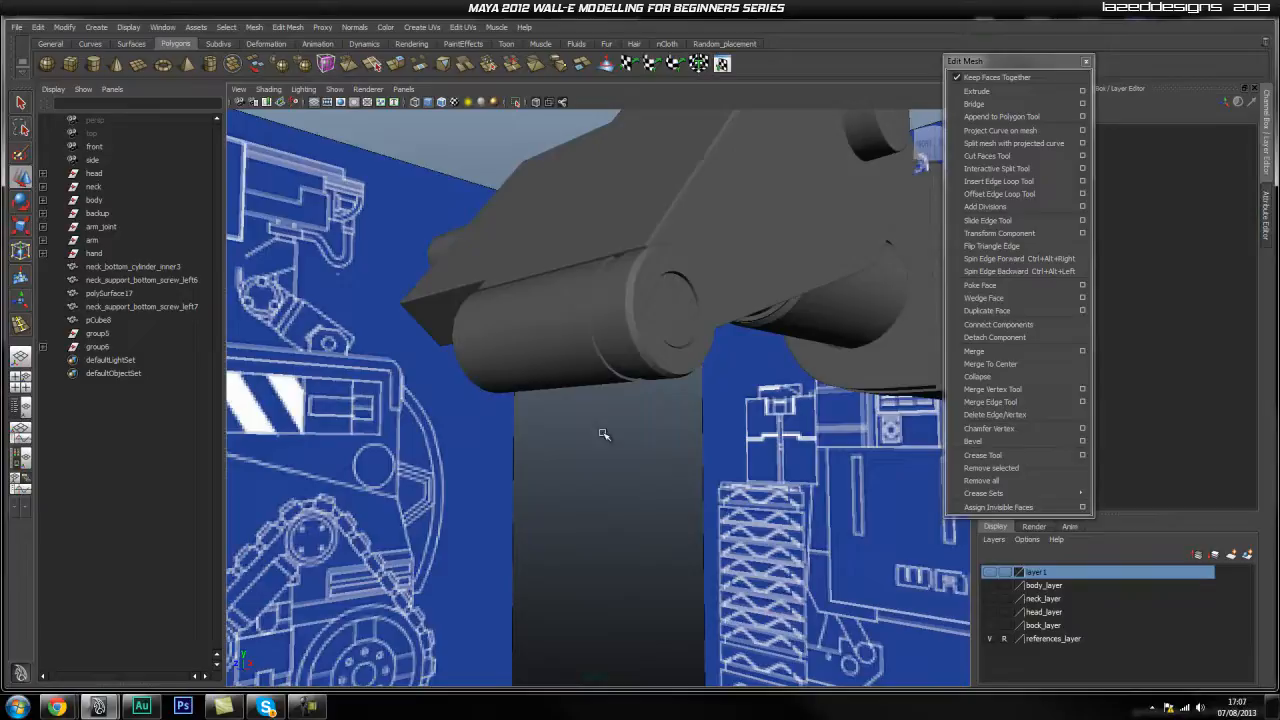
{"action": "left_click", "coordinate": [136, 350]}
{"action": "right_click_drag", "start_coordinate": [450, 393], "coordinate": [531, 403], "text": "alt"}
{"action": "left_click_drag", "start_coordinate": [531, 403], "coordinate": [579, 405], "text": "alt"}
{"action": "right_click_drag", "start_coordinate": [554, 415], "coordinate": [580, 424], "text": "alt"}
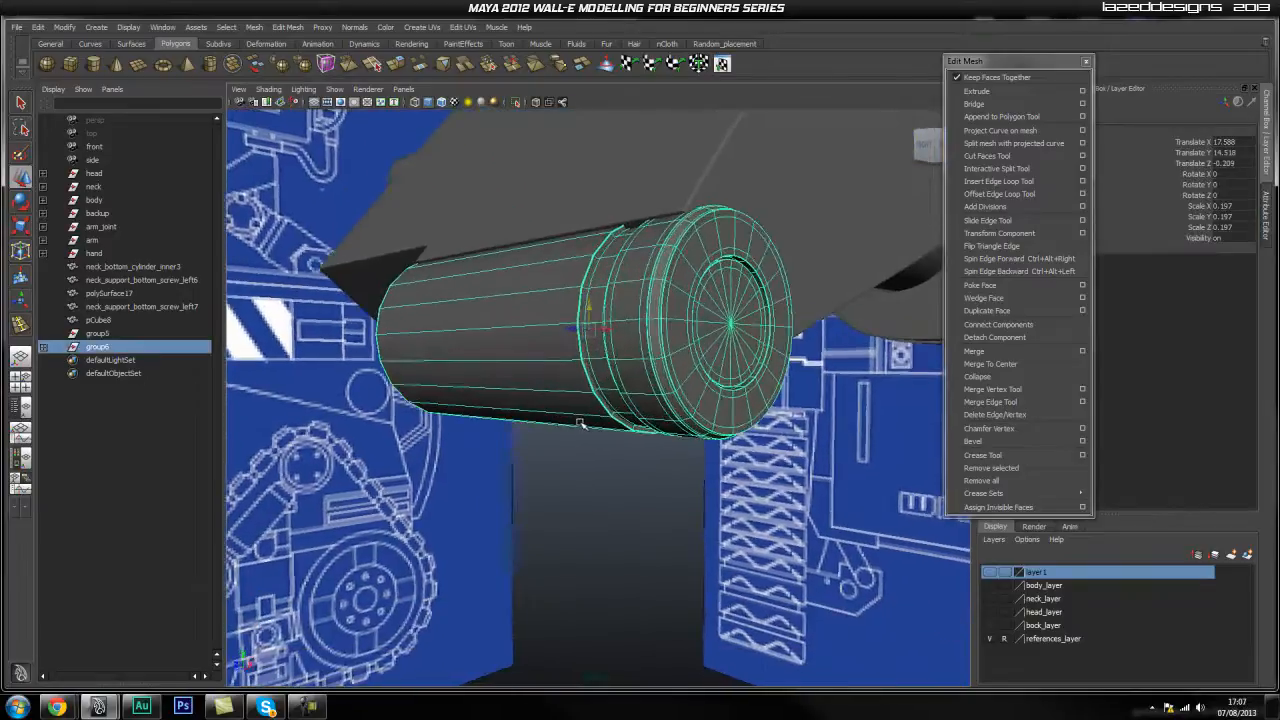
{"action": "left_click_drag", "start_coordinate": [588, 313], "coordinate": [588, 305]}
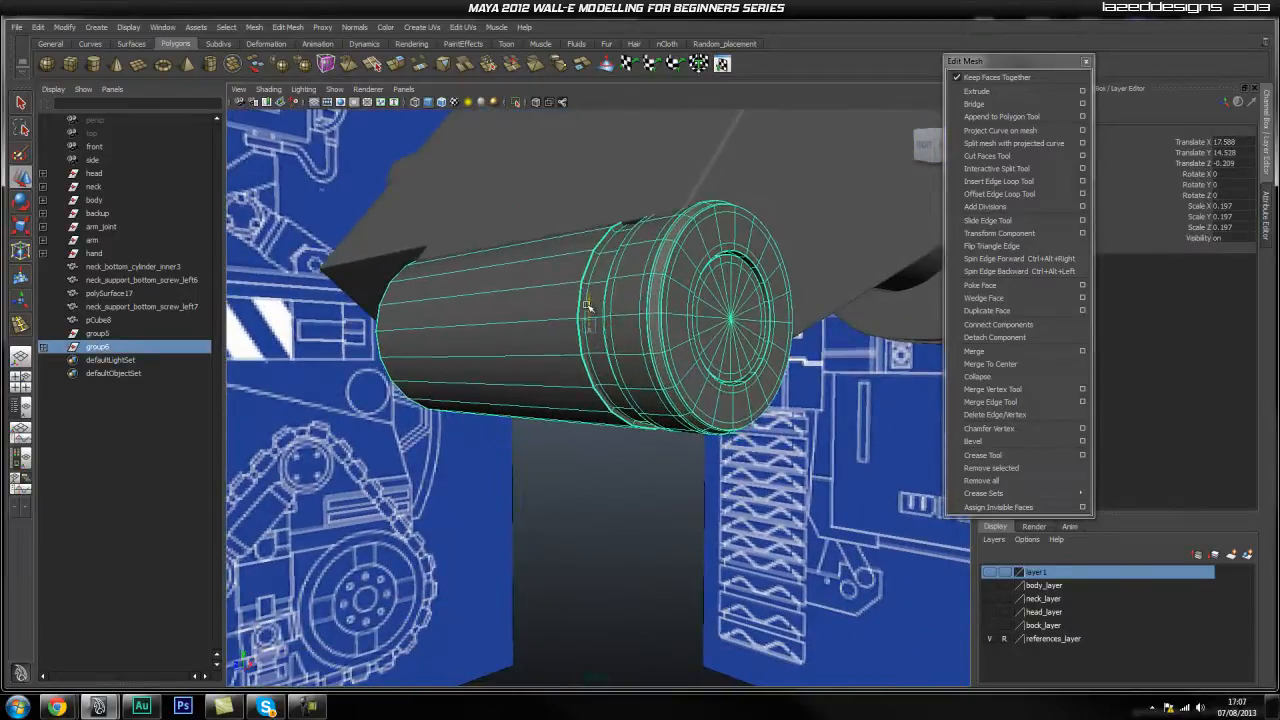
{"action": "left_click", "coordinate": [624, 443]}
{"action": "left_click_drag", "start_coordinate": [734, 451], "coordinate": [636, 454], "text": "alt"}
{"action": "left_click", "coordinate": [559, 408]}
{"action": "left_click", "coordinate": [852, 524]}
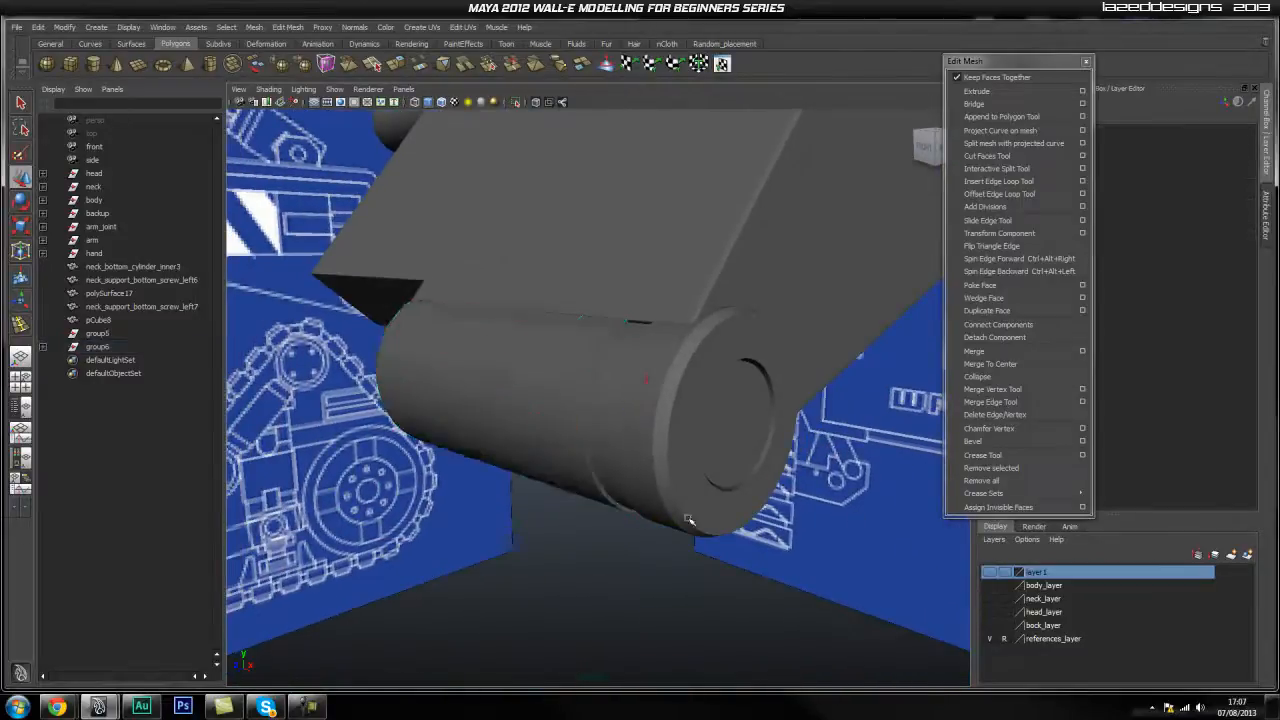
{"action": "left_click_drag", "start_coordinate": [585, 525], "coordinate": [643, 482], "text": "alt"}
{"action": "left_click", "coordinate": [128, 346]}
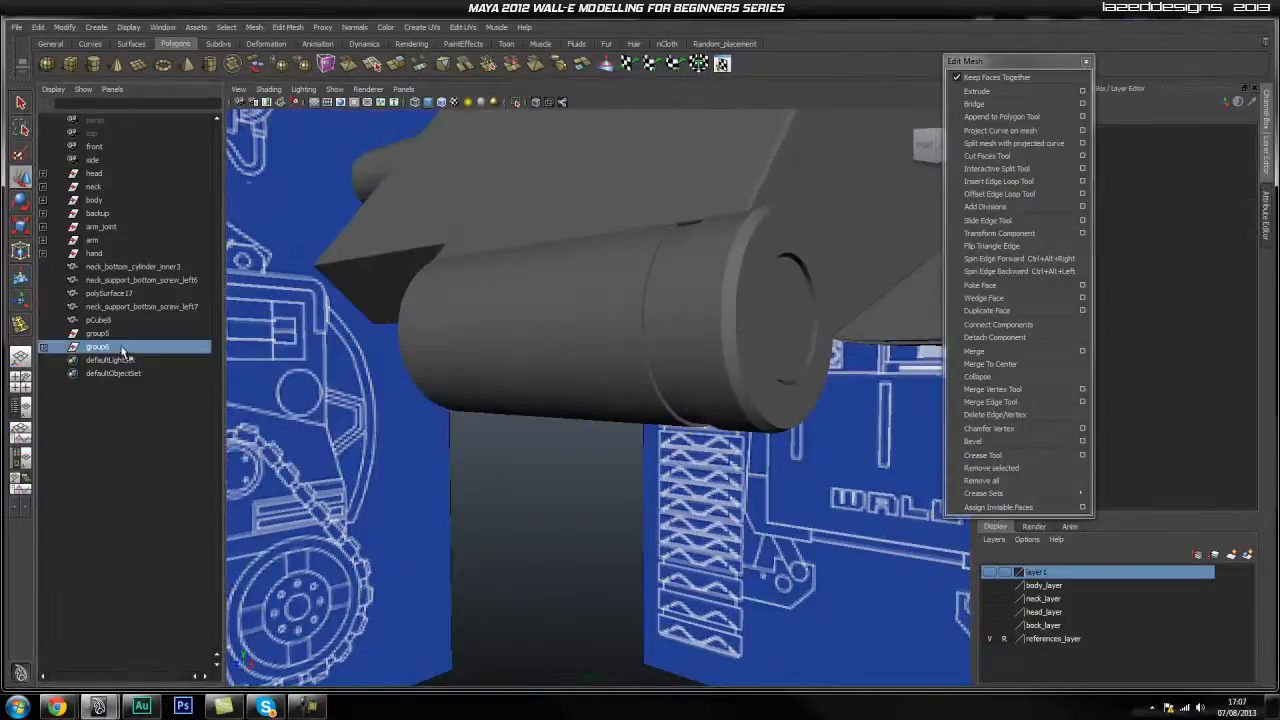
{"action": "left_click", "coordinate": [619, 306]}
{"action": "left_click", "coordinate": [97, 348]}
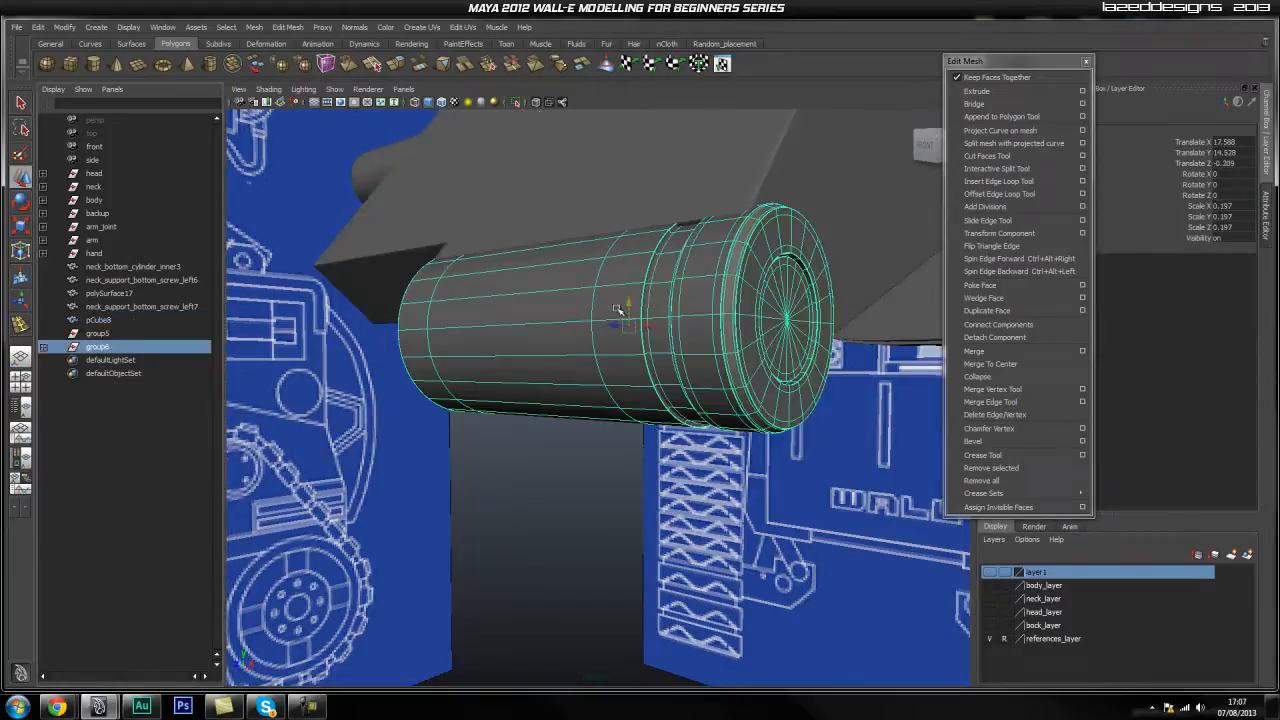
{"action": "left_click_drag", "start_coordinate": [629, 302], "coordinate": [629, 304]}
{"action": "left_click", "coordinate": [712, 484]}
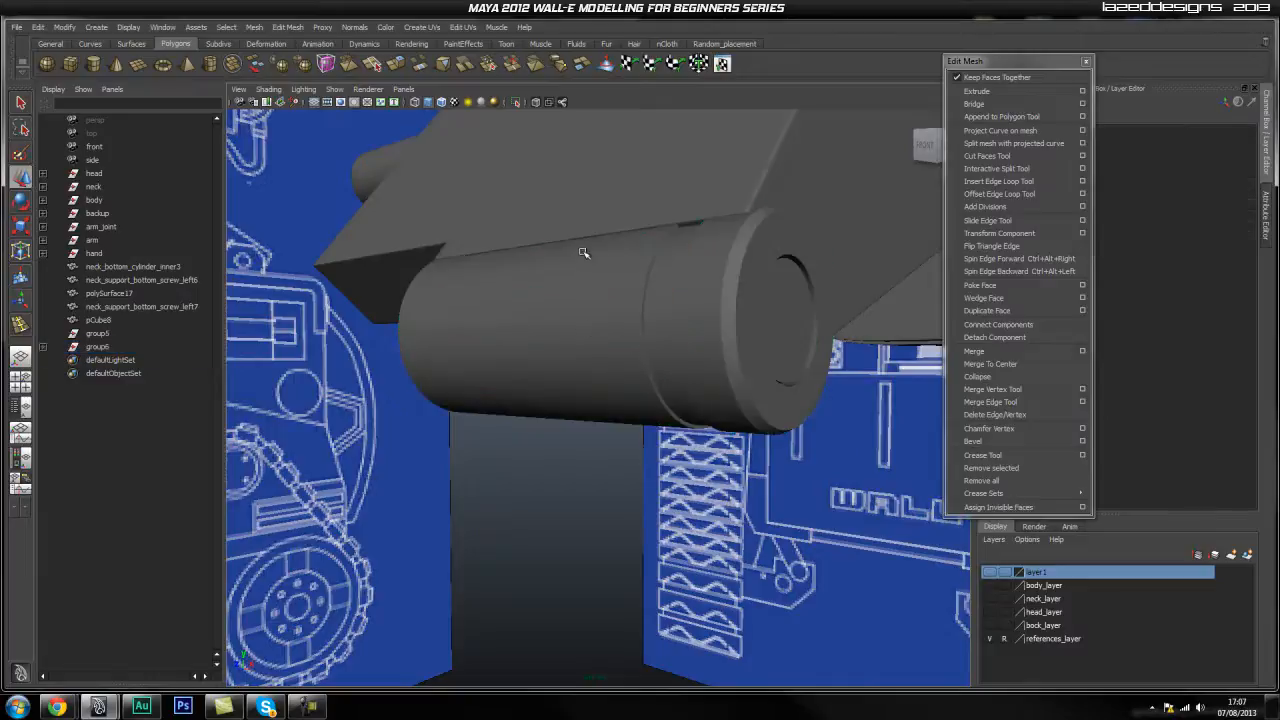
{"action": "left_click_drag", "start_coordinate": [675, 245], "coordinate": [547, 517], "text": "alt"}
{"action": "left_click_drag", "start_coordinate": [522, 444], "coordinate": [665, 428], "text": "alt"}
{"action": "left_click", "coordinate": [616, 510]}
Duplicate the end cap and slide the copy to the cylinder's left end.
{"action": "left_click", "coordinate": [633, 437]}
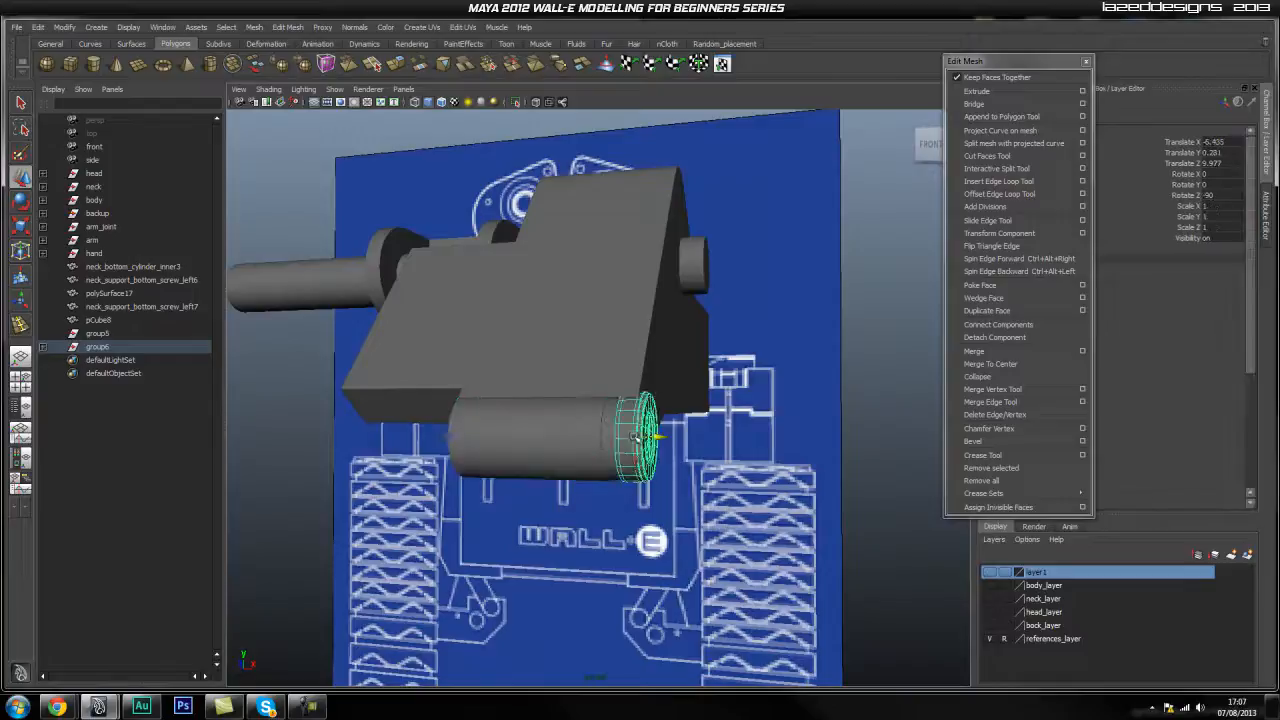
{"action": "left_click", "coordinate": [100, 347]}
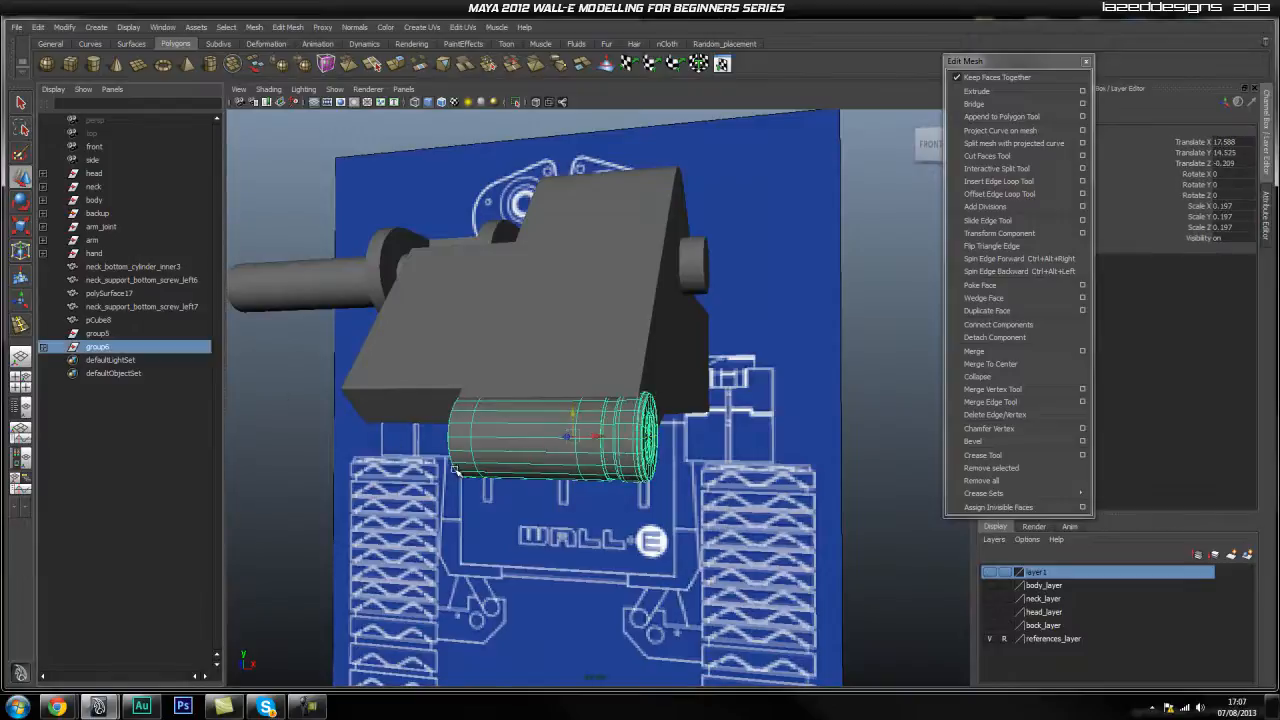
{"action": "left_click_drag", "start_coordinate": [513, 448], "coordinate": [497, 427], "text": "alt"}
{"action": "left_click", "coordinate": [553, 472]}
{"action": "left_click", "coordinate": [642, 430]}
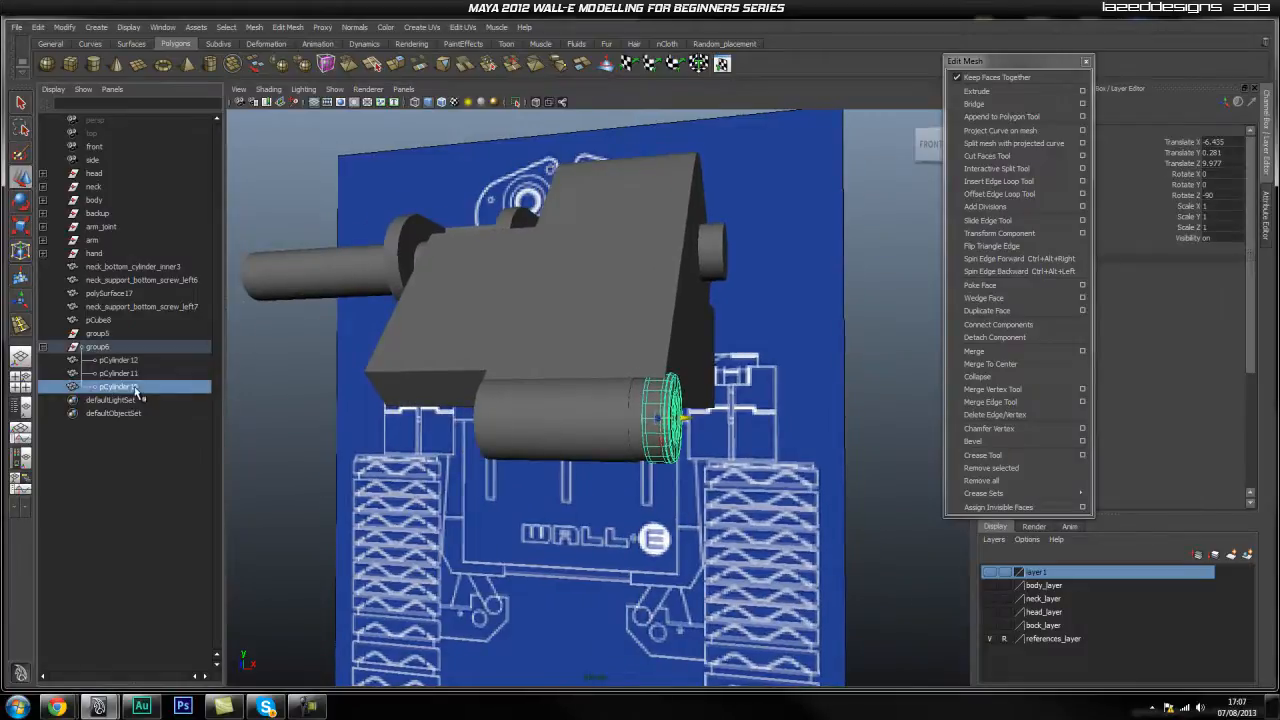
{"action": "key", "text": "ctrl+d"}
{"action": "left_click_drag", "start_coordinate": [686, 420], "coordinate": [424, 421]}
Rotate the copied cap pCylinder13 to -180 on X and nudge it further left.
{"action": "scroll", "coordinate": [484, 449], "scroll_direction": "up", "scroll_amount": 5}
{"action": "left_click_drag", "start_coordinate": [484, 449], "coordinate": [512, 484], "text": "alt"}
{"action": "left_click_drag", "start_coordinate": [444, 462], "coordinate": [527, 466]}
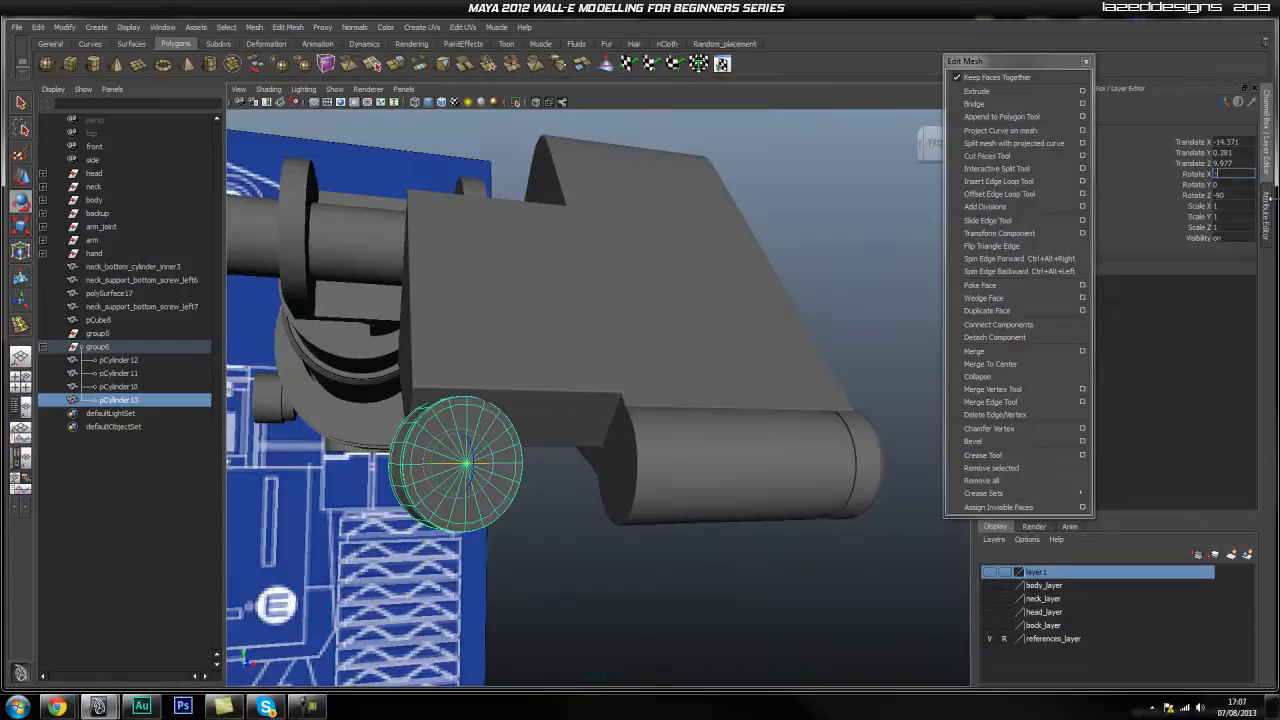
{"action": "type", "text": "0"}
{"action": "key", "text": "Return"}
{"action": "left_click", "coordinate": [538, 415]}
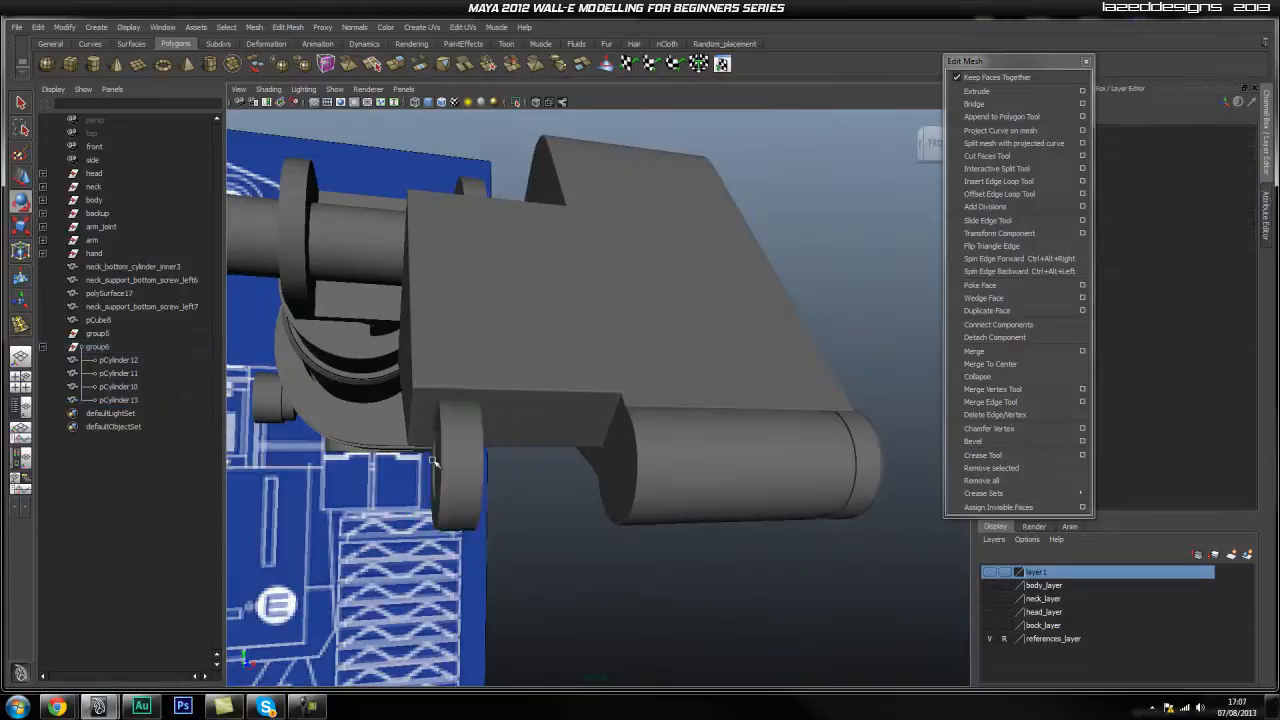
{"action": "left_click", "coordinate": [471, 450]}
{"action": "left_click_drag", "start_coordinate": [707, 448], "coordinate": [649, 446], "text": "alt"}
{"action": "left_click_drag", "start_coordinate": [571, 451], "coordinate": [727, 523]}
{"action": "scroll", "coordinate": [623, 492], "scroll_direction": "down", "scroll_amount": 4}
{"action": "middle_click_drag", "start_coordinate": [623, 491], "coordinate": [620, 474], "text": "alt"}
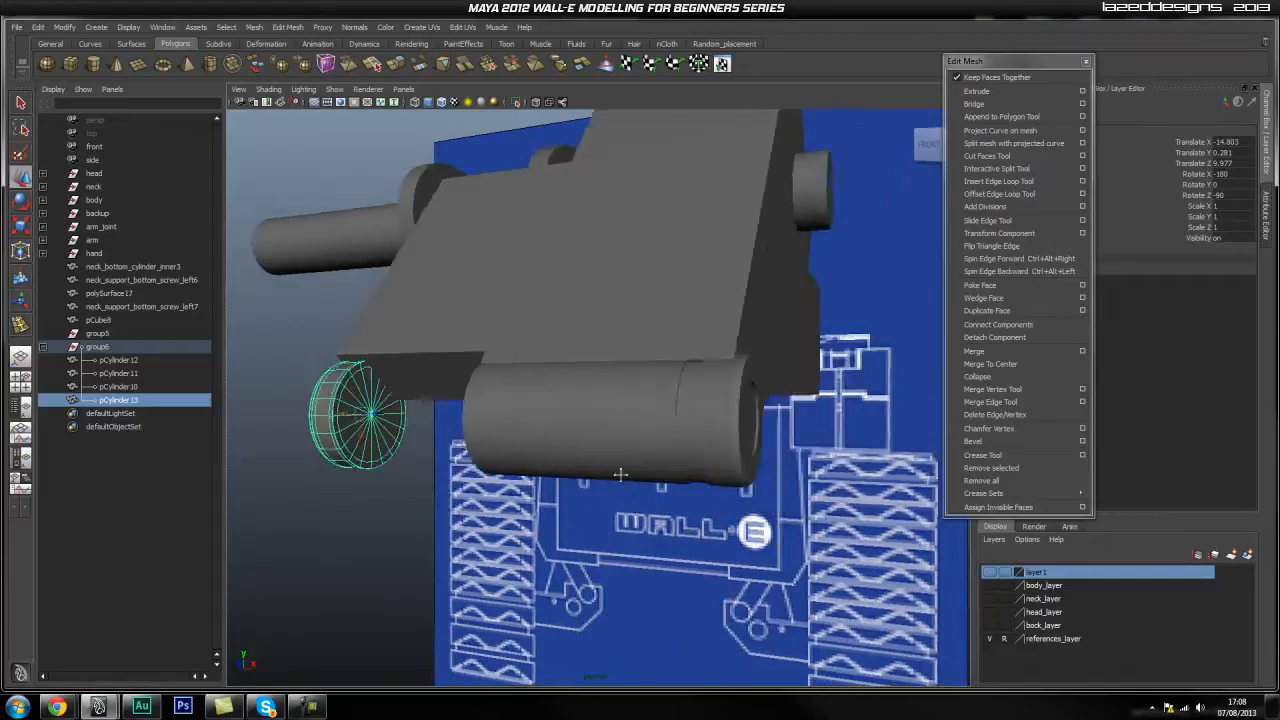
{"action": "left_click", "coordinate": [699, 426]}
{"action": "left_click", "coordinate": [688, 403]}
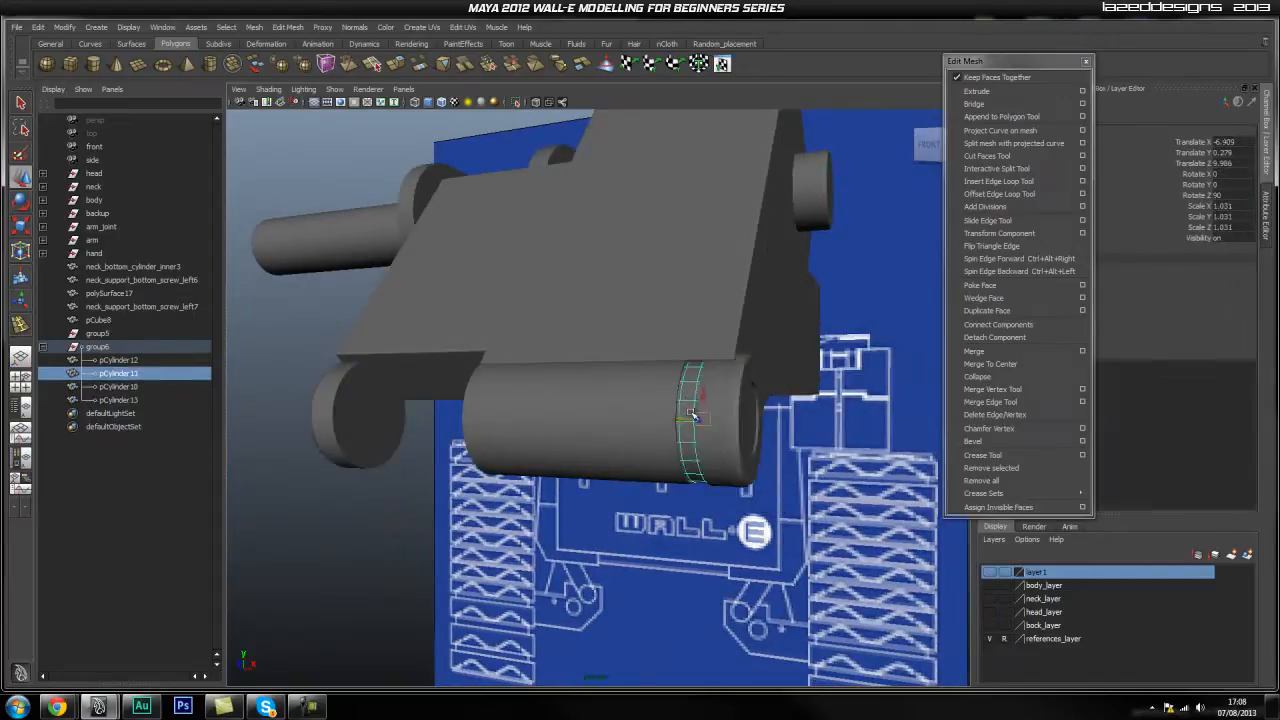
Duplicate the thin ring and move the copy pCylinder14 onto the left cap.
{"action": "key", "text": "ctrl+d"}
{"action": "middle_click_drag", "start_coordinate": [567, 424], "coordinate": [369, 458]}
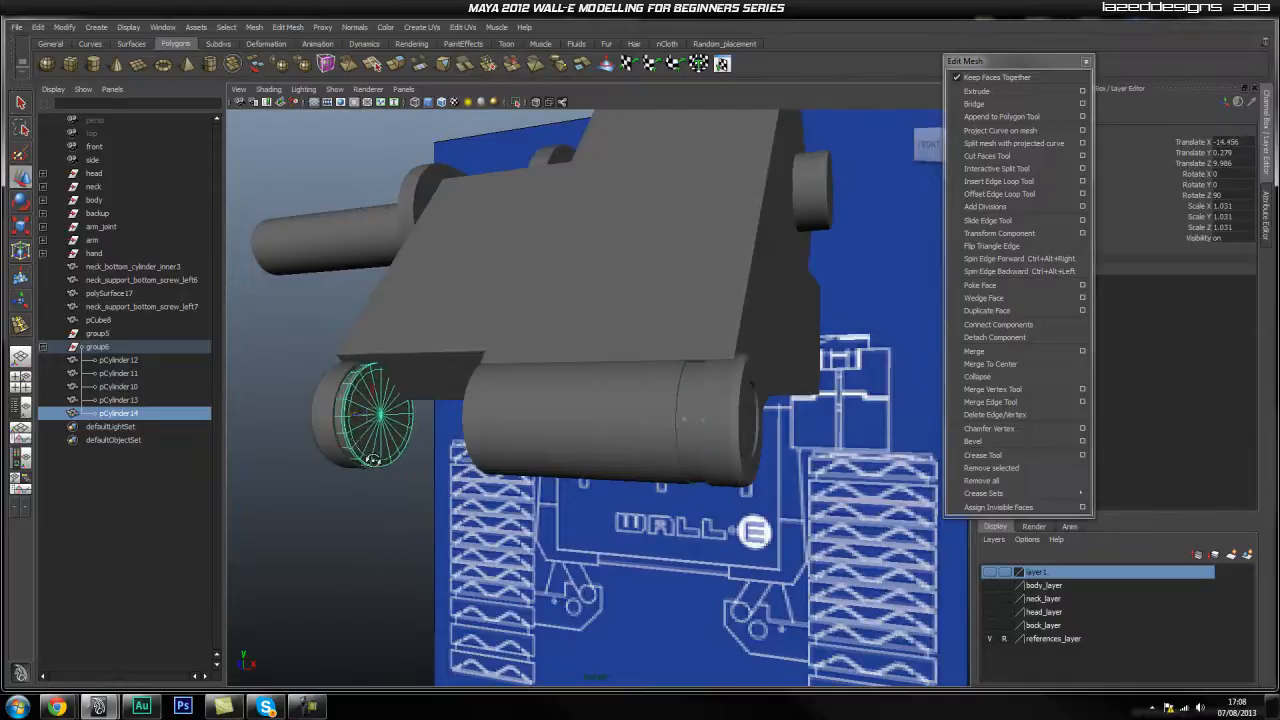
{"action": "left_click_drag", "start_coordinate": [367, 458], "coordinate": [442, 456], "text": "alt"}
{"action": "right_click_drag", "start_coordinate": [442, 456], "coordinate": [546, 455], "text": "alt"}
{"action": "left_click_drag", "start_coordinate": [397, 453], "coordinate": [508, 434], "text": "alt"}
Push the ring copy's right edge loop slightly outward.
{"action": "right_click_drag", "start_coordinate": [508, 434], "coordinate": [431, 434]}
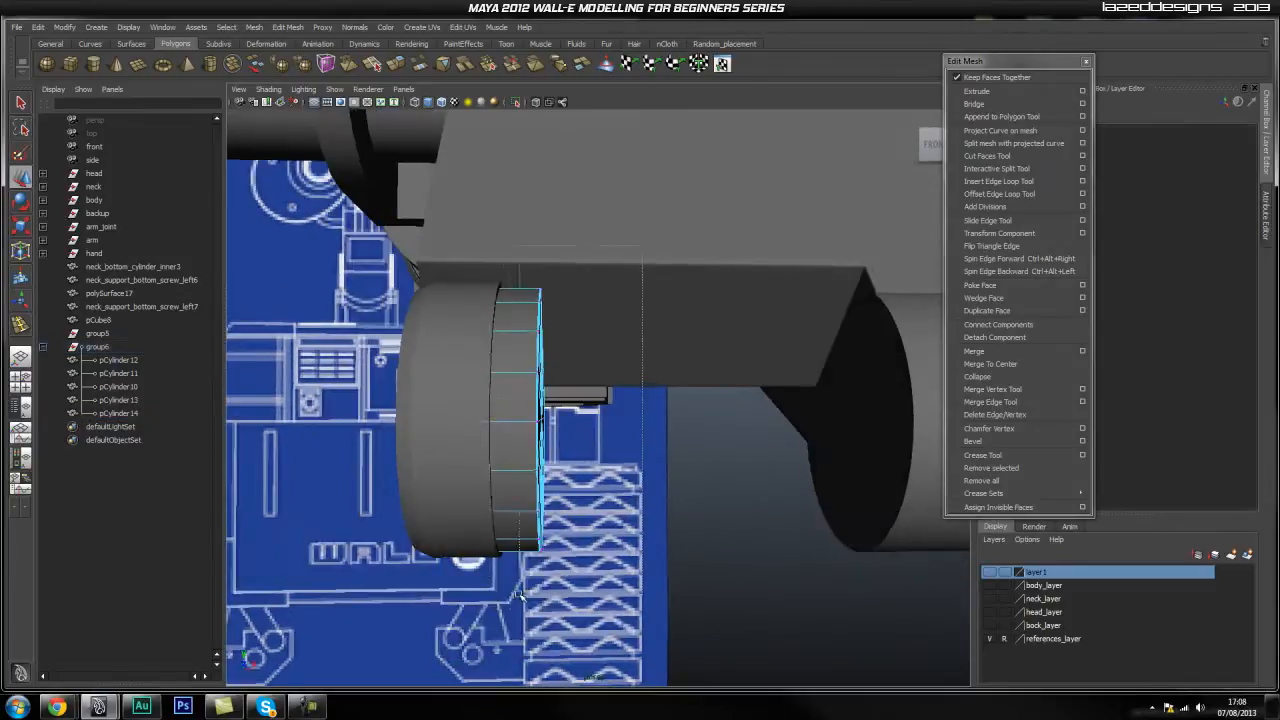
{"action": "left_click_drag", "start_coordinate": [511, 599], "coordinate": [510, 600]}
{"action": "middle_click_drag", "start_coordinate": [513, 420], "coordinate": [531, 425]}
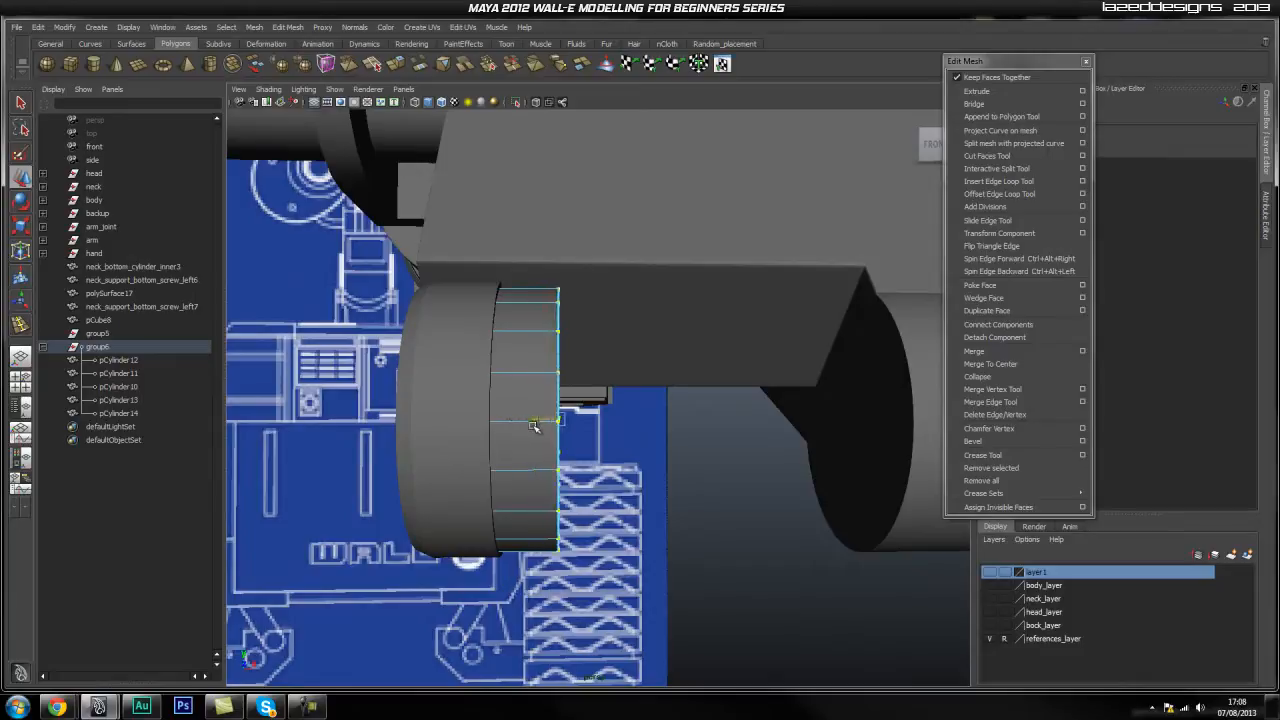
{"action": "left_click_drag", "start_coordinate": [634, 500], "coordinate": [608, 499], "text": "alt"}
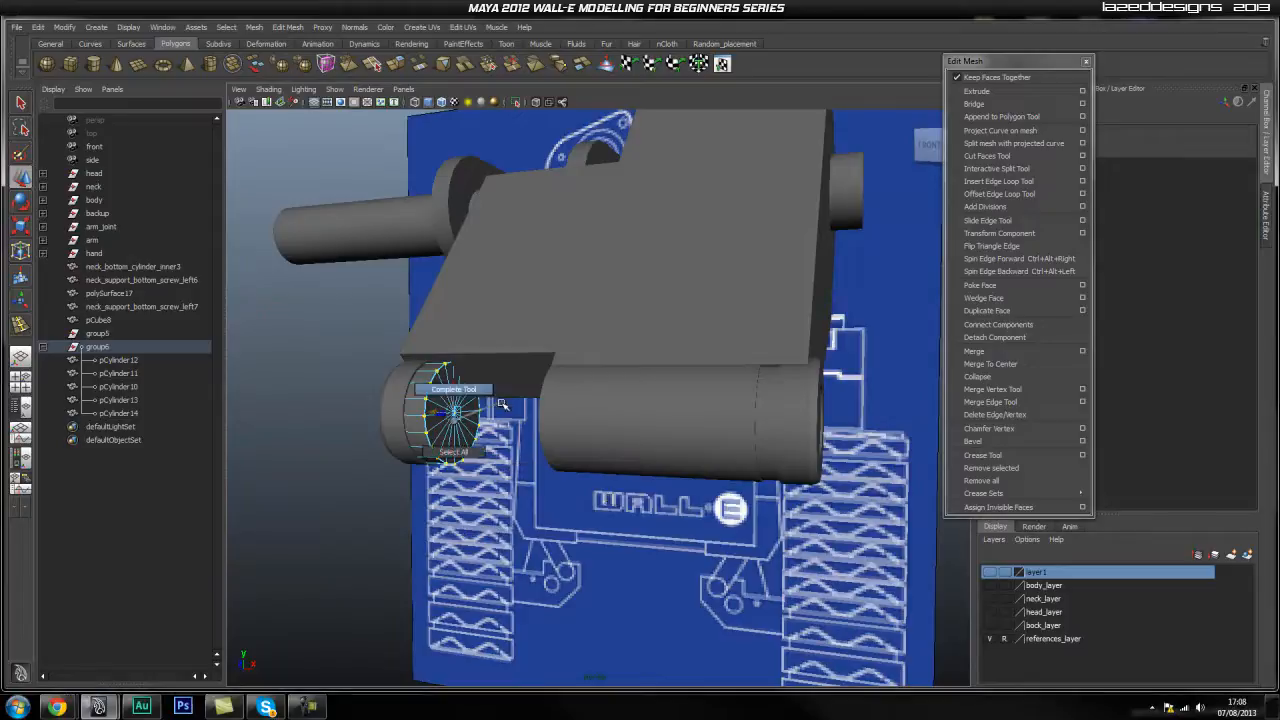
Duplicate the sleeve pCylinder12 and slide the copy left to about Translate X -10.043.
{"action": "left_click", "coordinate": [498, 500]}
{"action": "right_click_drag", "start_coordinate": [456, 411], "coordinate": [480, 400]}
{"action": "left_click", "coordinate": [472, 404]}
{"action": "left_click", "coordinate": [600, 512]}
{"action": "left_click_drag", "start_coordinate": [600, 512], "coordinate": [583, 503], "text": "alt"}
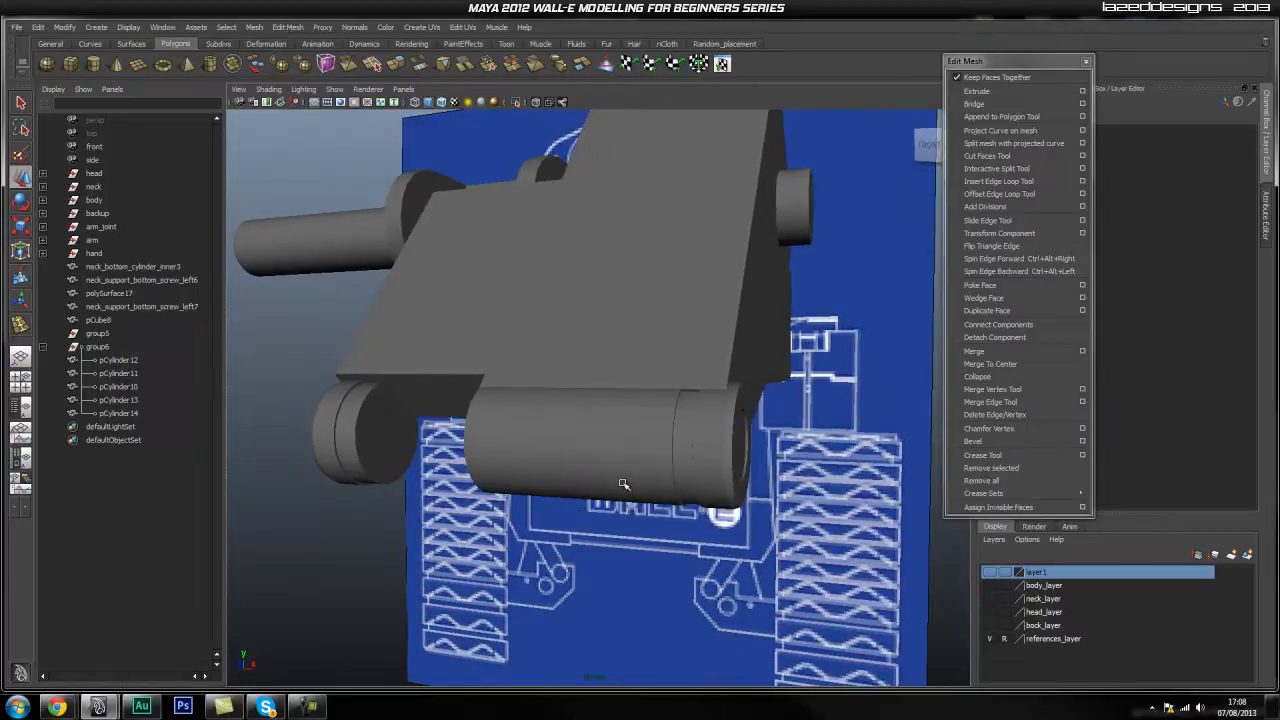
{"action": "left_click", "coordinate": [634, 447]}
{"action": "mouse_move", "coordinate": [634, 447]}
{"action": "left_mouse_down", "text": "alt"}
{"action": "mouse_move", "coordinate": [618, 463]}
{"action": "mouse_move", "coordinate": [634, 462]}
{"action": "left_mouse_up", "text": "alt"}
{"action": "key", "text": "ctrl+d"}
{"action": "left_click_drag", "start_coordinate": [810, 417], "coordinate": [663, 438]}
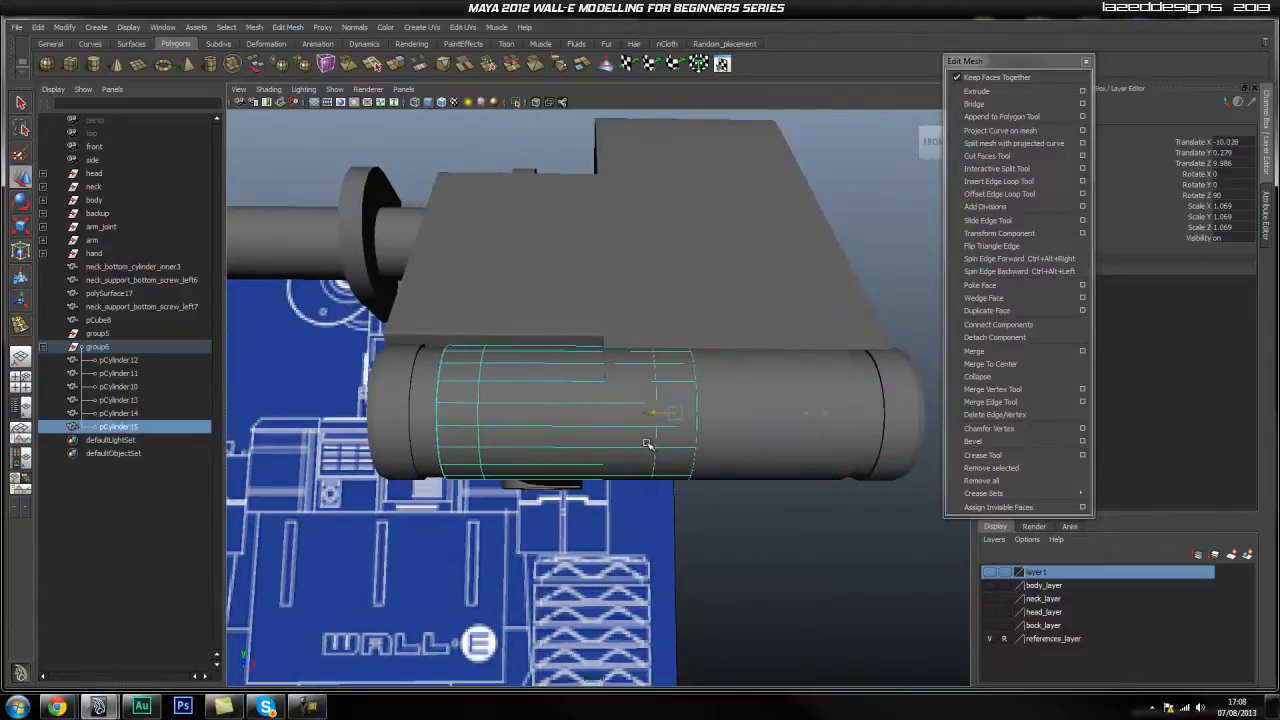
Adjust the duplicate sleeve pCylinder15's end vertices in the front view.
{"action": "right_click_drag", "start_coordinate": [582, 392], "coordinate": [533, 388]}
{"action": "left_click_drag", "start_coordinate": [762, 332], "coordinate": [575, 548]}
{"action": "key", "text": "space"}
{"action": "left_click_drag", "start_coordinate": [640, 468], "coordinate": [621, 472]}
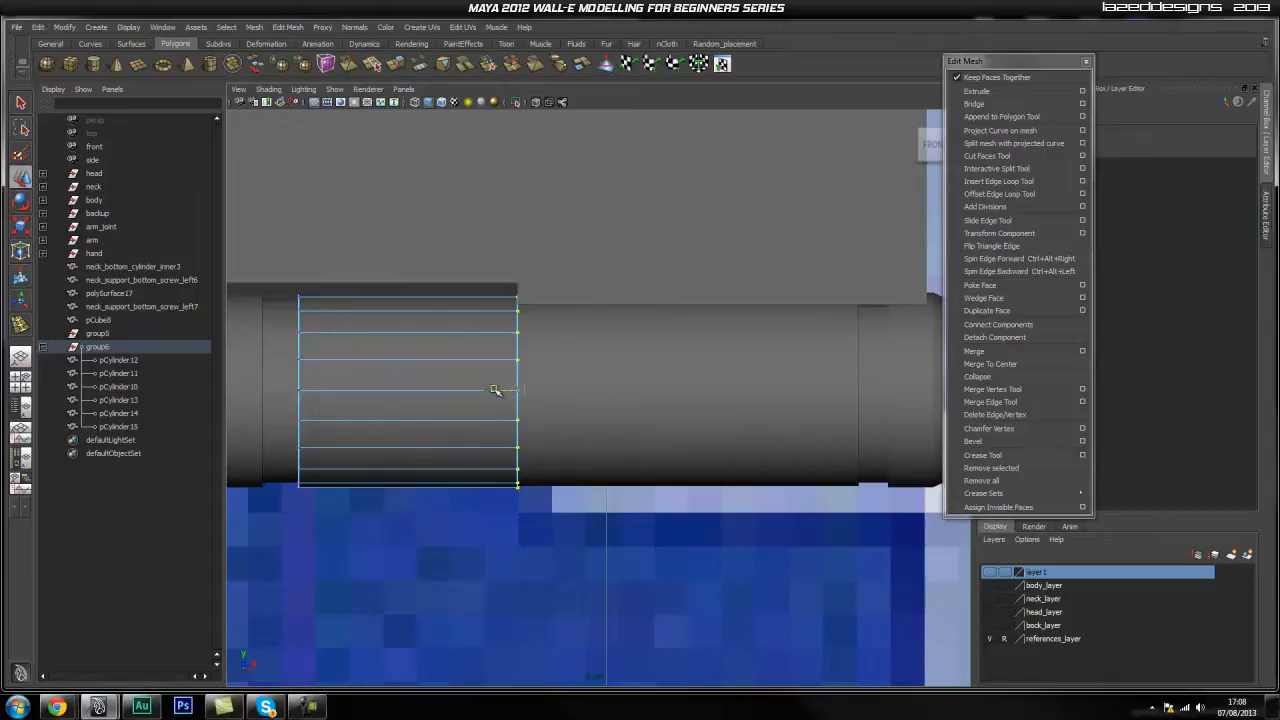
{"action": "left_click", "coordinate": [560, 500]}
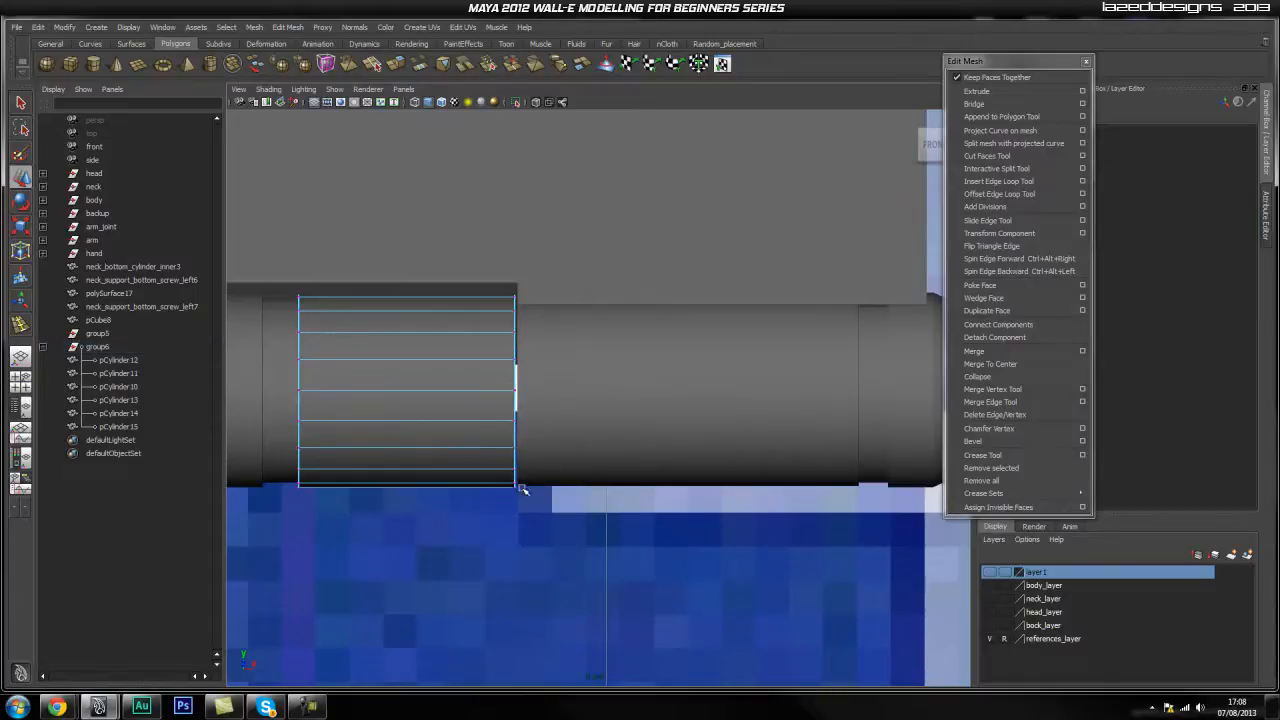
{"action": "middle_click_drag", "start_coordinate": [487, 347], "coordinate": [493, 367], "text": "alt"}
{"action": "left_click_drag", "start_coordinate": [575, 283], "coordinate": [371, 545]}
{"action": "right_click_drag", "start_coordinate": [400, 545], "coordinate": [706, 507], "text": "alt"}
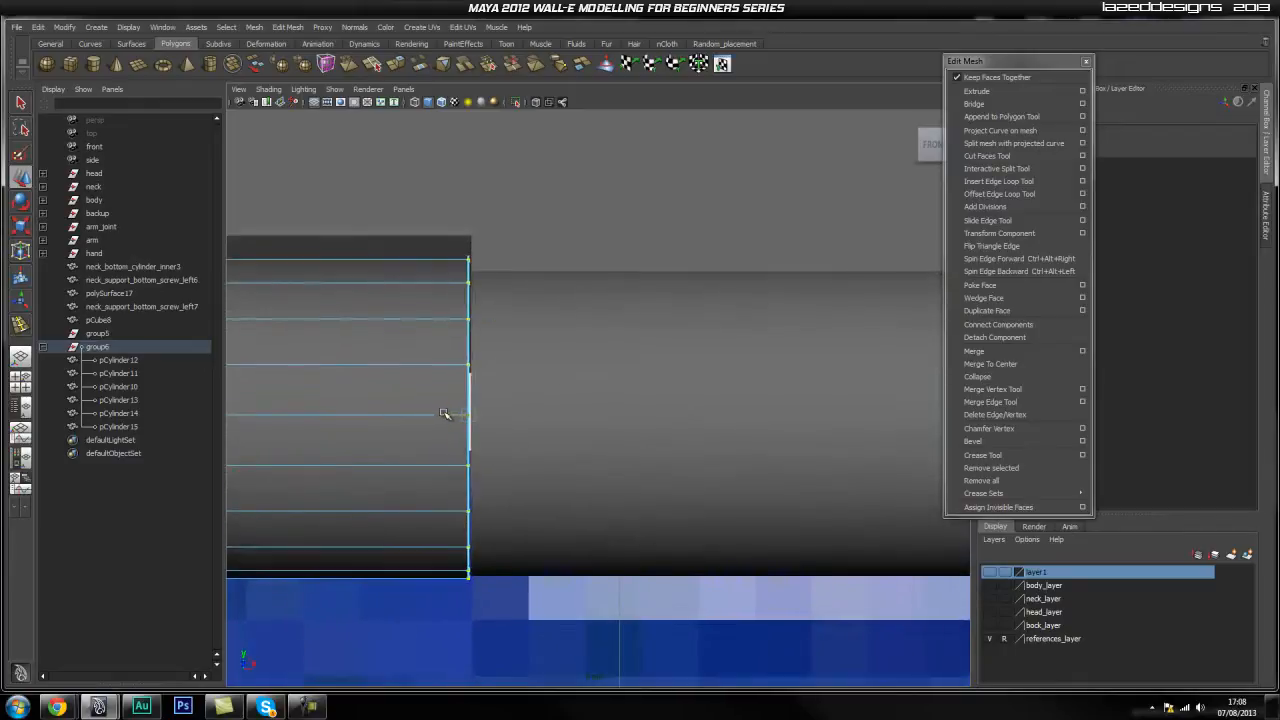
{"action": "middle_click_drag", "start_coordinate": [446, 414], "coordinate": [651, 445], "text": "alt"}
{"action": "right_click_drag", "start_coordinate": [530, 429], "coordinate": [575, 410]}
{"action": "left_click", "coordinate": [577, 467]}
{"action": "left_click", "coordinate": [706, 610]}
{"action": "left_click", "coordinate": [594, 490]}
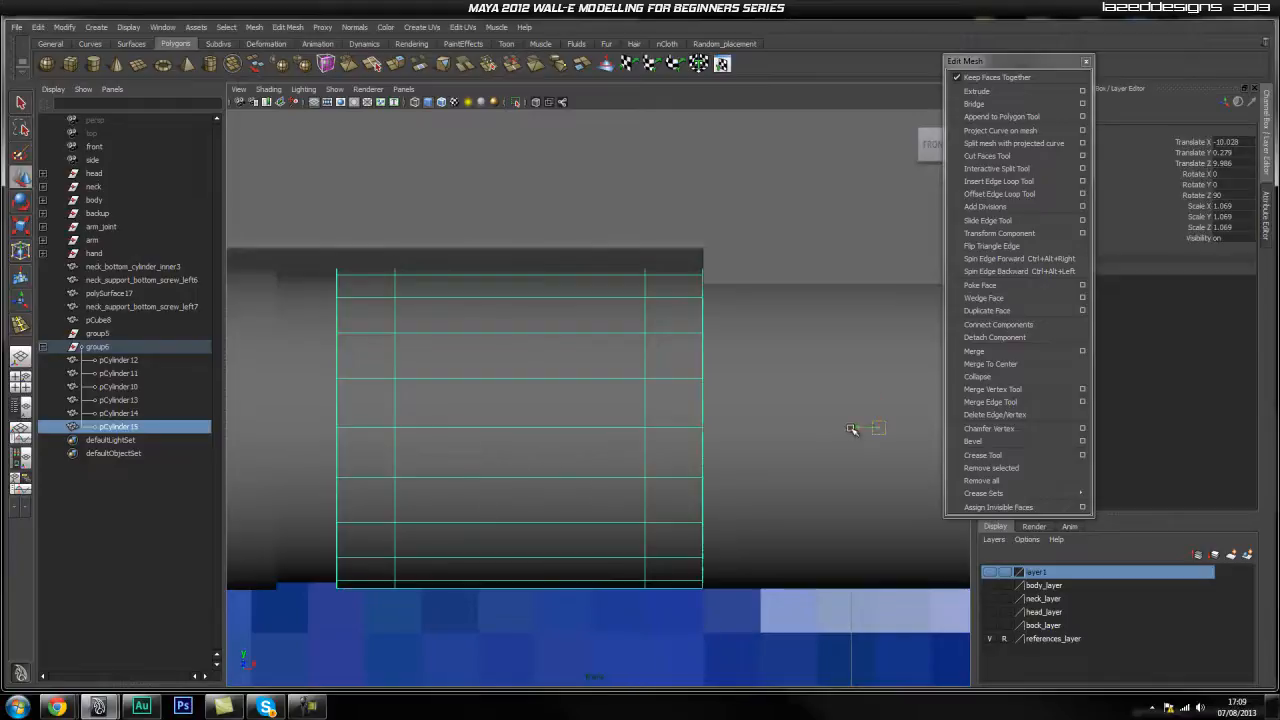
Select pCylinder15 together with the copied ring pCylinder14 and cap pCylinder13.
{"action": "key", "text": "space"}
{"action": "key", "text": "space"}
{"action": "left_click_drag", "start_coordinate": [459, 331], "coordinate": [507, 453]}
{"action": "middle_click_drag", "start_coordinate": [311, 455], "coordinate": [457, 451], "text": "alt"}
{"action": "left_click", "coordinate": [401, 448]}
{"action": "left_click", "coordinate": [457, 443]}
{"action": "key", "text": "space"}
{"action": "left_click_drag", "start_coordinate": [457, 440], "coordinate": [557, 511]}
{"action": "right_click_drag", "start_coordinate": [557, 511], "coordinate": [691, 549], "text": "alt"}
{"action": "left_click_drag", "start_coordinate": [691, 549], "coordinate": [665, 532], "text": "alt"}
{"action": "left_click", "coordinate": [665, 532]}
{"action": "left_click", "coordinate": [460, 482], "text": "shift"}
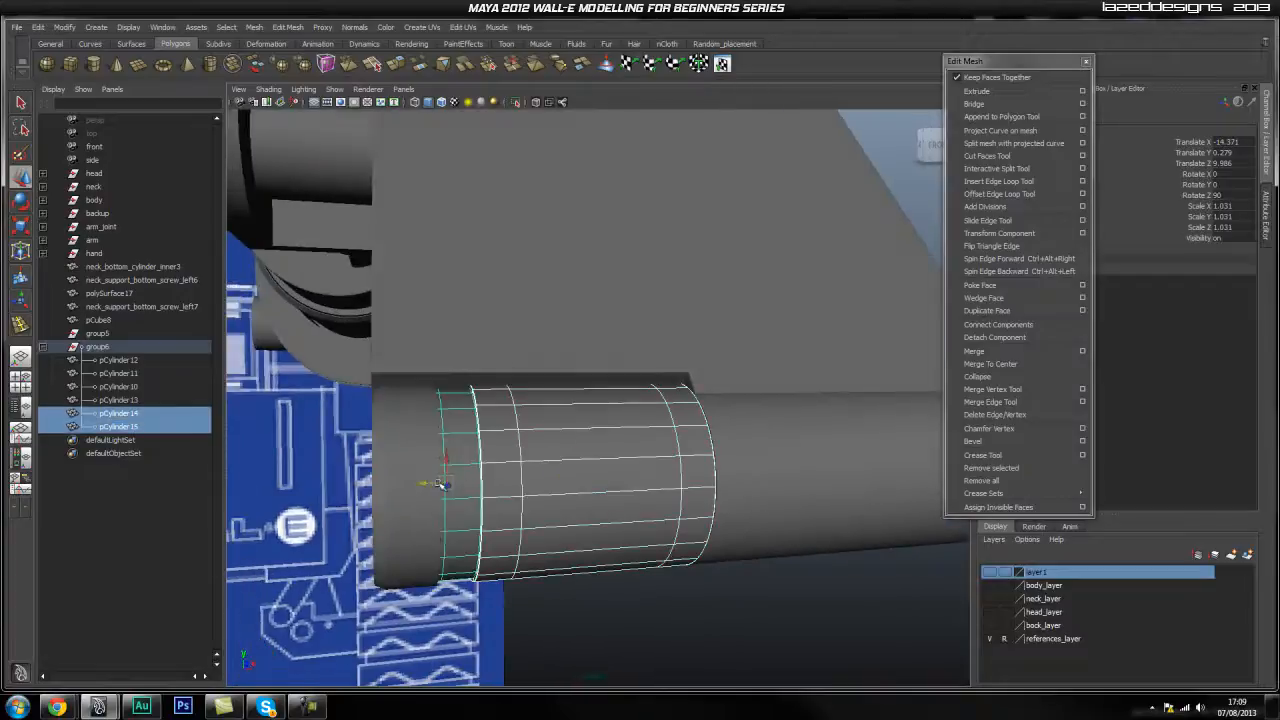
{"action": "left_click", "coordinate": [565, 548]}
{"action": "left_click", "coordinate": [462, 493]}
{"action": "left_click", "coordinate": [618, 469]}
{"action": "left_click", "coordinate": [455, 467], "text": "shift"}
{"action": "left_click", "coordinate": [412, 461], "text": "shift"}
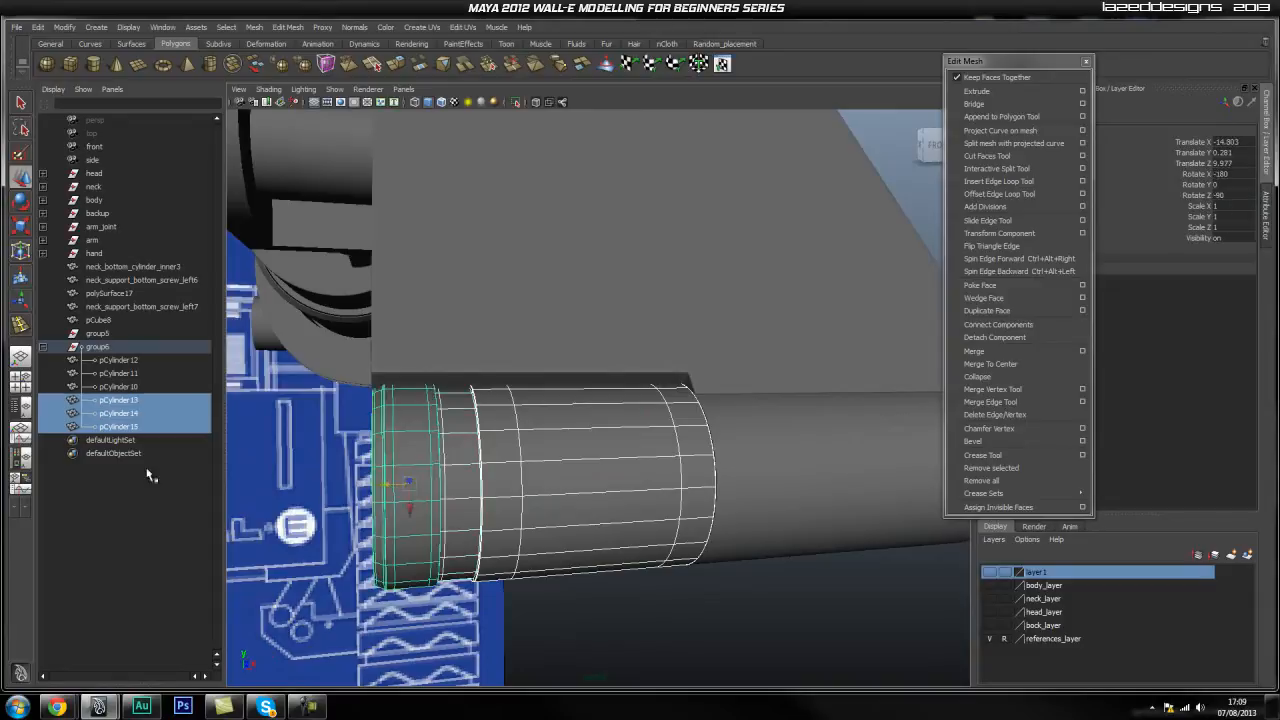
Group the new cap, ring and sleeve into group7 and centre its pivot.
{"action": "key", "text": "ctrl+g"}
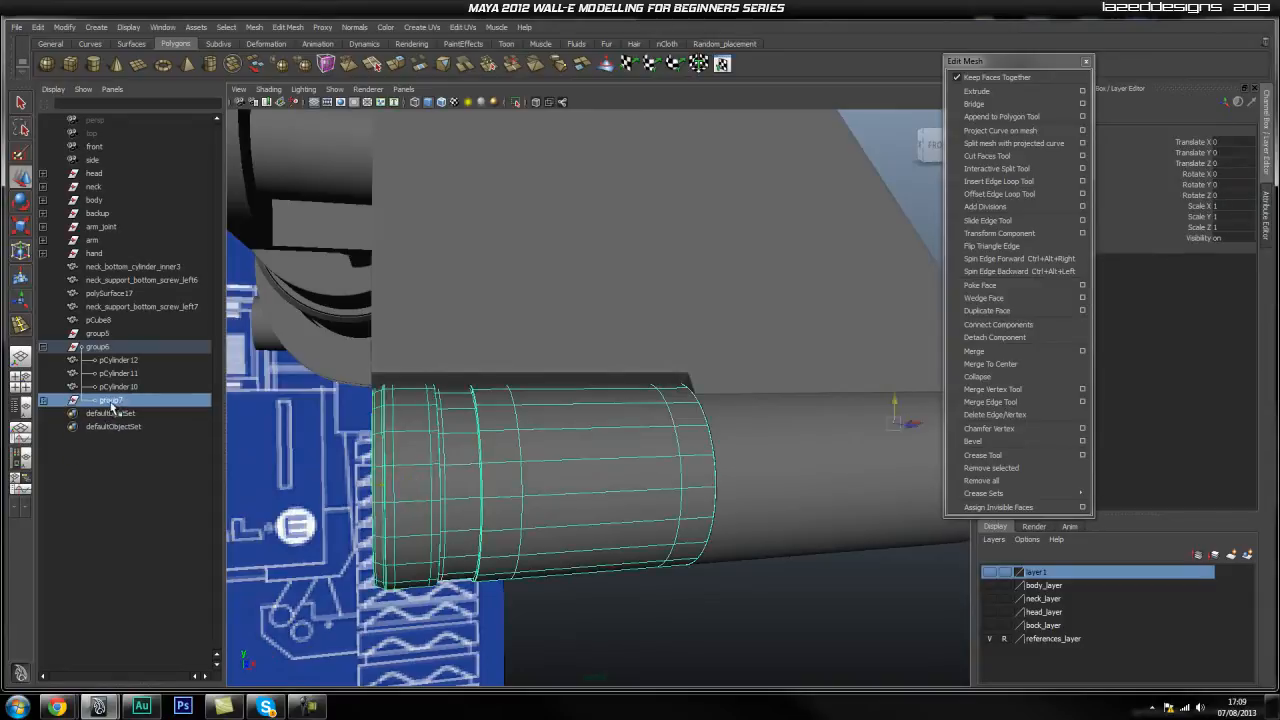
{"action": "key", "text": "space"}
{"action": "left_click", "coordinate": [388, 395]}
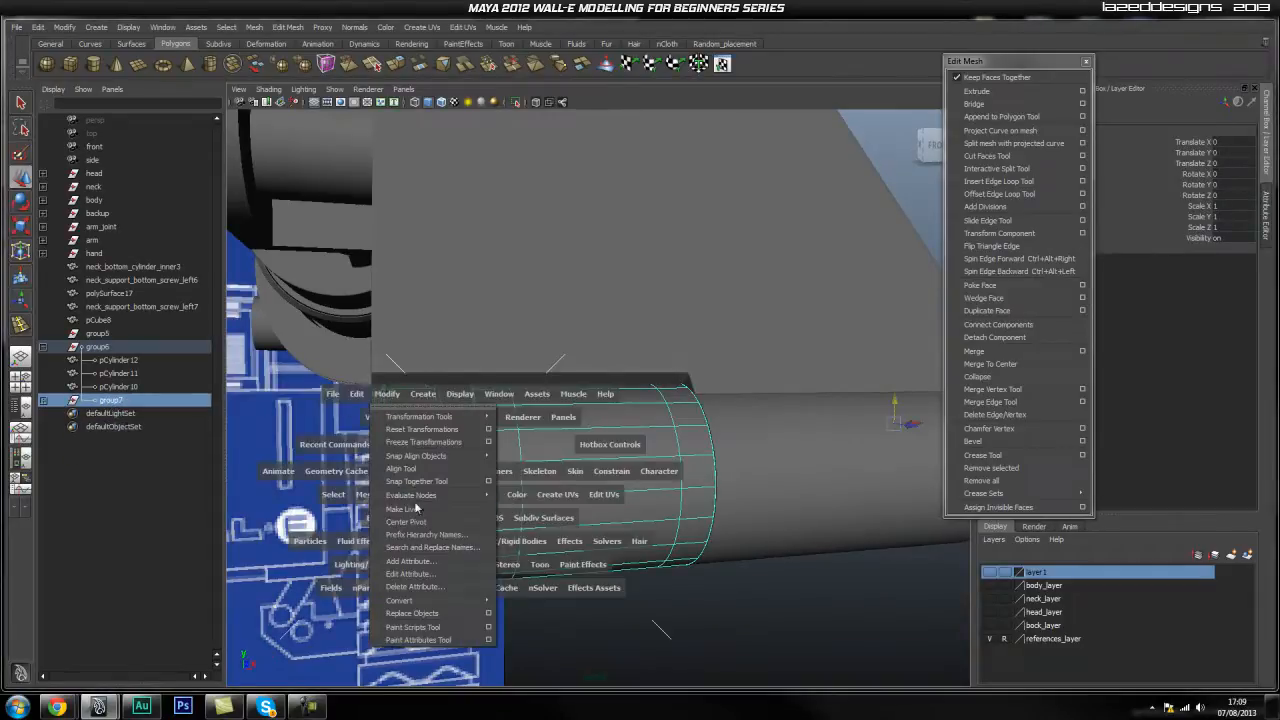
{"action": "left_click", "coordinate": [423, 522]}
Scale group7 uniformly to 0.879 and raise it slightly.
{"action": "left_click_drag", "start_coordinate": [425, 527], "coordinate": [643, 527], "text": "alt"}
{"action": "left_click_drag", "start_coordinate": [620, 470], "coordinate": [595, 495]}
{"action": "left_click_drag", "start_coordinate": [621, 449], "coordinate": [558, 476]}
{"action": "left_click_drag", "start_coordinate": [544, 402], "coordinate": [534, 400]}
{"action": "key", "text": "ctrl+z"}
Nudge group7 slightly left in the front view, to Translate X -0.408, Y 0.316.
{"action": "left_click_drag", "start_coordinate": [441, 440], "coordinate": [491, 437], "text": "alt"}
{"action": "key", "text": "space"}
{"action": "key", "text": "space"}
{"action": "middle_click_drag", "start_coordinate": [484, 455], "coordinate": [529, 477], "text": "alt"}
{"action": "left_click_drag", "start_coordinate": [662, 400], "coordinate": [605, 409]}
{"action": "middle_click_drag", "start_coordinate": [659, 399], "coordinate": [563, 426], "text": "alt"}
{"action": "key", "text": "space"}
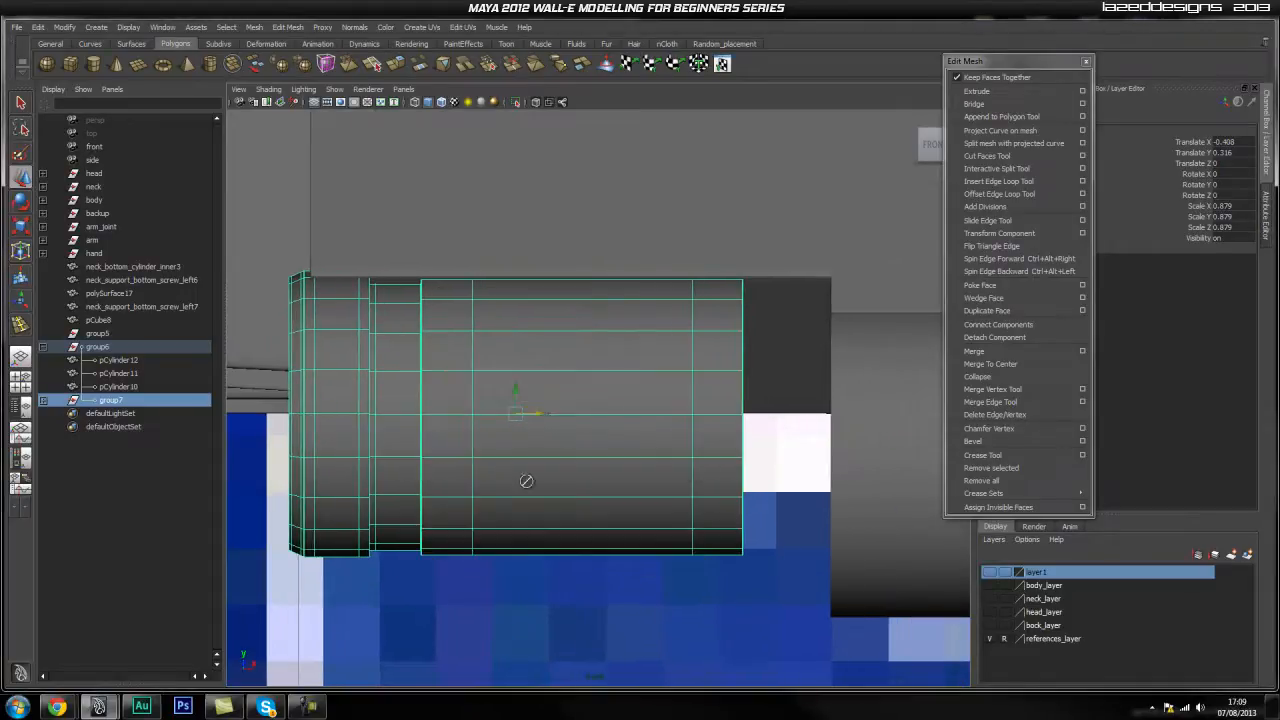
{"action": "key", "text": "space"}
{"action": "left_click_drag", "start_coordinate": [584, 446], "coordinate": [584, 417]}
{"action": "left_click_drag", "start_coordinate": [540, 474], "coordinate": [637, 496], "text": "alt"}
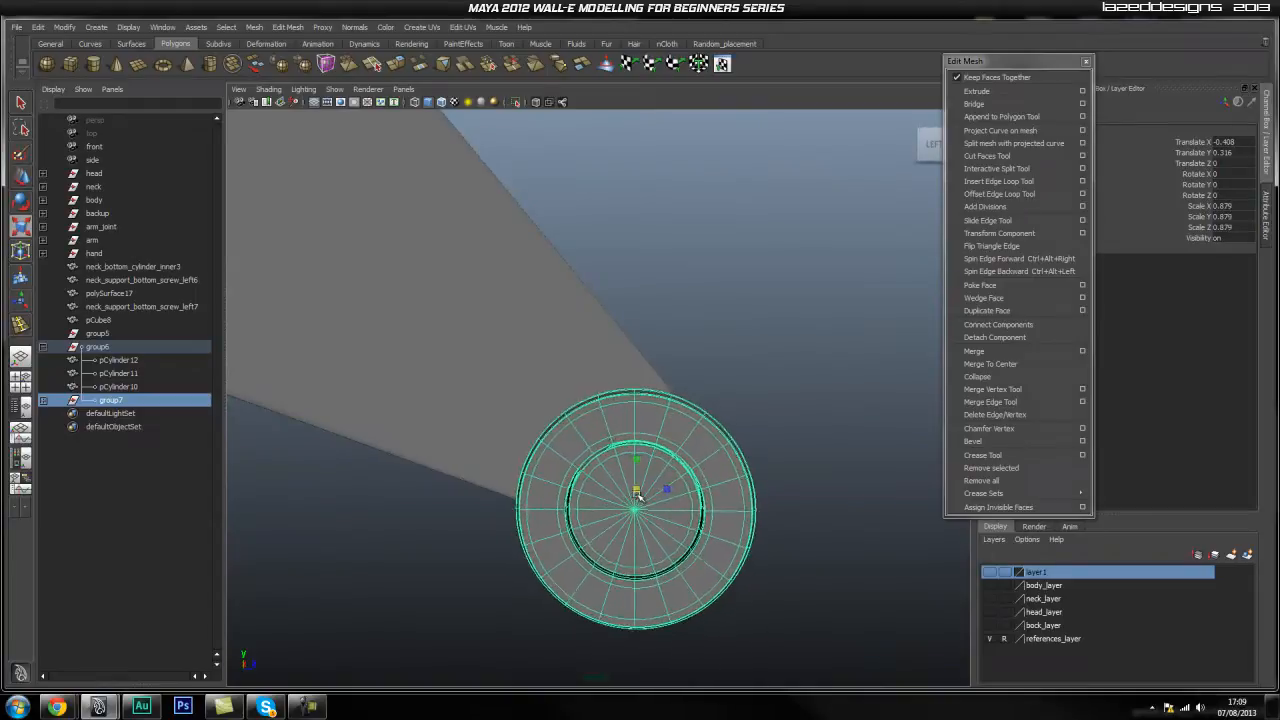
Fine-tune group7 by scaling it up slightly and nudging it up.
{"action": "left_click", "coordinate": [751, 400]}
{"action": "left_click_drag", "start_coordinate": [751, 400], "coordinate": [640, 470], "text": "alt"}
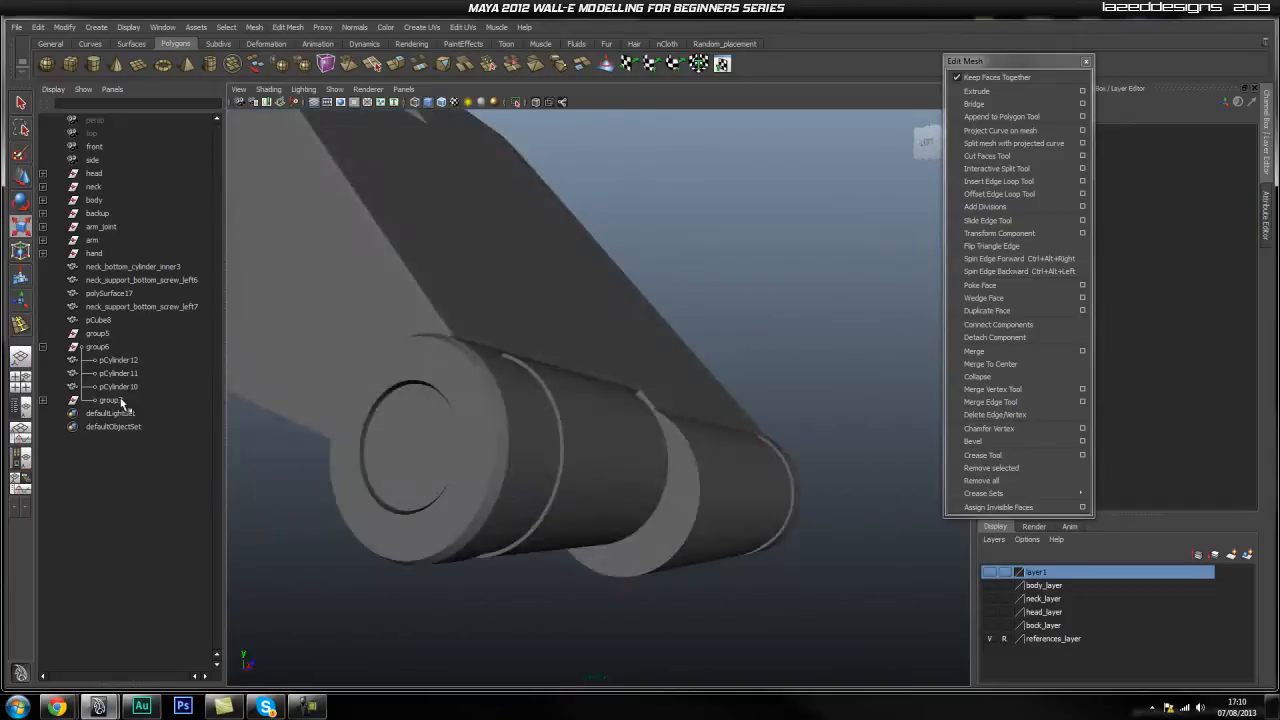
{"action": "left_click", "coordinate": [122, 402]}
{"action": "left_click_drag", "start_coordinate": [517, 457], "coordinate": [518, 458]}
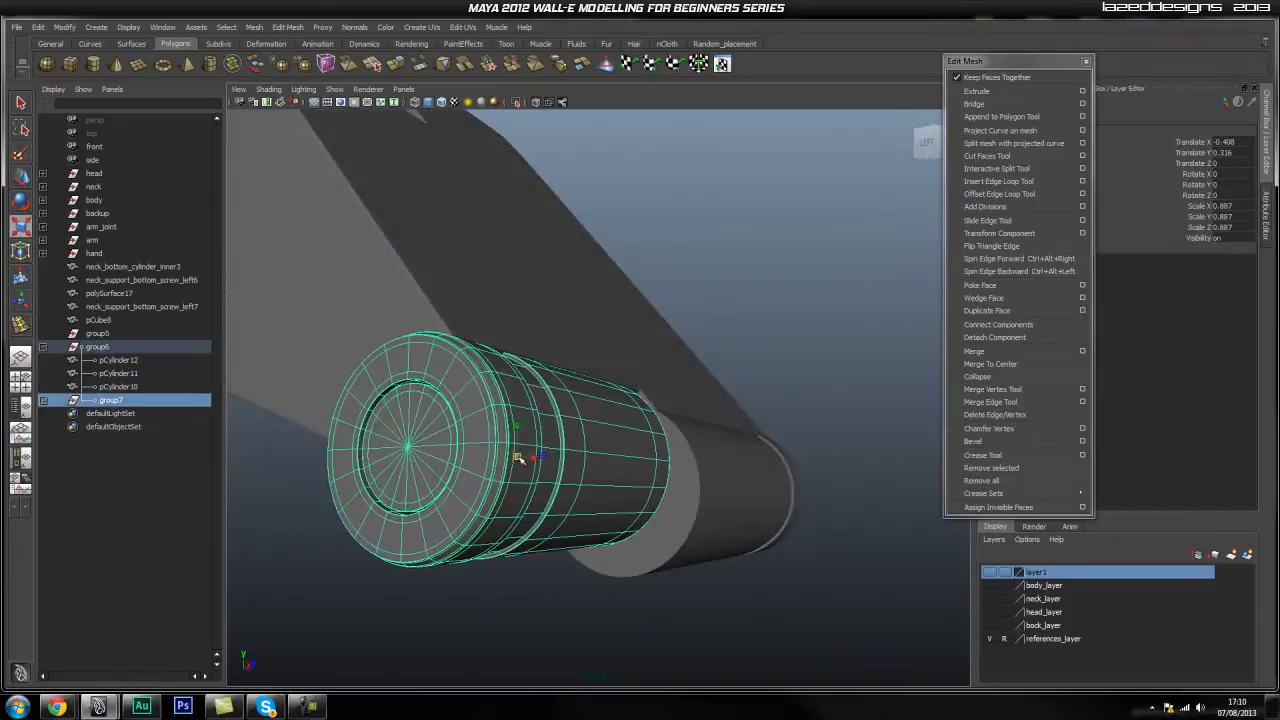
{"action": "left_click", "coordinate": [856, 302]}
{"action": "left_click_drag", "start_coordinate": [565, 408], "coordinate": [465, 400], "text": "alt"}
{"action": "middle_click_drag", "start_coordinate": [369, 411], "coordinate": [457, 394], "text": "alt"}
{"action": "right_click_drag", "start_coordinate": [457, 394], "coordinate": [460, 437], "text": "alt"}
{"action": "left_click_drag", "start_coordinate": [460, 437], "coordinate": [477, 425], "text": "alt"}
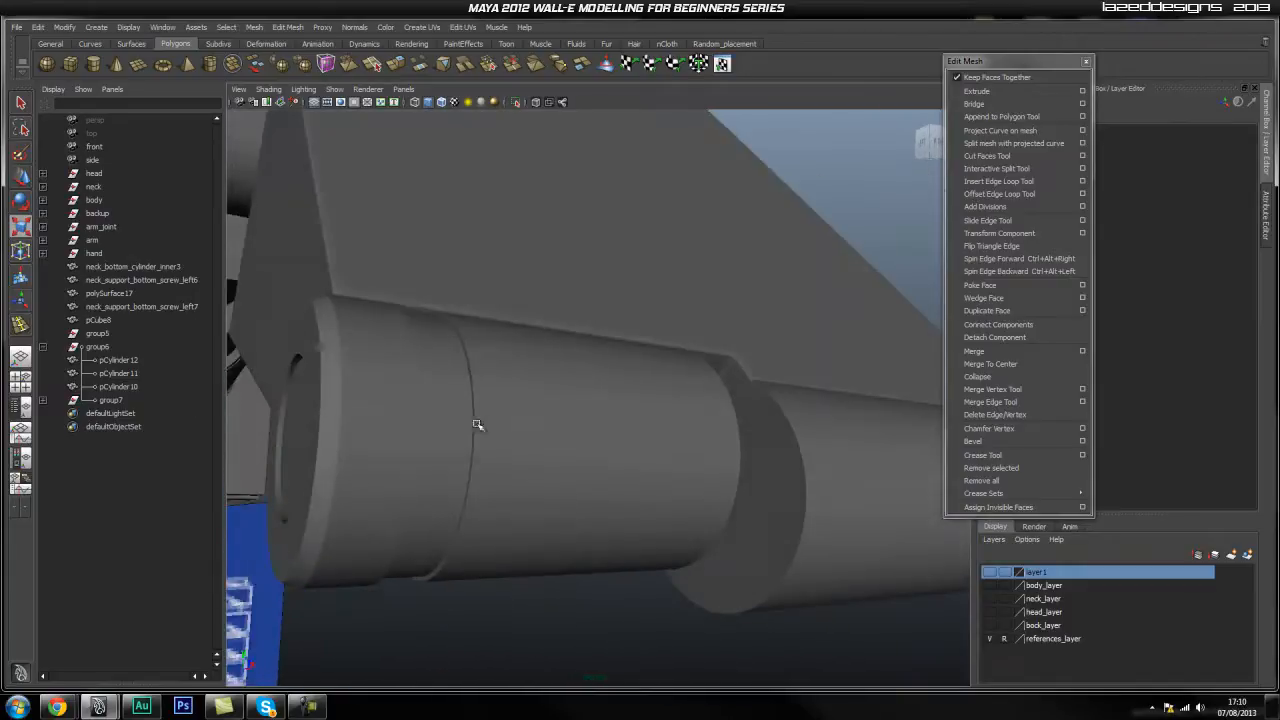
{"action": "left_click", "coordinate": [110, 400]}
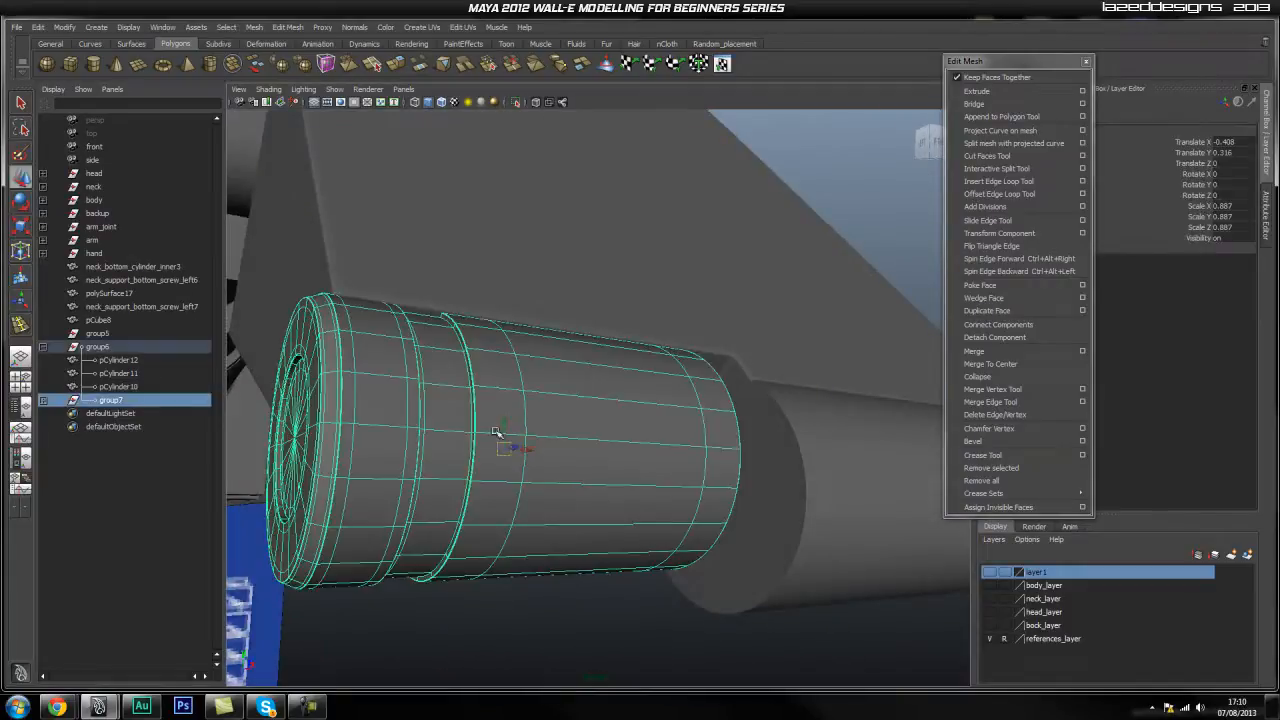
{"action": "left_click_drag", "start_coordinate": [501, 428], "coordinate": [502, 428]}
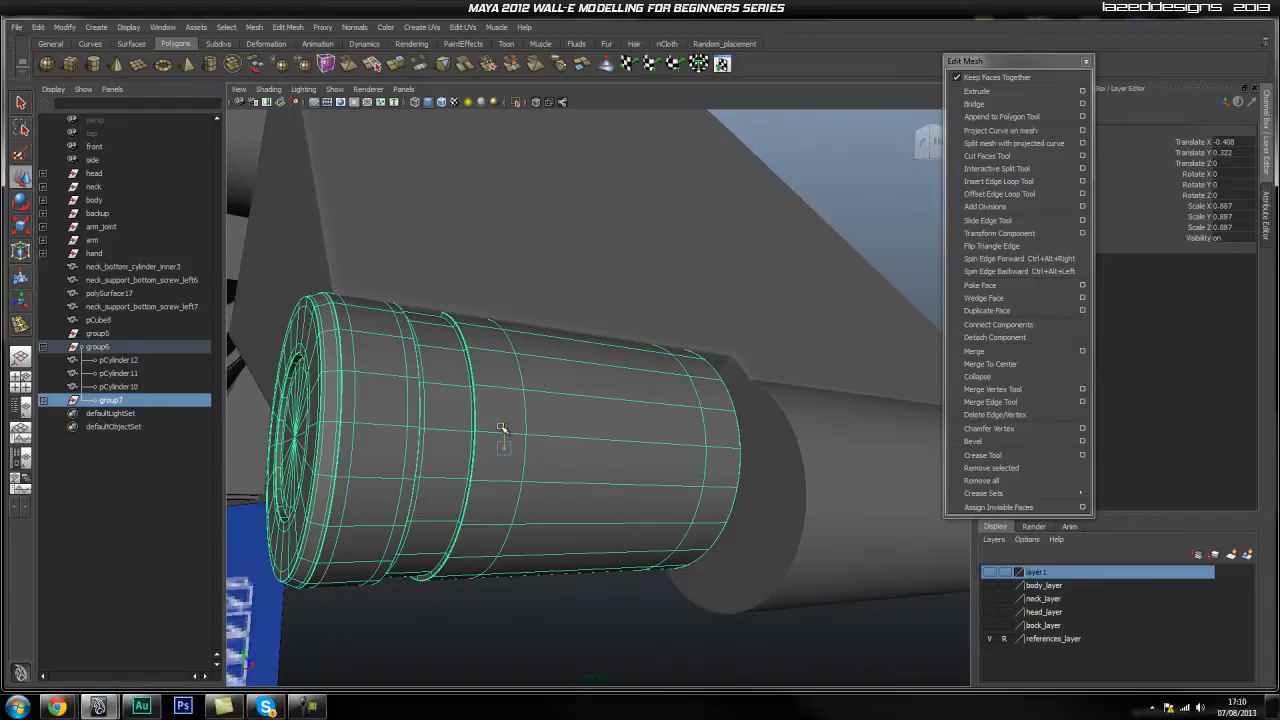
{"action": "left_click", "coordinate": [851, 192]}
In the front view, stretch one cylinder's right-end vertices outward, then return to object mode.
{"action": "left_click_drag", "start_coordinate": [667, 381], "coordinate": [641, 380], "text": "alt"}
{"action": "left_click", "coordinate": [582, 408]}
{"action": "key", "text": "space"}
{"action": "left_click_drag", "start_coordinate": [582, 408], "coordinate": [583, 436]}
{"action": "middle_click_drag", "start_coordinate": [721, 440], "coordinate": [619, 436], "text": "alt"}
{"action": "key", "text": "1"}
{"action": "right_click_drag", "start_coordinate": [540, 402], "coordinate": [480, 398]}
{"action": "left_click_drag", "start_coordinate": [671, 265], "coordinate": [542, 606]}
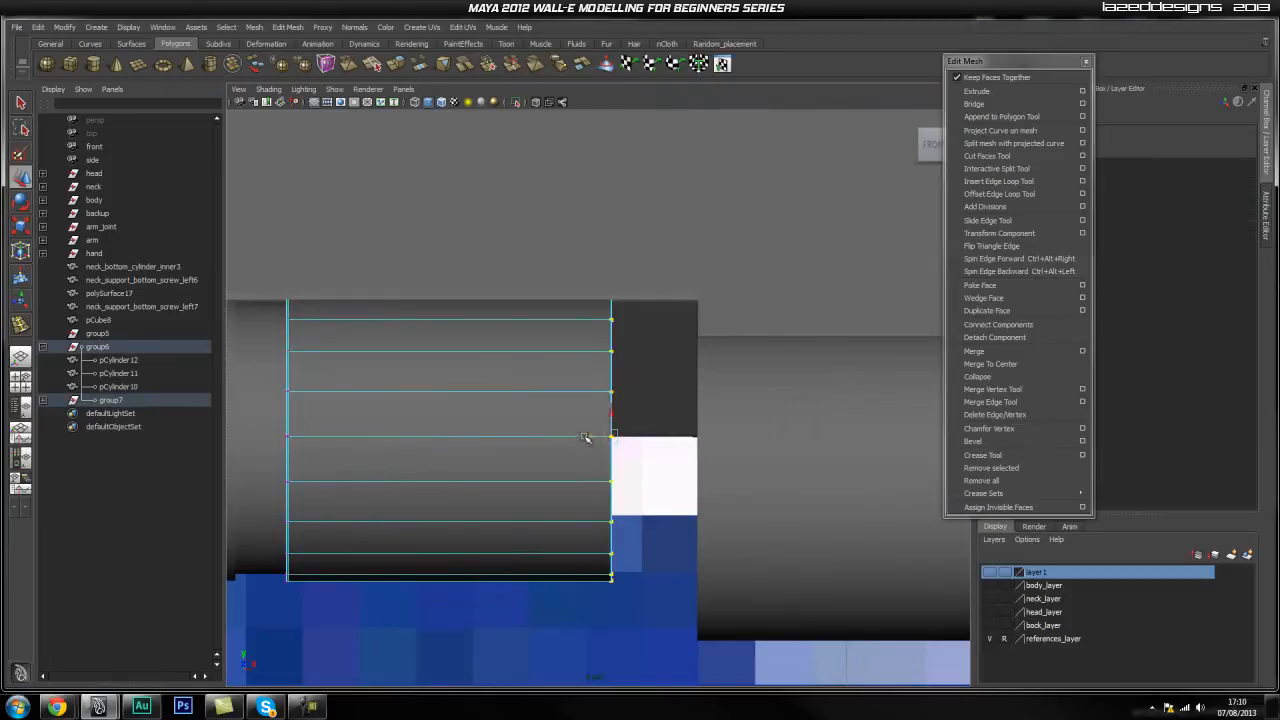
{"action": "left_click_drag", "start_coordinate": [585, 437], "coordinate": [655, 436]}
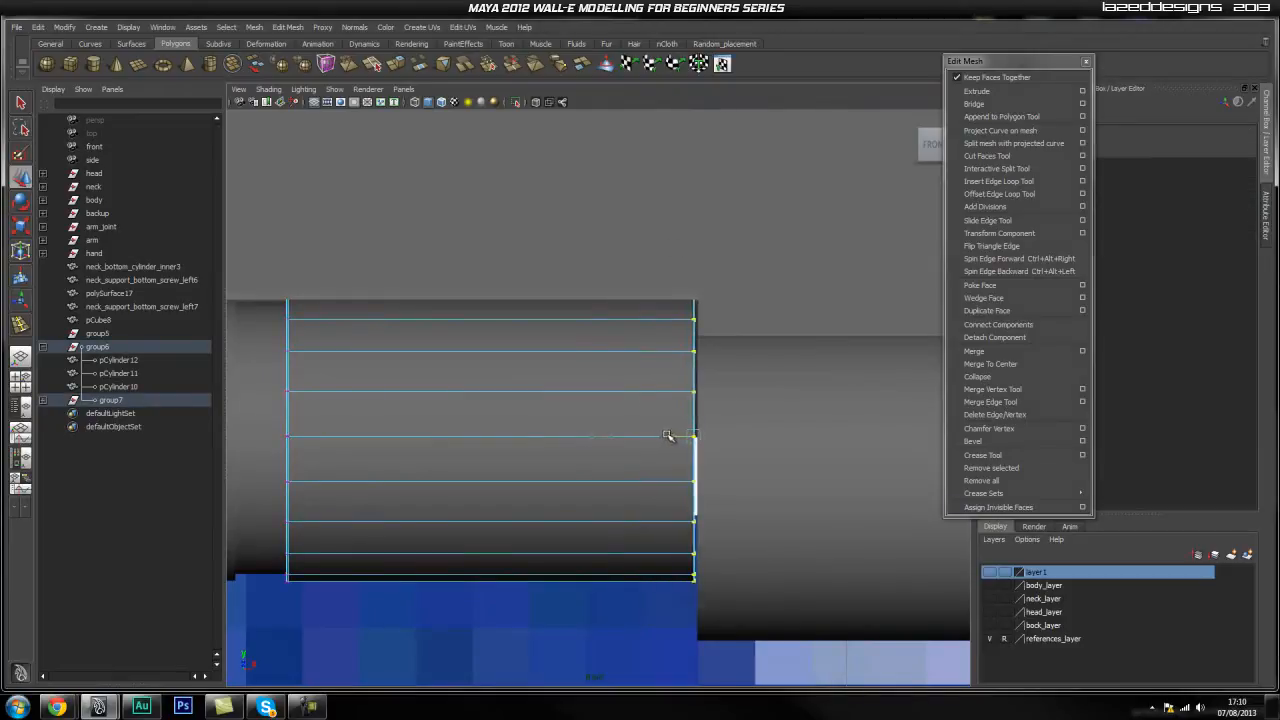
{"action": "right_click_drag", "start_coordinate": [563, 458], "coordinate": [563, 440]}
{"action": "left_click", "coordinate": [557, 563]}
{"action": "left_click", "coordinate": [557, 577]}
Return to perspective and tumble and dolly around the hinge beside the blueprints.
{"action": "key", "text": "space"}
{"action": "left_click_drag", "start_coordinate": [521, 441], "coordinate": [529, 404]}
{"action": "left_click_drag", "start_coordinate": [566, 525], "coordinate": [592, 554], "text": "alt"}
{"action": "middle_click_drag", "start_coordinate": [688, 508], "coordinate": [660, 506], "text": "alt"}
{"action": "right_click_drag", "start_coordinate": [660, 506], "coordinate": [546, 506], "text": "alt"}
{"action": "middle_click_drag", "start_coordinate": [557, 470], "coordinate": [577, 495], "text": "alt"}
{"action": "right_click_drag", "start_coordinate": [615, 483], "coordinate": [540, 486], "text": "alt"}
{"action": "left_click_drag", "start_coordinate": [515, 486], "coordinate": [646, 494], "text": "alt"}
{"action": "right_click_drag", "start_coordinate": [500, 498], "coordinate": [564, 504], "text": "alt"}
{"action": "left_click_drag", "start_coordinate": [564, 503], "coordinate": [480, 491], "text": "alt"}
Inspect the cylinder ends, including pCylinder12, from the side, then clear the selection.
{"action": "left_click", "coordinate": [405, 452]}
{"action": "left_click_drag", "start_coordinate": [405, 452], "coordinate": [623, 477], "text": "alt"}
{"action": "left_click_drag", "start_coordinate": [455, 449], "coordinate": [627, 460], "text": "alt"}
{"action": "left_click", "coordinate": [765, 478]}
{"action": "left_click_drag", "start_coordinate": [811, 566], "coordinate": [577, 475], "text": "alt"}
{"action": "left_click", "coordinate": [735, 598]}
Collapse group6 in the Outliner and orbit to a higher angle over the arm.
{"action": "scroll", "coordinate": [734, 590], "scroll_direction": "down", "scroll_amount": 5}
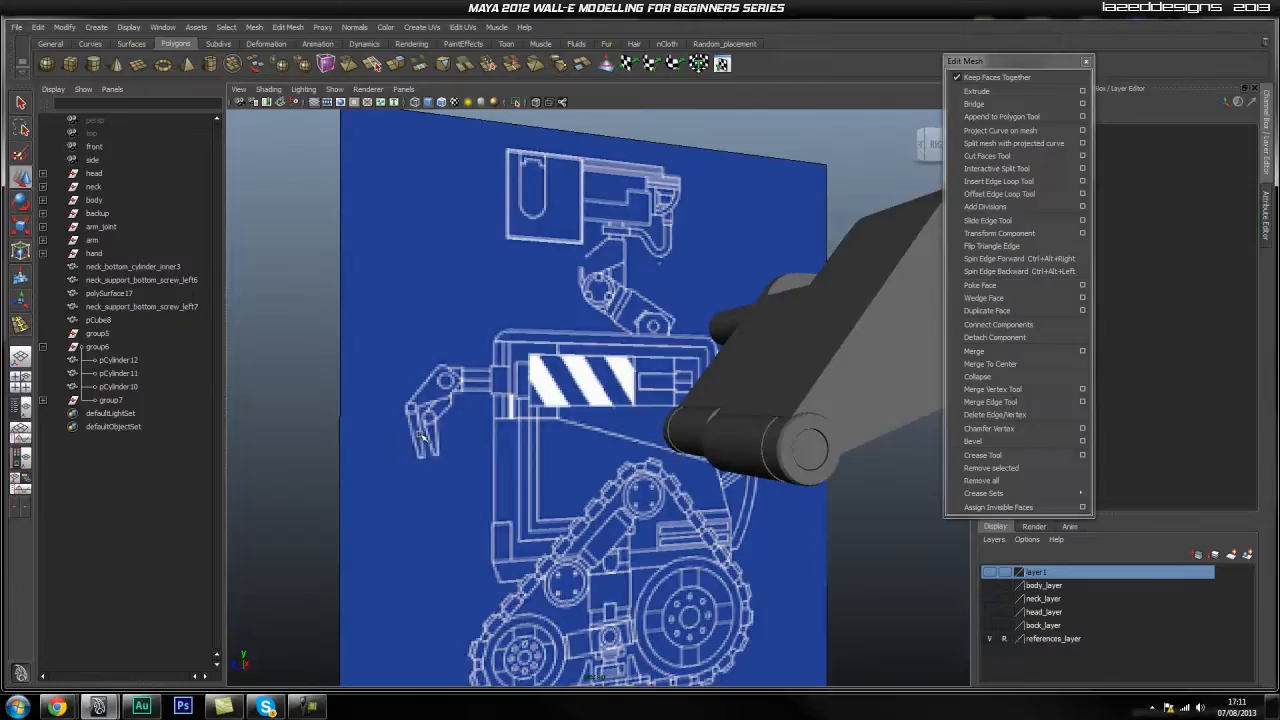
{"action": "left_click", "coordinate": [42, 346]}
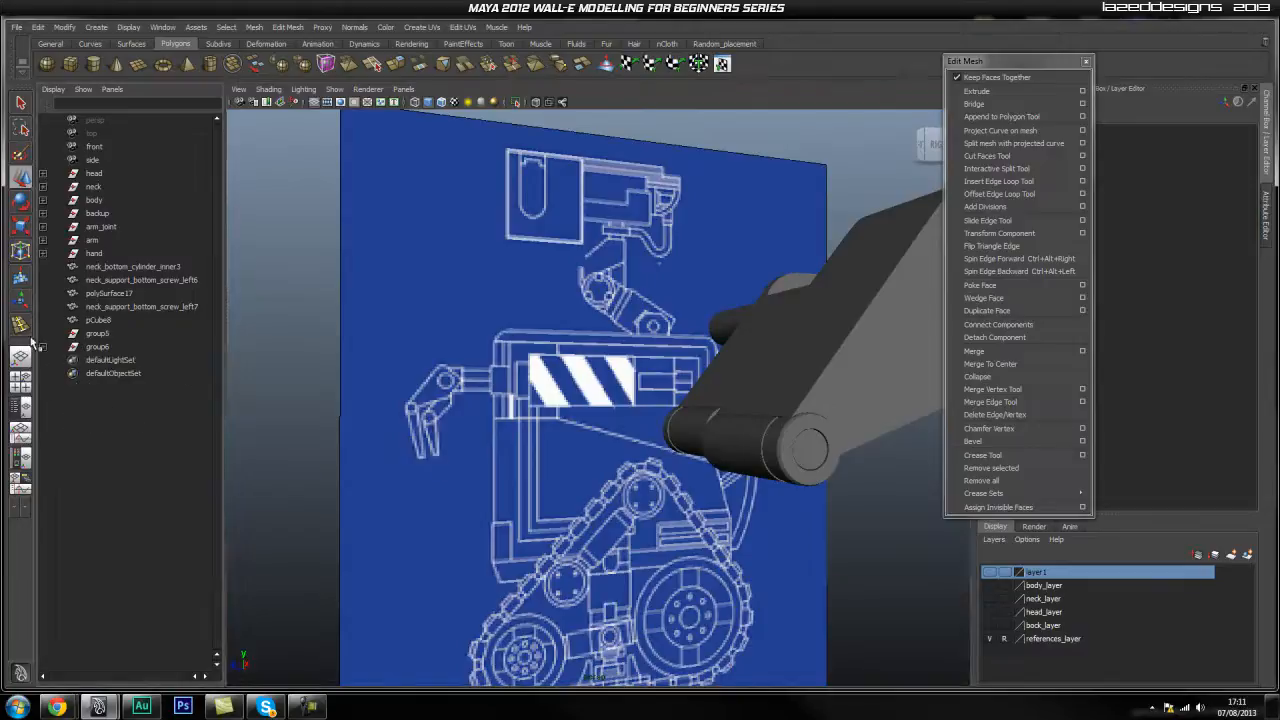
{"action": "left_click", "coordinate": [97, 347]}
{"action": "left_click", "coordinate": [100, 333]}
{"action": "left_click_drag", "start_coordinate": [425, 404], "coordinate": [482, 358], "text": "alt"}
{"action": "scroll", "coordinate": [492, 336], "scroll_direction": "down", "scroll_amount": 4}
{"action": "left_click_drag", "start_coordinate": [547, 291], "coordinate": [549, 334], "text": "alt"}
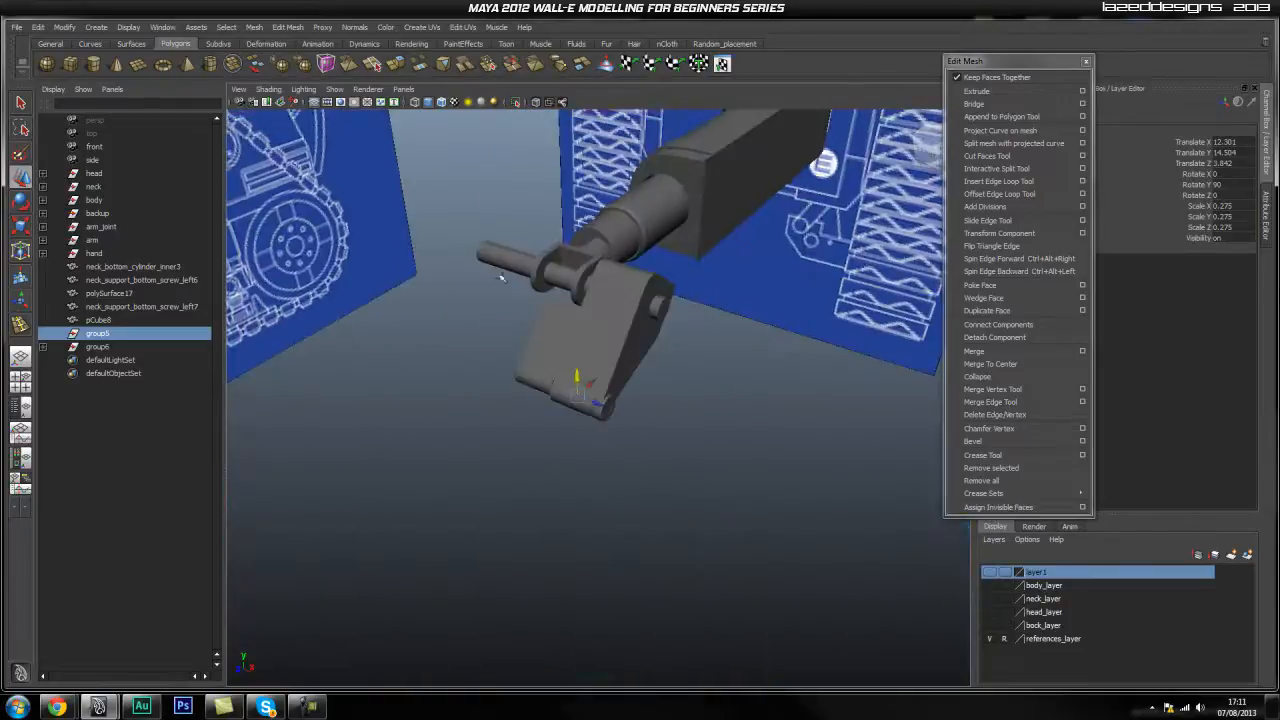
{"action": "scroll", "coordinate": [484, 221], "scroll_direction": "down", "scroll_amount": 4}
Marquee-select all the arm meshes and delete their construction history.
{"action": "left_click_drag", "start_coordinate": [476, 174], "coordinate": [873, 473]}
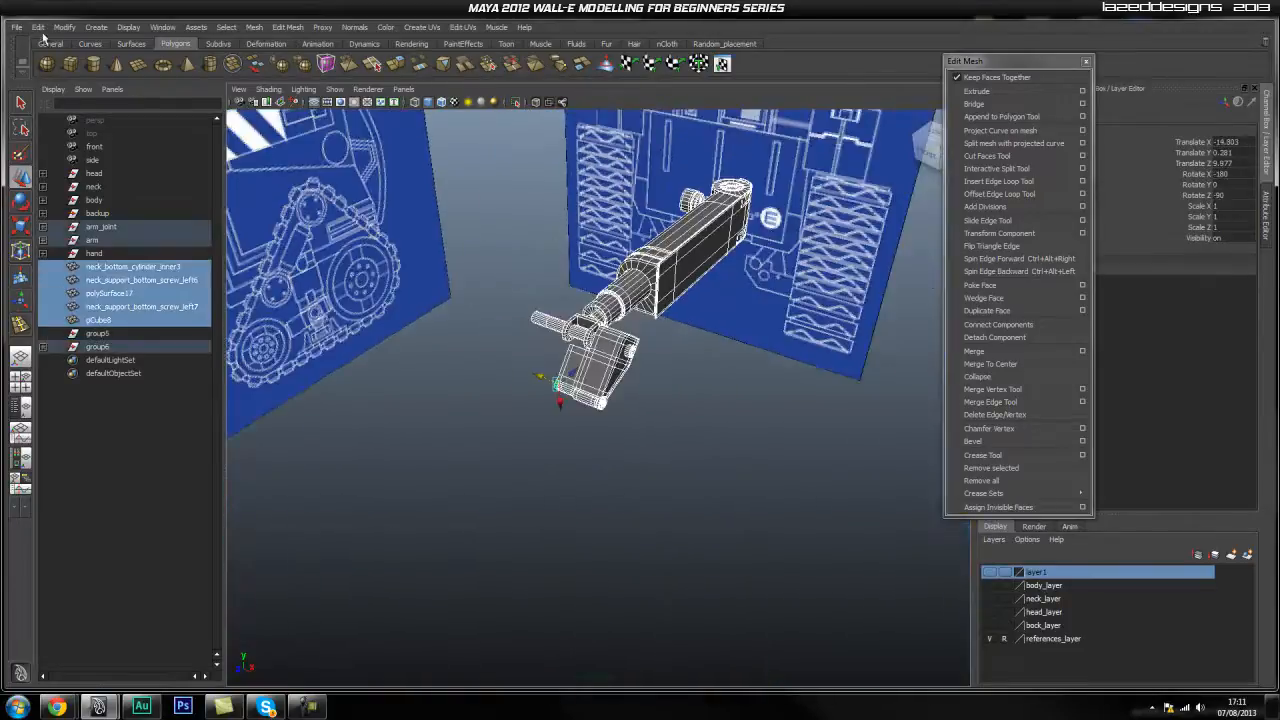
{"action": "left_click", "coordinate": [38, 27]}
{"action": "mouse_move", "coordinate": [160, 177]}
{"action": "left_click", "coordinate": [197, 184]}
Delete group5 from the Outliner and look at the hand from below.
{"action": "left_click", "coordinate": [424, 229]}
{"action": "left_click", "coordinate": [108, 334]}
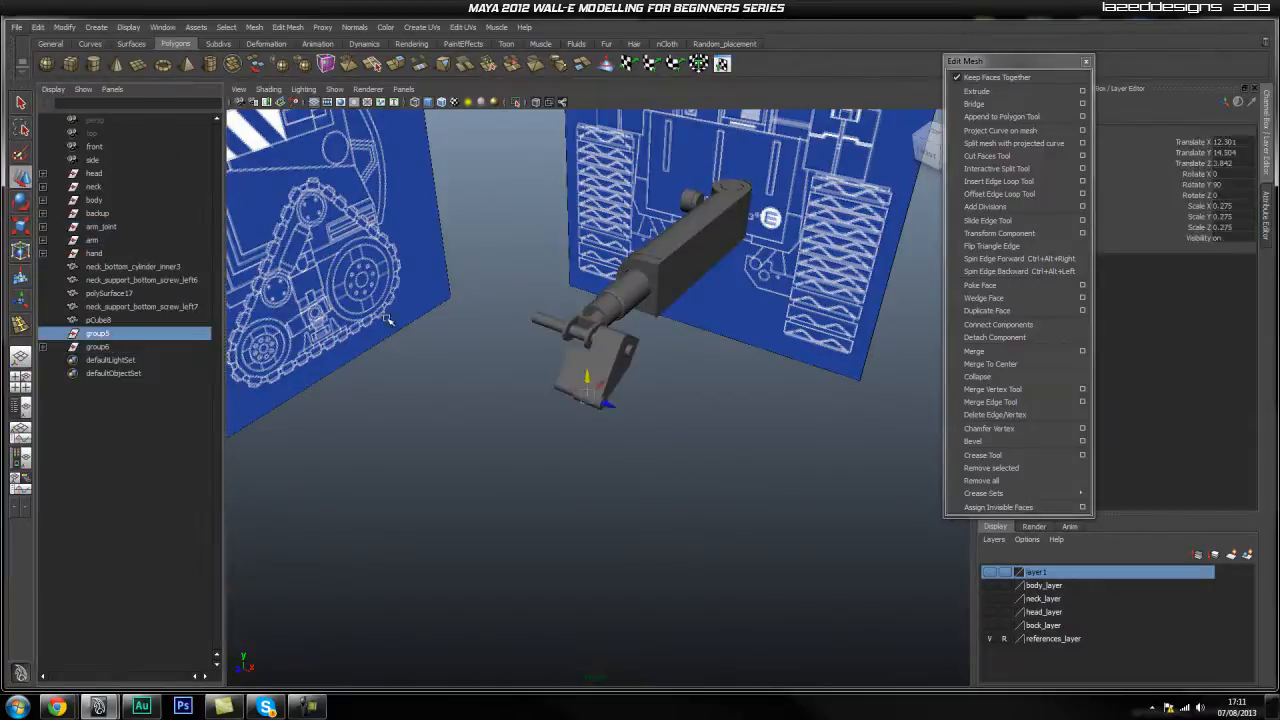
{"action": "key", "text": "Delete"}
{"action": "scroll", "coordinate": [589, 274], "scroll_direction": "up", "scroll_amount": 5}
{"action": "left_click_drag", "start_coordinate": [590, 275], "coordinate": [575, 318], "text": "alt"}
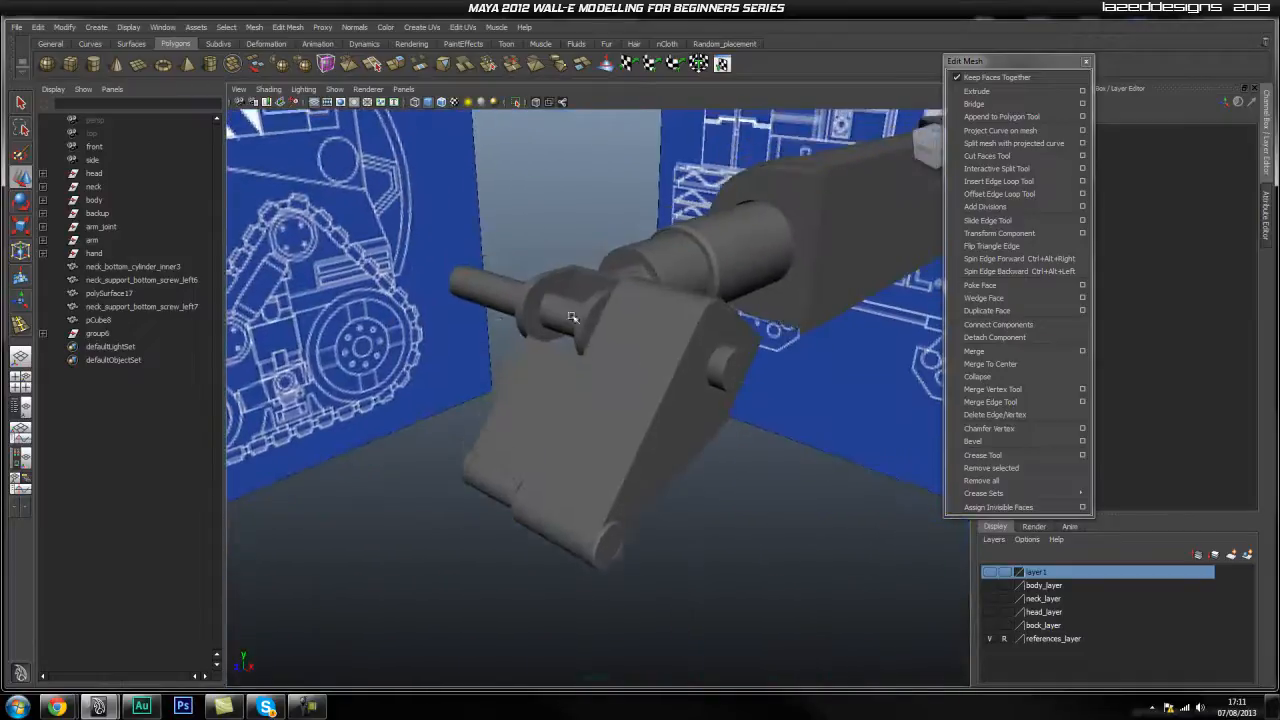
Frame pCube8 and rename it finger_big_top_left.
{"action": "left_click", "coordinate": [96, 320]}
{"action": "key", "text": "f"}
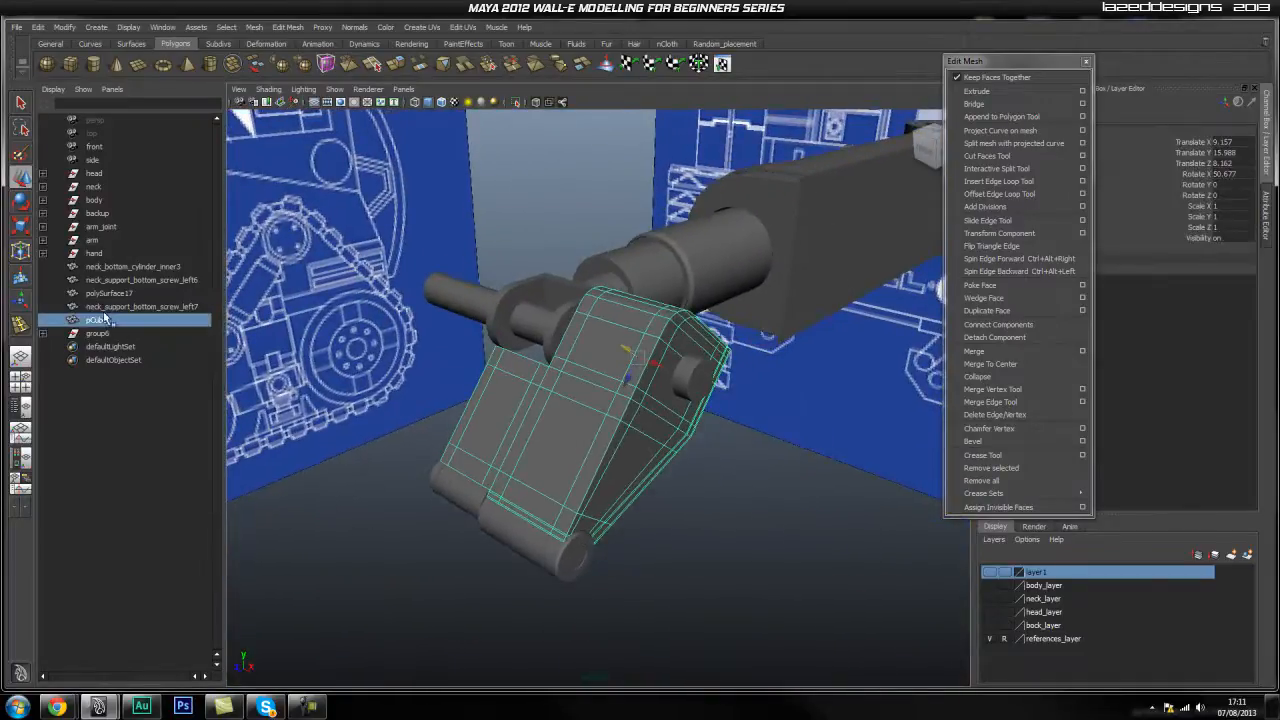
{"action": "double_click", "coordinate": [98, 320]}
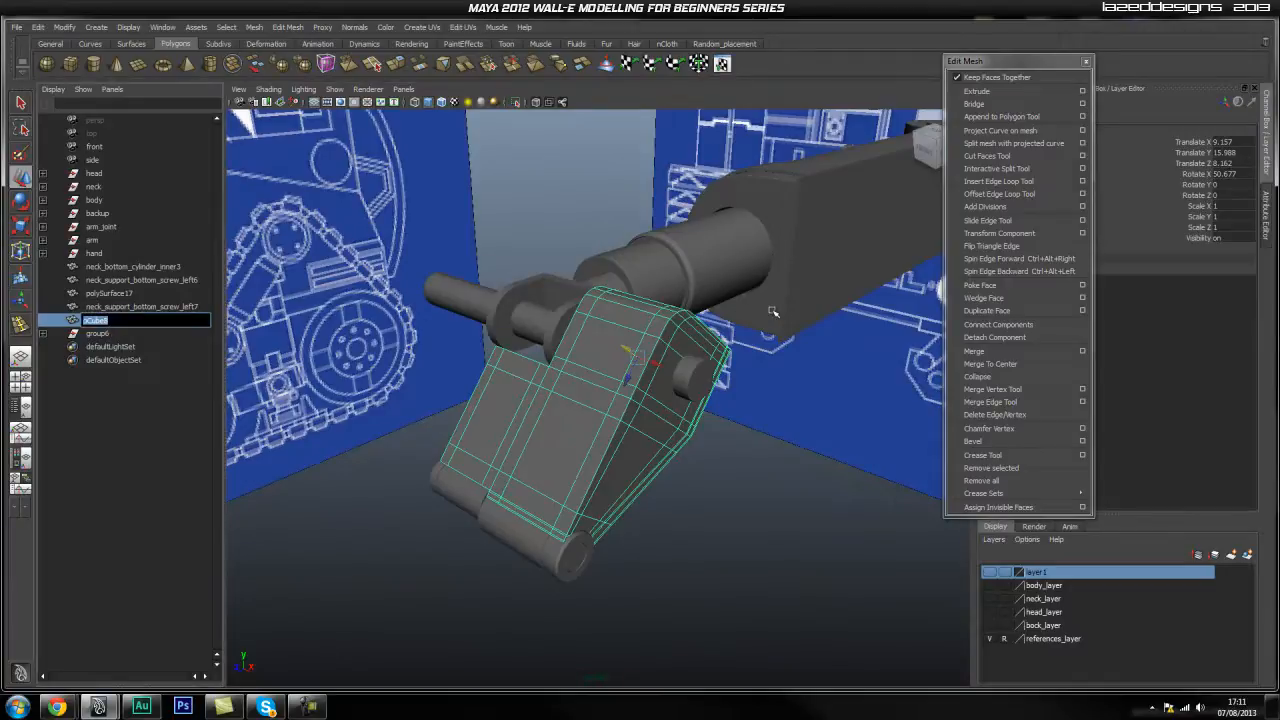
{"action": "type", "text": "Big"}
{"action": "key", "text": "Return"}
{"action": "double_click", "coordinate": [128, 321]}
{"action": "left_click", "coordinate": [166, 320]}
{"action": "type", "text": "_left"}
{"action": "key", "text": "Return"}
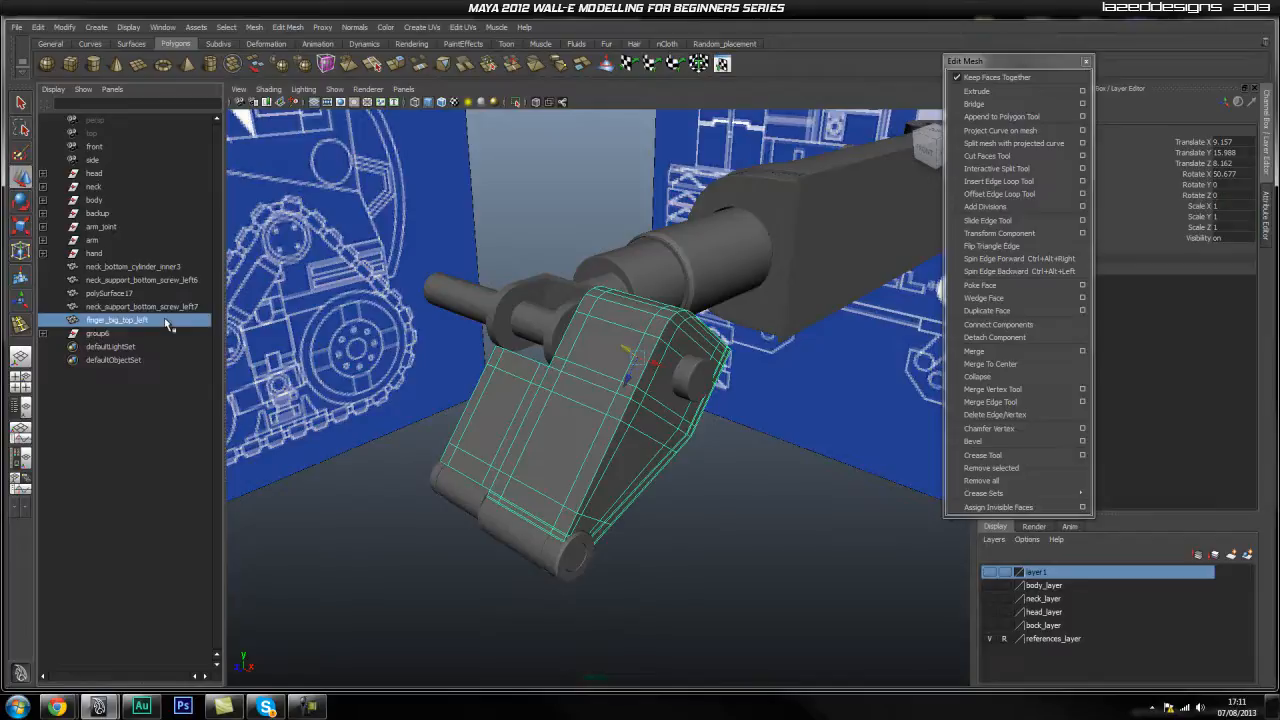
Rename neck_support_bottom_screw_left7 to nuckle_rotation_cylinder and polySurface17 to wrist_joint.
{"action": "left_click", "coordinate": [130, 307]}
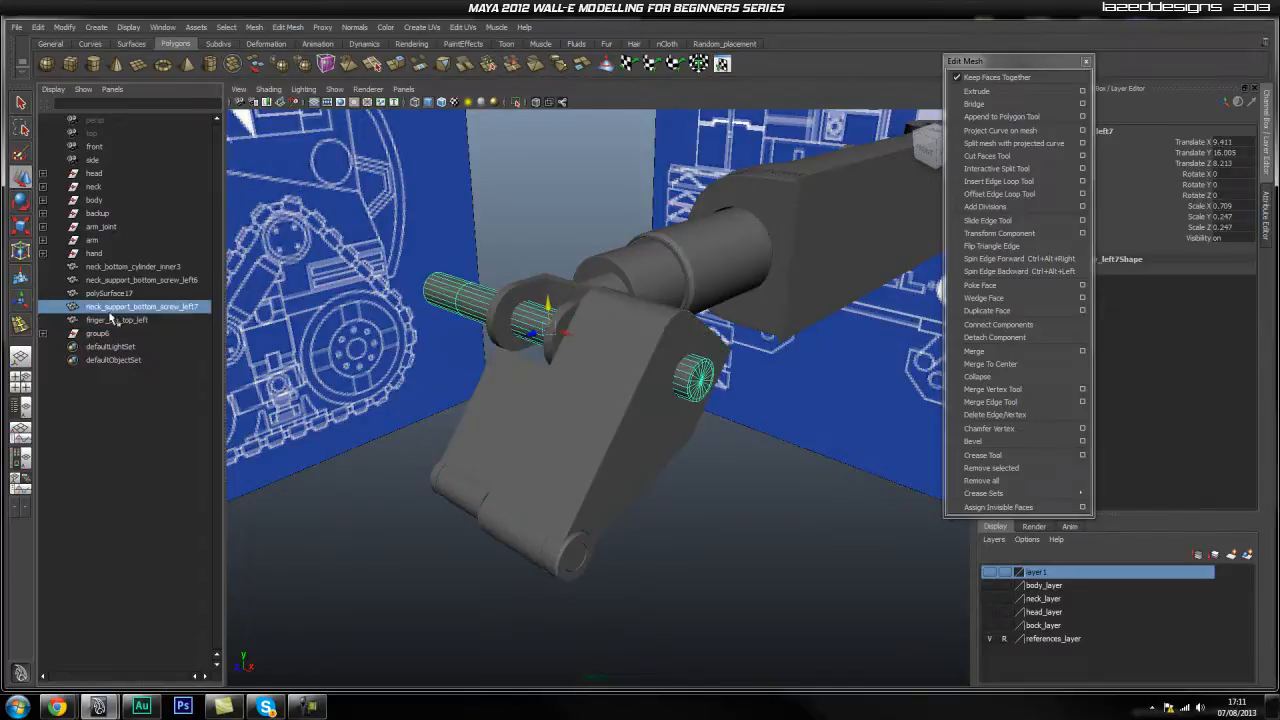
{"action": "double_click", "coordinate": [118, 309]}
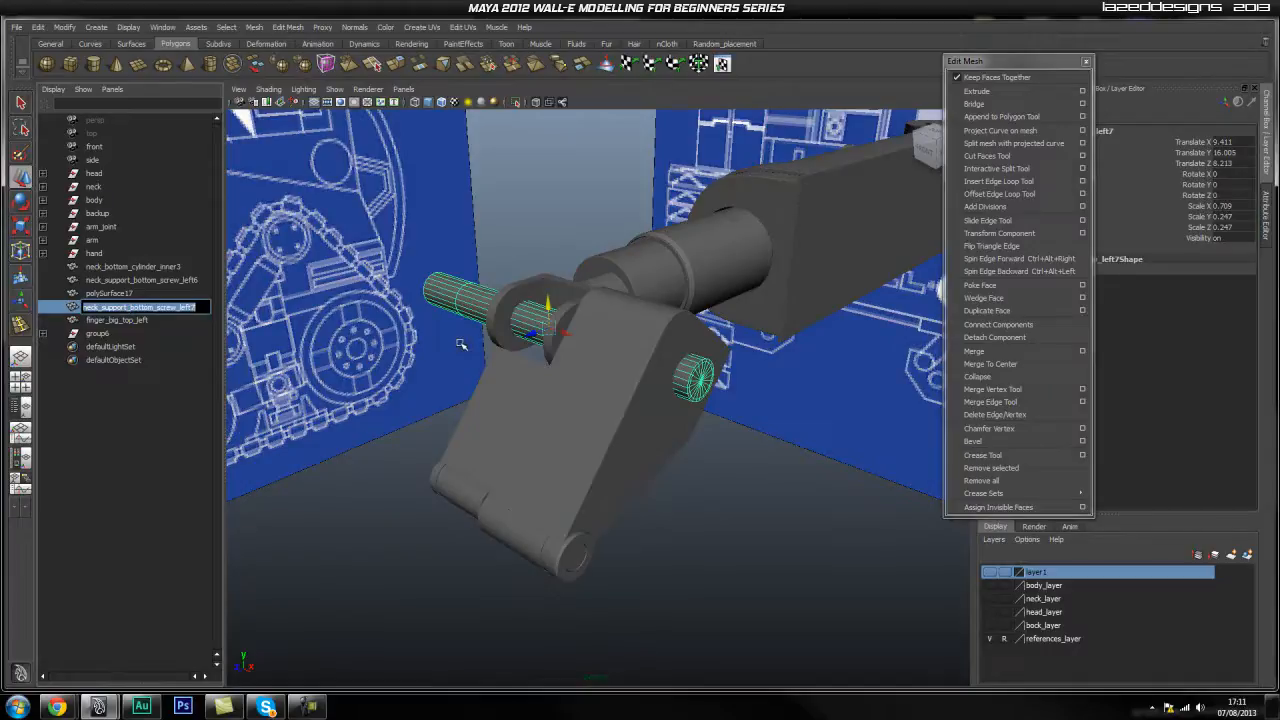
{"action": "type", "text": "w"}
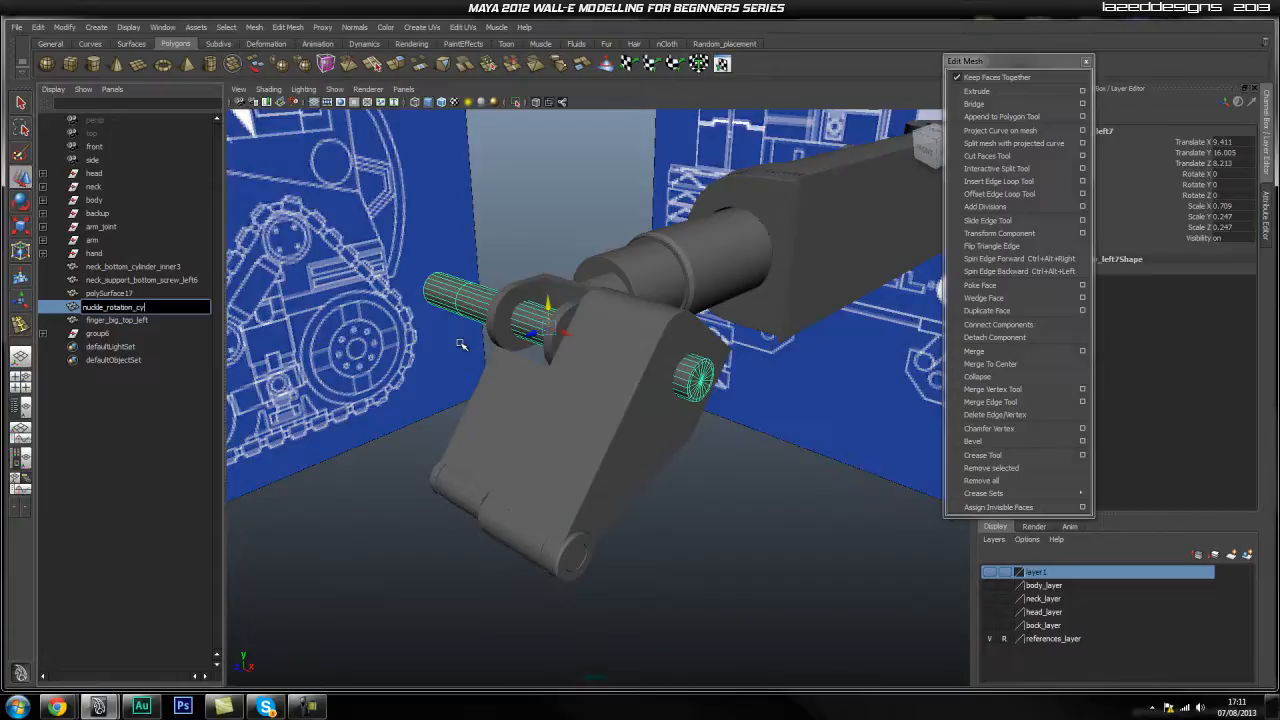
{"action": "key", "text": "Return"}
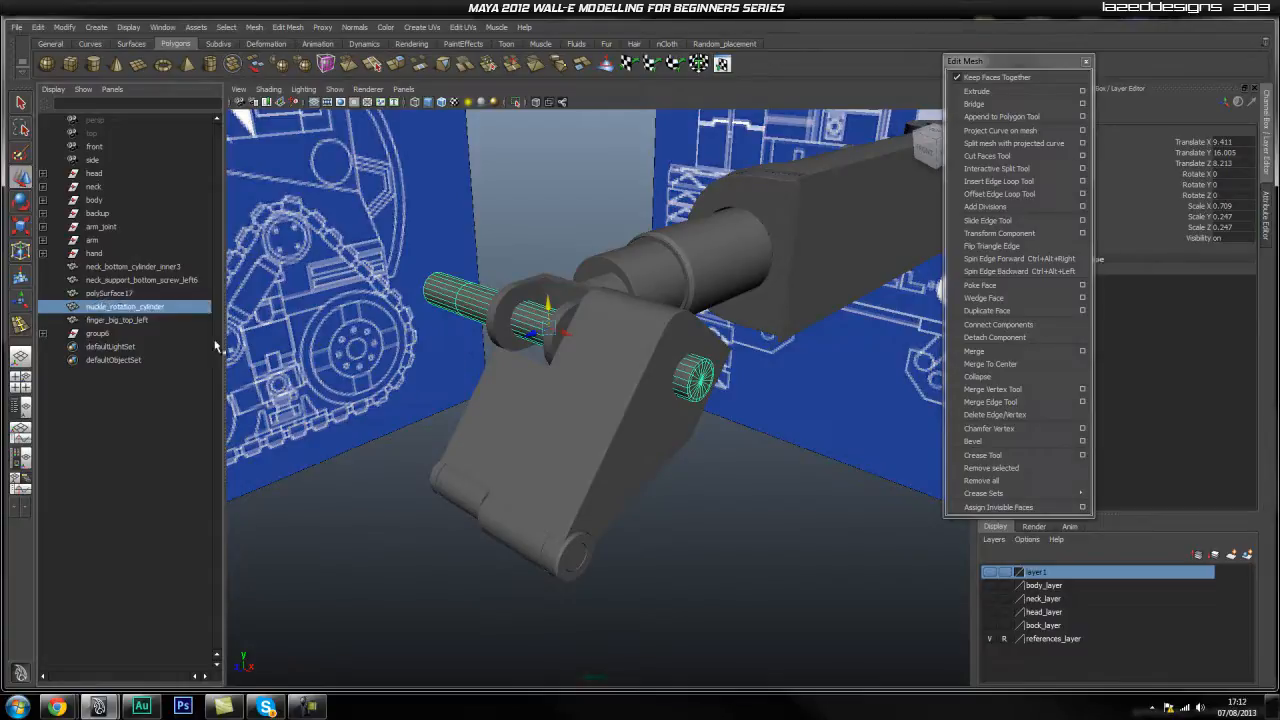
{"action": "left_click", "coordinate": [110, 293]}
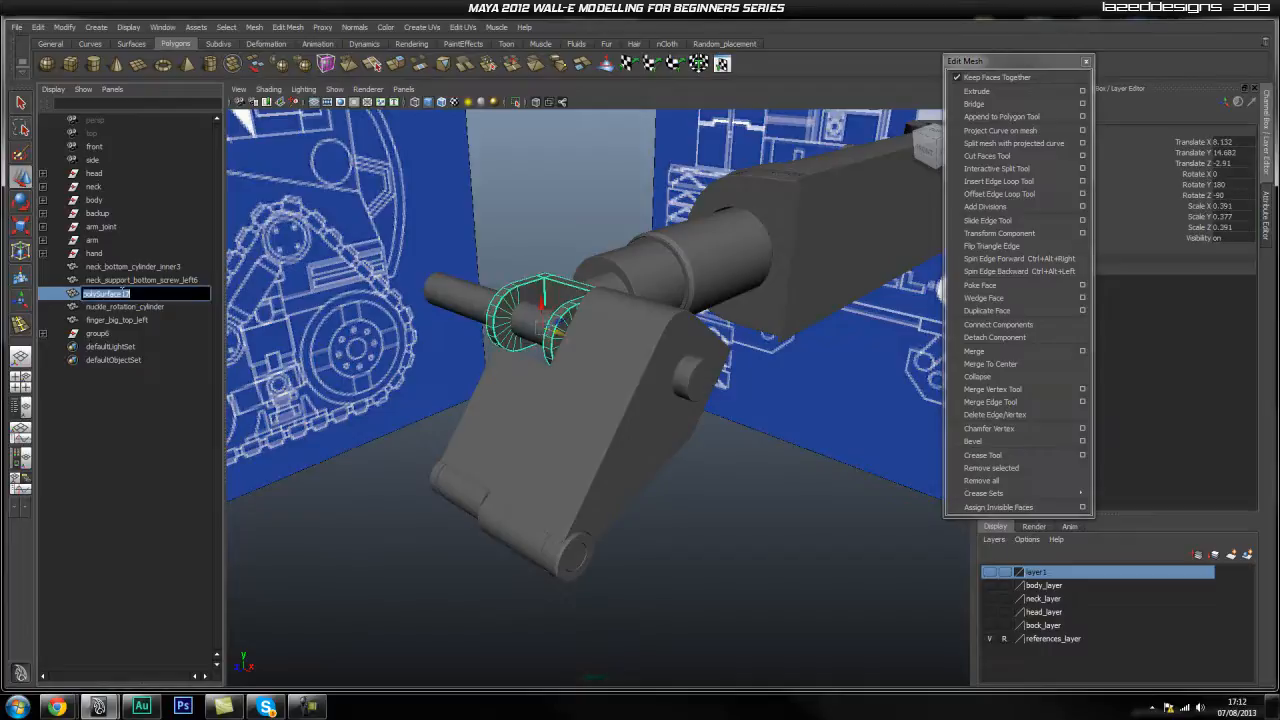
{"action": "left_click_drag", "start_coordinate": [582, 259], "coordinate": [589, 271], "text": "alt"}
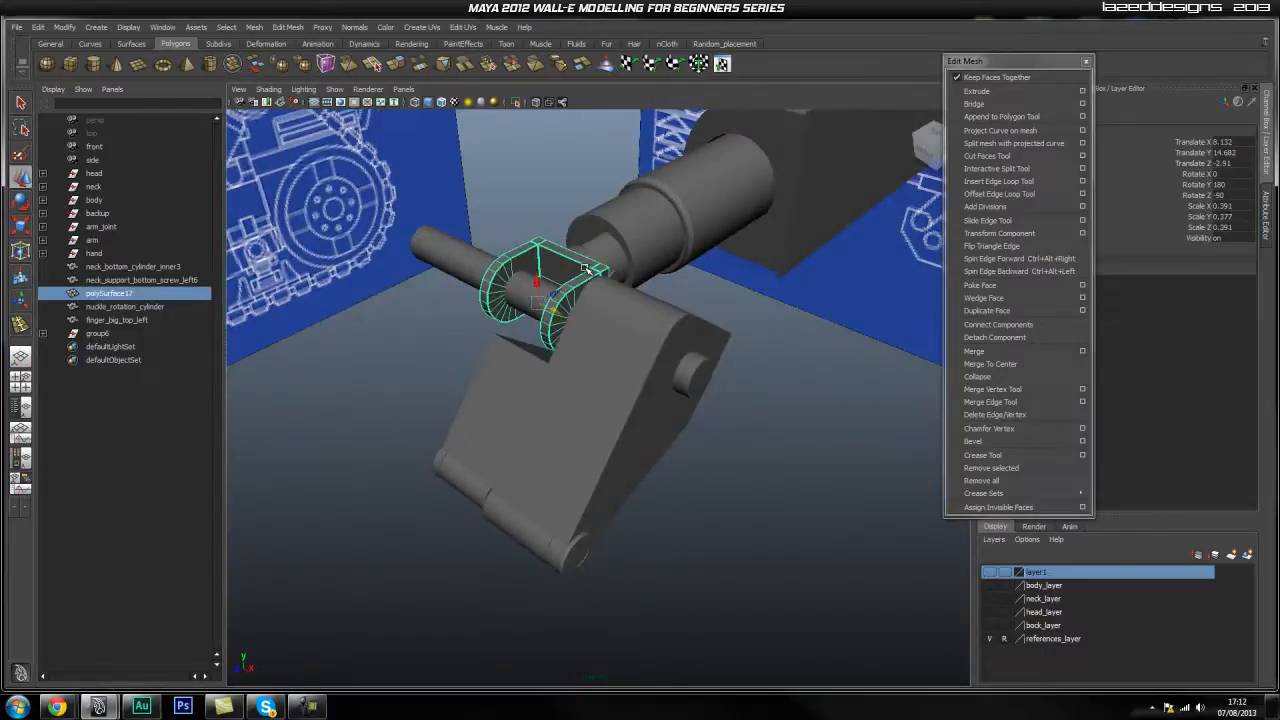
{"action": "double_click", "coordinate": [135, 294]}
{"action": "type", "text": "wrist"}
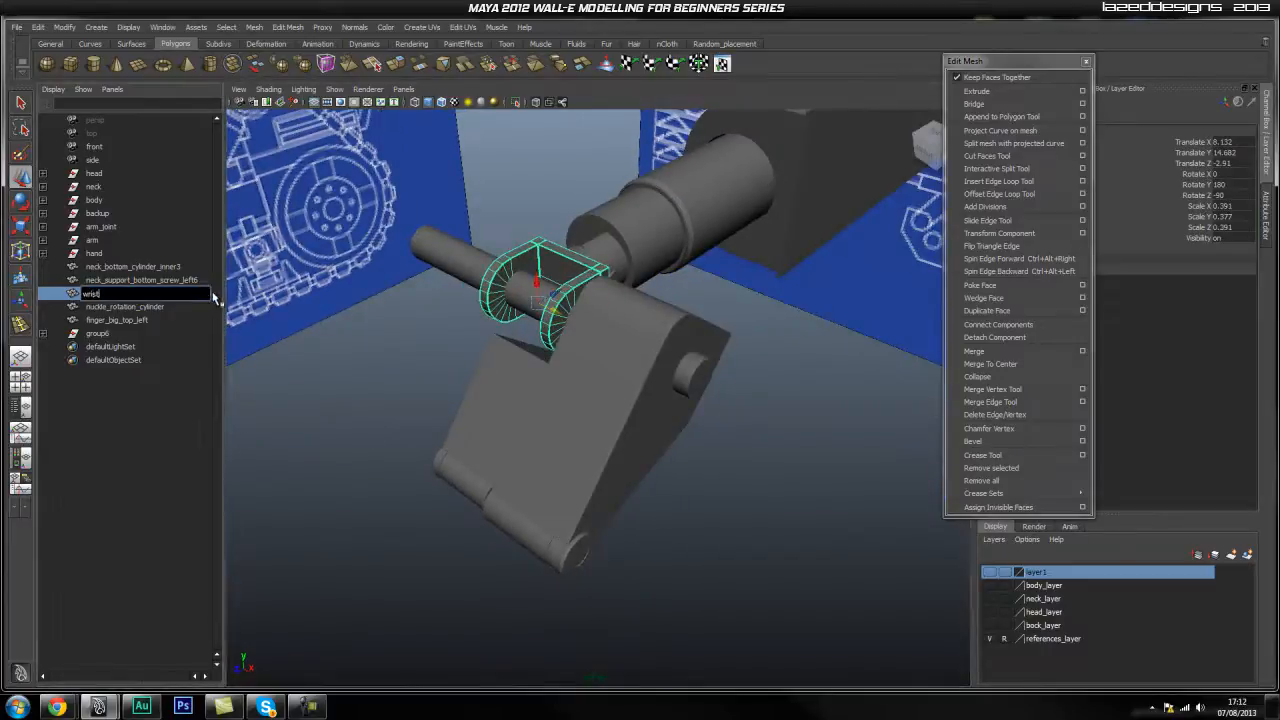
{"action": "type", "text": "_joint"}
{"action": "key", "text": "Return"}
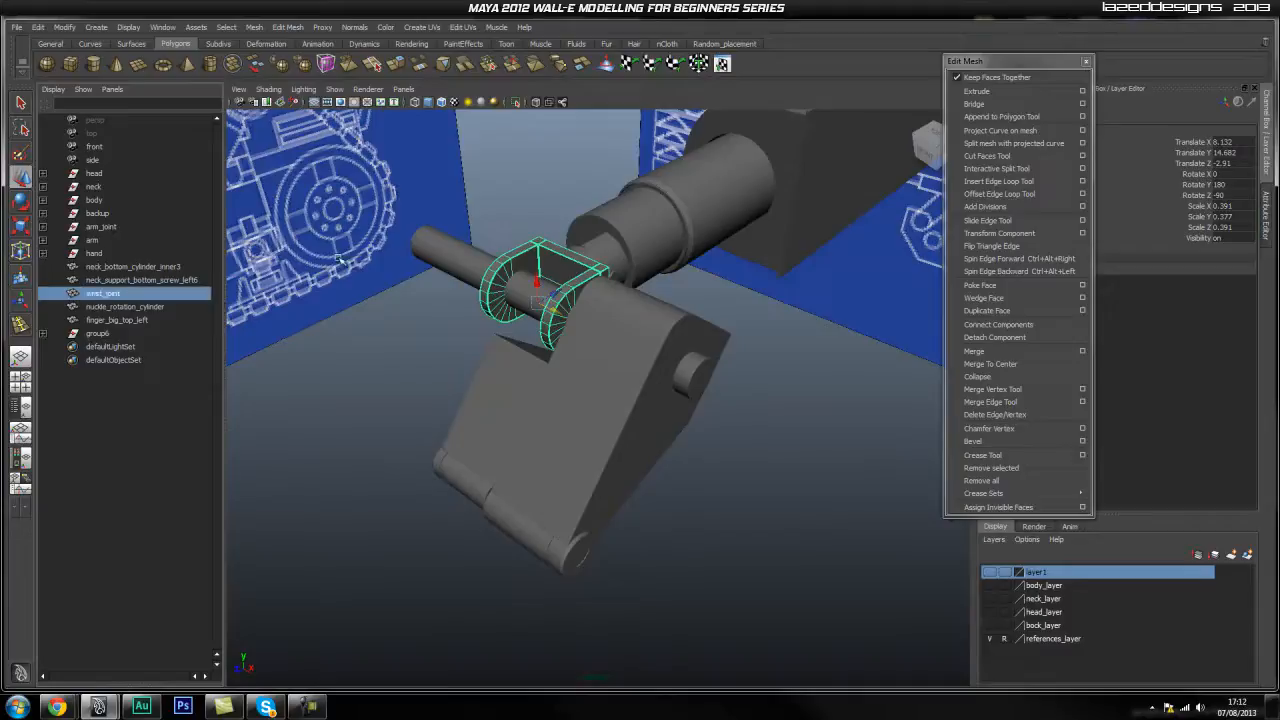
Rename neck_support_bottom_screw_left6 to wrist_screw and neck_bottom_cylinder_inner3 to wrist_rotation.
{"action": "left_click", "coordinate": [160, 280]}
{"action": "left_click_drag", "start_coordinate": [672, 289], "coordinate": [590, 297], "text": "alt"}
{"action": "double_click", "coordinate": [172, 280]}
{"action": "type", "text": "wri"}
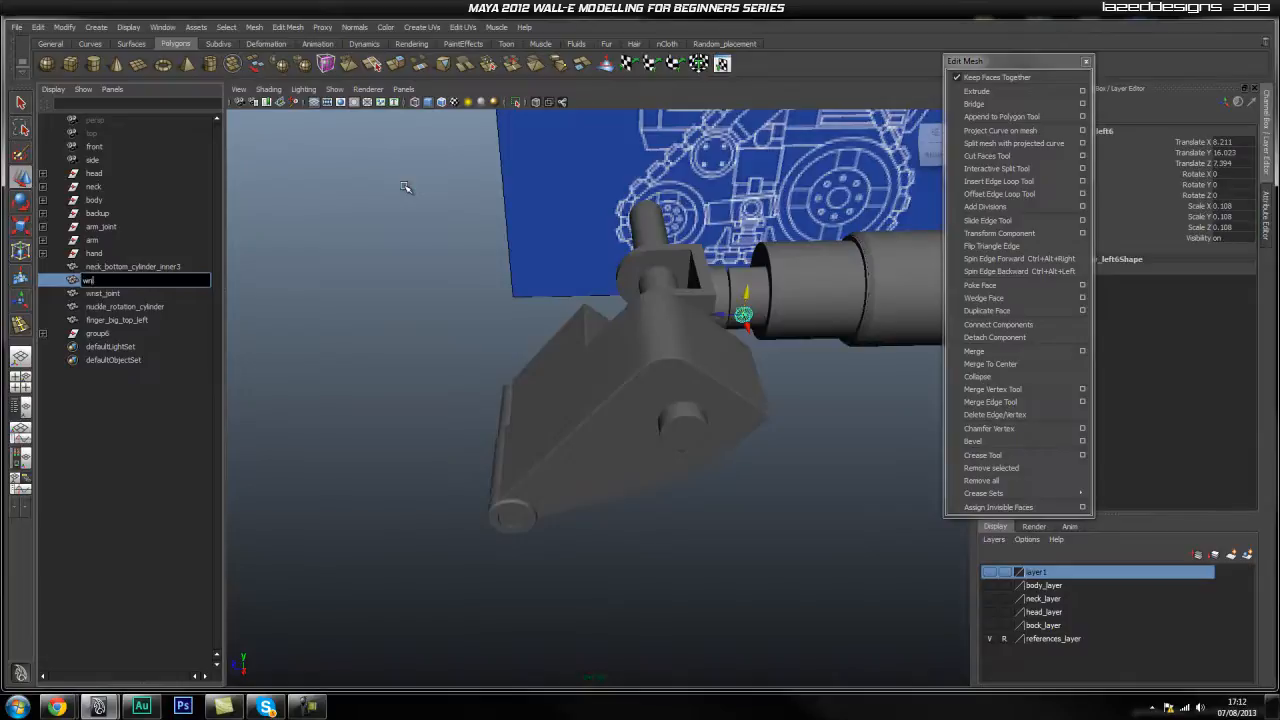
{"action": "type", "text": "st_screw"}
{"action": "key", "text": "Return"}
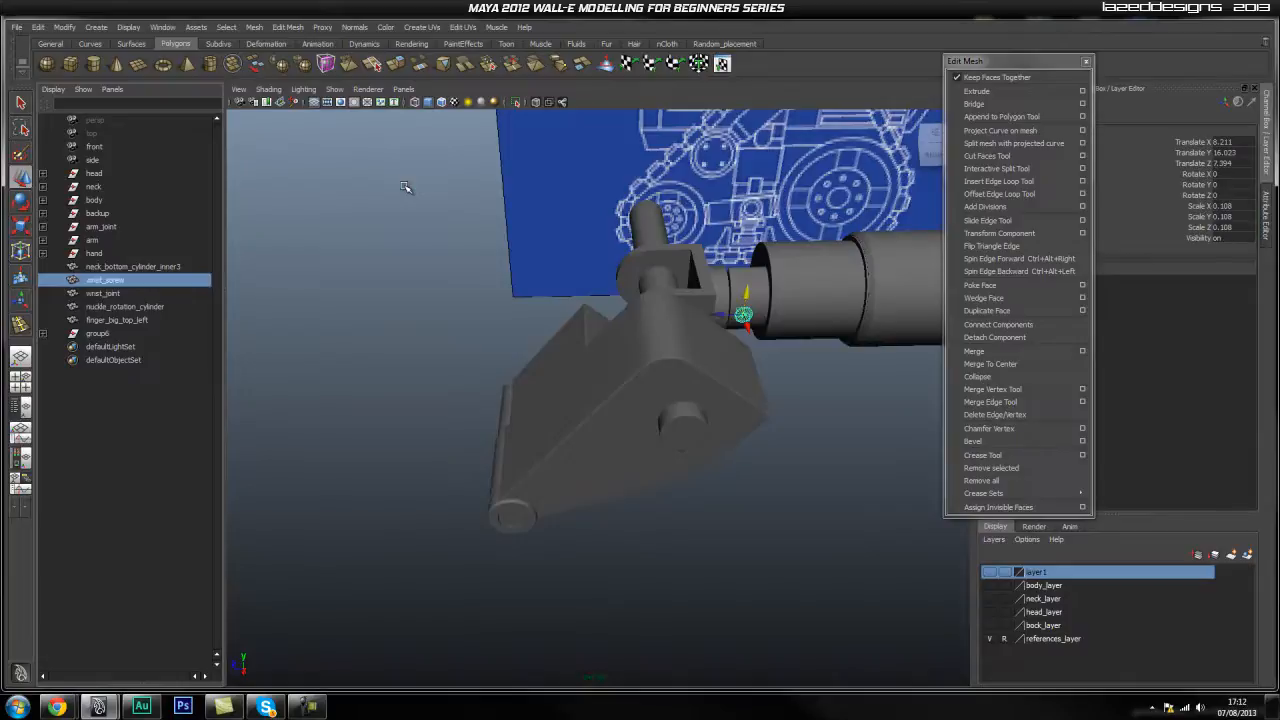
{"action": "left_click", "coordinate": [137, 267]}
{"action": "left_click_drag", "start_coordinate": [712, 292], "coordinate": [620, 288], "text": "alt"}
{"action": "double_click", "coordinate": [145, 267]}
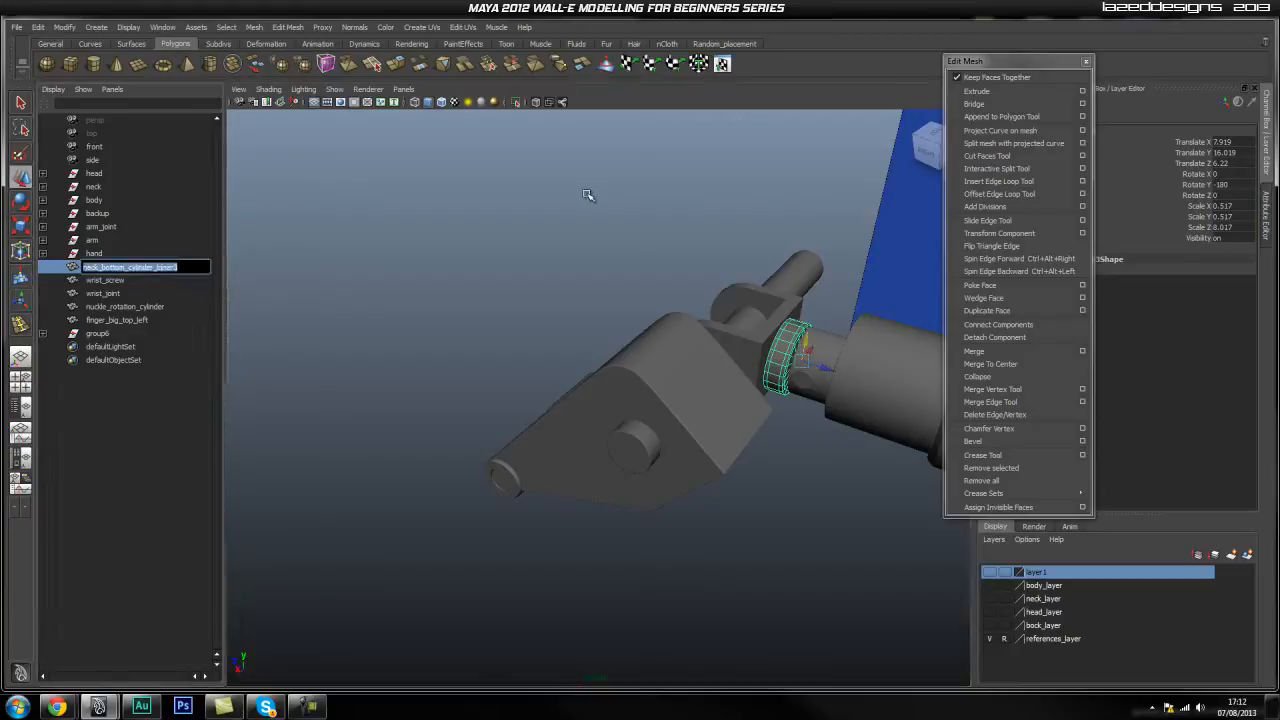
{"action": "type", "text": "wrist_rotati"}
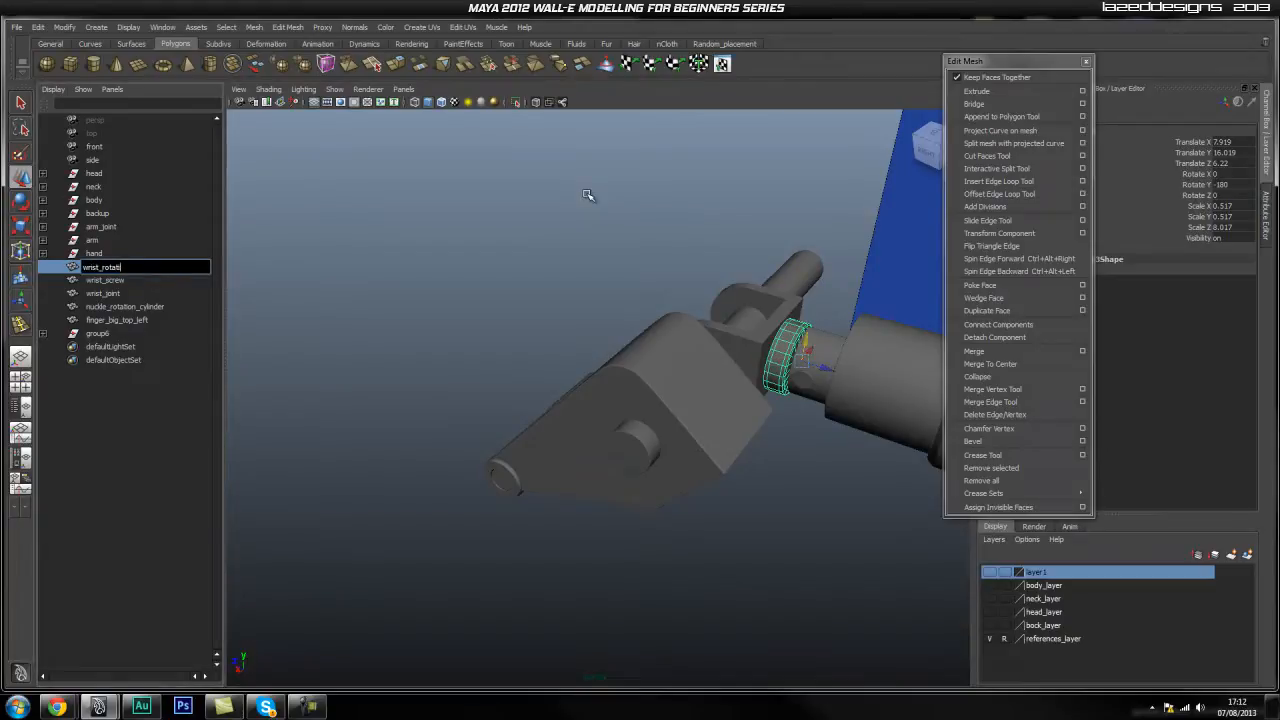
{"action": "type", "text": "on"}
{"action": "key", "text": "Return"}
{"action": "left_click", "coordinate": [110, 254]}
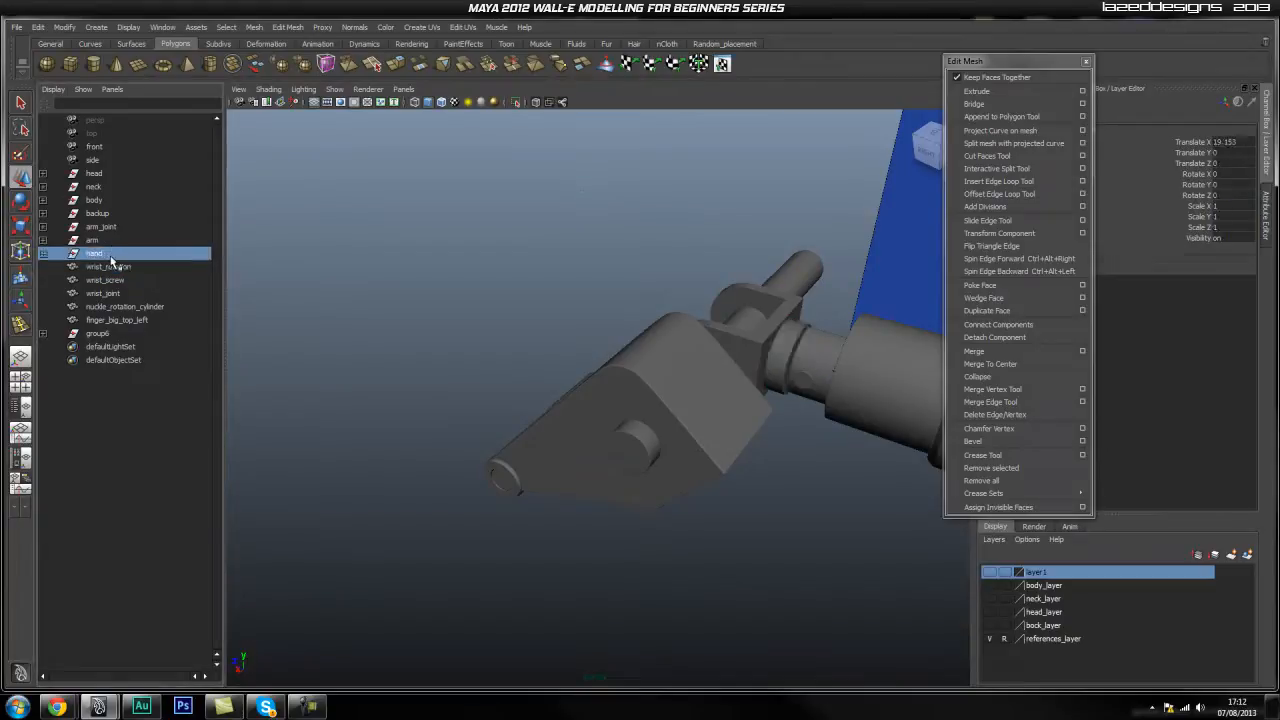
Delete the hand group, keeping its parts, and rename group6 to finger_joint_rotation.
{"action": "left_click_drag", "start_coordinate": [496, 322], "coordinate": [720, 309], "text": "alt"}
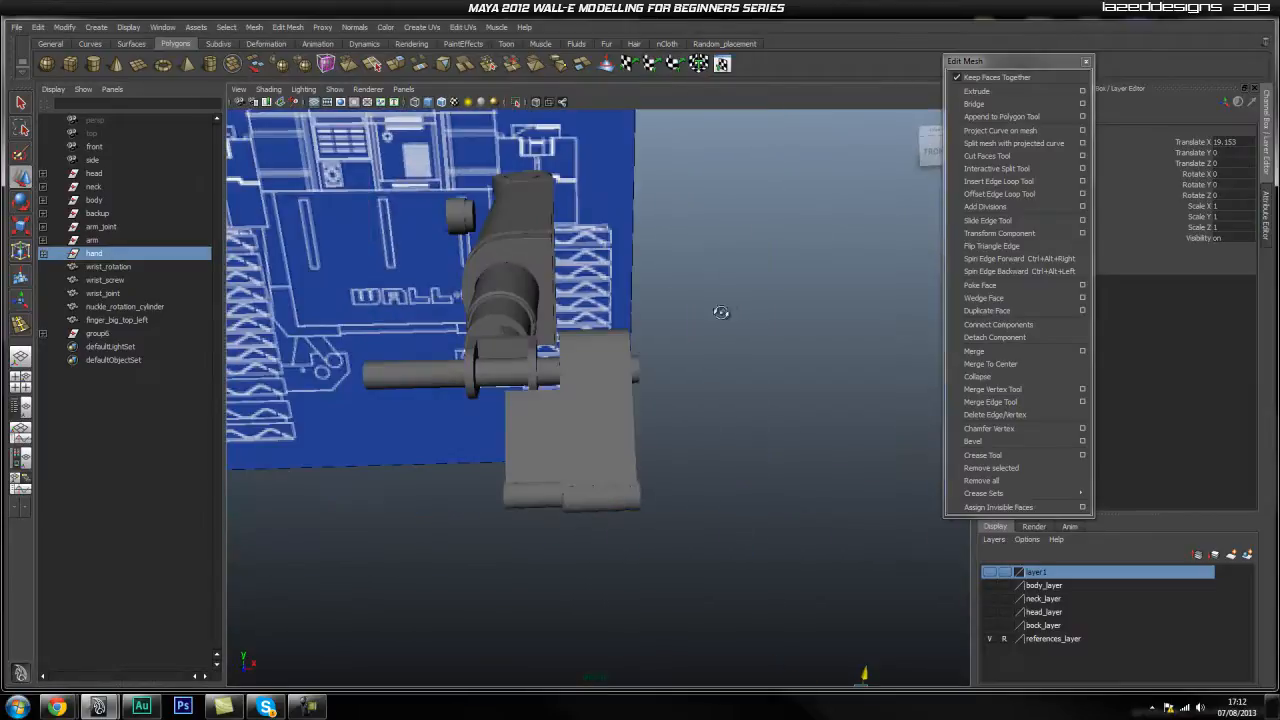
{"action": "key", "text": "Delete"}
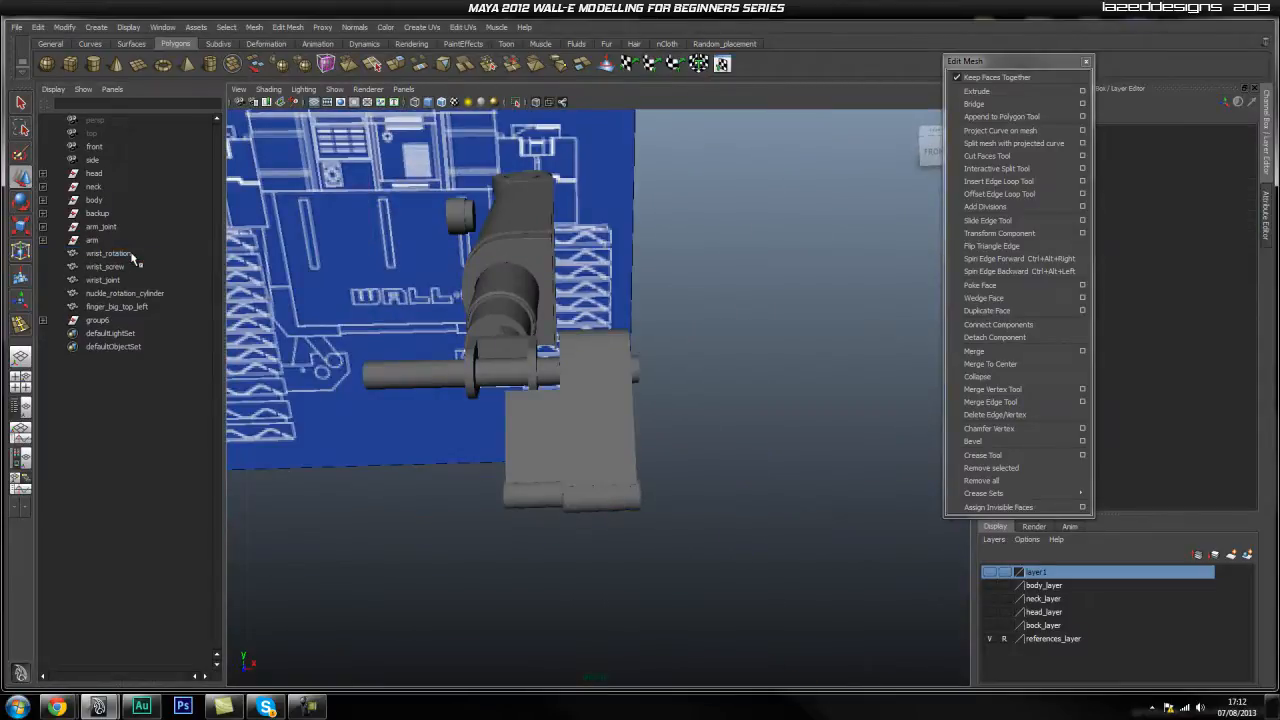
{"action": "left_click_drag", "start_coordinate": [673, 269], "coordinate": [535, 306], "text": "alt"}
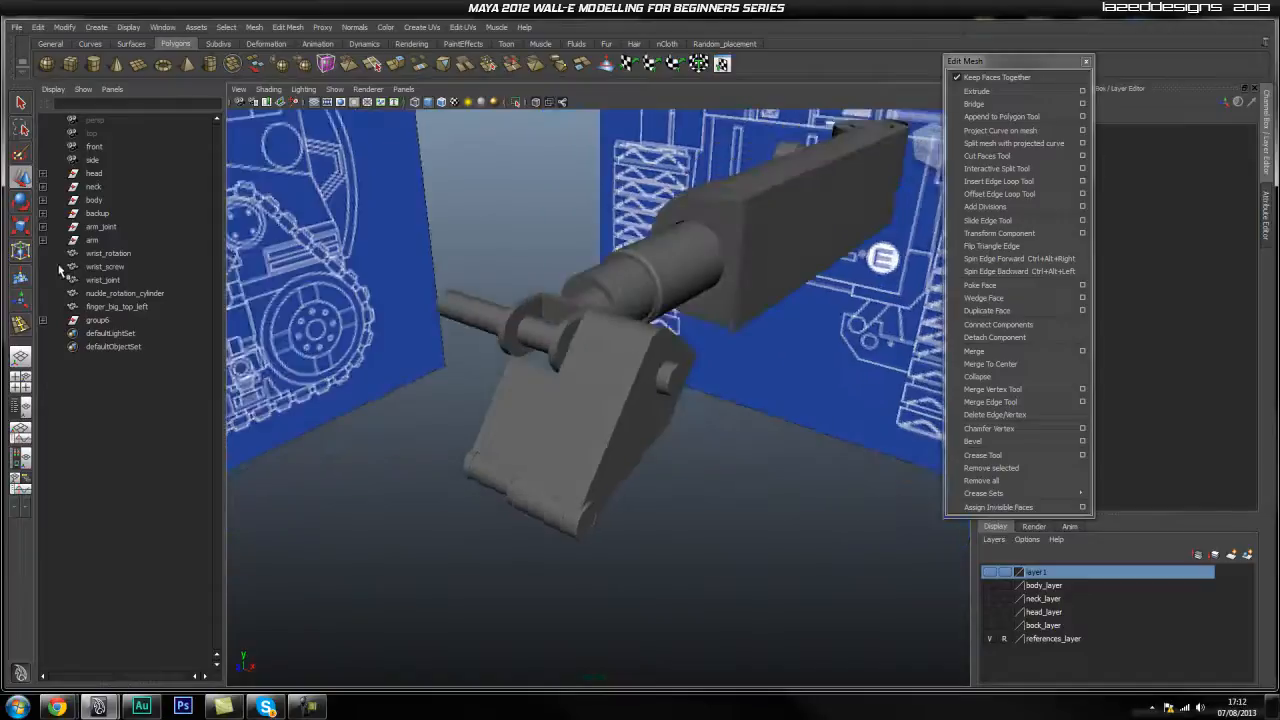
{"action": "left_click", "coordinate": [96, 242]}
{"action": "left_click", "coordinate": [108, 320]}
{"action": "left_click_drag", "start_coordinate": [447, 374], "coordinate": [450, 327], "text": "alt"}
{"action": "double_click", "coordinate": [95, 320]}
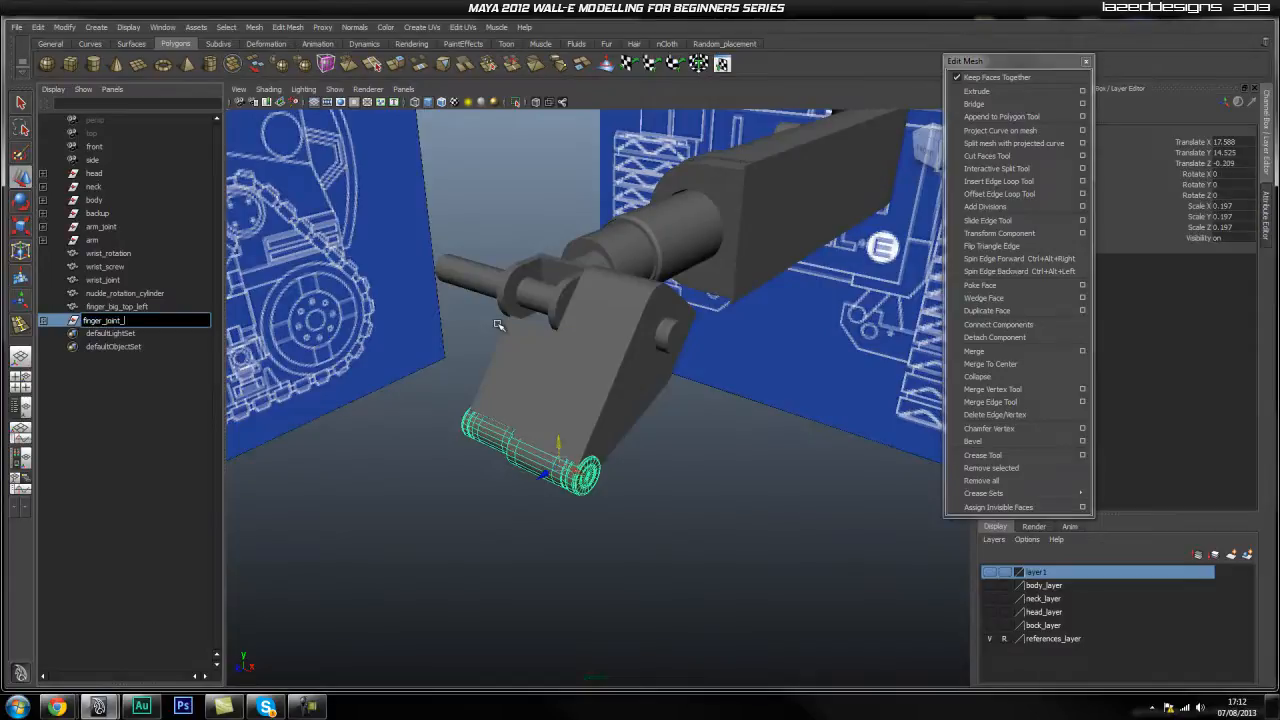
{"action": "type", "text": "finger_joint_rotation"}
{"action": "key", "text": "Return"}
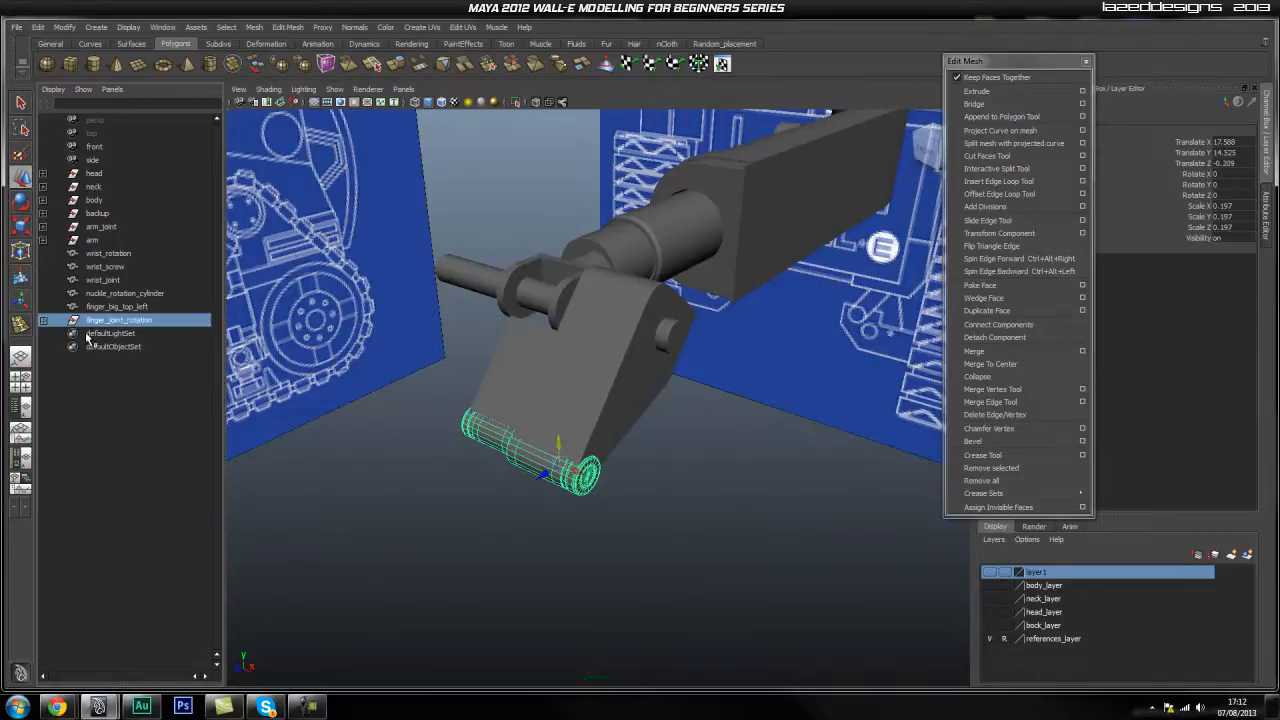
Group finger_big_top_left and finger_joint_rotation and name the new group finger.
{"action": "left_click", "coordinate": [106, 256], "text": "shift"}
{"action": "left_click_drag", "start_coordinate": [709, 377], "coordinate": [556, 384], "text": "alt"}
{"action": "left_click", "coordinate": [738, 212]}
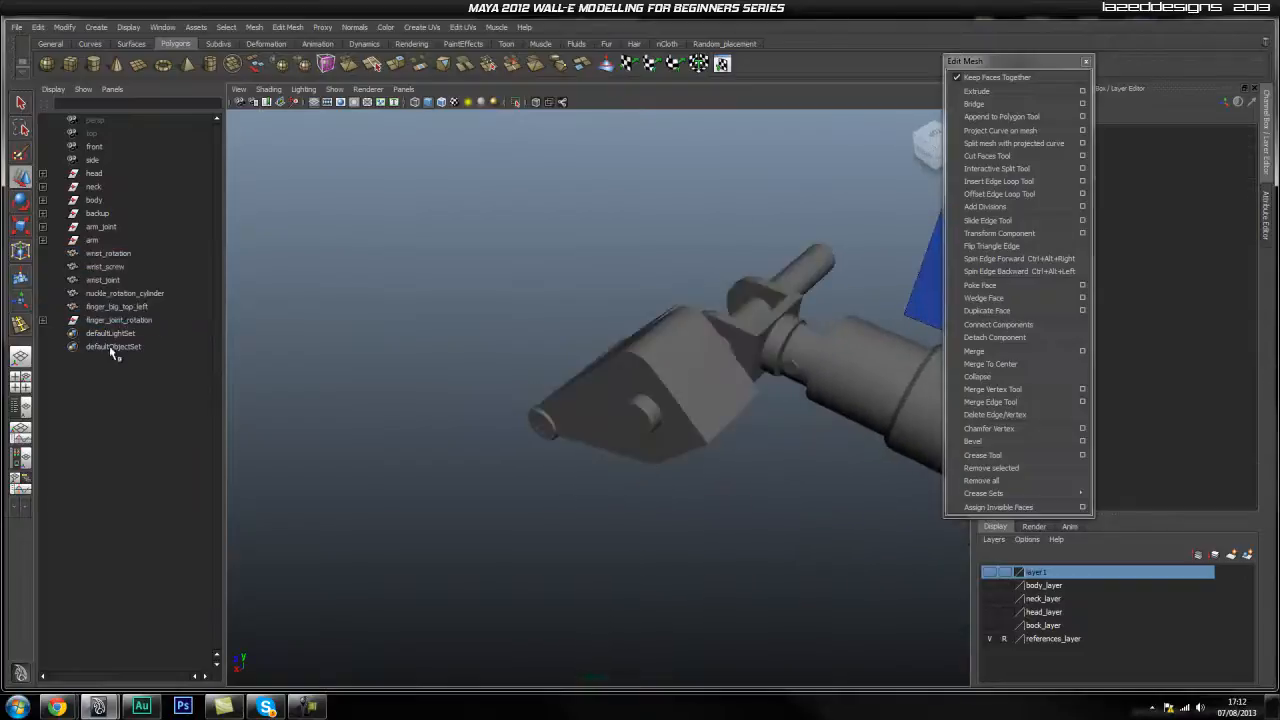
{"action": "left_click", "coordinate": [118, 293]}
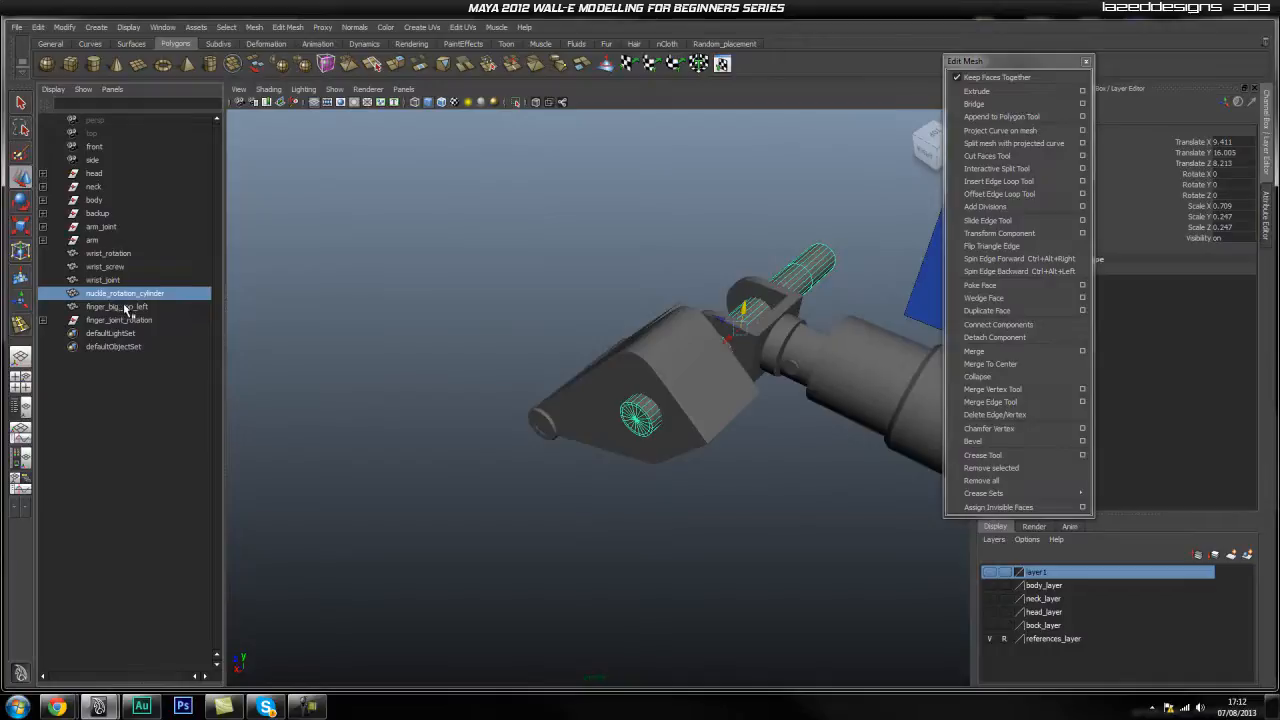
{"action": "left_click", "coordinate": [125, 307]}
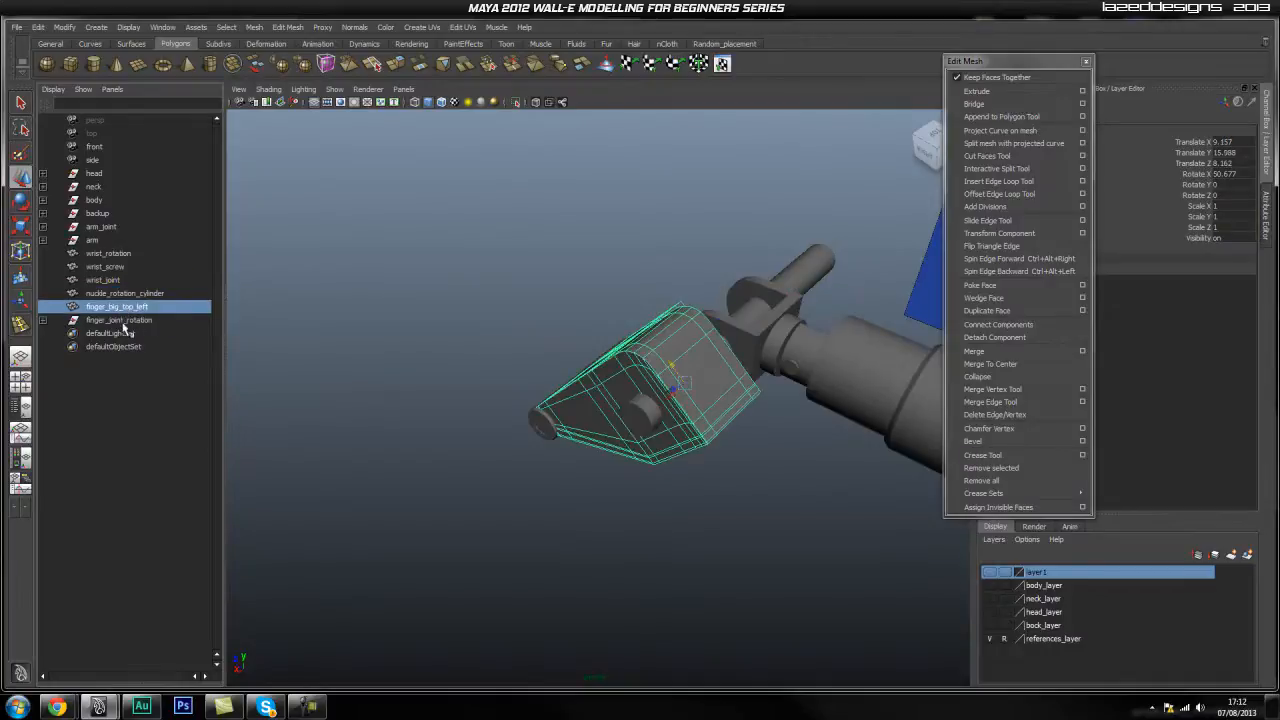
{"action": "left_click", "coordinate": [122, 321], "text": "ctrl"}
{"action": "mouse_move", "coordinate": [422, 338]}
{"action": "left_mouse_down", "text": "alt"}
{"action": "mouse_move", "coordinate": [455, 338]}
{"action": "mouse_move", "coordinate": [440, 341]}
{"action": "left_mouse_up", "text": "alt"}
{"action": "key", "text": "ctrl+g"}
{"action": "double_click", "coordinate": [95, 307]}
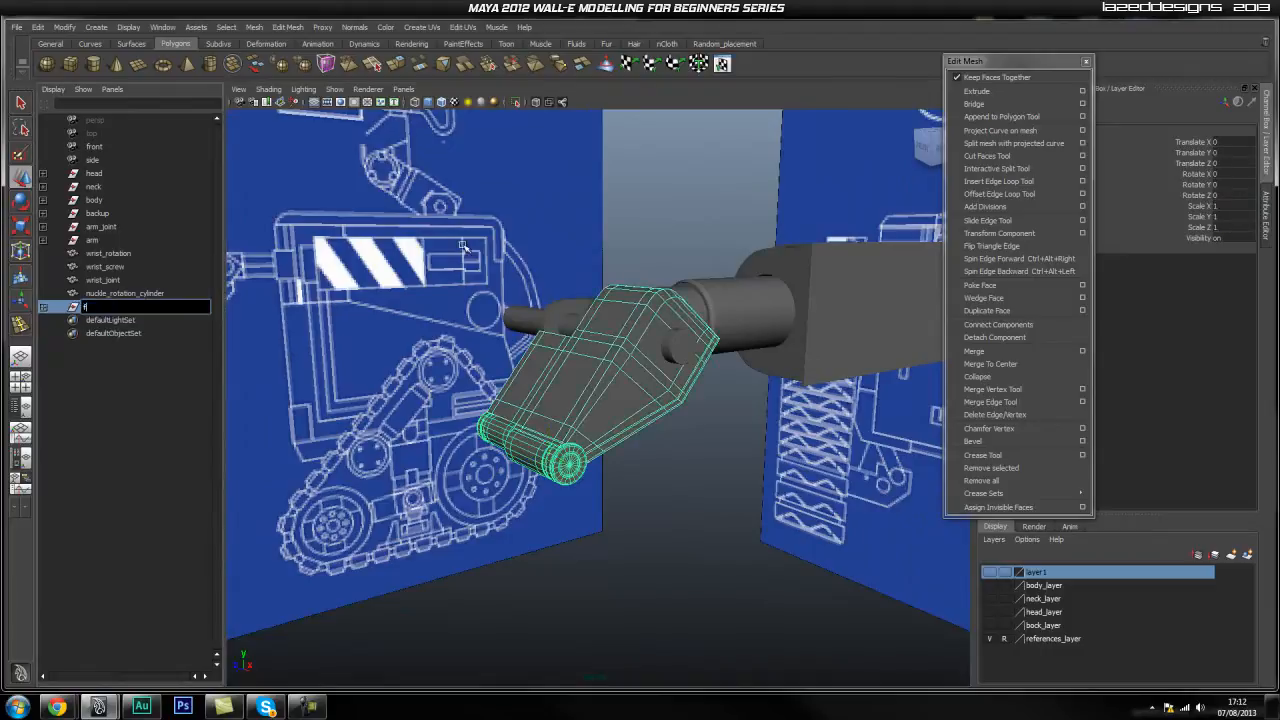
{"action": "key", "text": "Return"}
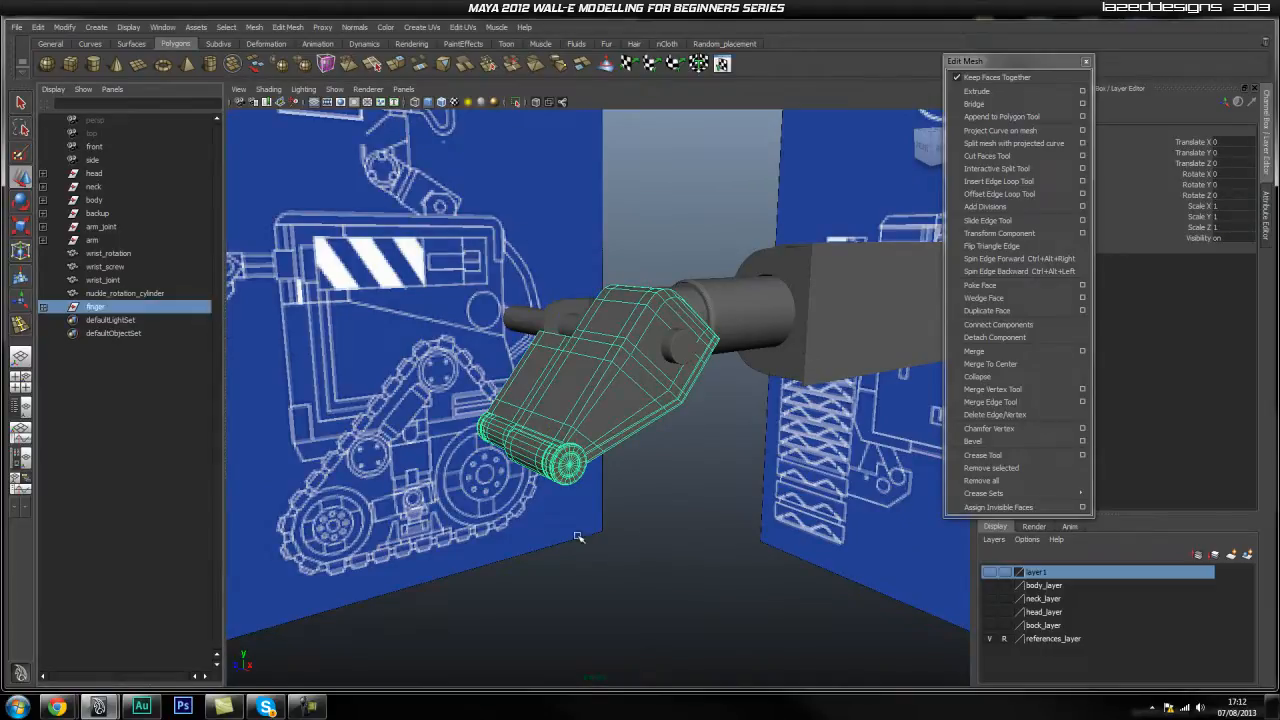
{"action": "left_click", "coordinate": [512, 536]}
{"action": "left_click_drag", "start_coordinate": [512, 536], "coordinate": [607, 452], "text": "alt"}
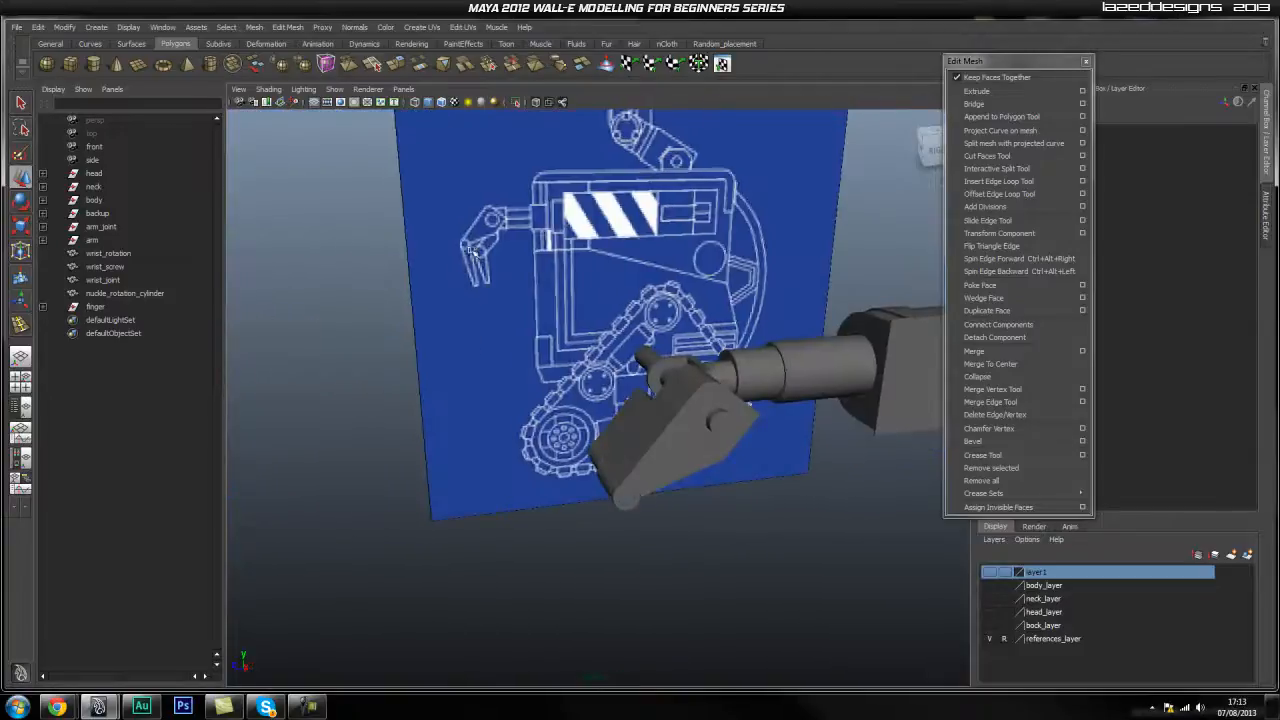
Switch the camera to the side view facing the blueprint.
{"action": "left_click_drag", "start_coordinate": [571, 305], "coordinate": [622, 418], "text": "alt"}
{"action": "key", "text": "space"}
{"action": "middle_click_drag", "start_coordinate": [737, 555], "coordinate": [629, 392], "text": "alt"}
{"action": "scroll", "coordinate": [751, 460], "scroll_direction": "down", "scroll_amount": 8}
{"action": "scroll", "coordinate": [688, 434], "scroll_direction": "up", "scroll_amount": 3}
{"action": "scroll", "coordinate": [629, 392], "scroll_direction": "up", "scroll_amount": 2}
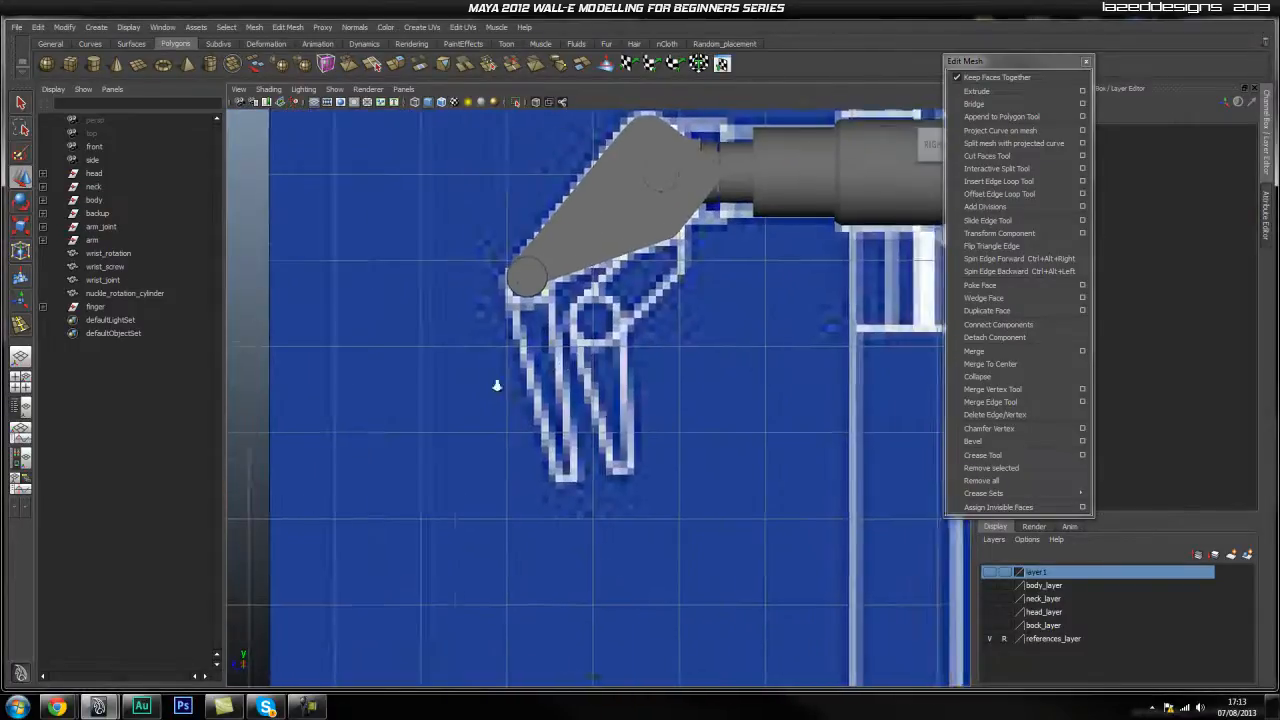
Draw a tall polygon cube, pCube3, under the hand joint, sized to the blueprint finger.
{"action": "left_click", "coordinate": [70, 63]}
{"action": "left_click_drag", "start_coordinate": [540, 320], "coordinate": [609, 514]}
{"action": "key", "text": "space"}
{"action": "left_click_drag", "start_coordinate": [592, 427], "coordinate": [591, 456]}
{"action": "scroll", "coordinate": [587, 465], "scroll_direction": "down", "scroll_amount": 10}
{"action": "middle_click_drag", "start_coordinate": [584, 469], "coordinate": [646, 453], "text": "alt"}
{"action": "left_click_drag", "start_coordinate": [420, 393], "coordinate": [693, 440]}
{"action": "key", "text": "space"}
Widen pCube3 slightly and position it over the blueprint finger in Front view.
{"action": "scroll", "coordinate": [787, 444], "scroll_direction": "up", "scroll_amount": 2}
{"action": "middle_click_drag", "start_coordinate": [787, 444], "coordinate": [671, 440], "text": "alt"}
{"action": "right_click_drag", "start_coordinate": [671, 440], "coordinate": [758, 429], "text": "alt"}
{"action": "middle_click_drag", "start_coordinate": [758, 429], "coordinate": [695, 322], "text": "alt"}
{"action": "right_click_drag", "start_coordinate": [762, 374], "coordinate": [868, 376], "text": "alt"}
{"action": "right_click_drag", "start_coordinate": [584, 440], "coordinate": [622, 447], "text": "alt"}
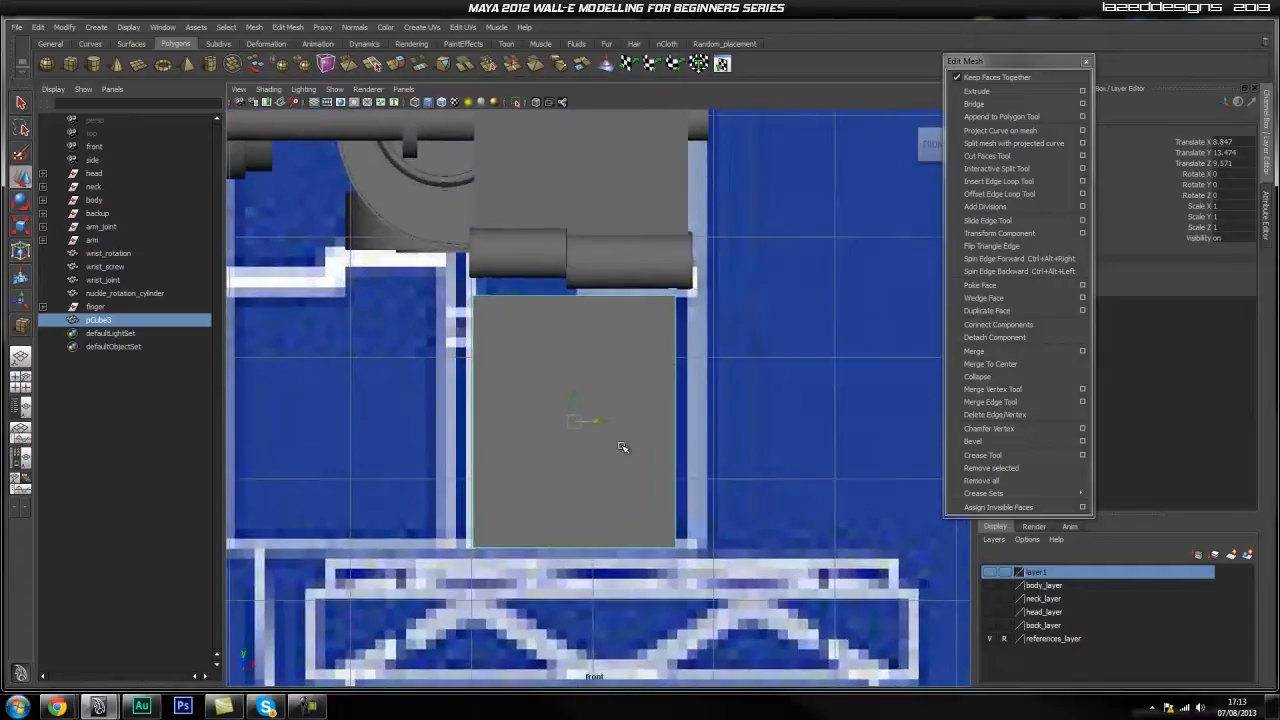
{"action": "left_click_drag", "start_coordinate": [597, 421], "coordinate": [605, 421]}
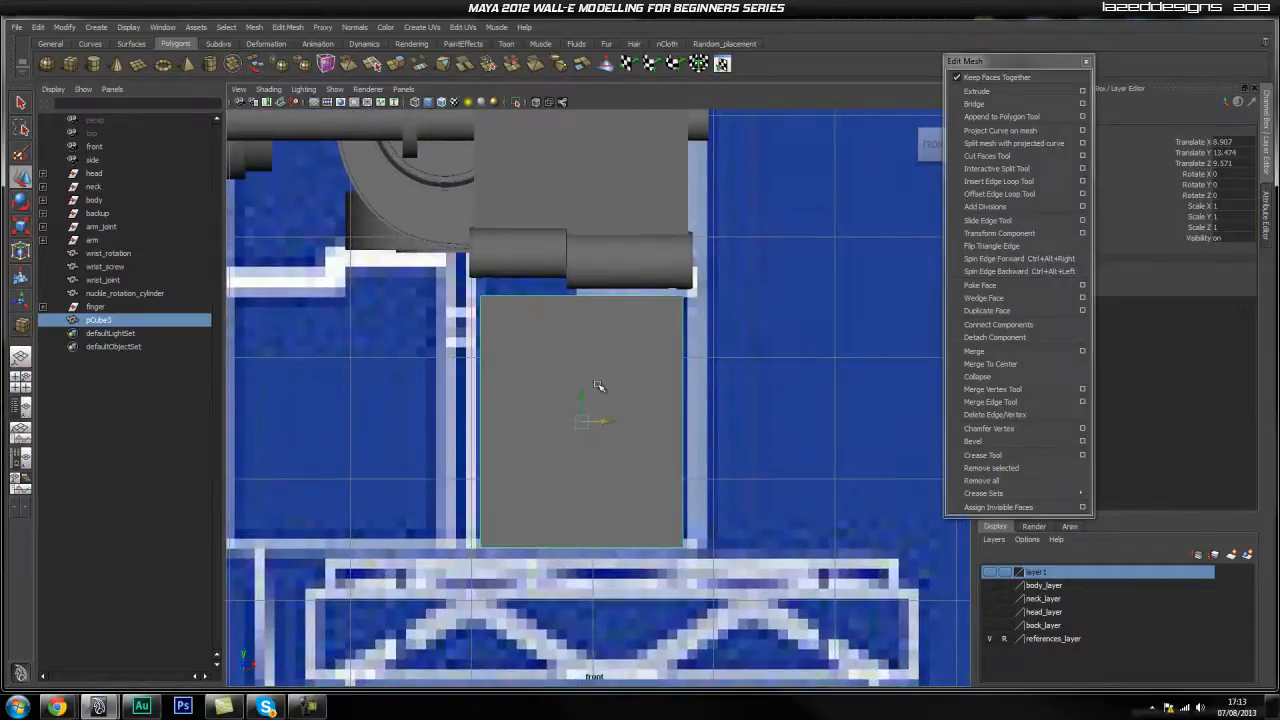
{"action": "right_click_drag", "start_coordinate": [630, 292], "coordinate": [649, 400], "text": "alt"}
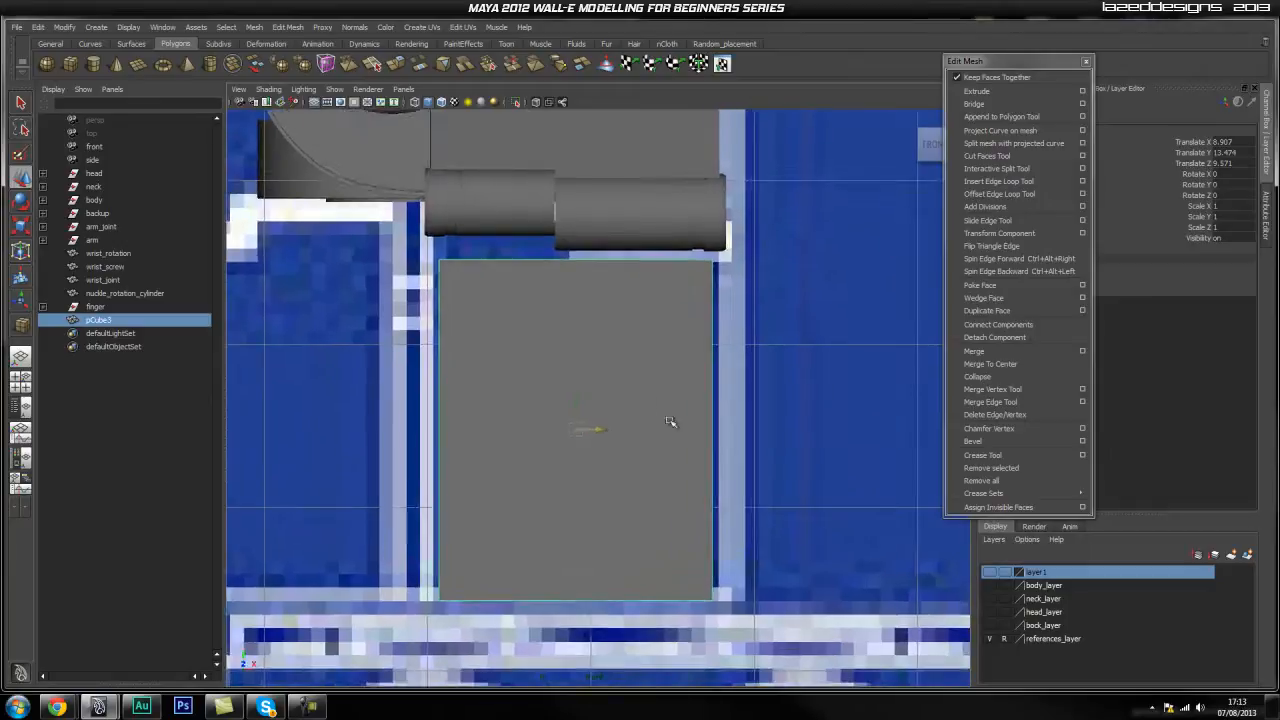
{"action": "key", "text": "r"}
{"action": "left_click_drag", "start_coordinate": [605, 431], "coordinate": [608, 431]}
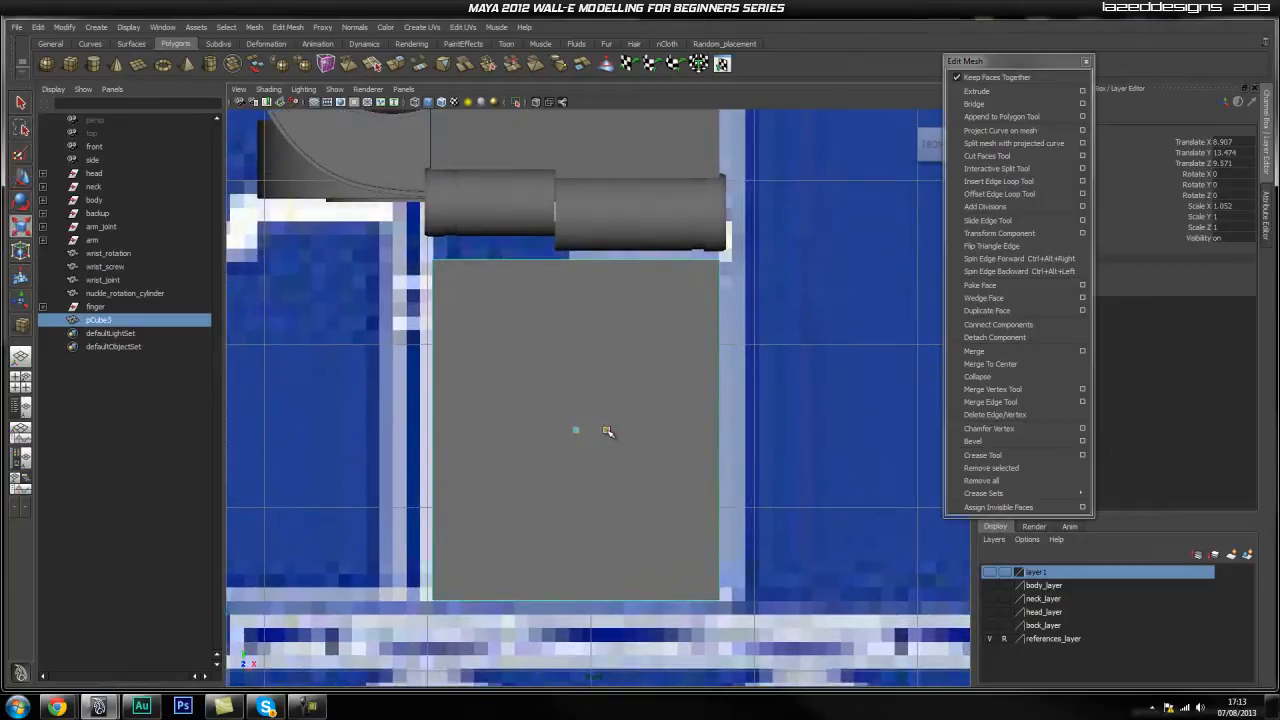
{"action": "key", "text": "w"}
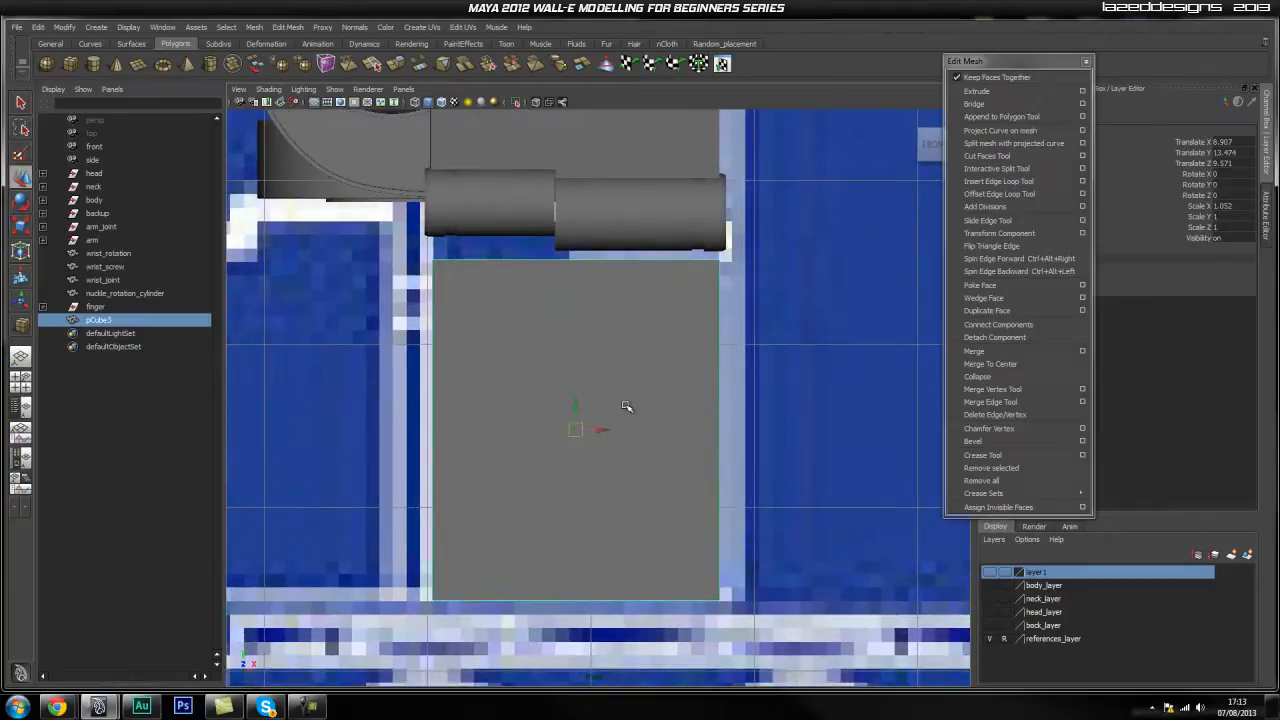
{"action": "left_click_drag", "start_coordinate": [591, 429], "coordinate": [591, 431]}
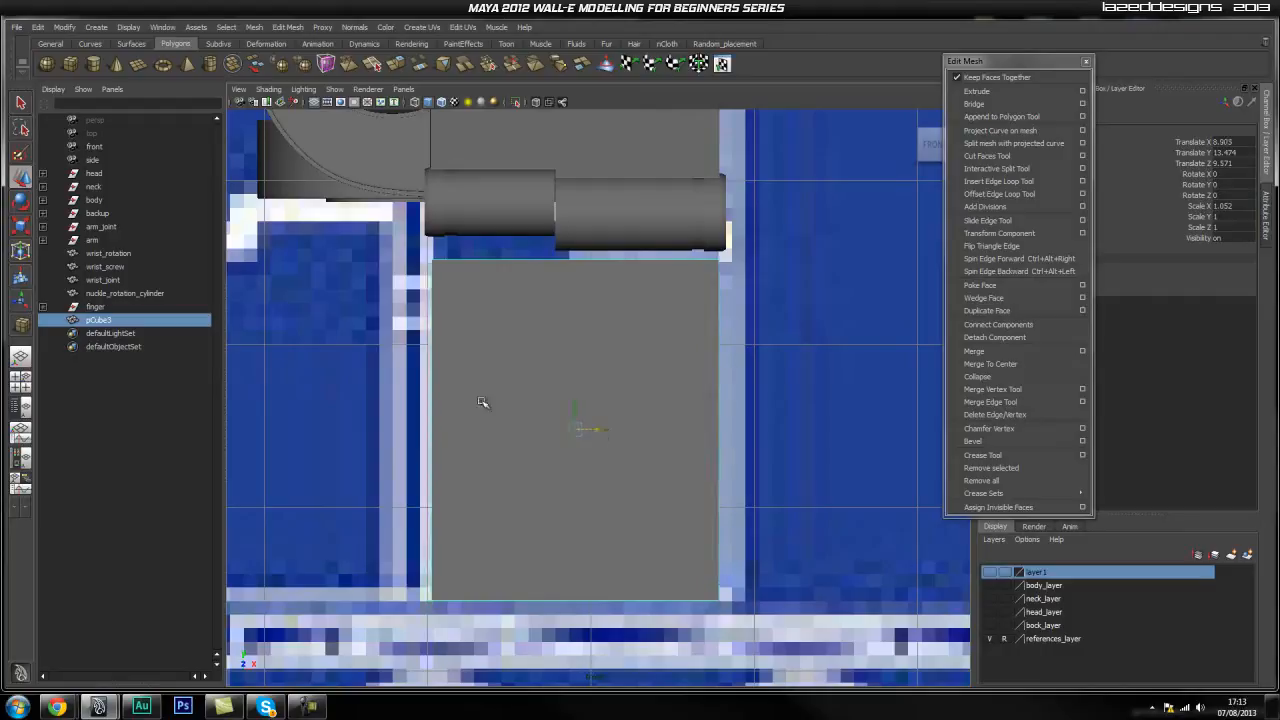
{"action": "left_click", "coordinate": [834, 384]}
{"action": "left_click", "coordinate": [598, 423]}
{"action": "middle_click_drag", "start_coordinate": [691, 332], "coordinate": [698, 358], "text": "alt"}
With X-ray on, move vertices in Side view so the cube's side slants along the blueprint finger.
{"action": "key", "text": "space"}
{"action": "left_click_drag", "start_coordinate": [634, 398], "coordinate": [670, 392]}
{"action": "middle_click_drag", "start_coordinate": [579, 436], "coordinate": [591, 397], "text": "alt"}
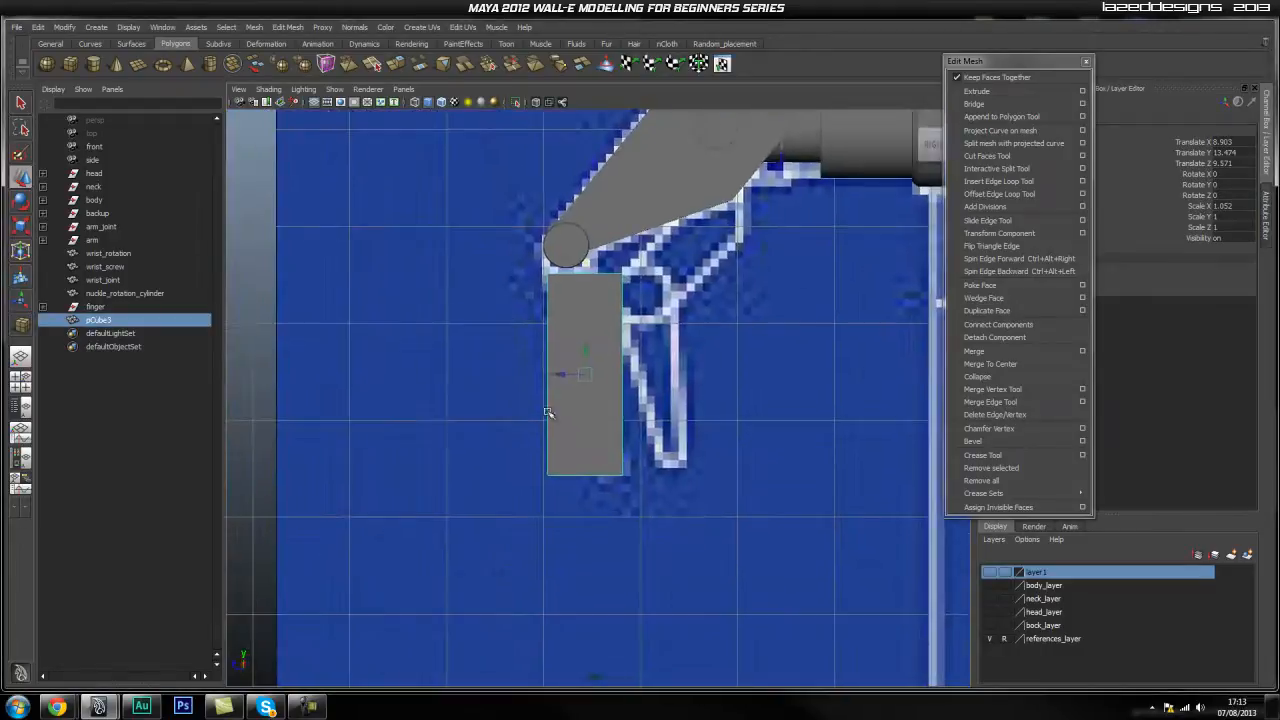
{"action": "right_click_drag", "start_coordinate": [591, 397], "coordinate": [620, 380], "text": "alt"}
{"action": "middle_click_drag", "start_coordinate": [620, 380], "coordinate": [623, 544], "text": "alt"}
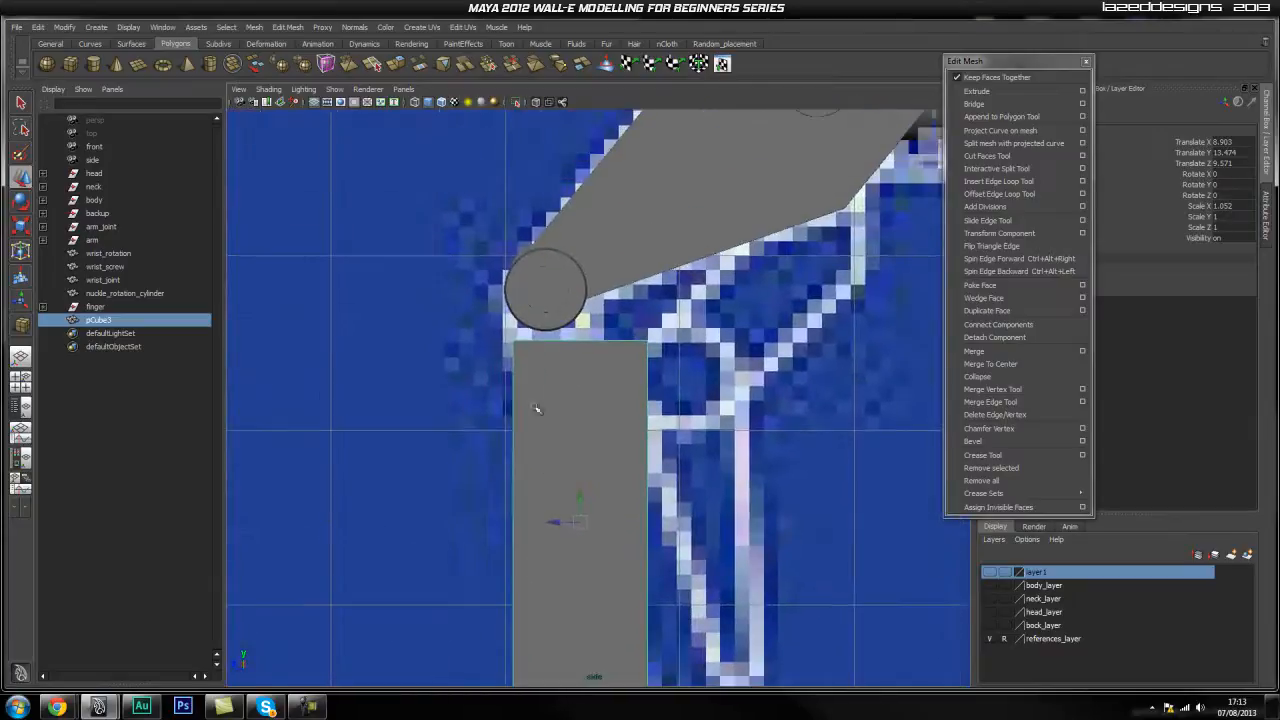
{"action": "left_click", "coordinate": [536, 103]}
{"action": "right_click_drag", "start_coordinate": [562, 364], "coordinate": [512, 364]}
{"action": "mouse_move", "coordinate": [620, 312]}
{"action": "left_mouse_down"}
{"action": "mouse_move", "coordinate": [668, 372]}
{"action": "mouse_move", "coordinate": [620, 342]}
{"action": "mouse_move", "coordinate": [561, 342]}
{"action": "mouse_move", "coordinate": [575, 342]}
{"action": "left_mouse_up"}
{"action": "middle_click_drag", "start_coordinate": [662, 472], "coordinate": [674, 248], "text": "alt"}
{"action": "left_click_drag", "start_coordinate": [421, 415], "coordinate": [603, 480]}
{"action": "middle_click_drag", "start_coordinate": [610, 245], "coordinate": [600, 410], "text": "alt"}
{"action": "scroll", "coordinate": [600, 410], "scroll_direction": "up", "scroll_amount": 4}
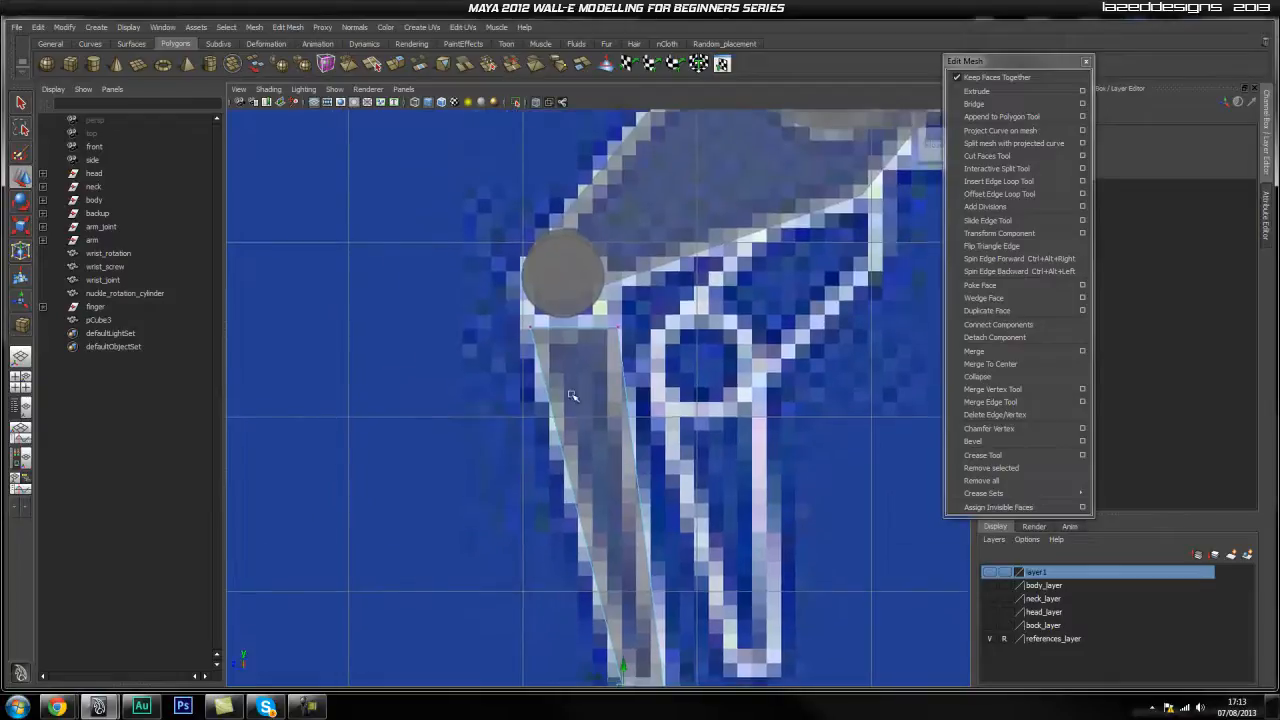
Insert a horizontal edge loop and pull its vertex onto the slanted edge.
{"action": "left_click", "coordinate": [1000, 181]}
{"action": "left_click_drag", "start_coordinate": [633, 383], "coordinate": [633, 393]}
{"action": "key", "text": "q"}
{"action": "right_click_drag", "start_coordinate": [614, 376], "coordinate": [537, 372]}
{"action": "left_click", "coordinate": [620, 397]}
{"action": "key", "text": "w"}
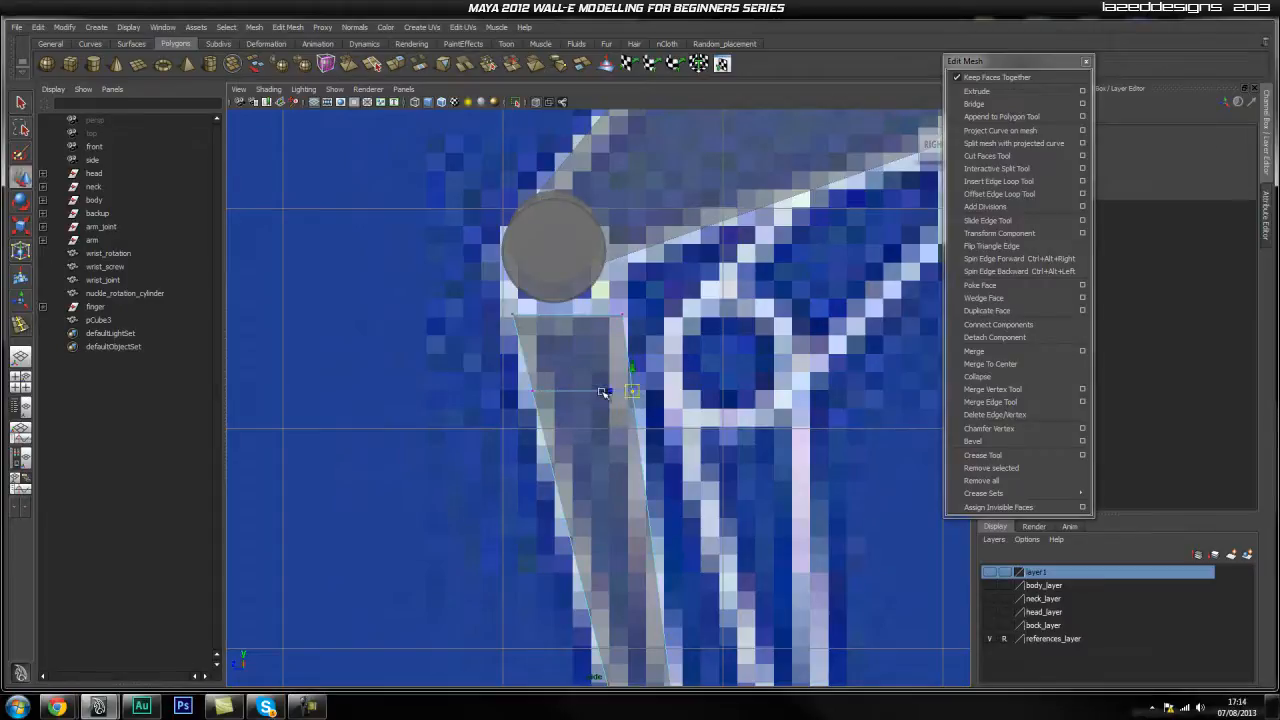
{"action": "middle_click_drag", "start_coordinate": [622, 312], "coordinate": [616, 317]}
{"action": "key", "text": "space"}
{"action": "left_click_drag", "start_coordinate": [573, 388], "coordinate": [671, 414]}
{"action": "left_click_drag", "start_coordinate": [536, 489], "coordinate": [657, 517], "text": "alt"}
{"action": "middle_click_drag", "start_coordinate": [657, 517], "coordinate": [653, 402], "text": "alt"}
{"action": "key", "text": "space"}
{"action": "left_click_drag", "start_coordinate": [640, 425], "coordinate": [628, 446]}
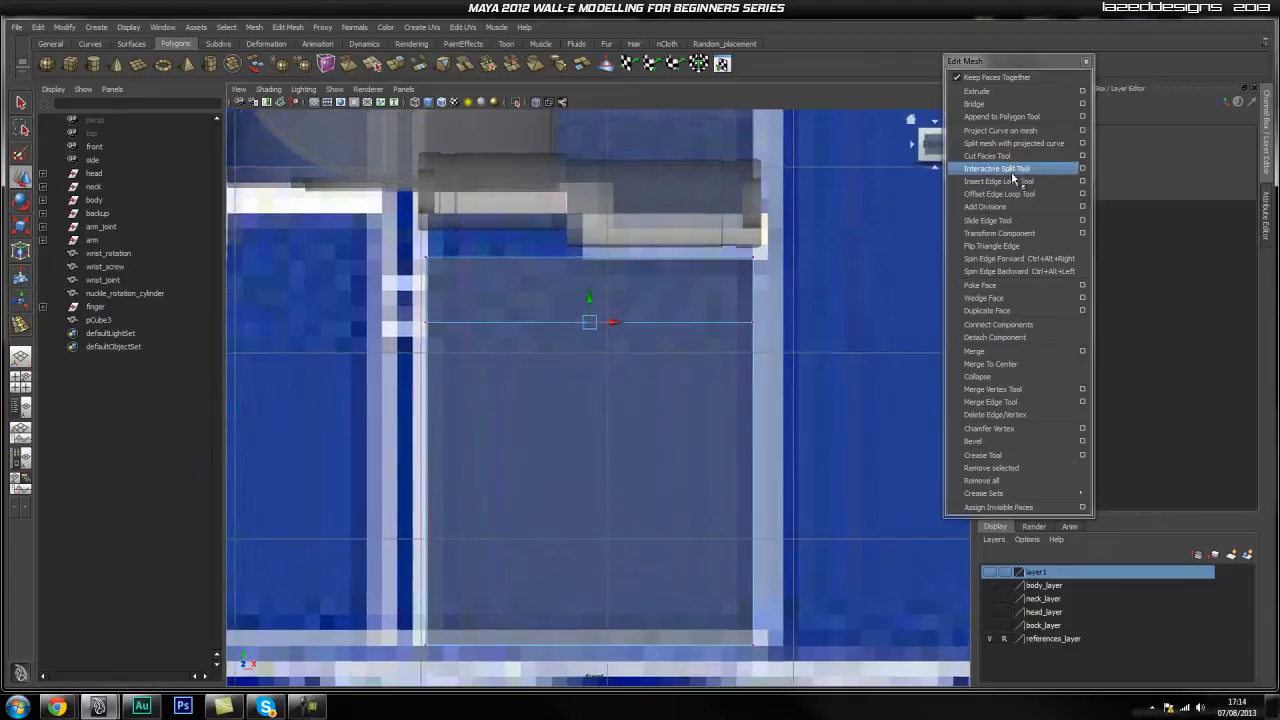
Insert a vertical edge loop through pCube3 in Front view.
{"action": "left_click", "coordinate": [1013, 181]}
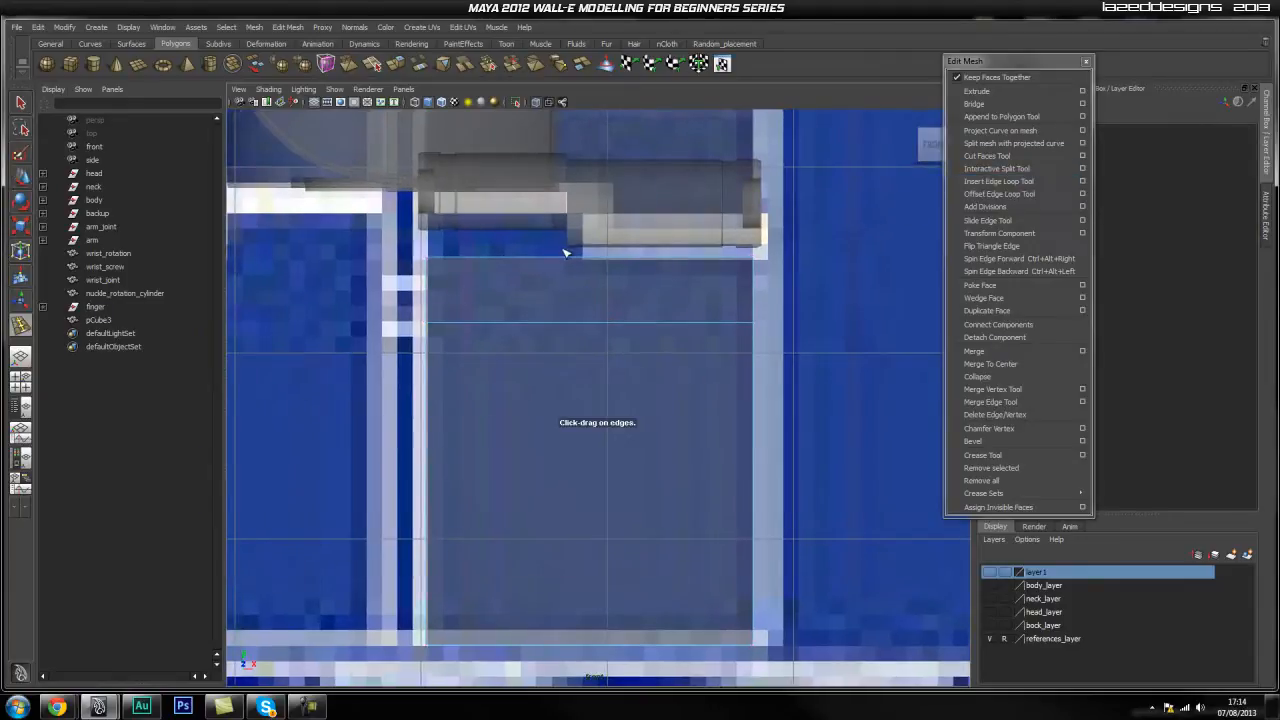
{"action": "left_click_drag", "start_coordinate": [573, 262], "coordinate": [568, 262]}
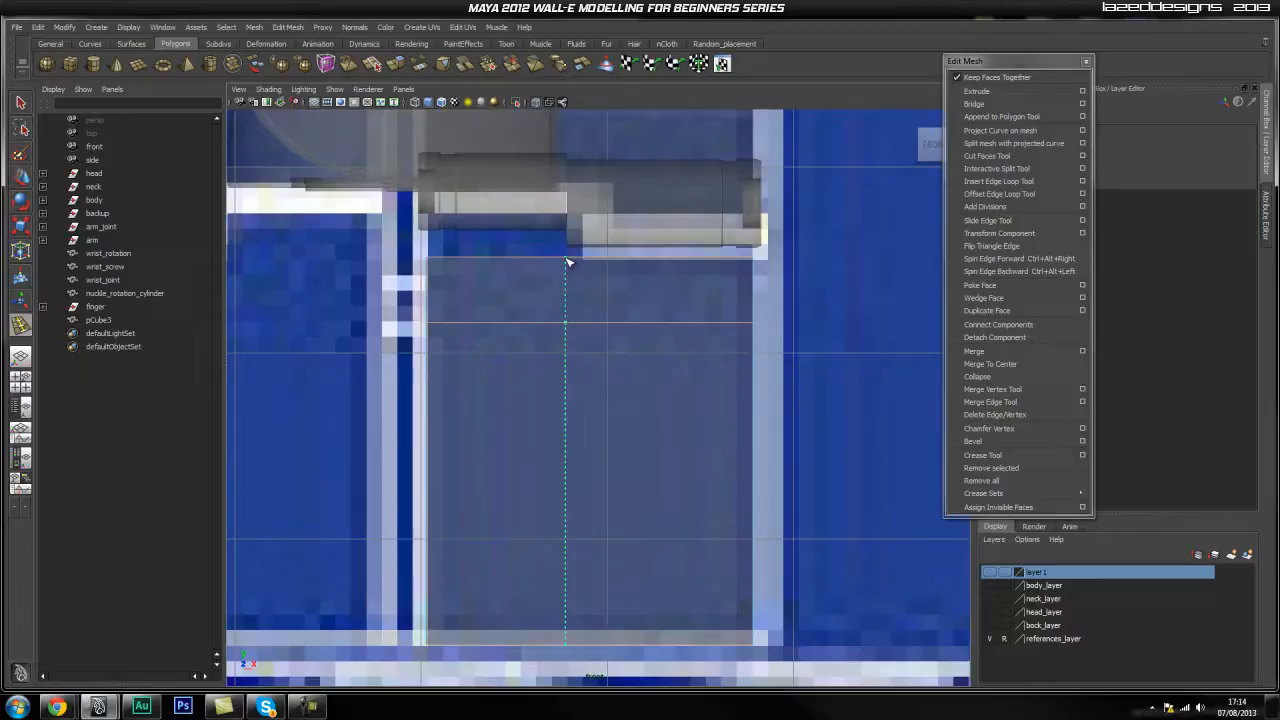
{"action": "left_click_drag", "start_coordinate": [568, 262], "coordinate": [568, 263]}
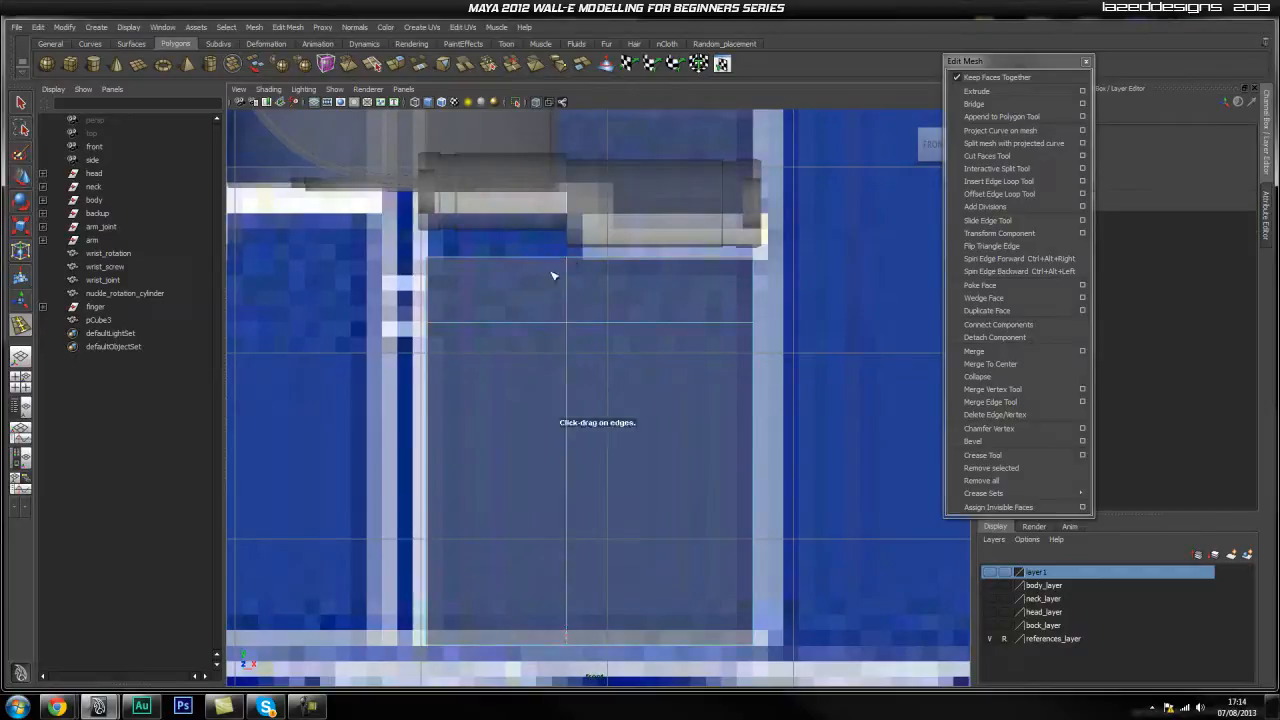
Select the cube's top face in Perspective view and extrude it.
{"action": "key", "text": "space"}
{"action": "left_click_drag", "start_coordinate": [609, 356], "coordinate": [602, 333]}
{"action": "left_click_drag", "start_coordinate": [501, 347], "coordinate": [556, 420], "text": "alt"}
{"action": "right_click_drag", "start_coordinate": [556, 420], "coordinate": [704, 427], "text": "alt"}
{"action": "key", "text": "q"}
{"action": "right_click_drag", "start_coordinate": [578, 333], "coordinate": [584, 369]}
{"action": "left_click", "coordinate": [586, 326]}
{"action": "left_click_drag", "start_coordinate": [618, 282], "coordinate": [546, 292], "text": "alt"}
{"action": "left_click", "coordinate": [984, 91]}
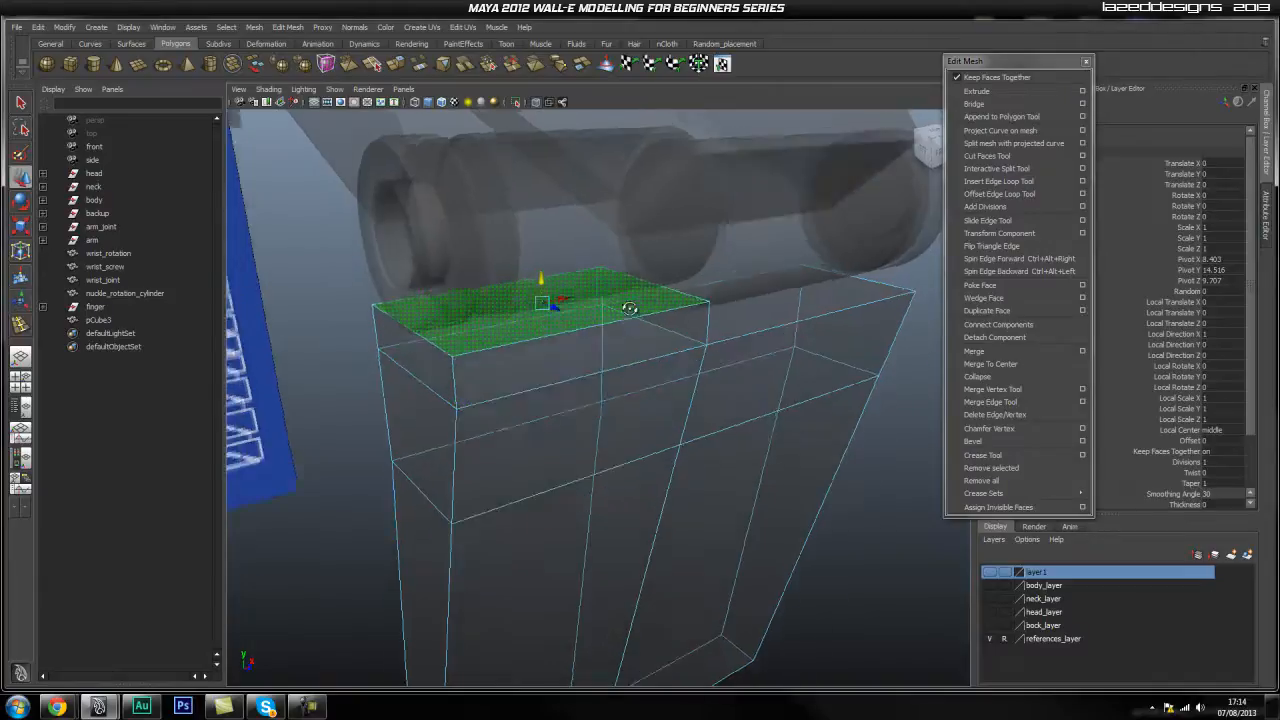
Turn off X-ray shading and reselect the finger box in Perspective view.
{"action": "left_click_drag", "start_coordinate": [640, 318], "coordinate": [530, 108], "text": "alt"}
{"action": "left_click", "coordinate": [536, 105]}
{"action": "left_click_drag", "start_coordinate": [608, 304], "coordinate": [652, 268], "text": "alt"}
{"action": "left_click_drag", "start_coordinate": [534, 235], "coordinate": [736, 375], "text": "alt"}
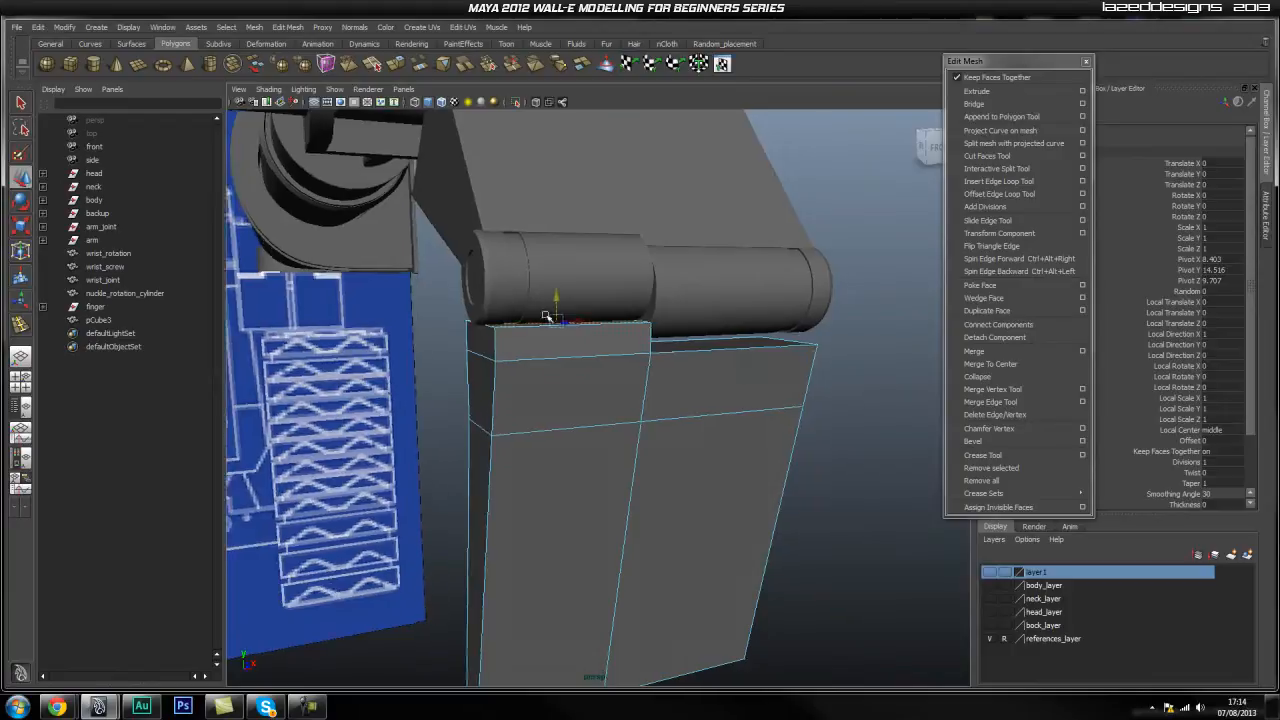
{"action": "left_click", "coordinate": [876, 379]}
{"action": "left_click_drag", "start_coordinate": [597, 434], "coordinate": [629, 429], "text": "alt"}
{"action": "scroll", "coordinate": [629, 429], "scroll_direction": "down", "scroll_amount": 3}
{"action": "middle_click_drag", "start_coordinate": [629, 429], "coordinate": [634, 374], "text": "alt"}
{"action": "left_click_drag", "start_coordinate": [634, 374], "coordinate": [711, 440], "text": "alt"}
{"action": "left_click", "coordinate": [666, 400]}
{"action": "middle_click_drag", "start_coordinate": [711, 440], "coordinate": [709, 399], "text": "alt"}
Extrude a side face of the box and inset it inward.
{"action": "right_click_drag", "start_coordinate": [611, 398], "coordinate": [629, 433]}
{"action": "left_click", "coordinate": [626, 391]}
{"action": "middle_click_drag", "start_coordinate": [698, 276], "coordinate": [631, 440], "text": "alt"}
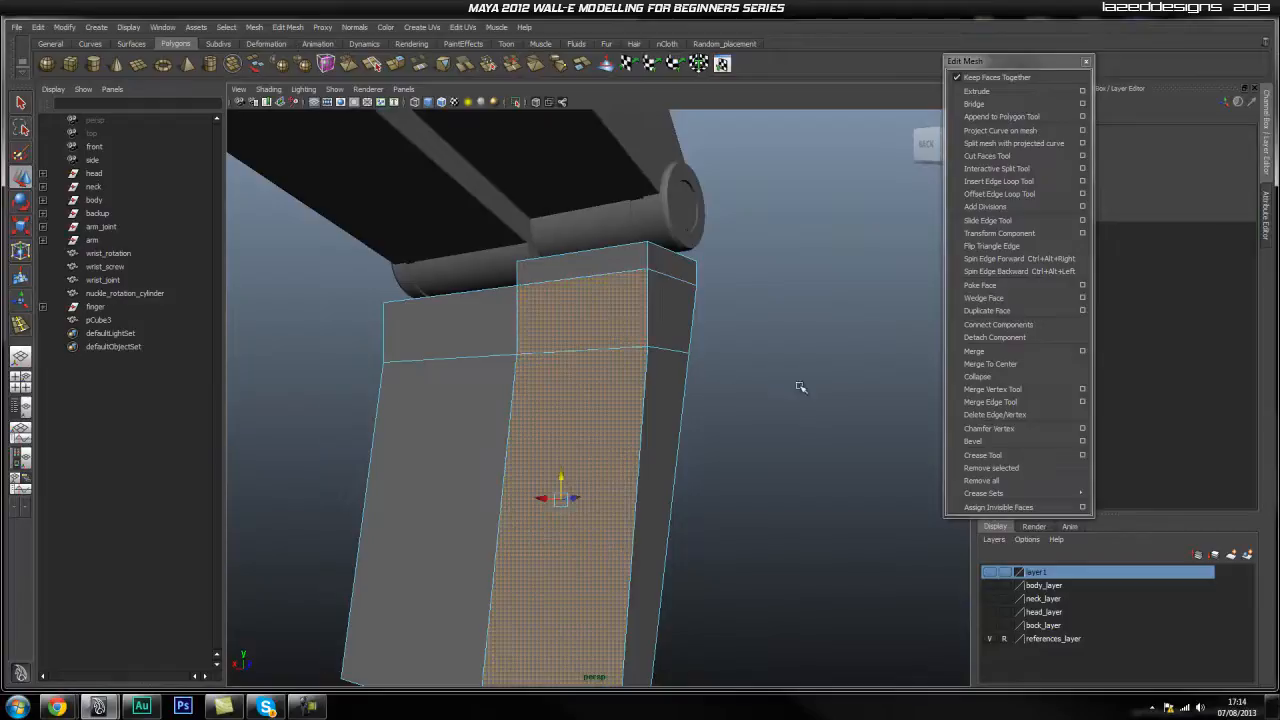
{"action": "middle_click_drag", "start_coordinate": [734, 409], "coordinate": [748, 373], "text": "alt"}
{"action": "left_click_drag", "start_coordinate": [744, 387], "coordinate": [664, 432], "text": "alt"}
{"action": "left_click", "coordinate": [1014, 91]}
{"action": "left_click_drag", "start_coordinate": [722, 323], "coordinate": [594, 401], "text": "alt"}
{"action": "mouse_move", "coordinate": [616, 463]}
{"action": "left_mouse_down"}
{"action": "mouse_move", "coordinate": [603, 449]}
{"action": "mouse_move", "coordinate": [625, 446]}
{"action": "left_mouse_up"}
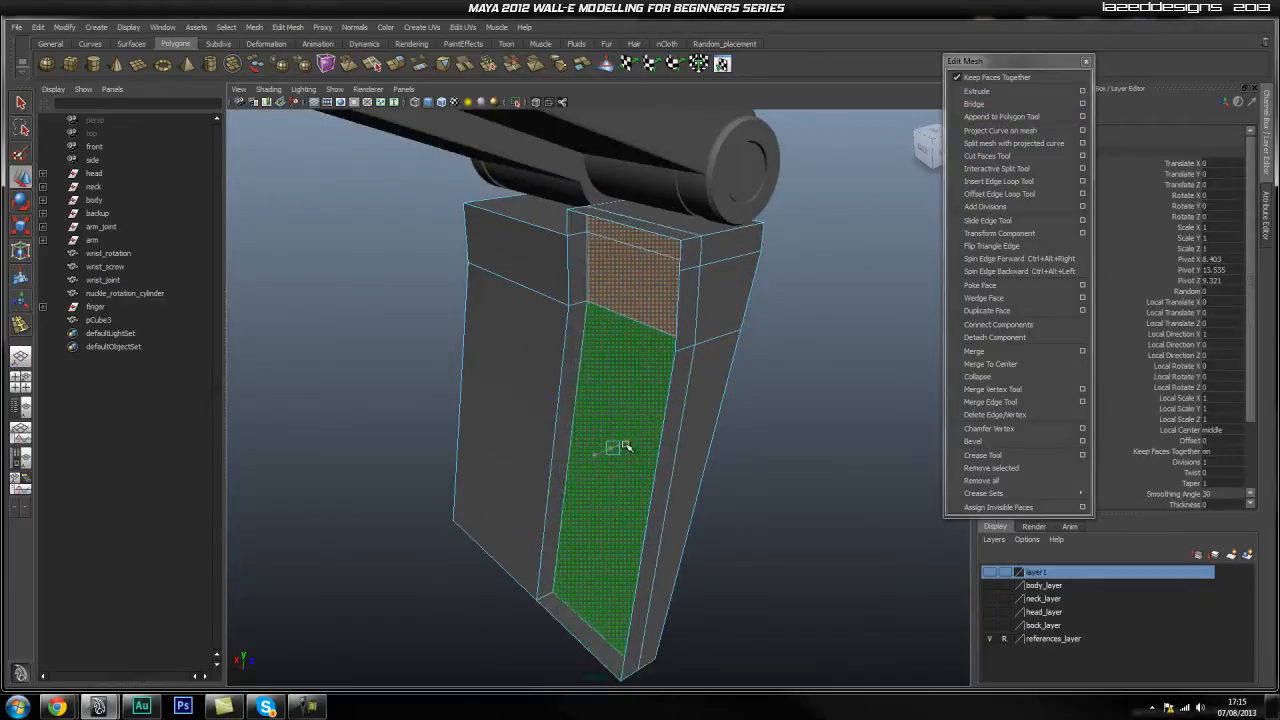
Select the strip faces along the box's bottom and delete them.
{"action": "left_click_drag", "start_coordinate": [692, 435], "coordinate": [684, 396], "text": "alt"}
{"action": "left_click", "coordinate": [756, 417]}
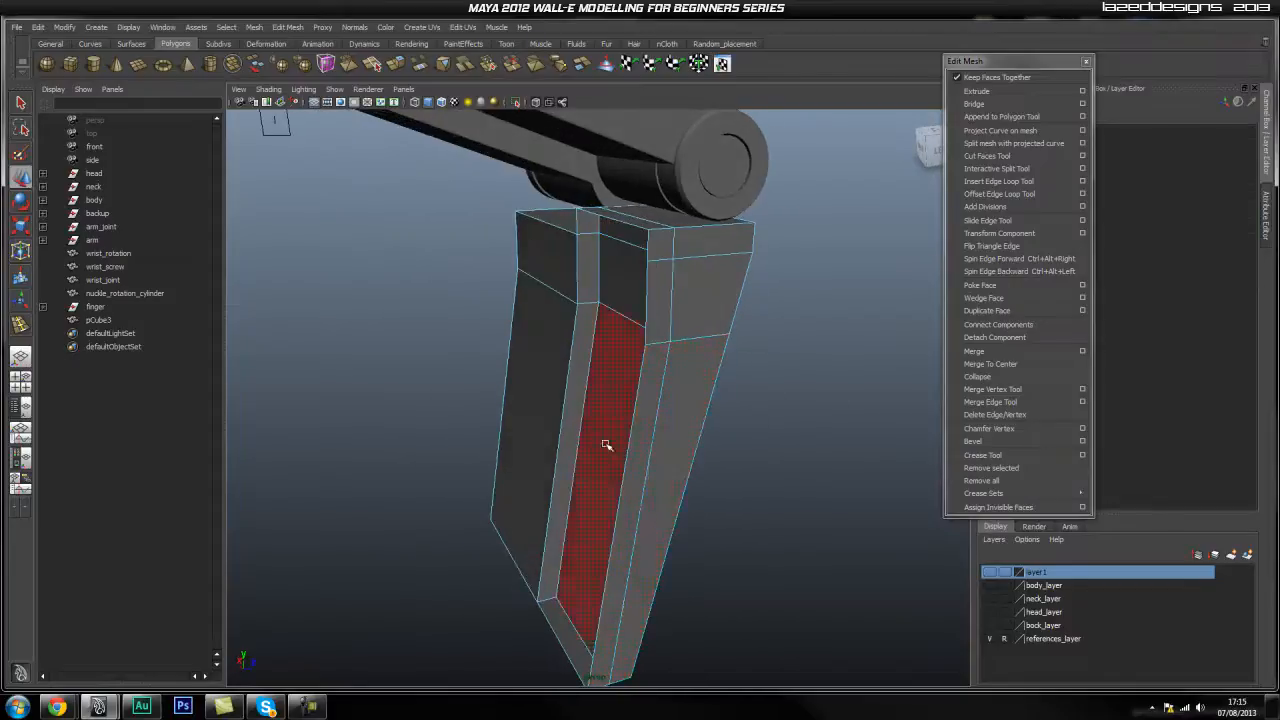
{"action": "left_click", "coordinate": [647, 420]}
{"action": "left_click", "coordinate": [680, 290], "text": "shift"}
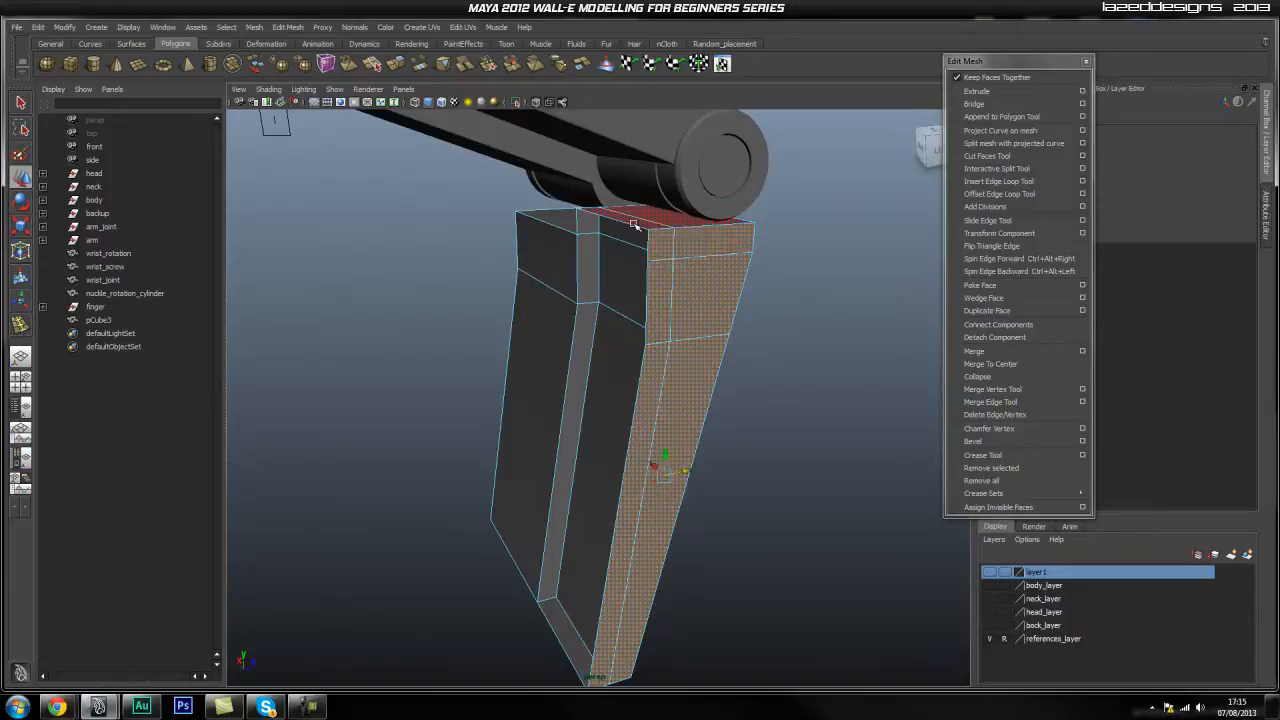
{"action": "left_click_drag", "start_coordinate": [625, 232], "coordinate": [607, 305], "text": "alt"}
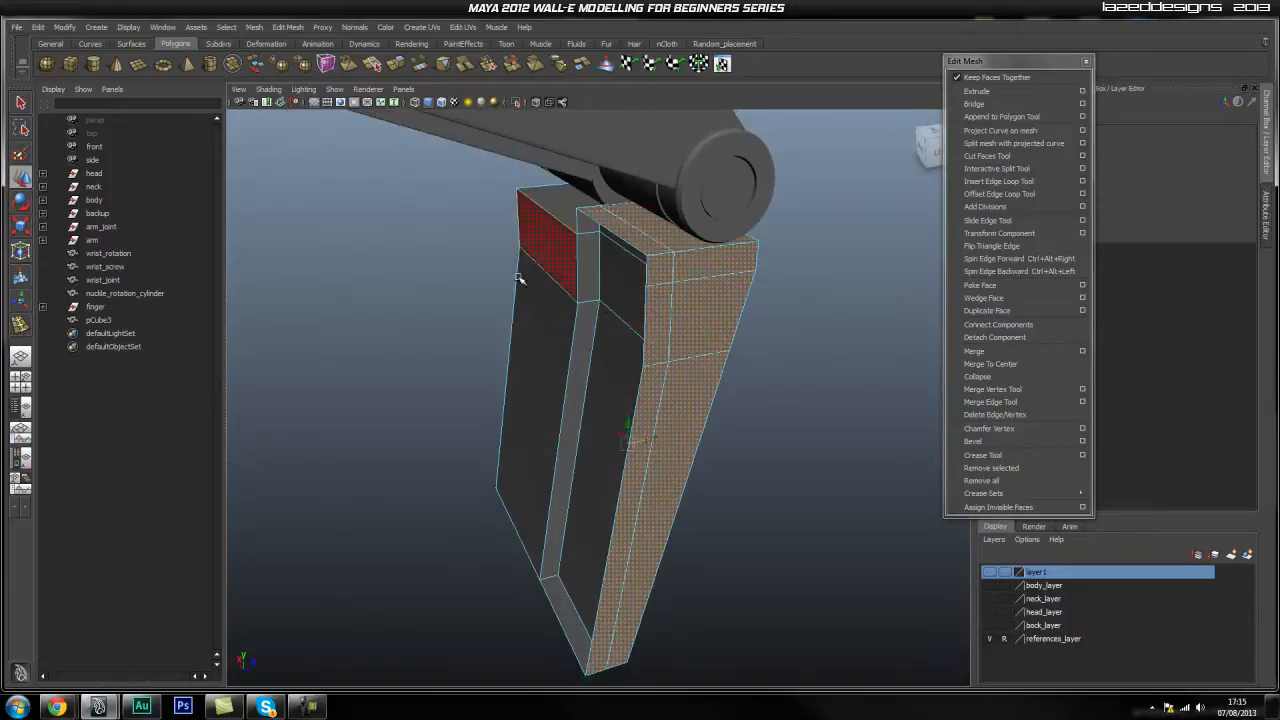
{"action": "left_click_drag", "start_coordinate": [550, 250], "coordinate": [596, 379], "text": "alt"}
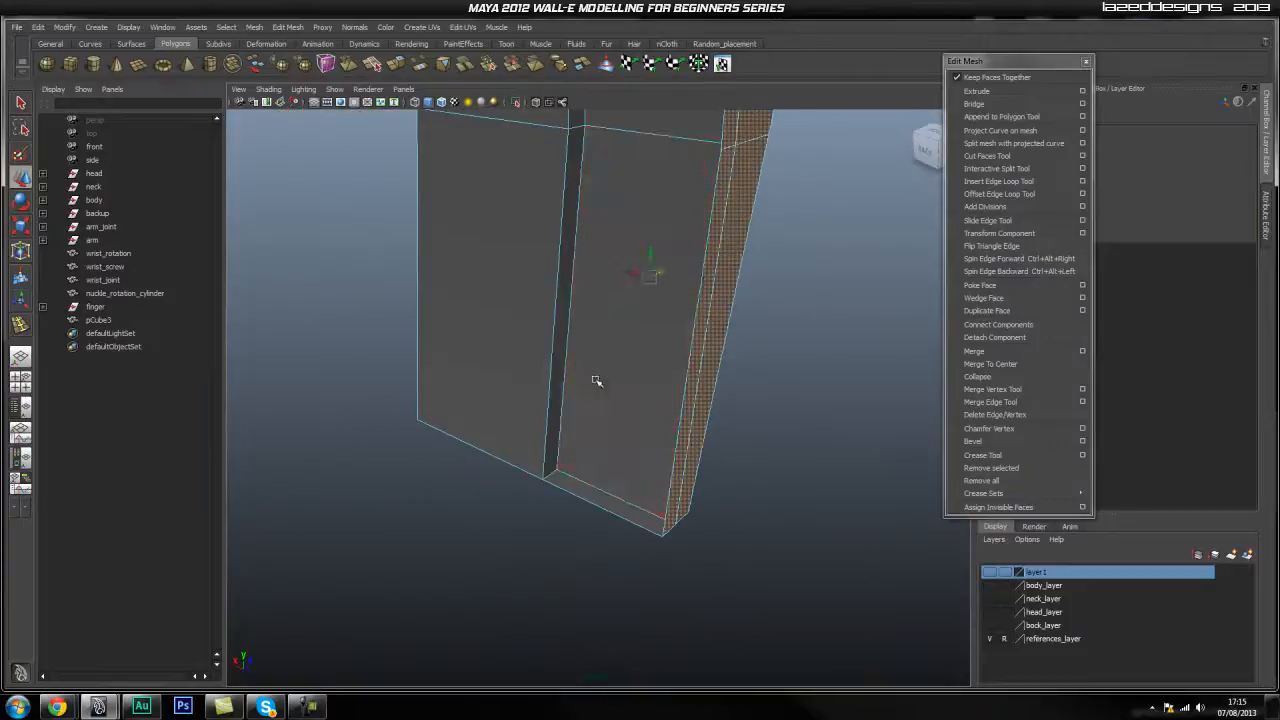
{"action": "left_click", "coordinate": [716, 432]}
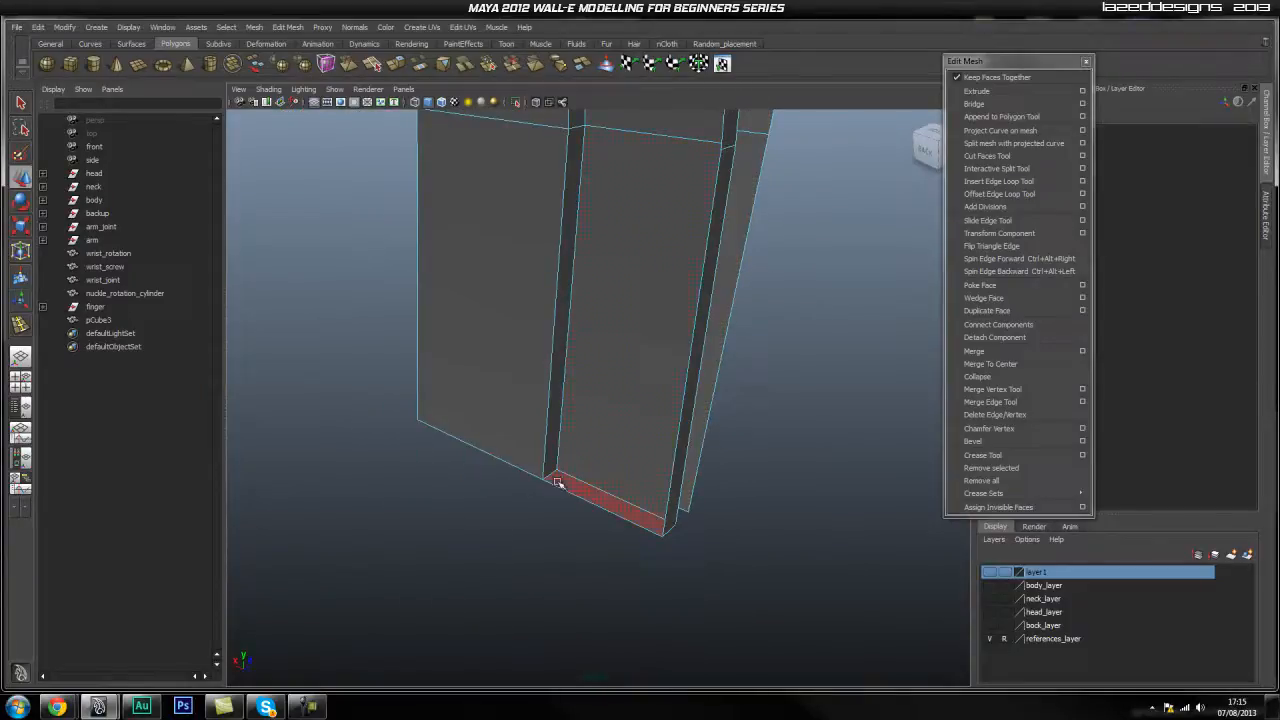
{"action": "left_click", "coordinate": [600, 490]}
{"action": "left_click_drag", "start_coordinate": [606, 491], "coordinate": [641, 447], "text": "alt"}
{"action": "left_click_drag", "start_coordinate": [592, 388], "coordinate": [740, 421], "text": "alt"}
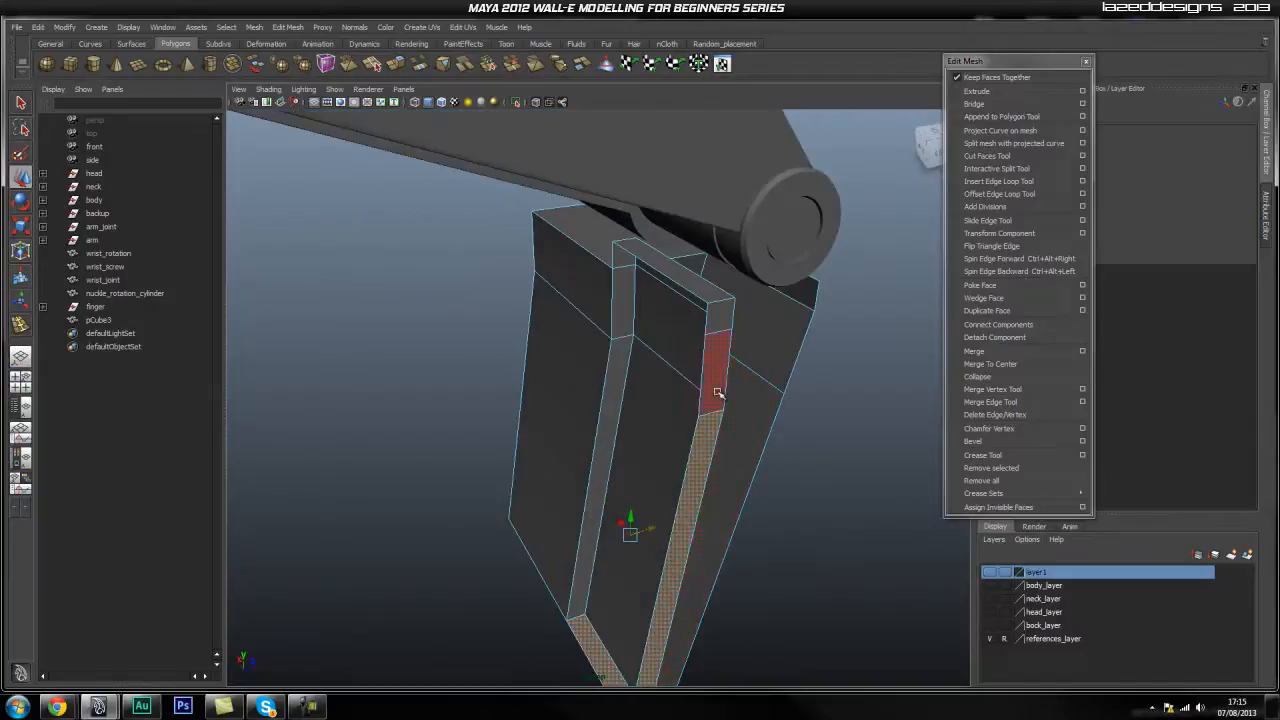
{"action": "left_click", "coordinate": [716, 390], "text": "shift"}
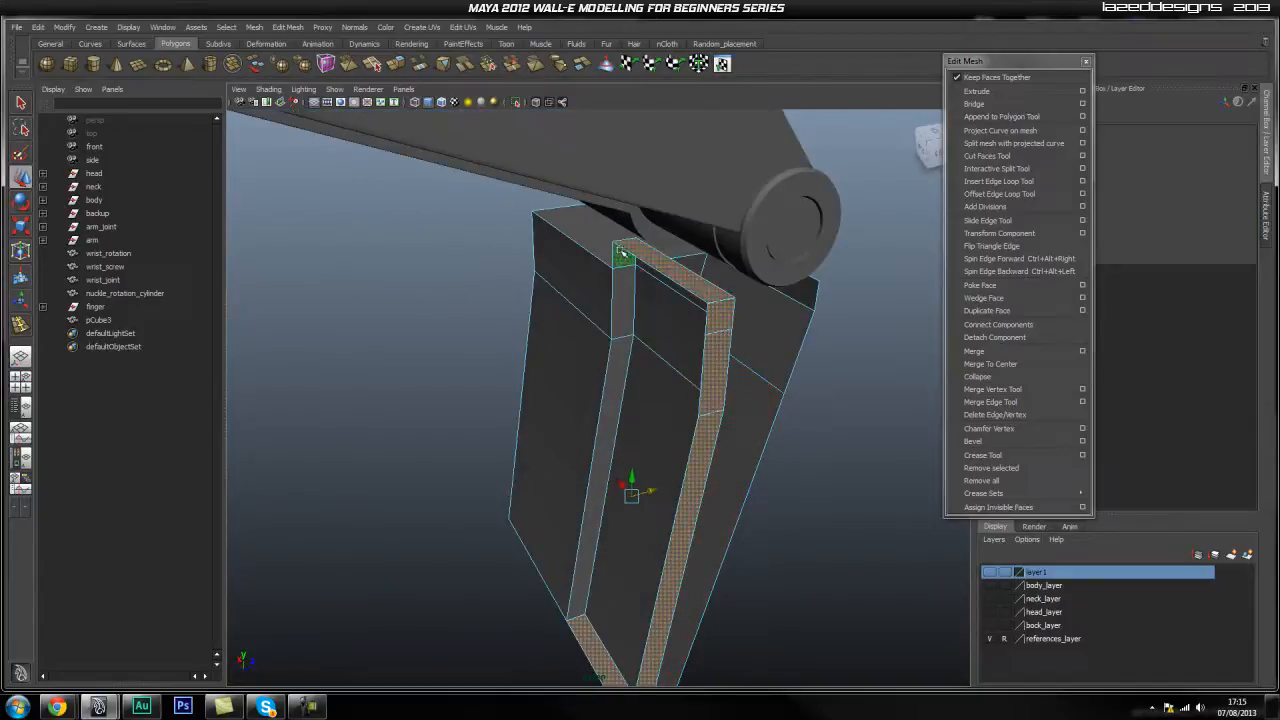
{"action": "key", "text": "Delete"}
Select the claw finger pCube3 as a whole object.
{"action": "left_click_drag", "start_coordinate": [620, 251], "coordinate": [609, 306], "text": "alt"}
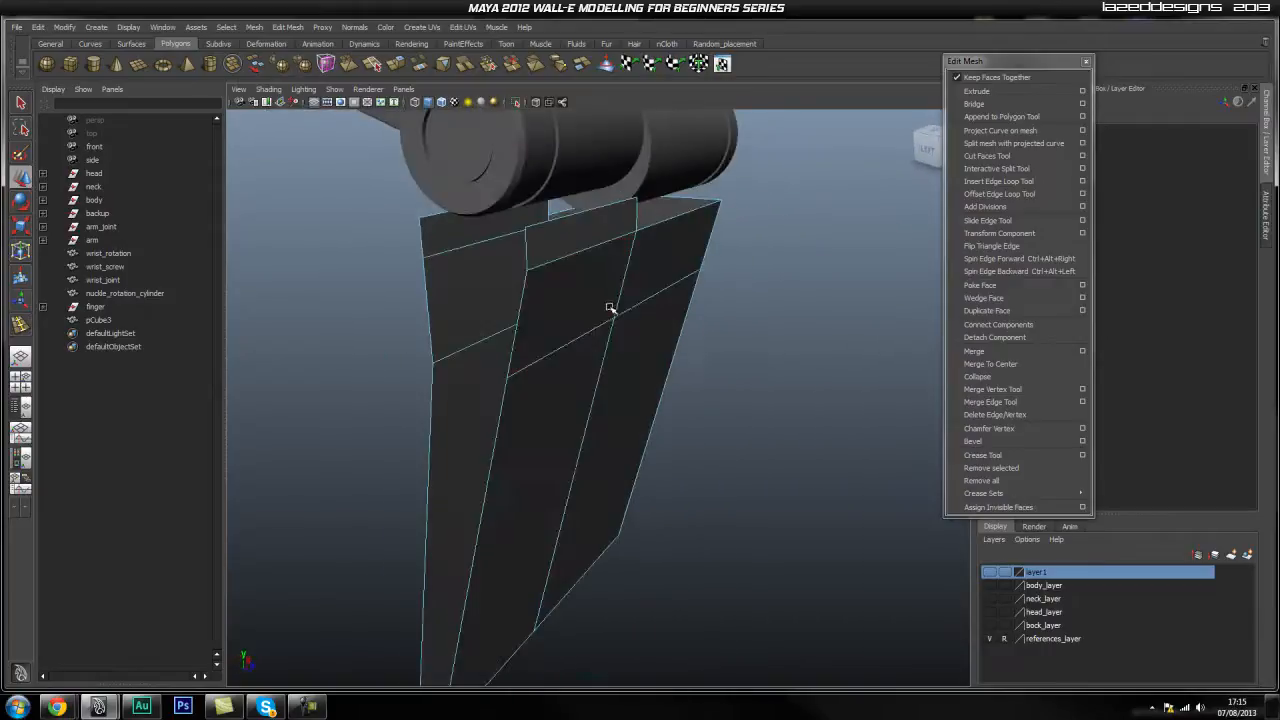
{"action": "key", "text": "q"}
{"action": "right_click_drag", "start_coordinate": [598, 319], "coordinate": [615, 310]}
{"action": "left_click", "coordinate": [615, 310]}
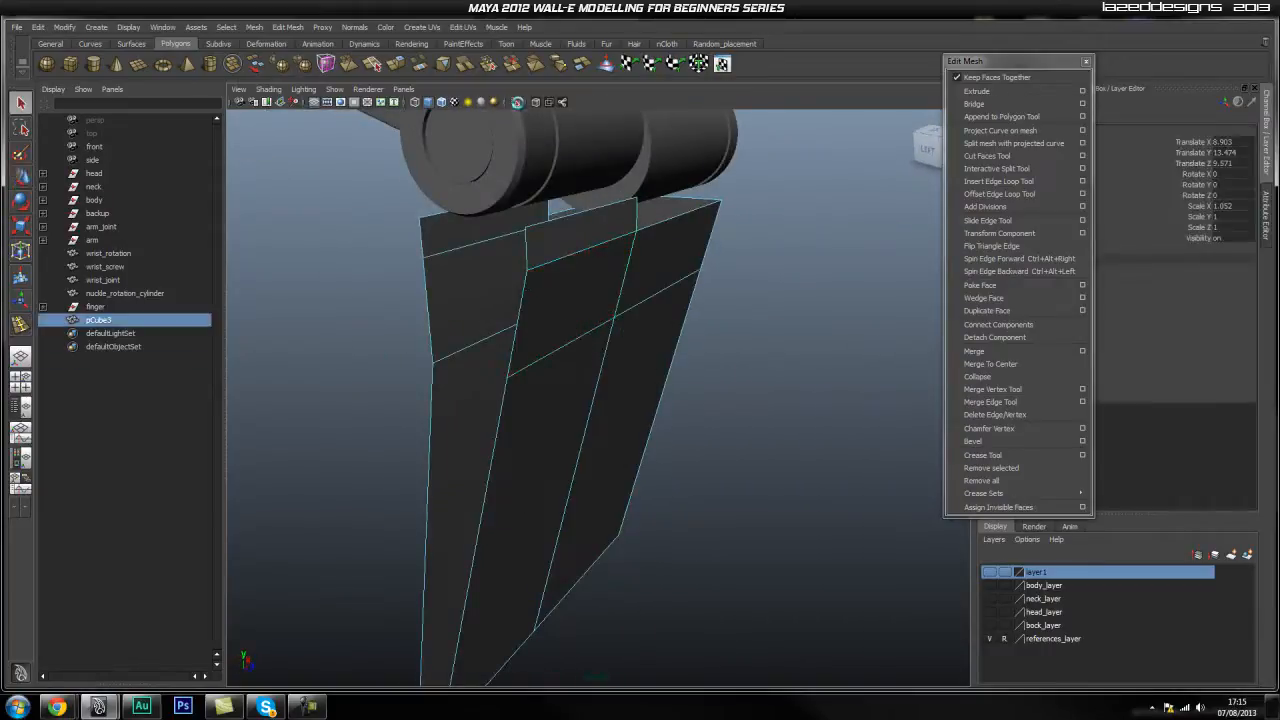
Isolate pCube3 and widen the extrusion's inset offset along the prongs.
{"action": "left_click", "coordinate": [517, 102]}
{"action": "left_click_drag", "start_coordinate": [571, 346], "coordinate": [600, 297], "text": "alt"}
{"action": "right_click", "coordinate": [543, 301]}
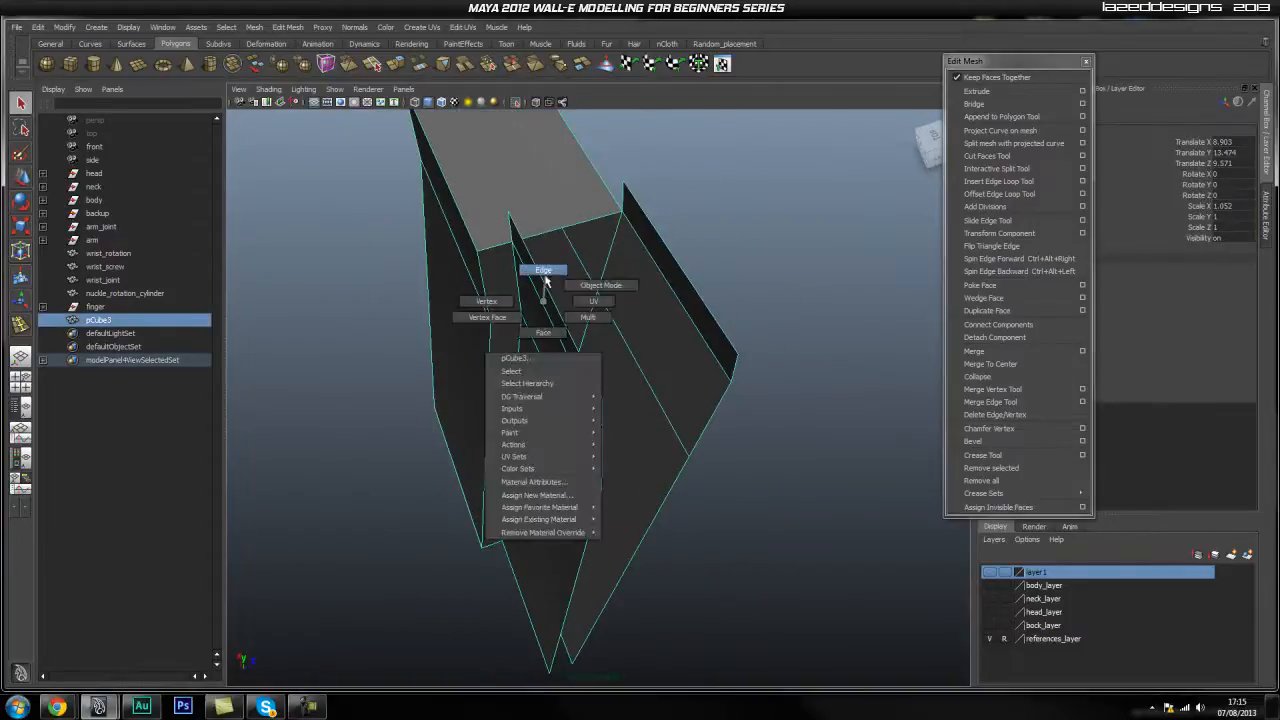
{"action": "left_click", "coordinate": [543, 270]}
{"action": "left_click_drag", "start_coordinate": [571, 223], "coordinate": [745, 320], "text": "alt"}
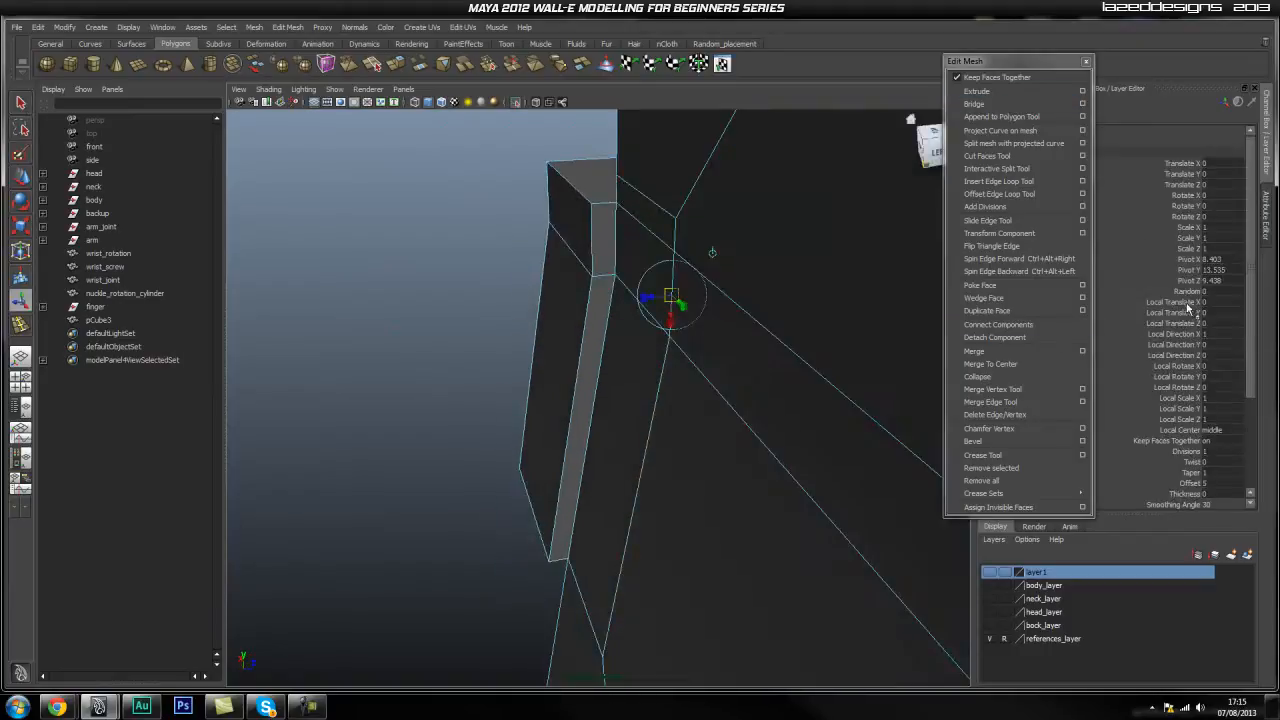
{"action": "scroll", "coordinate": [1190, 315], "scroll_direction": "down", "scroll_amount": 3}
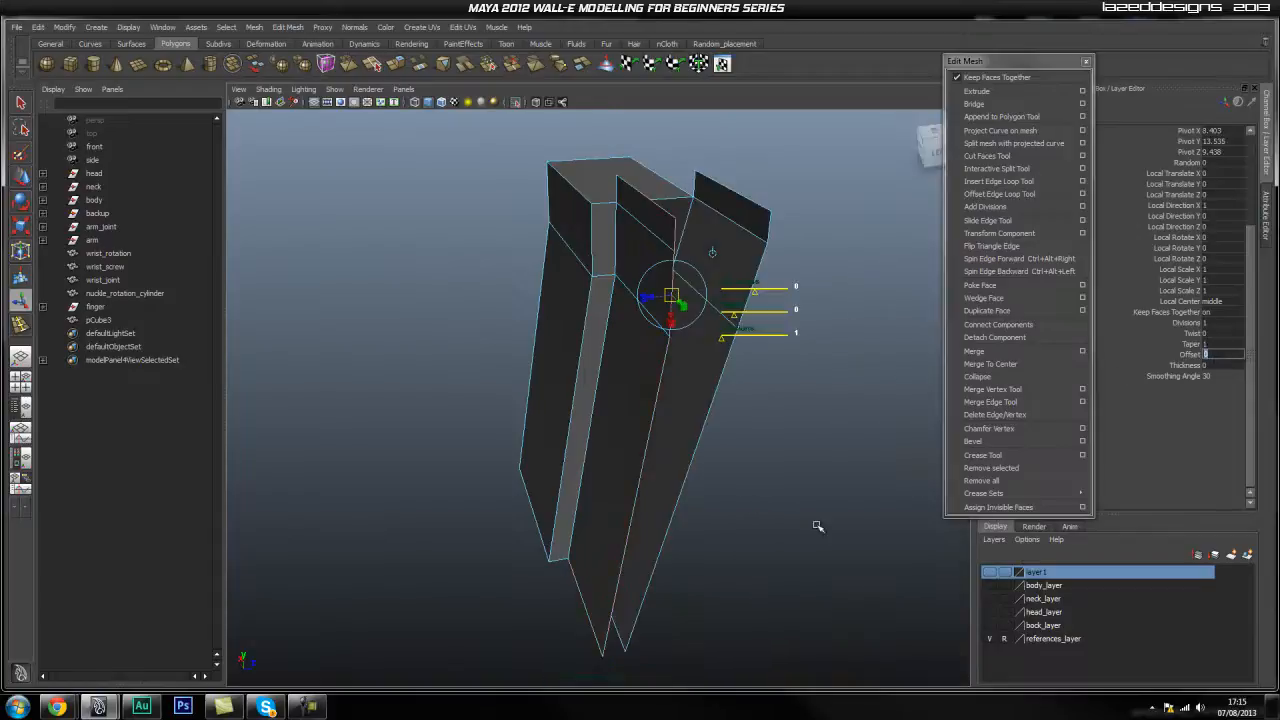
{"action": "left_click", "coordinate": [1190, 354]}
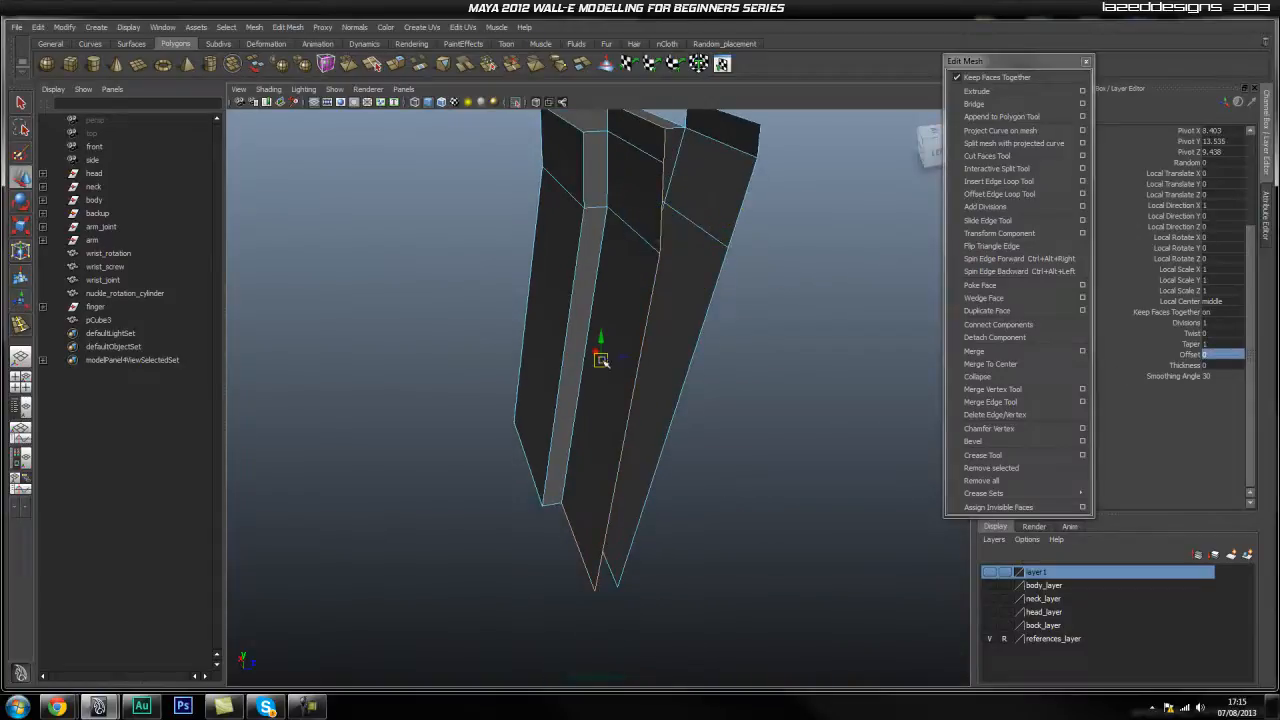
{"action": "middle_click_drag", "start_coordinate": [633, 360], "coordinate": [641, 364]}
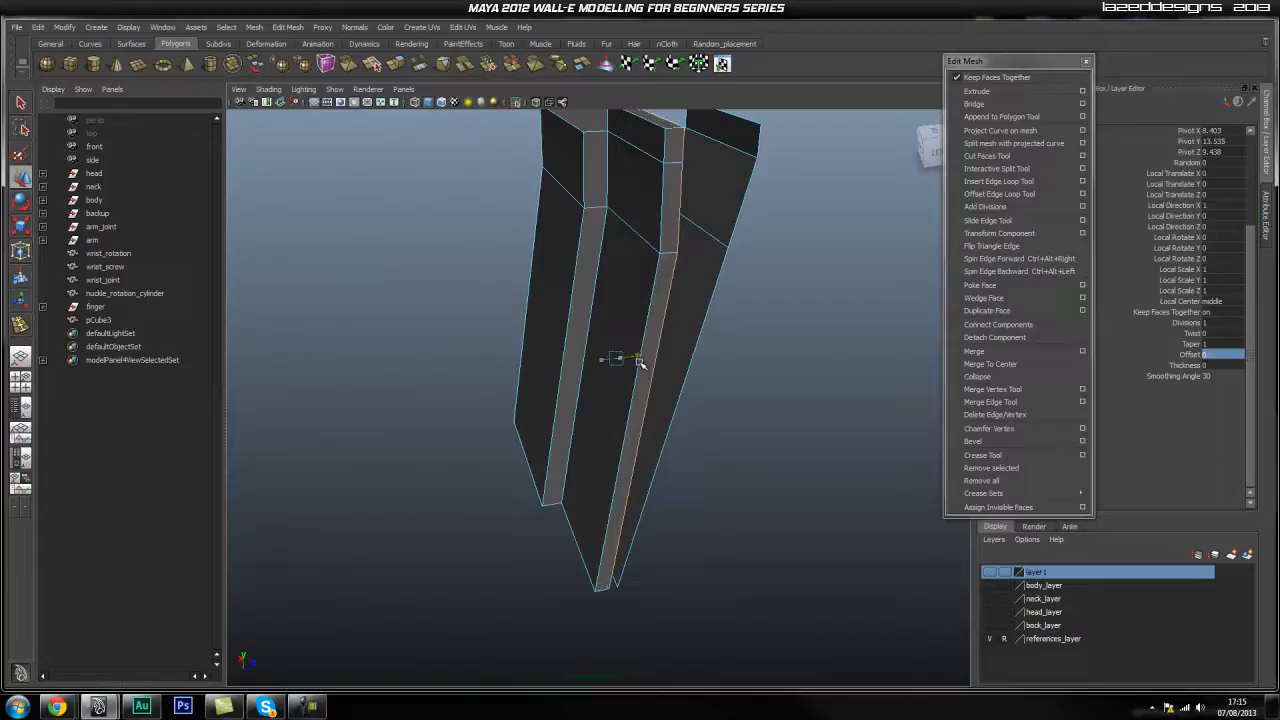
{"action": "left_click_drag", "start_coordinate": [703, 360], "coordinate": [670, 400], "text": "alt"}
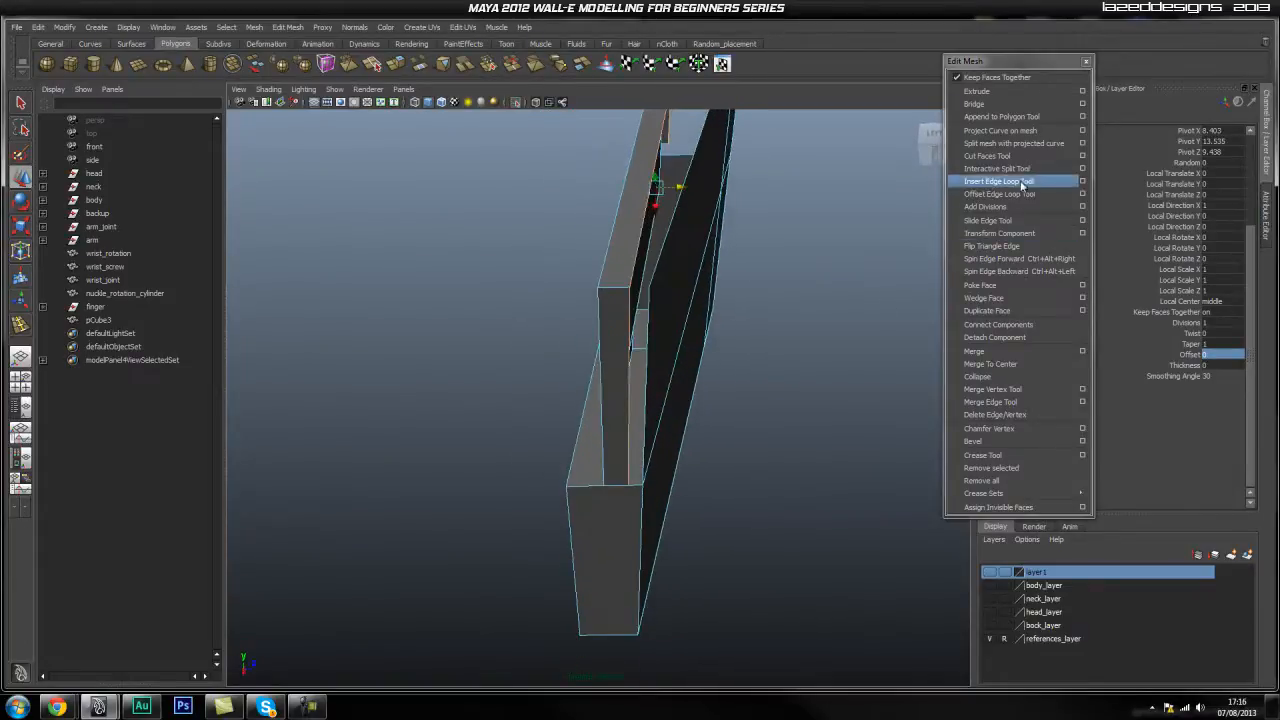
Weld the stray ledge vertices into the block corners with the Merge Vertex Tool.
{"action": "left_click", "coordinate": [1000, 402]}
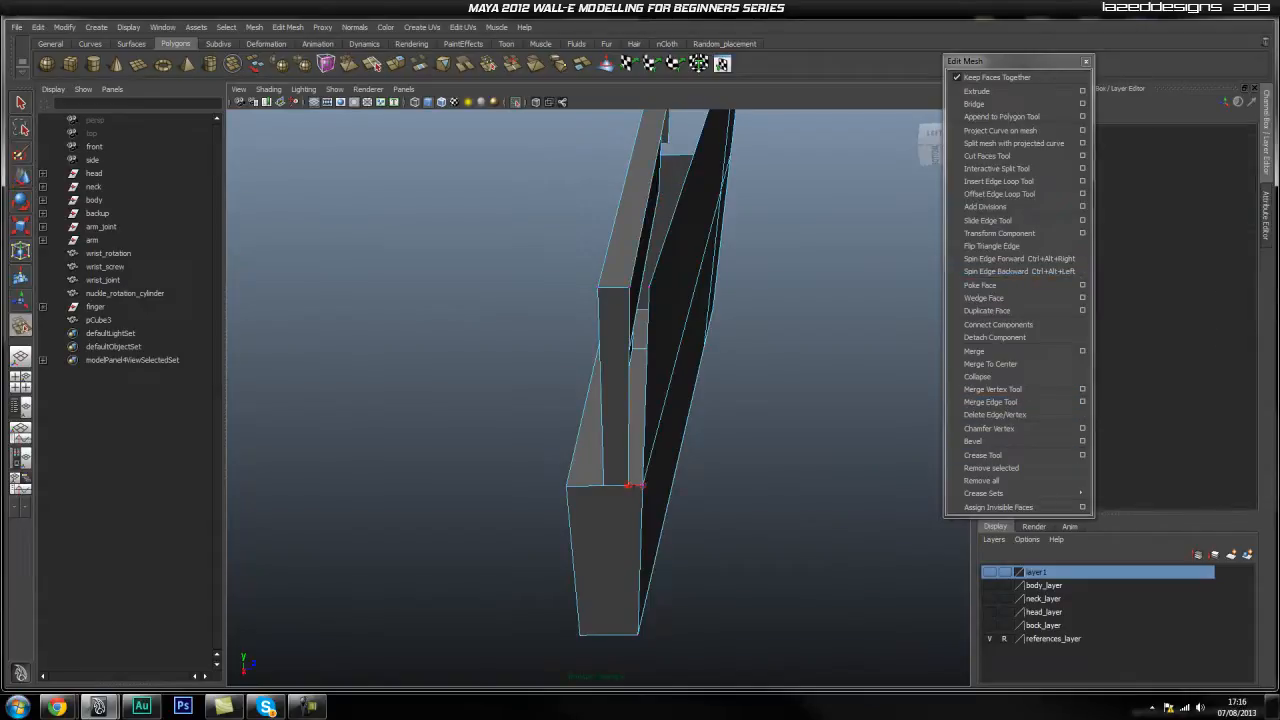
{"action": "left_click_drag", "start_coordinate": [630, 486], "coordinate": [645, 486]}
{"action": "mouse_move", "coordinate": [645, 318]}
{"action": "left_mouse_down", "text": "alt"}
{"action": "mouse_move", "coordinate": [640, 343]}
{"action": "mouse_move", "coordinate": [650, 321]}
{"action": "left_mouse_up", "text": "alt"}
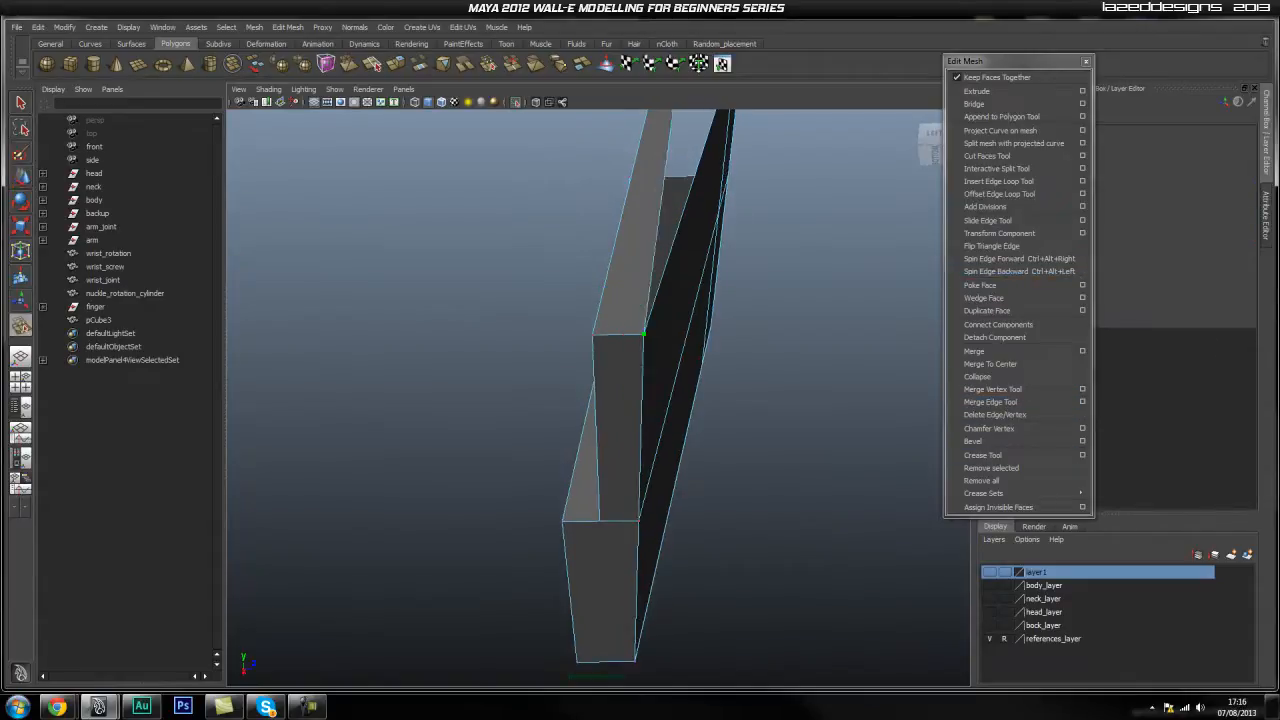
{"action": "mouse_move", "coordinate": [697, 398]}
{"action": "left_mouse_down", "text": "alt"}
{"action": "mouse_move", "coordinate": [654, 474]}
{"action": "mouse_move", "coordinate": [674, 294]}
{"action": "mouse_move", "coordinate": [654, 443]}
{"action": "mouse_move", "coordinate": [632, 345]}
{"action": "mouse_move", "coordinate": [655, 410]}
{"action": "mouse_move", "coordinate": [701, 423]}
{"action": "left_mouse_up", "text": "alt"}
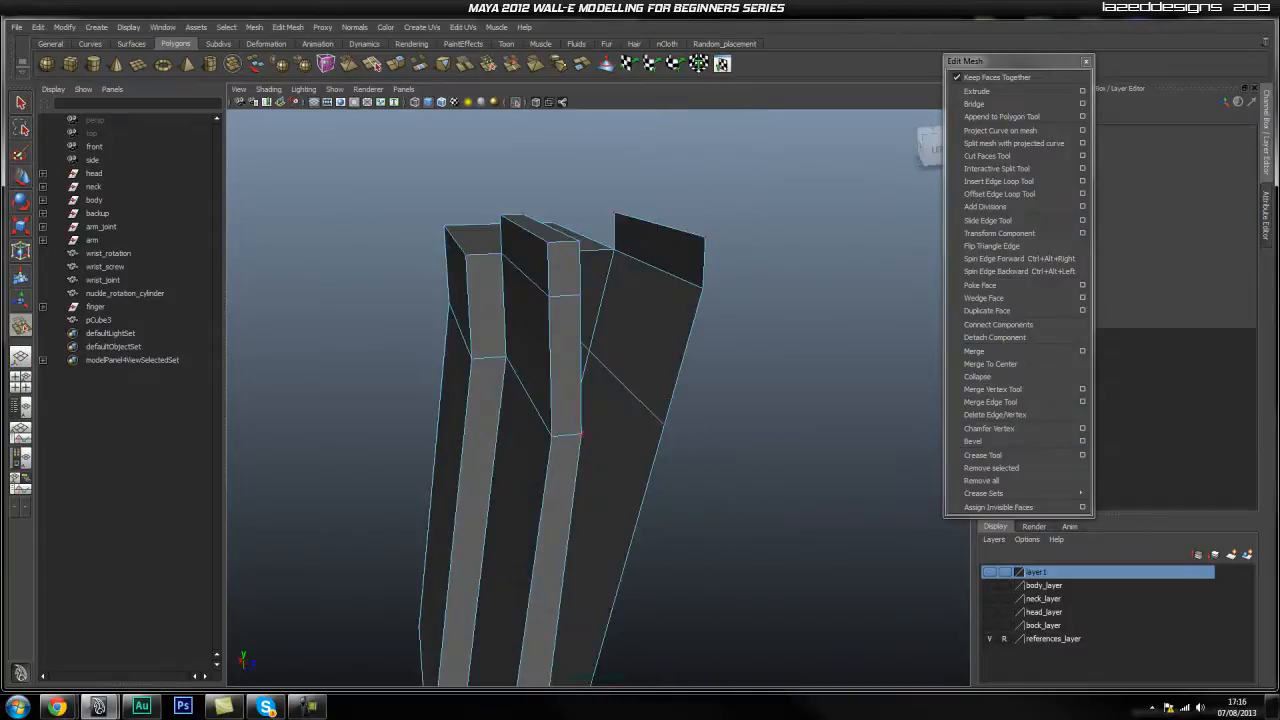
{"action": "left_click_drag", "start_coordinate": [582, 433], "coordinate": [656, 482]}
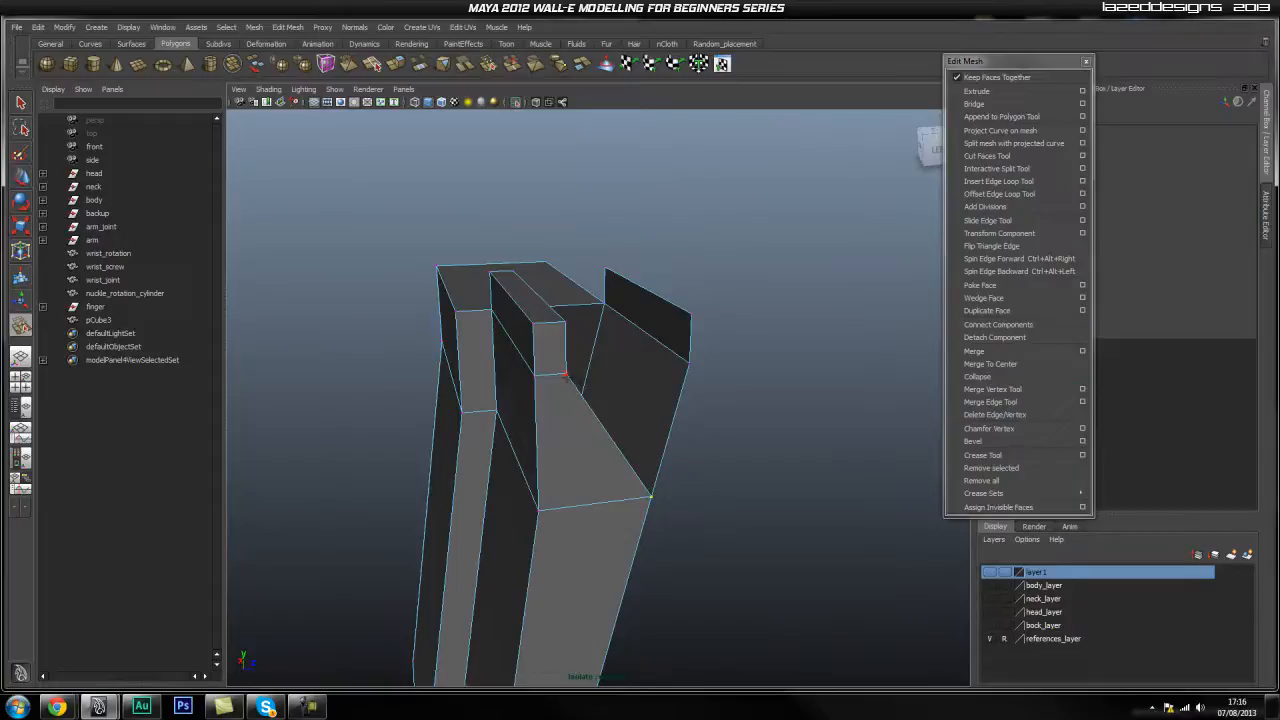
{"action": "left_click_drag", "start_coordinate": [686, 364], "coordinate": [648, 474]}
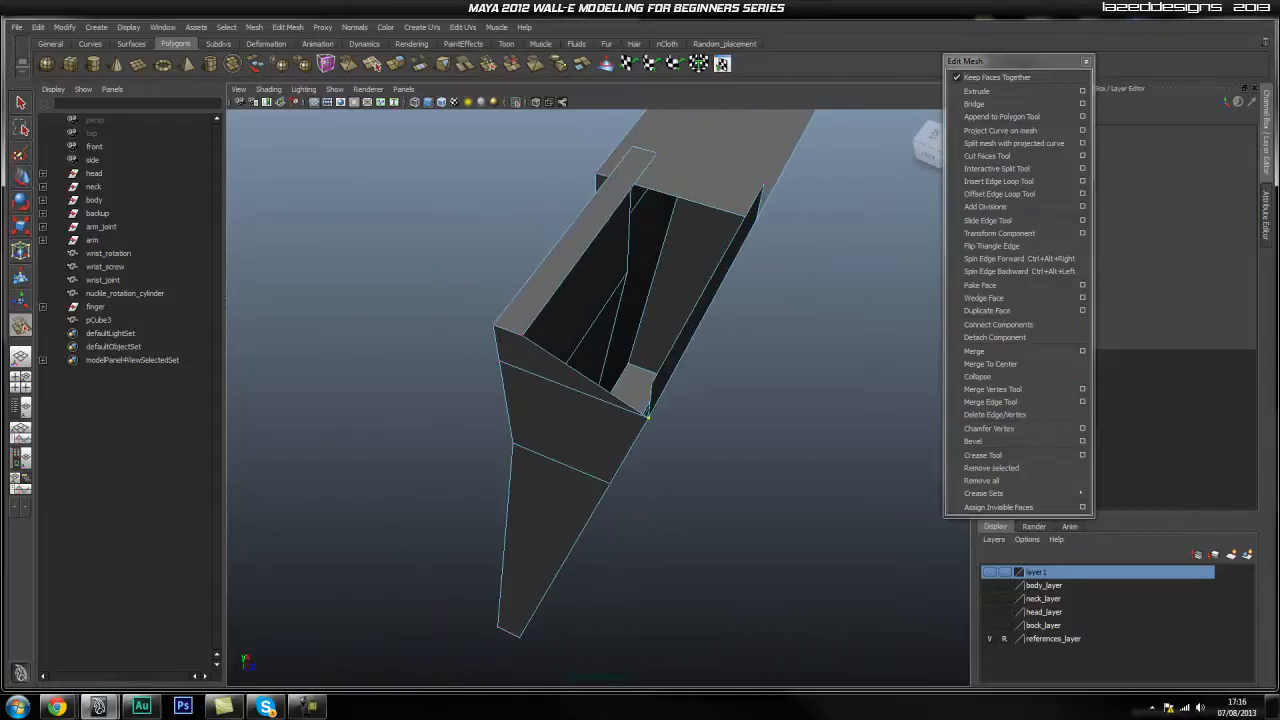
{"action": "left_click_drag", "start_coordinate": [645, 381], "coordinate": [646, 381]}
{"action": "left_click_drag", "start_coordinate": [676, 287], "coordinate": [676, 396], "text": "alt"}
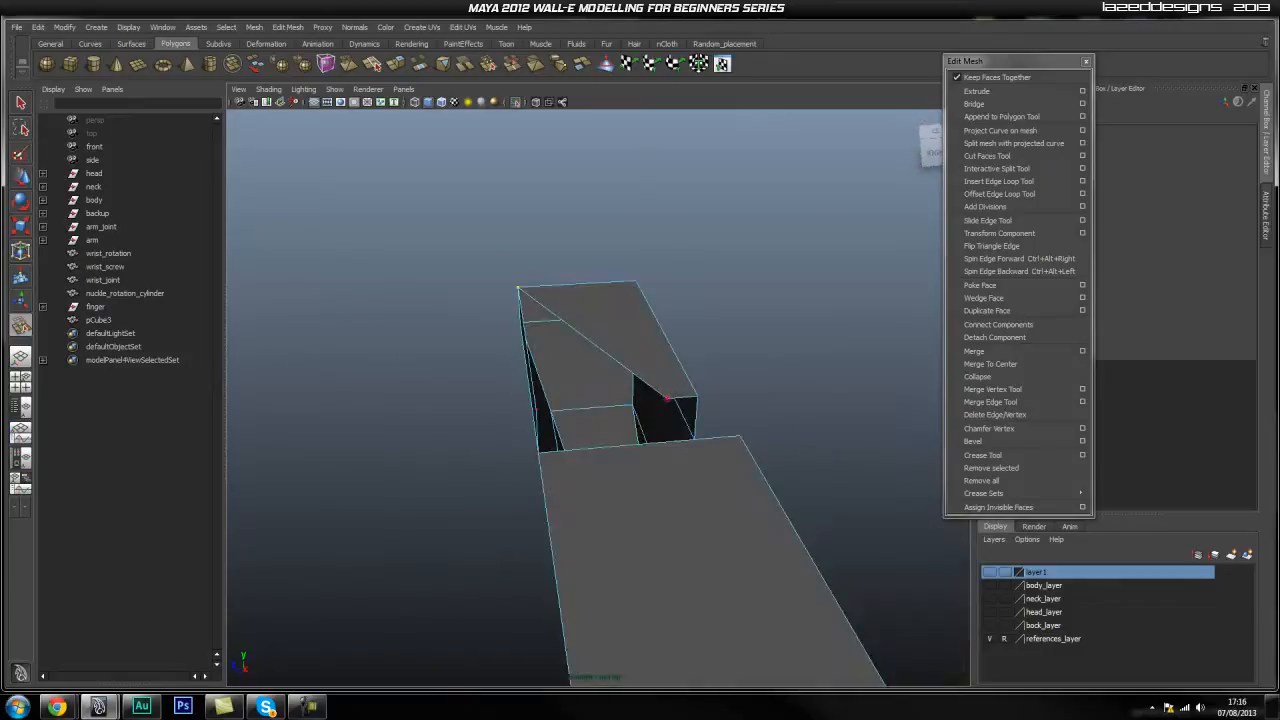
{"action": "mouse_move", "coordinate": [522, 410]}
{"action": "left_mouse_down"}
{"action": "mouse_move", "coordinate": [534, 400]}
{"action": "mouse_move", "coordinate": [511, 400]}
{"action": "mouse_move", "coordinate": [547, 406]}
{"action": "left_mouse_up"}
Extrude the block's top edge with offset 0 and slide it right to form a face.
{"action": "left_click_drag", "start_coordinate": [700, 395], "coordinate": [600, 410], "text": "alt"}
{"action": "right_click_drag", "start_coordinate": [600, 410], "coordinate": [677, 384], "text": "alt"}
{"action": "key", "text": "q"}
{"action": "right_click_drag", "start_coordinate": [549, 403], "coordinate": [549, 370]}
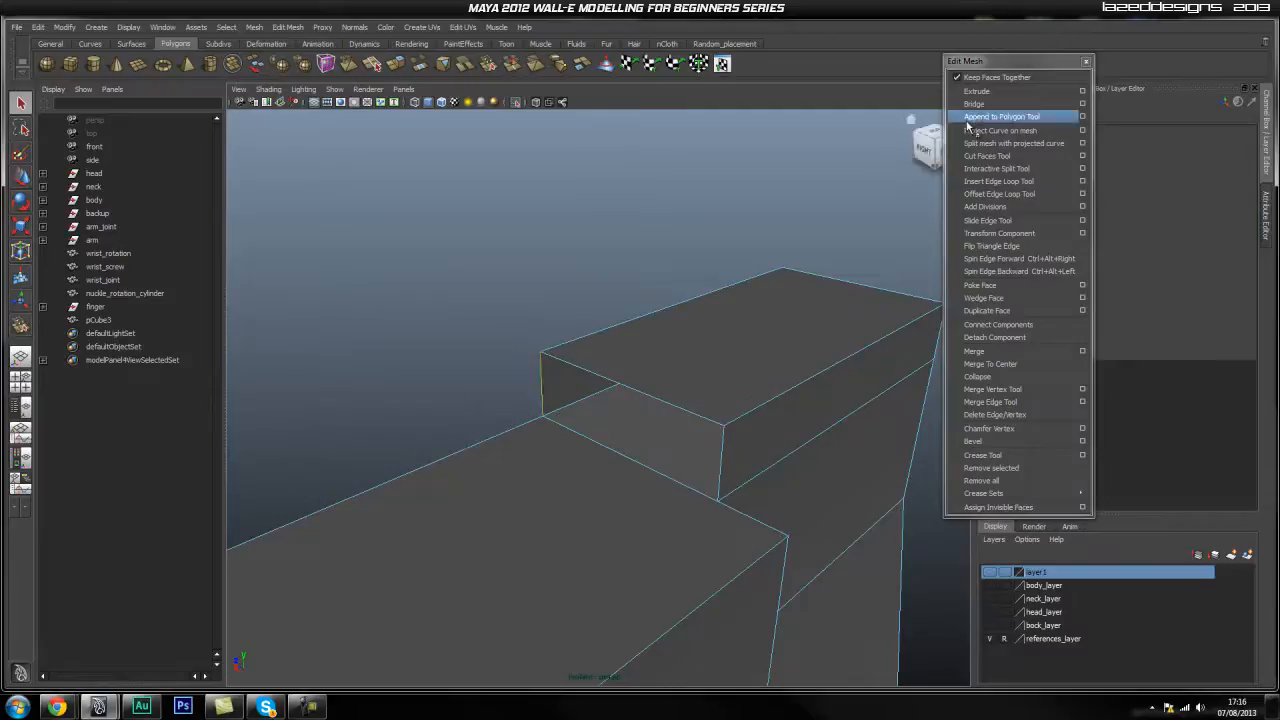
{"action": "left_click", "coordinate": [976, 91]}
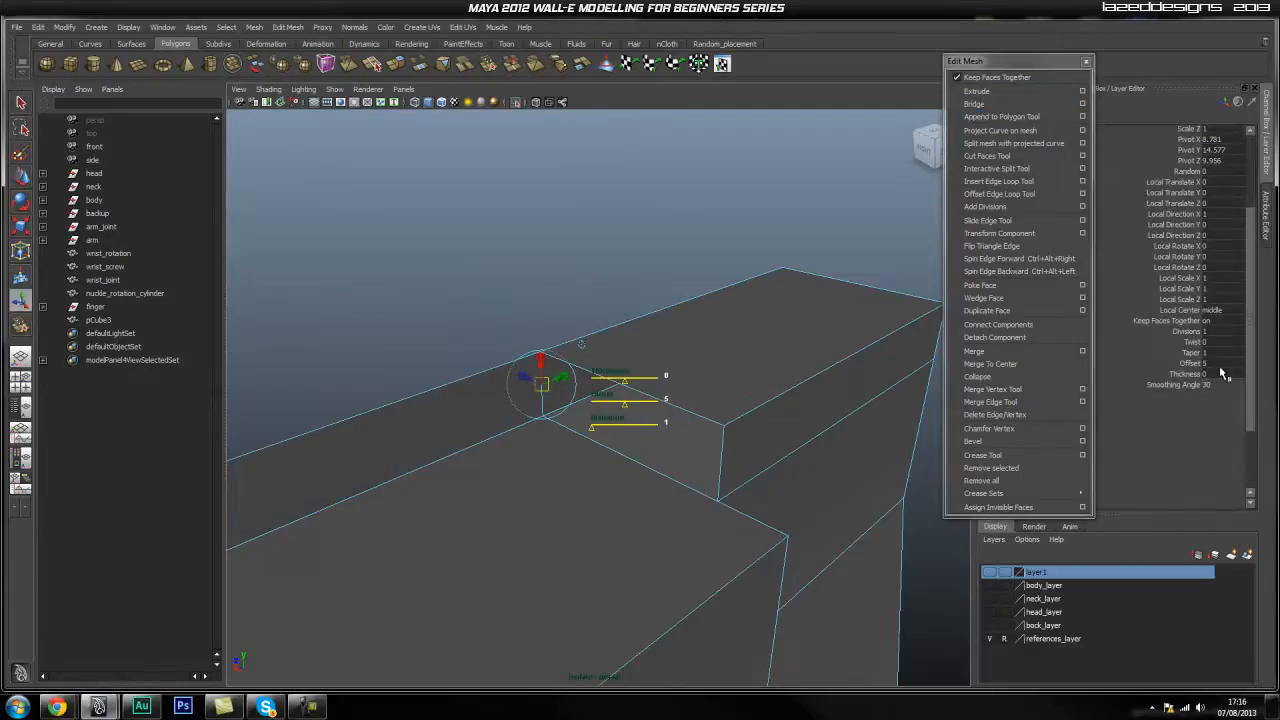
{"action": "key", "text": "Return"}
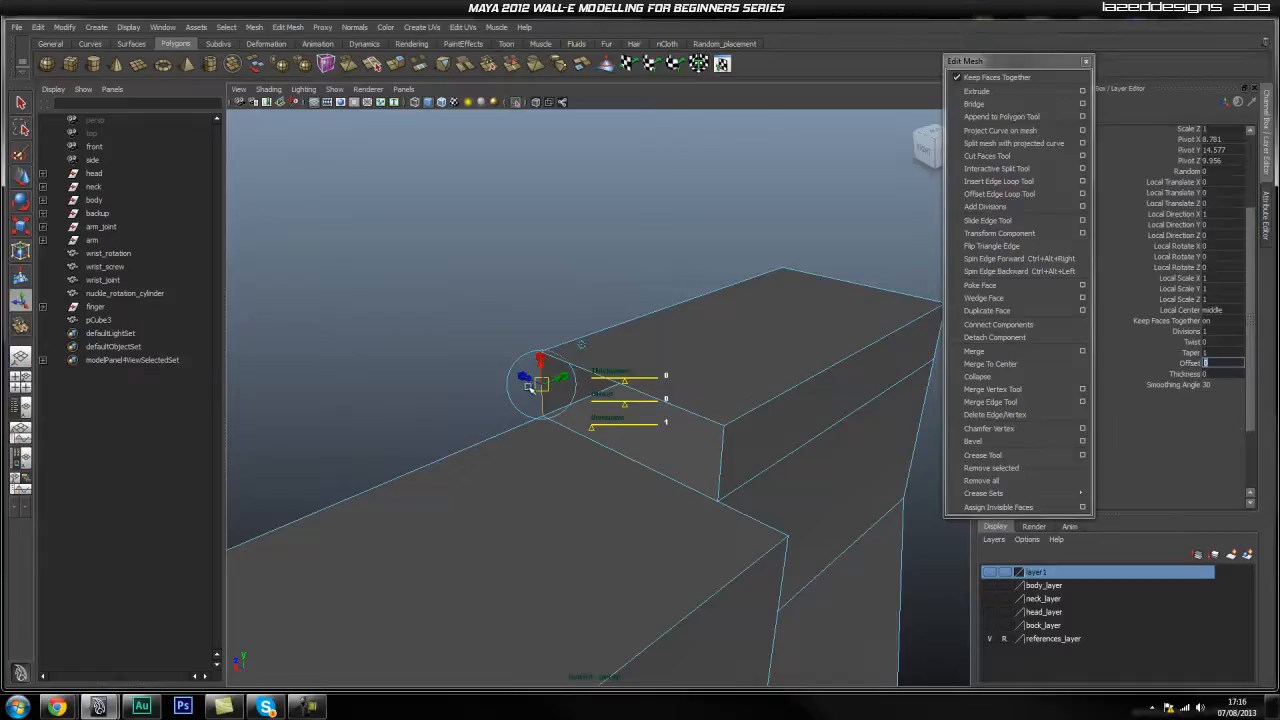
{"action": "key", "text": "w"}
{"action": "left_click_drag", "start_coordinate": [531, 380], "coordinate": [681, 449]}
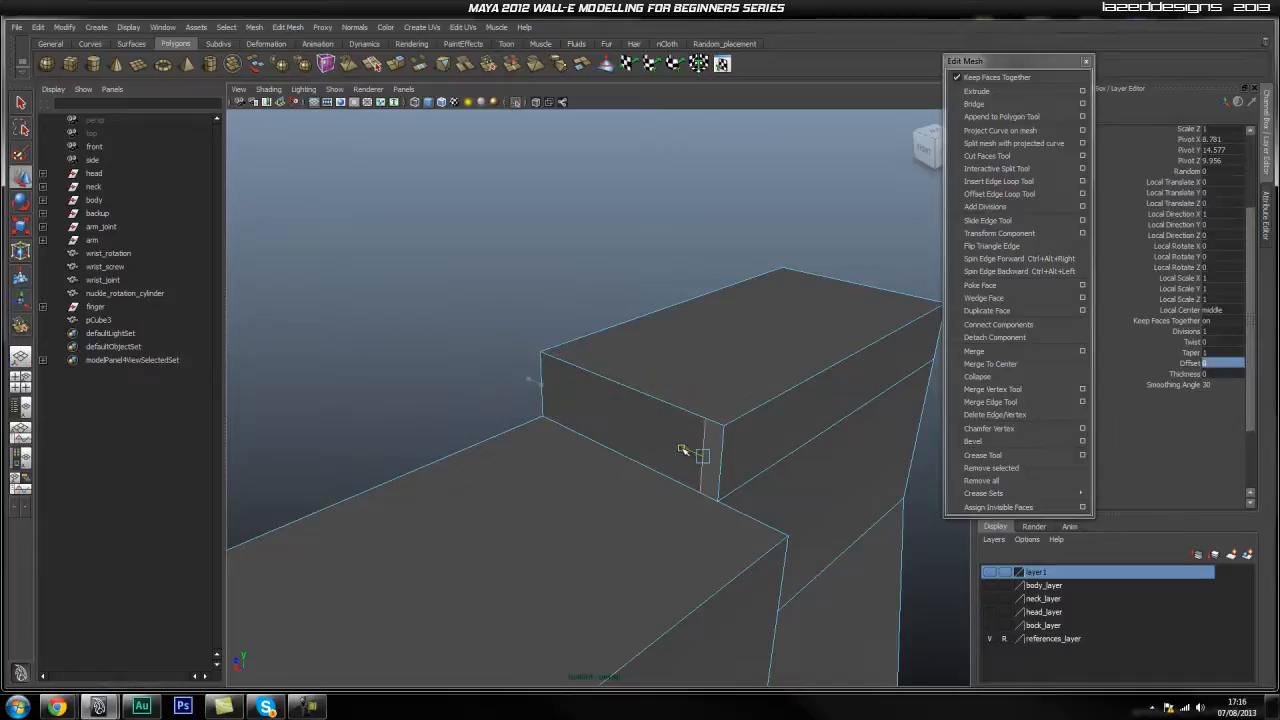
Merge the extruded edge's new vertex onto the neighbouring corner.
{"action": "left_click", "coordinate": [992, 389]}
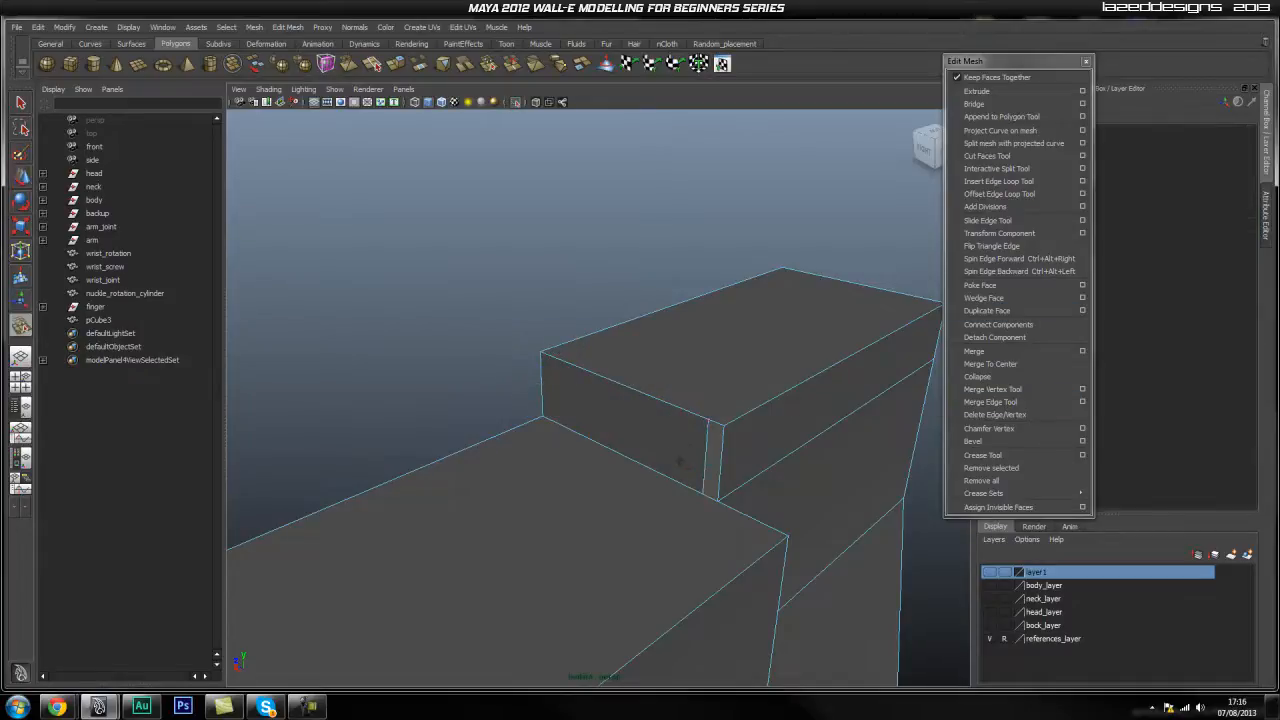
{"action": "left_click_drag", "start_coordinate": [707, 421], "coordinate": [723, 425]}
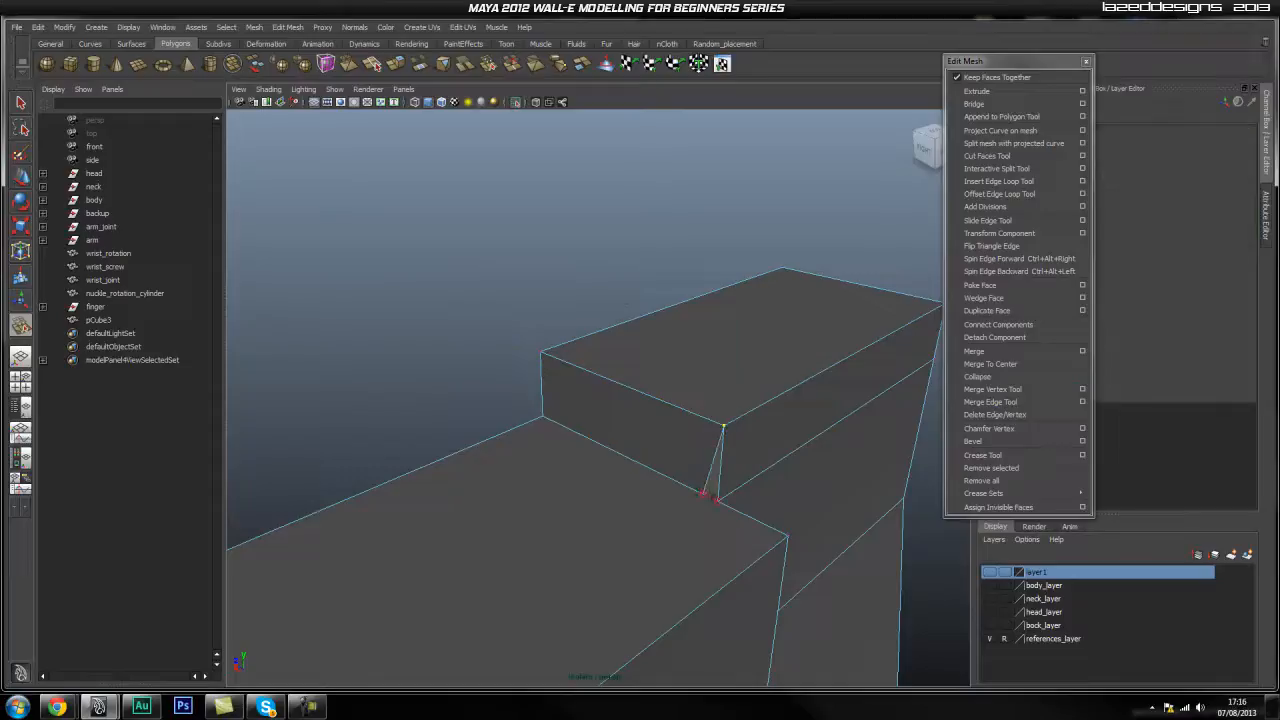
{"action": "left_click_drag", "start_coordinate": [715, 498], "coordinate": [607, 389], "text": "alt"}
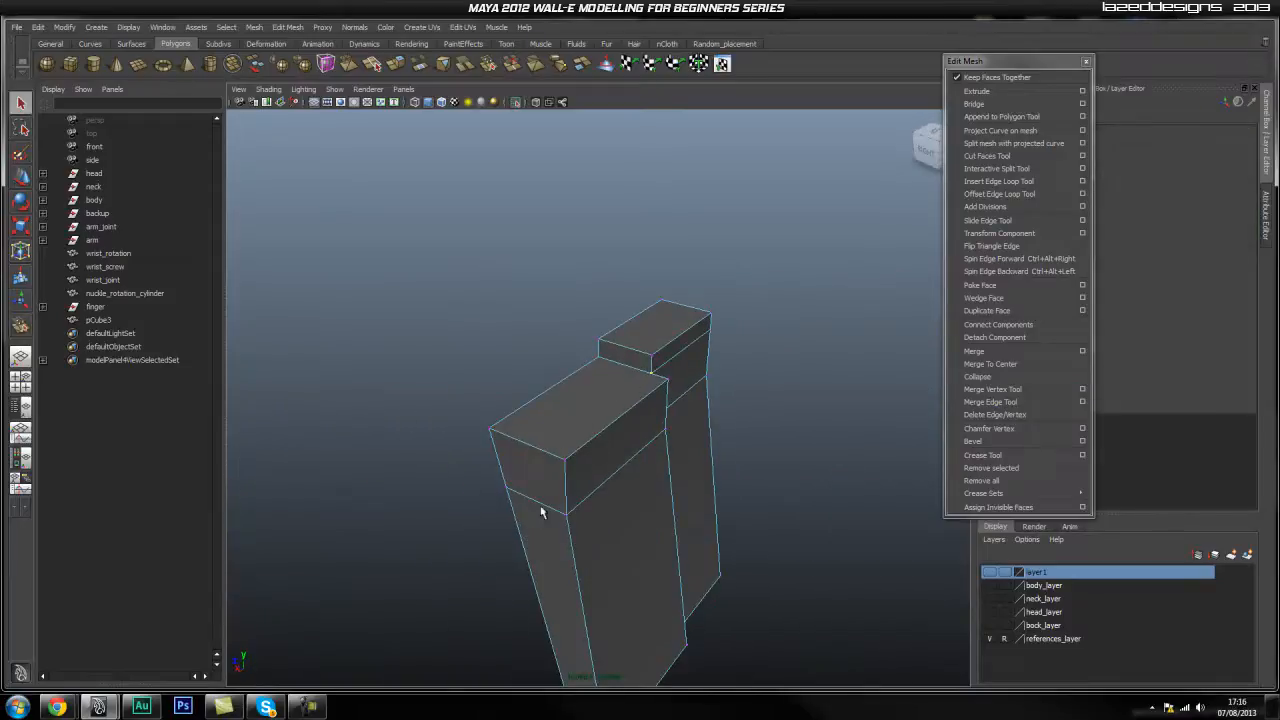
{"action": "left_click", "coordinate": [843, 452]}
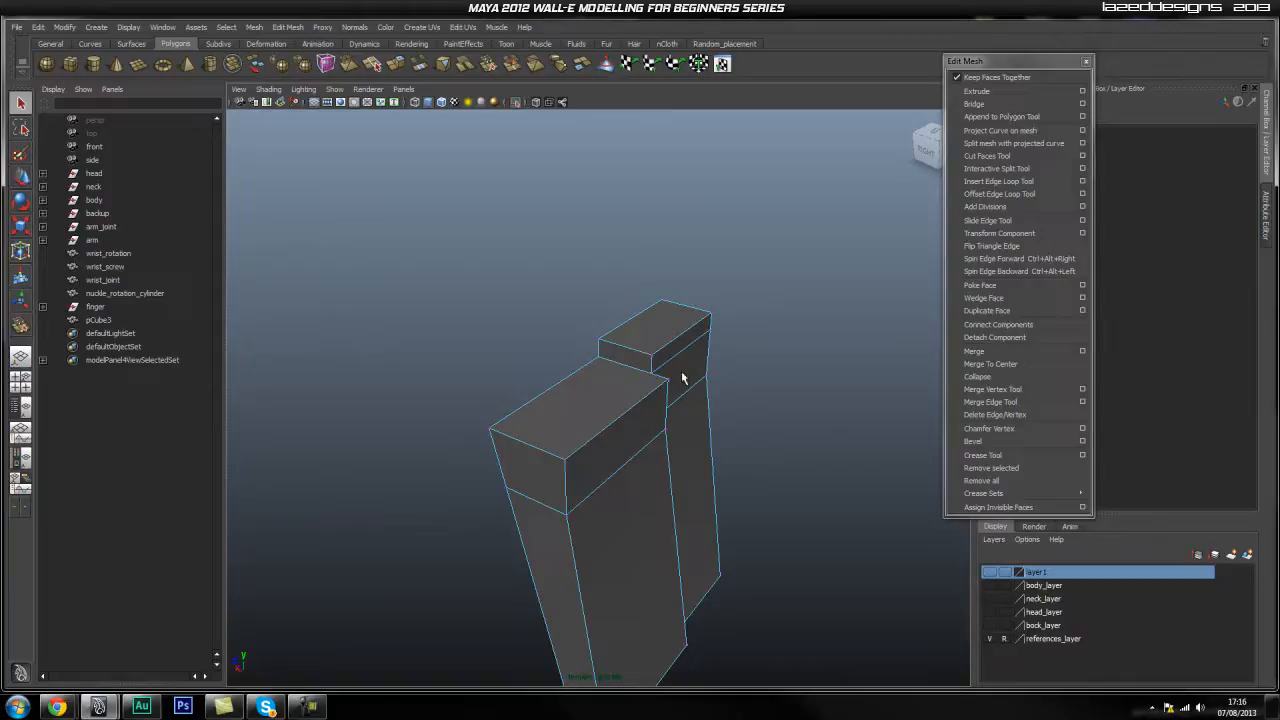
{"action": "left_click_drag", "start_coordinate": [557, 457], "coordinate": [634, 405], "text": "alt"}
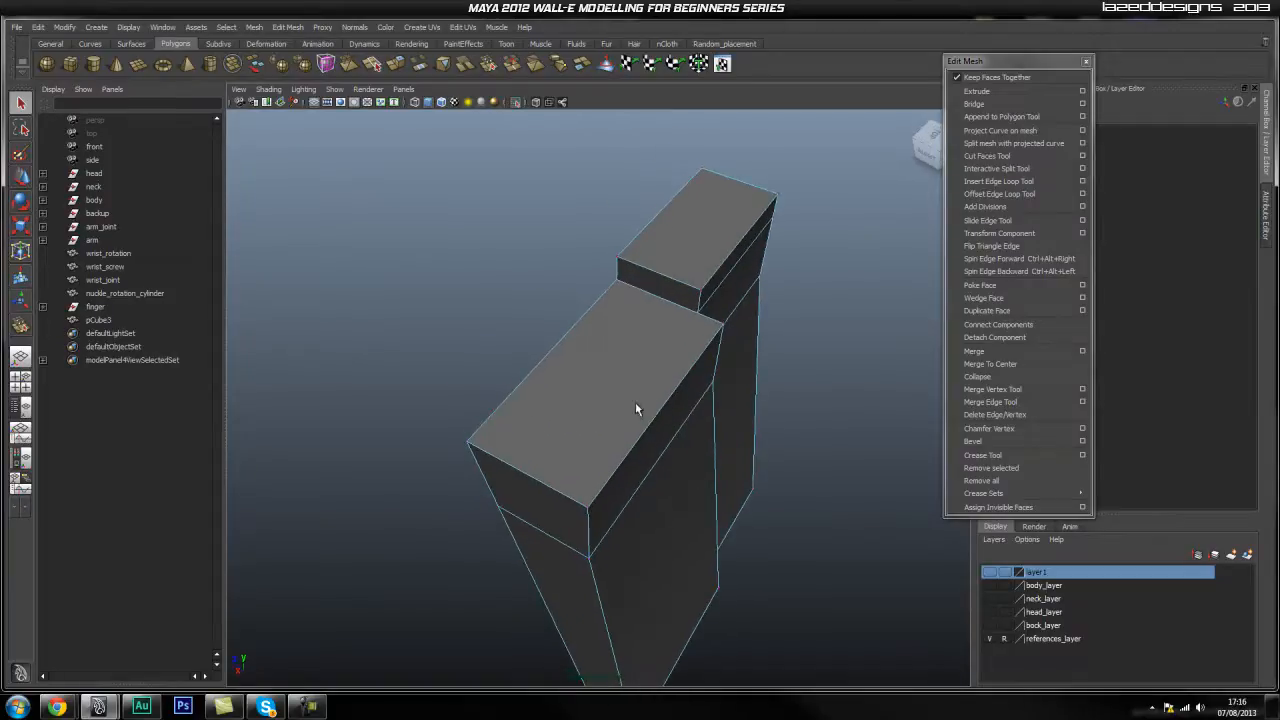
Insert an edge loop down the finger block and zoom to its top end.
{"action": "left_click", "coordinate": [1010, 183]}
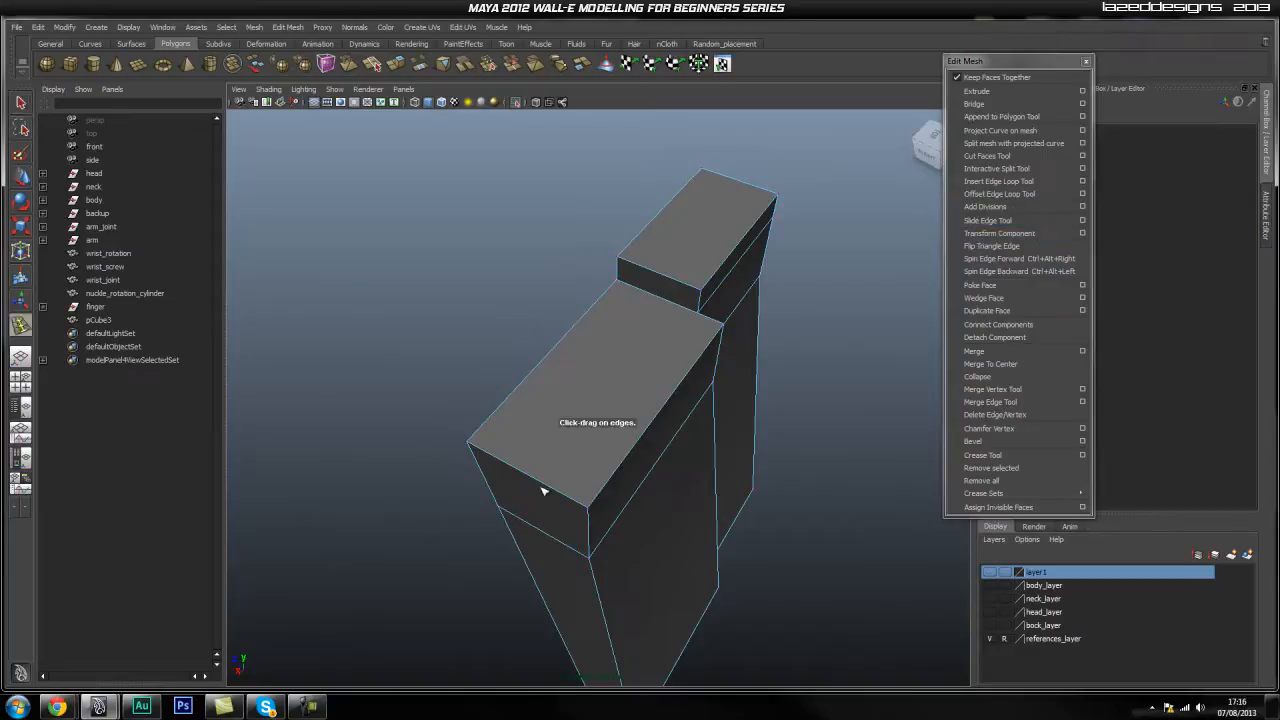
{"action": "left_click_drag", "start_coordinate": [552, 487], "coordinate": [556, 489]}
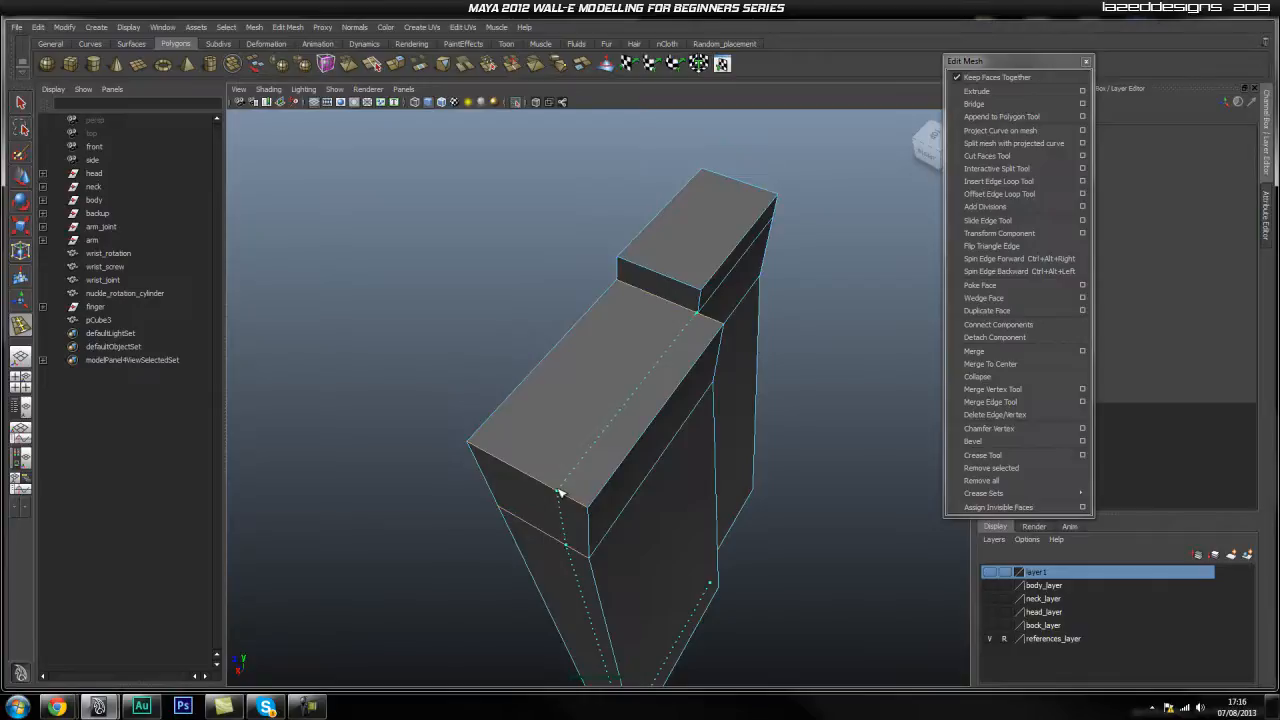
{"action": "left_click_drag", "start_coordinate": [565, 499], "coordinate": [565, 498]}
{"action": "right_click_drag", "start_coordinate": [543, 434], "coordinate": [780, 314], "text": "alt"}
{"action": "middle_click_drag", "start_coordinate": [780, 314], "coordinate": [700, 455], "text": "alt"}
{"action": "right_click_drag", "start_coordinate": [700, 455], "coordinate": [777, 457], "text": "alt"}
{"action": "middle_click_drag", "start_coordinate": [777, 457], "coordinate": [760, 430], "text": "alt"}
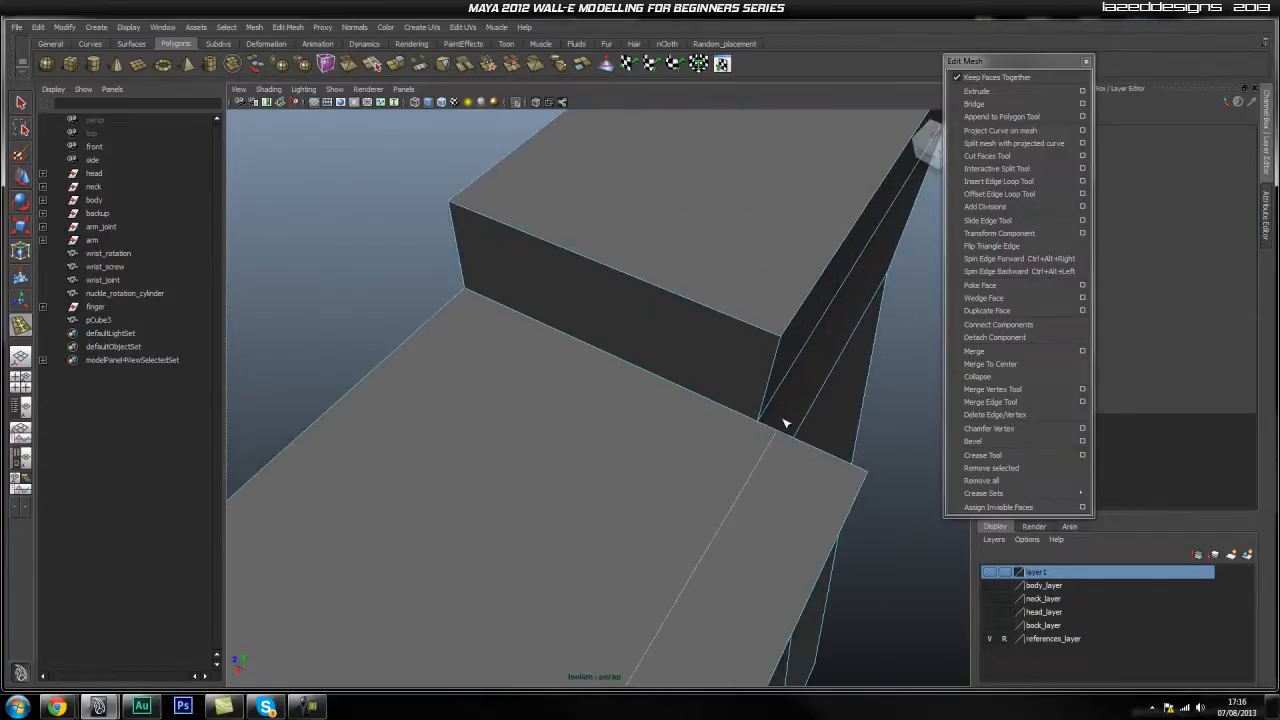
Merge the new loop's top end vertex onto the block's corner.
{"action": "left_click", "coordinate": [995, 389]}
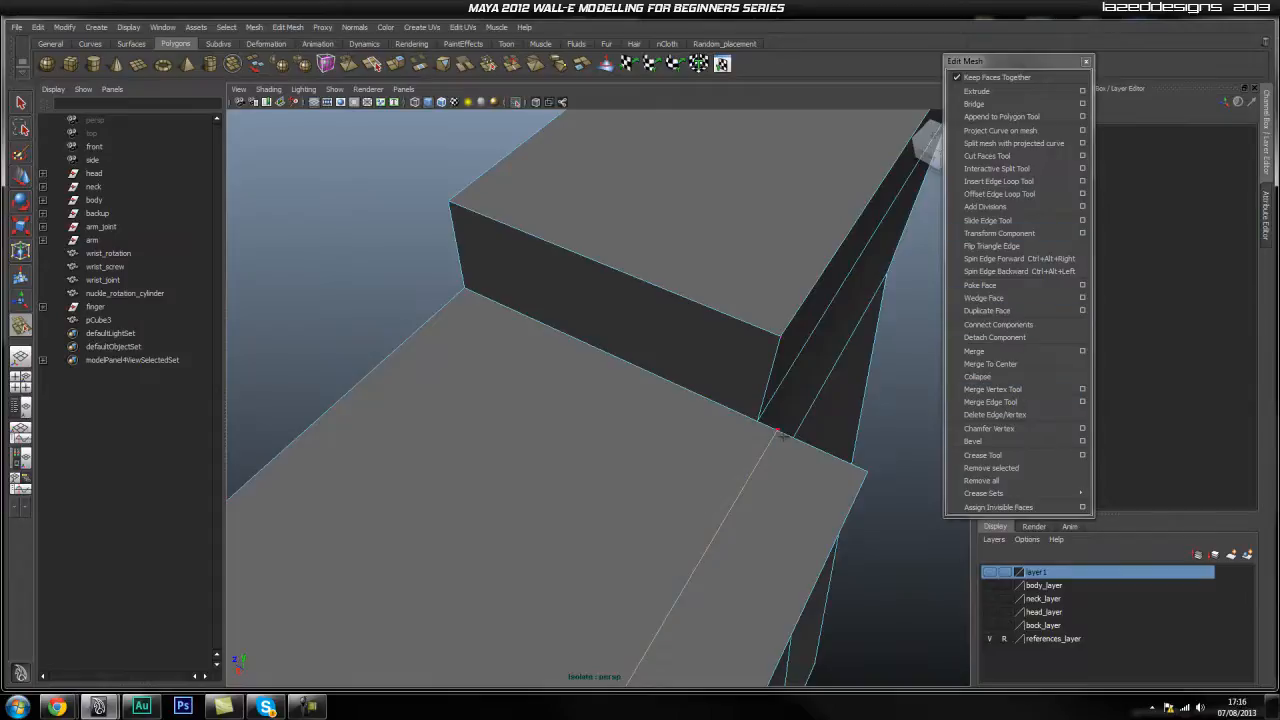
{"action": "left_click_drag", "start_coordinate": [776, 430], "coordinate": [757, 421]}
{"action": "right_click_drag", "start_coordinate": [753, 422], "coordinate": [648, 472], "text": "alt"}
{"action": "left_click_drag", "start_coordinate": [703, 629], "coordinate": [447, 470], "text": "alt"}
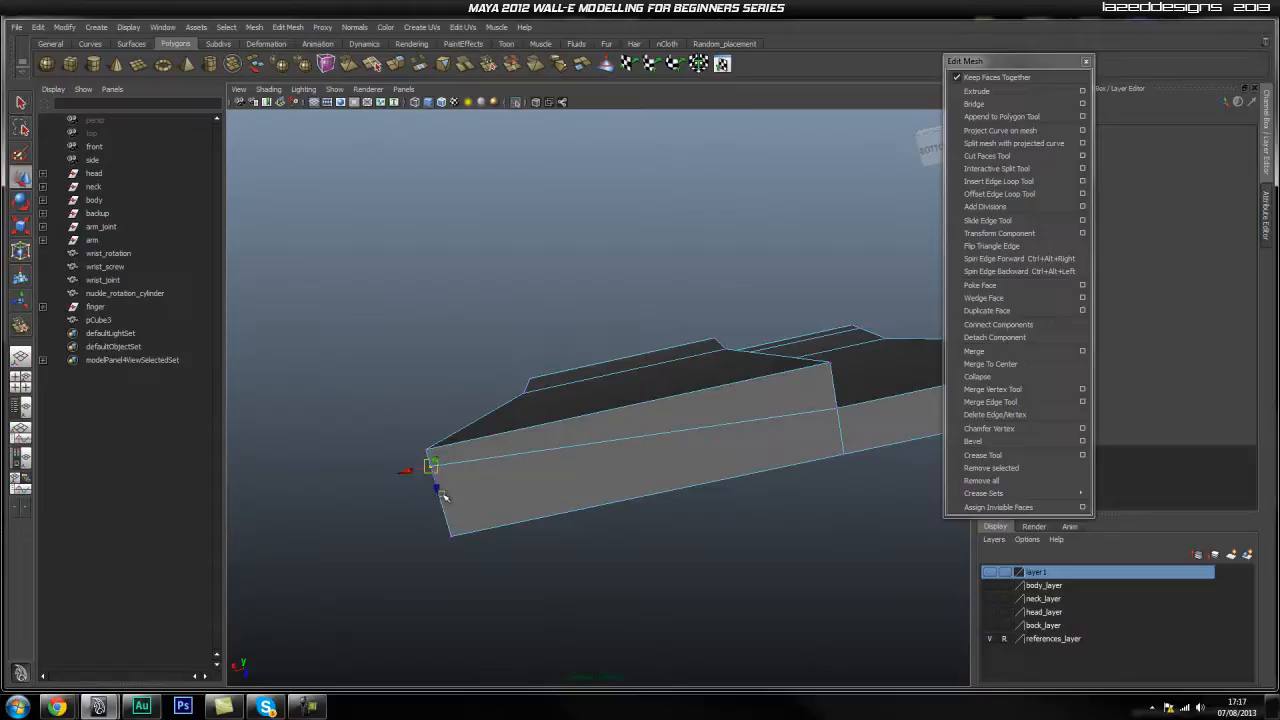
{"action": "left_click_drag", "start_coordinate": [814, 437], "coordinate": [519, 333], "text": "alt"}
Orbit around the finger block to inspect the long strip and its top corner.
{"action": "left_click", "coordinate": [515, 233]}
{"action": "left_click_drag", "start_coordinate": [515, 233], "coordinate": [491, 452], "text": "alt"}
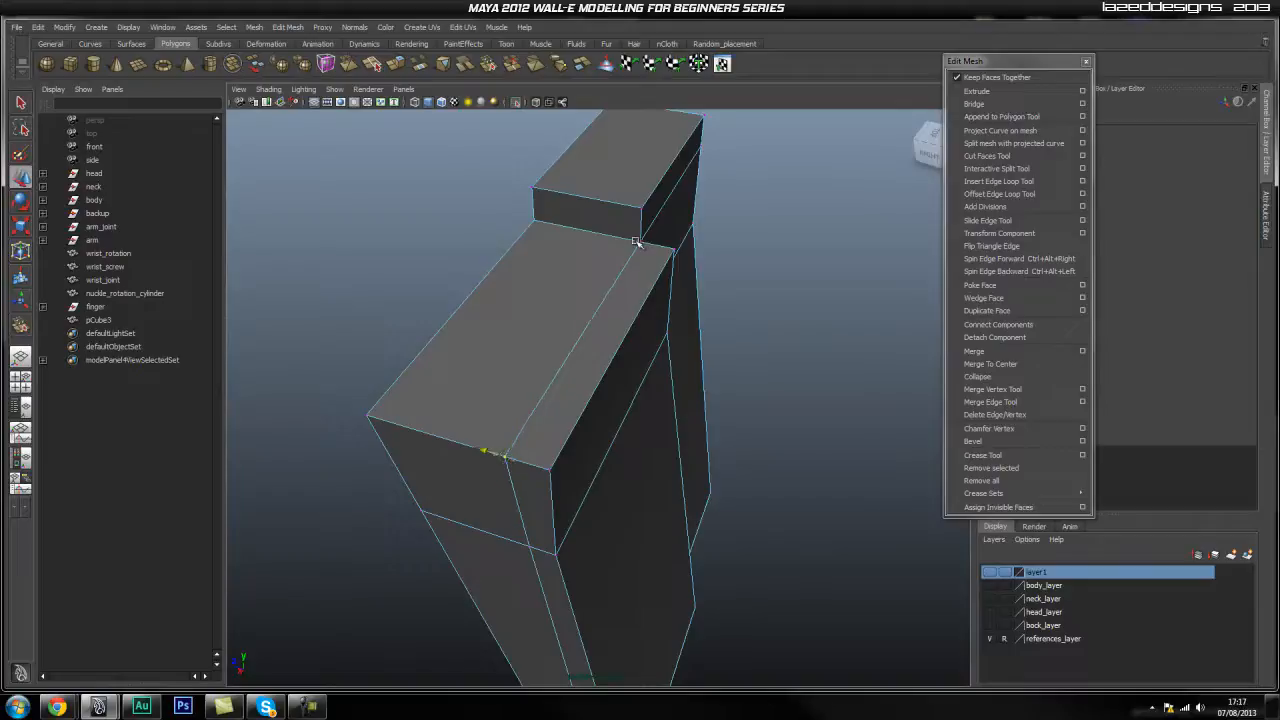
{"action": "left_click_drag", "start_coordinate": [615, 332], "coordinate": [570, 358], "text": "alt"}
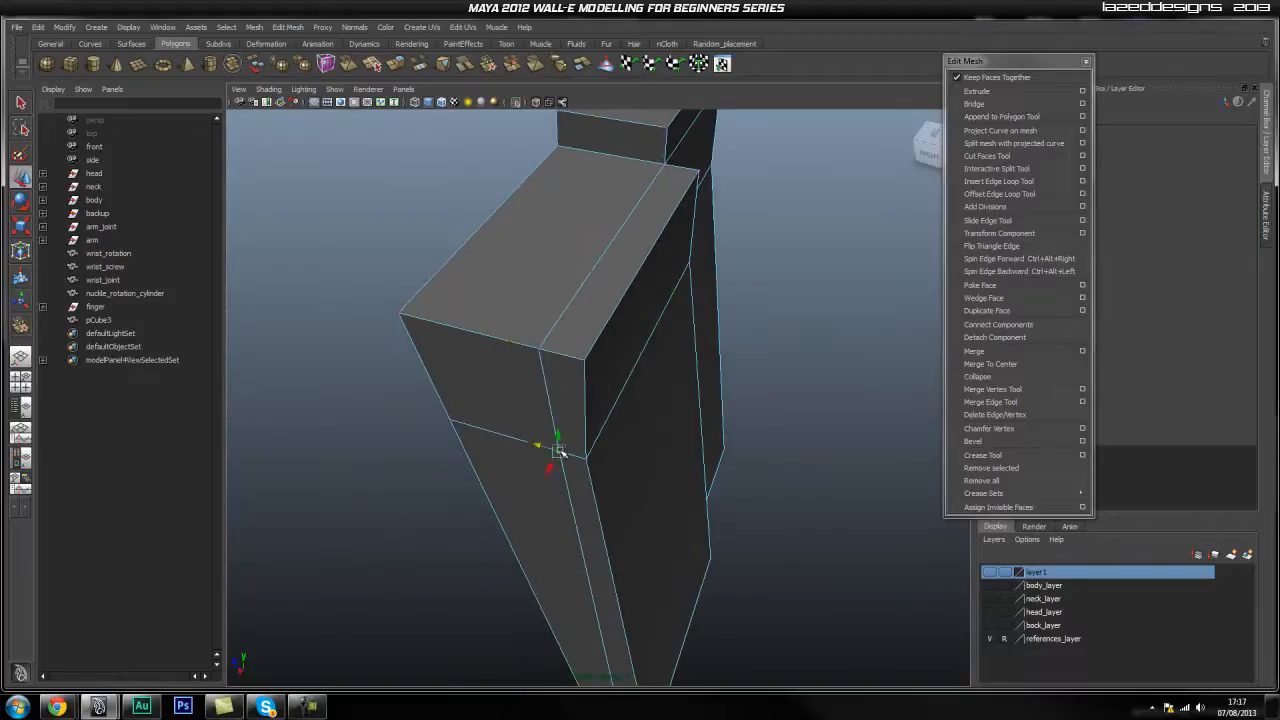
{"action": "left_click_drag", "start_coordinate": [538, 350], "coordinate": [642, 447], "text": "alt"}
{"action": "left_click_drag", "start_coordinate": [655, 376], "coordinate": [687, 311], "text": "alt"}
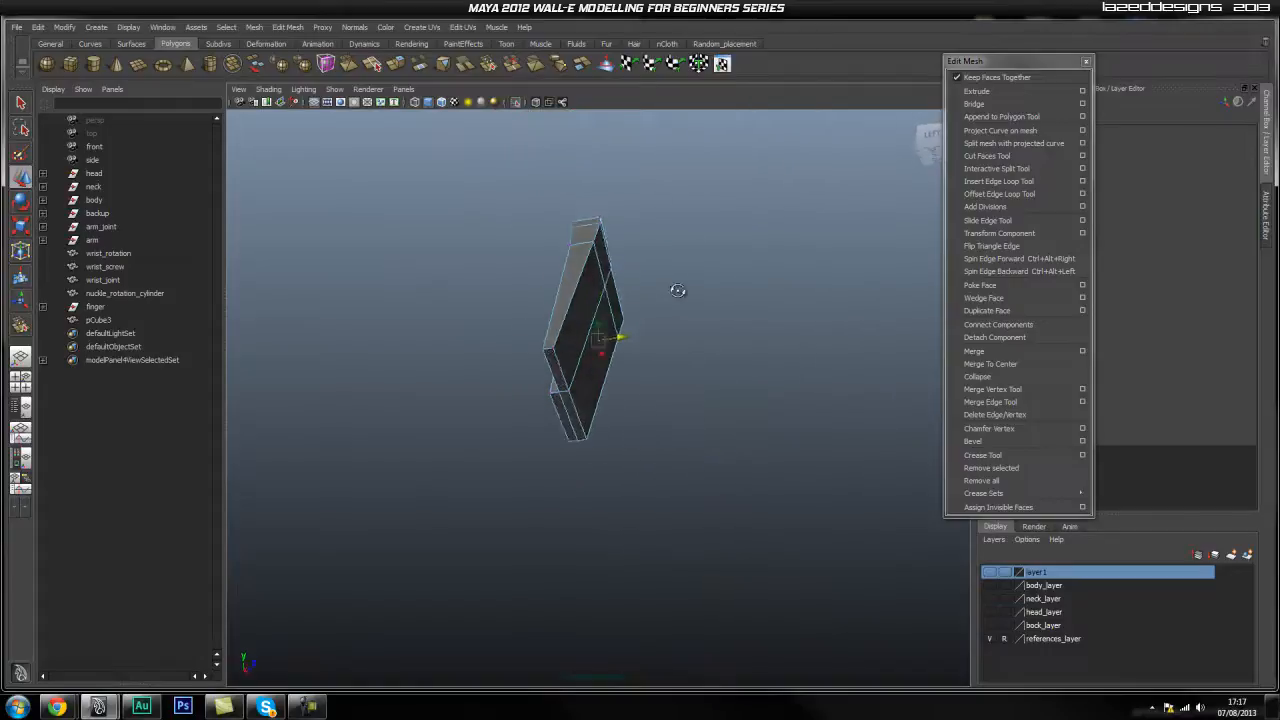
{"action": "right_click_drag", "start_coordinate": [667, 340], "coordinate": [766, 291], "text": "alt"}
{"action": "left_click_drag", "start_coordinate": [766, 291], "coordinate": [780, 238], "text": "alt"}
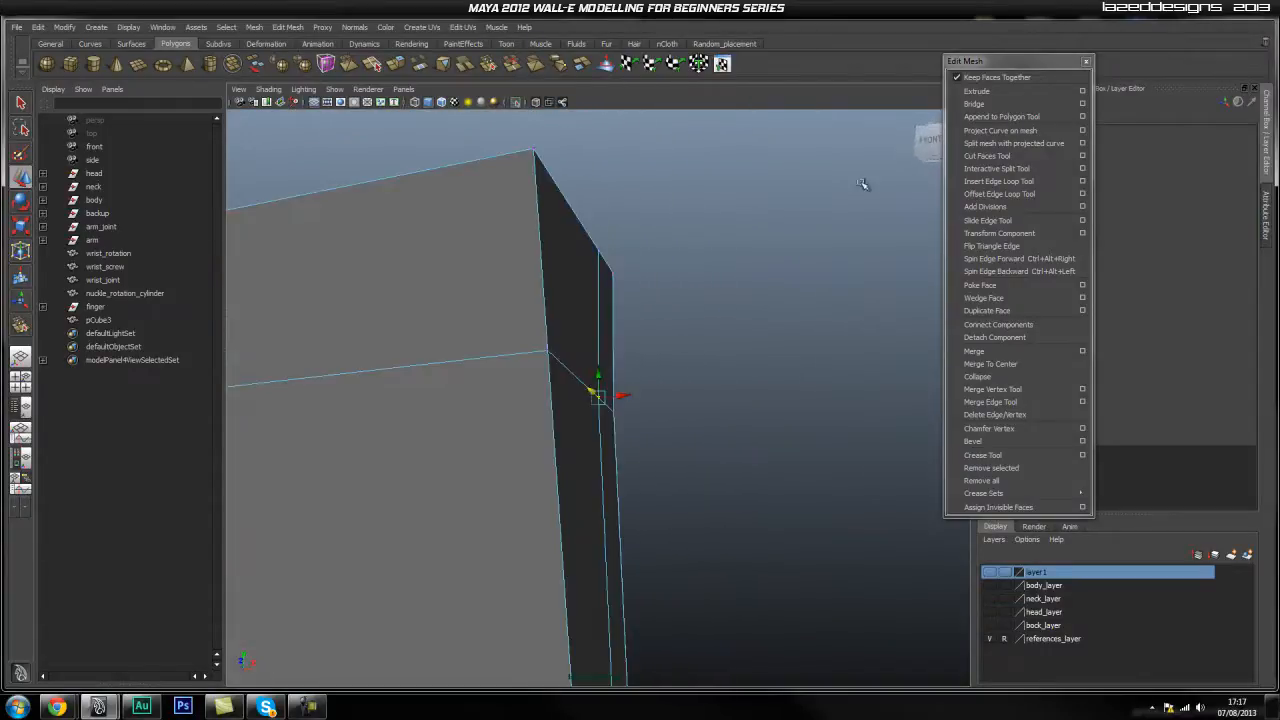
Reset the camera, frame the finger block, and select its lower corner.
{"action": "left_click", "coordinate": [911, 121]}
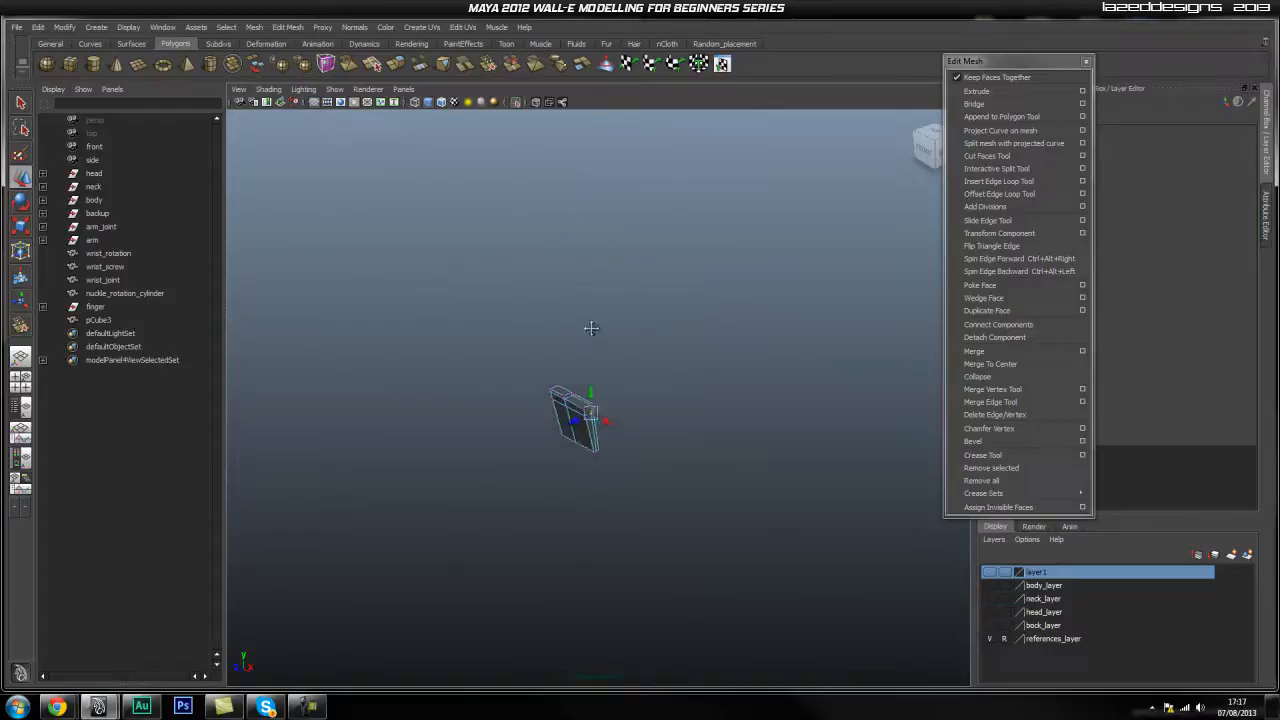
{"action": "right_click_drag", "start_coordinate": [522, 449], "coordinate": [536, 452], "text": "alt"}
{"action": "middle_click_drag", "start_coordinate": [536, 452], "coordinate": [551, 426], "text": "alt"}
{"action": "right_click_drag", "start_coordinate": [551, 426], "coordinate": [576, 446], "text": "alt"}
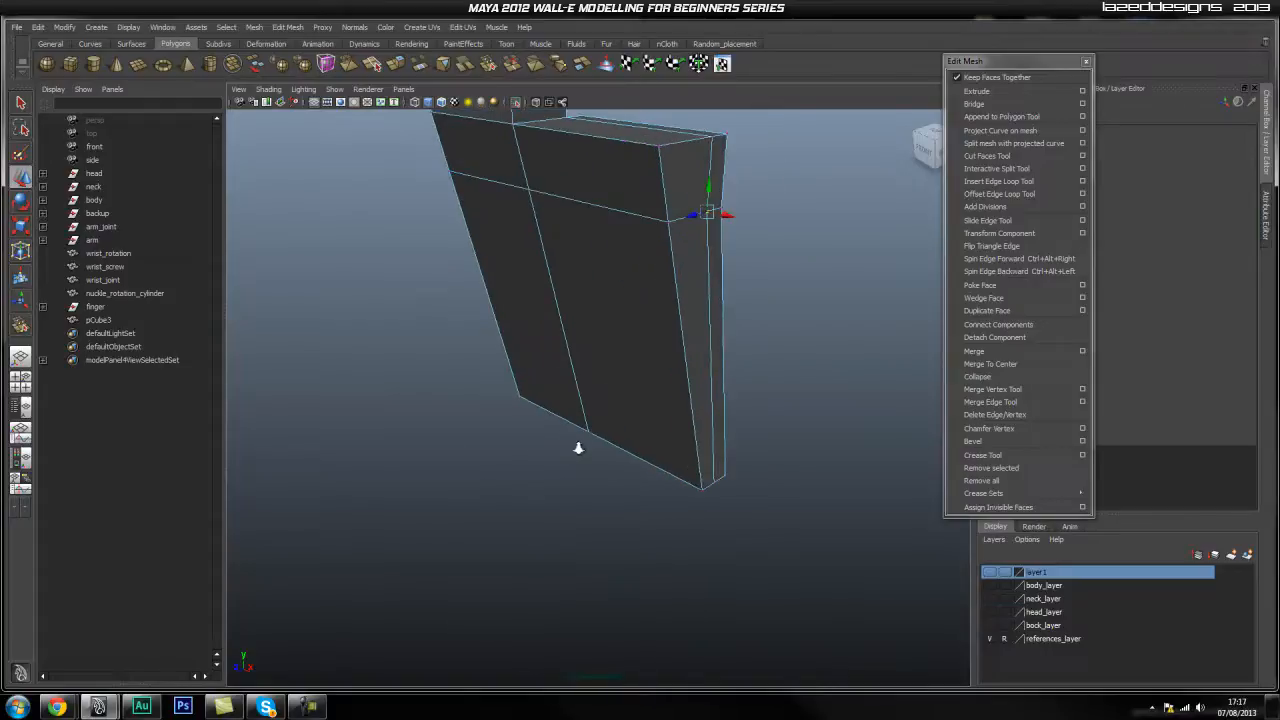
{"action": "middle_click_drag", "start_coordinate": [598, 368], "coordinate": [587, 416], "text": "alt"}
{"action": "left_click_drag", "start_coordinate": [587, 416], "coordinate": [511, 285], "text": "alt"}
{"action": "left_click_drag", "start_coordinate": [438, 215], "coordinate": [530, 270], "text": "alt"}
{"action": "key", "text": "f"}
{"action": "middle_click_drag", "start_coordinate": [532, 400], "coordinate": [526, 251], "text": "alt"}
{"action": "middle_click_drag", "start_coordinate": [545, 440], "coordinate": [534, 318], "text": "alt"}
{"action": "left_click_drag", "start_coordinate": [533, 318], "coordinate": [511, 400], "text": "alt"}
{"action": "left_click", "coordinate": [512, 410]}
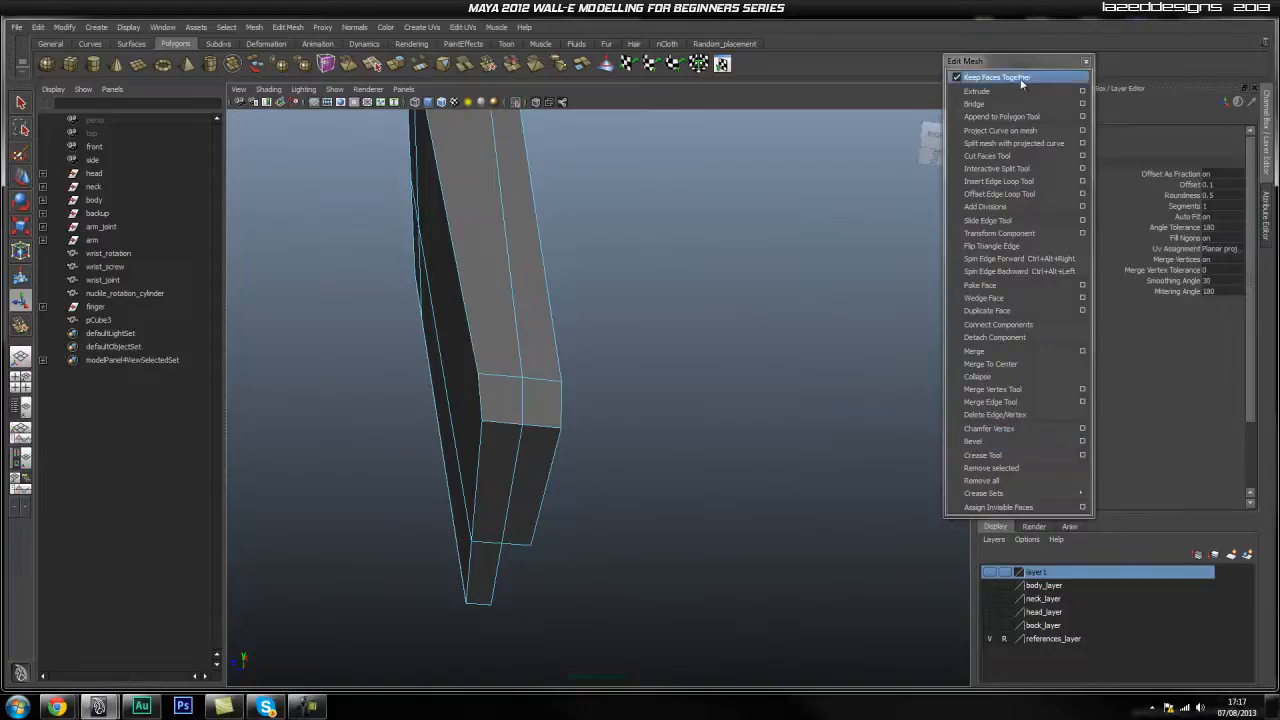
Set the corner bevel to 4 segments with an offset of 0.4.
{"action": "left_click_drag", "start_coordinate": [1027, 62], "coordinate": [919, 77]}
{"action": "left_click", "coordinate": [1210, 206]}
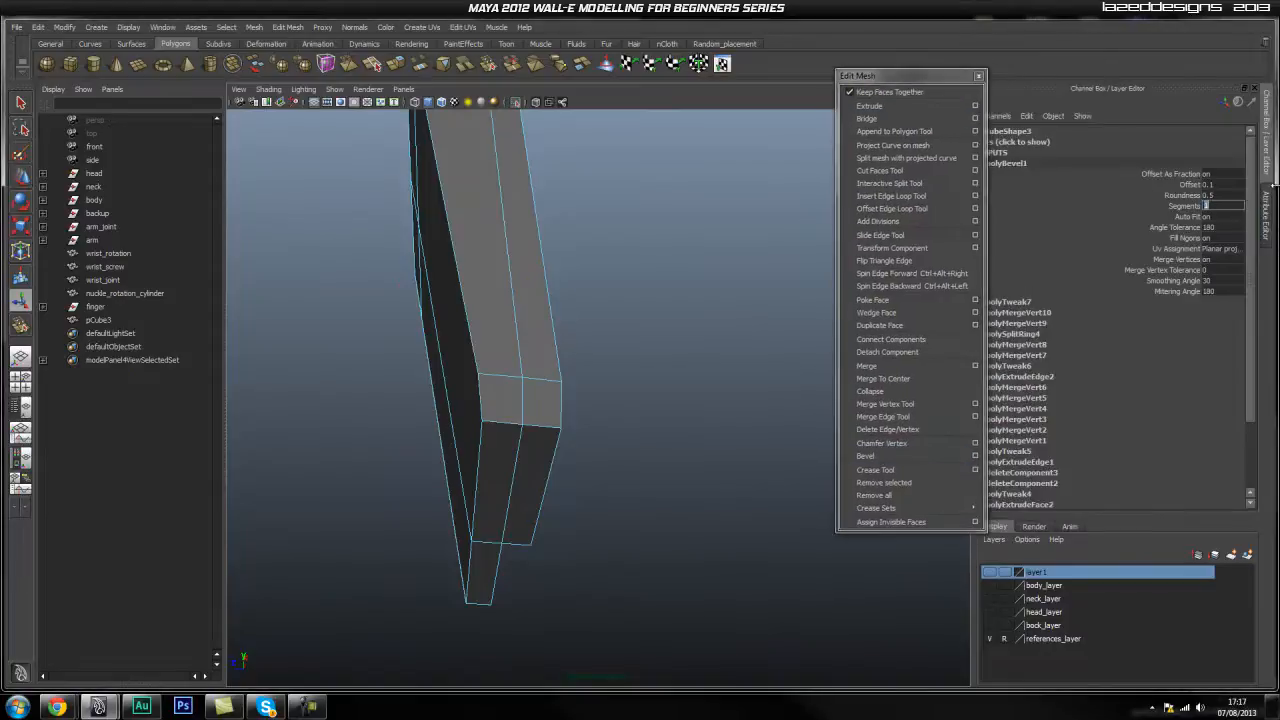
{"action": "key", "text": "Return"}
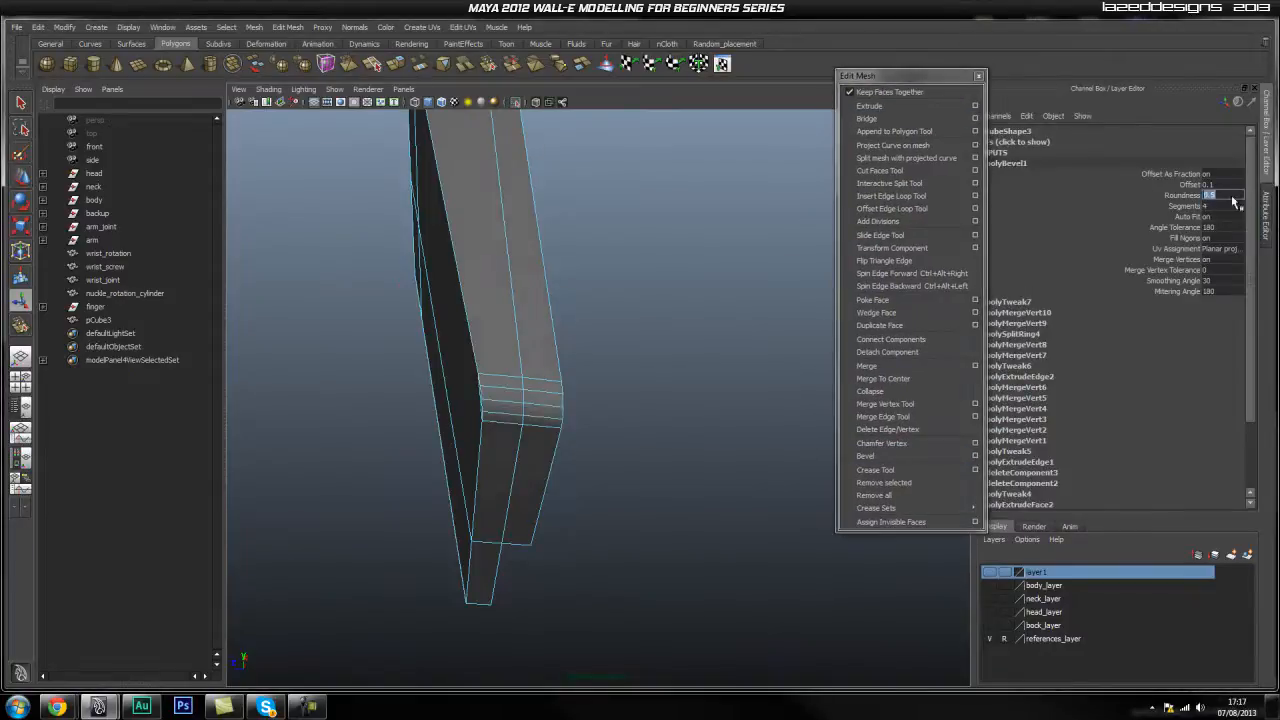
{"action": "left_click", "coordinate": [1190, 185]}
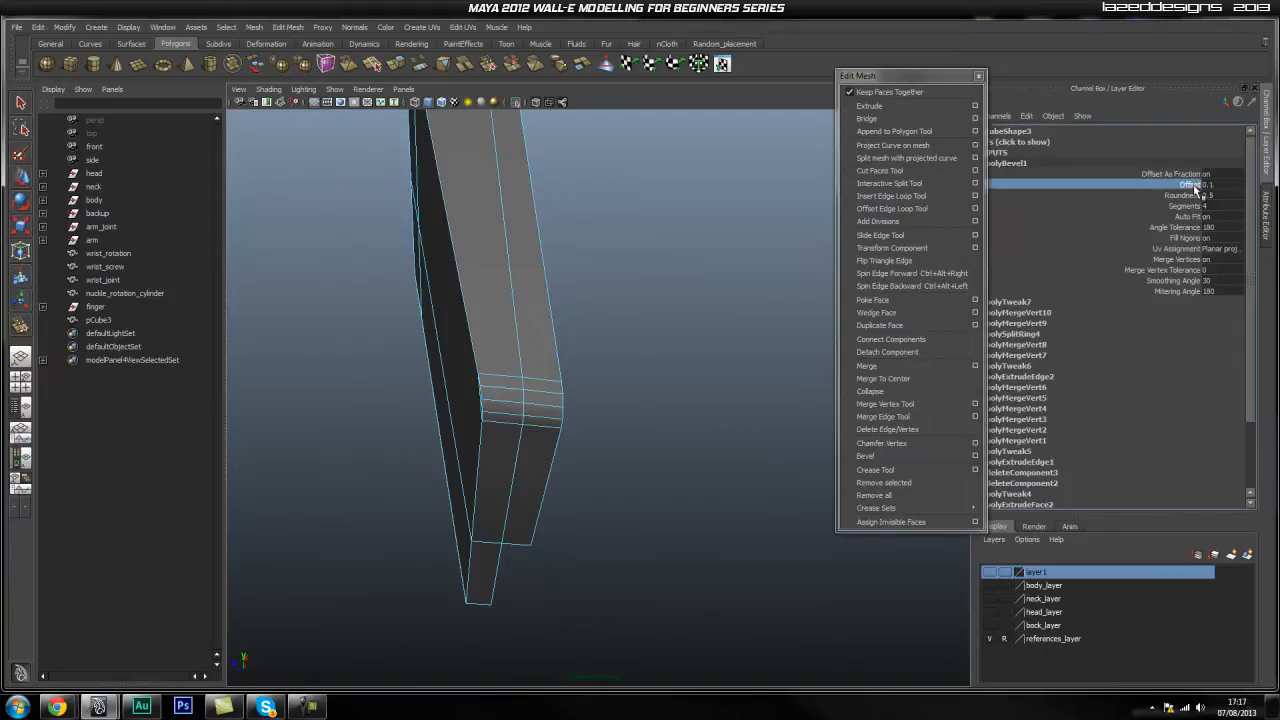
{"action": "mouse_move", "coordinate": [691, 252]}
{"action": "middle_mouse_down"}
{"action": "mouse_move", "coordinate": [705, 256]}
{"action": "mouse_move", "coordinate": [691, 257]}
{"action": "middle_mouse_up"}
{"action": "left_click_drag", "start_coordinate": [691, 257], "coordinate": [705, 300], "text": "alt"}
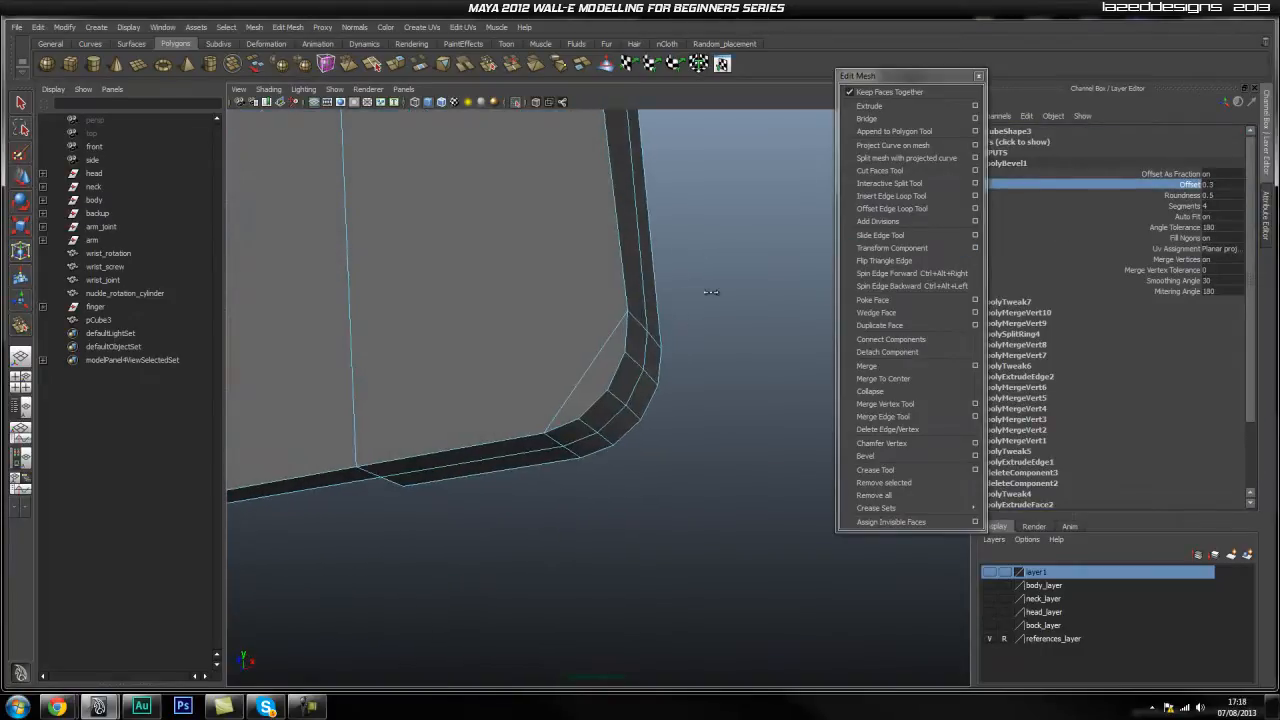
{"action": "middle_click_drag", "start_coordinate": [710, 292], "coordinate": [711, 292]}
{"action": "left_click_drag", "start_coordinate": [734, 288], "coordinate": [690, 320], "text": "alt"}
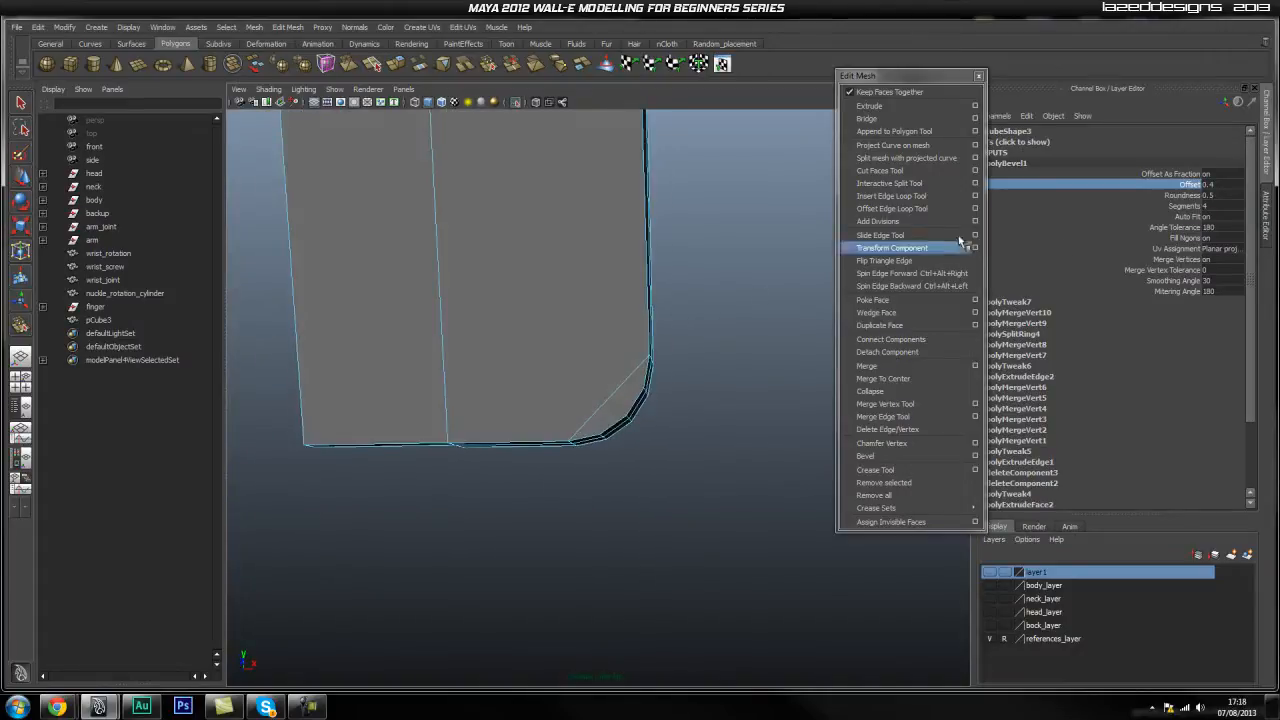
Delete the stray diagonal edge across the bevelled corner.
{"action": "left_click", "coordinate": [740, 251]}
{"action": "right_click_drag", "start_coordinate": [578, 373], "coordinate": [606, 338], "text": "alt"}
{"action": "left_click", "coordinate": [633, 361]}
{"action": "left_click_drag", "start_coordinate": [727, 385], "coordinate": [528, 388], "text": "alt"}
{"action": "right_click_drag", "start_coordinate": [636, 375], "coordinate": [592, 397], "text": "shift"}
{"action": "left_click_drag", "start_coordinate": [369, 429], "coordinate": [596, 452], "text": "alt"}
{"action": "right_click_drag", "start_coordinate": [540, 426], "coordinate": [653, 433], "text": "alt"}
{"action": "left_click_drag", "start_coordinate": [640, 434], "coordinate": [601, 460], "text": "alt"}
{"action": "left_click", "coordinate": [931, 209]}
{"action": "left_click_drag", "start_coordinate": [563, 420], "coordinate": [561, 316], "text": "alt"}
Insert four edge loops near the block's rounded end.
{"action": "left_click", "coordinate": [561, 313]}
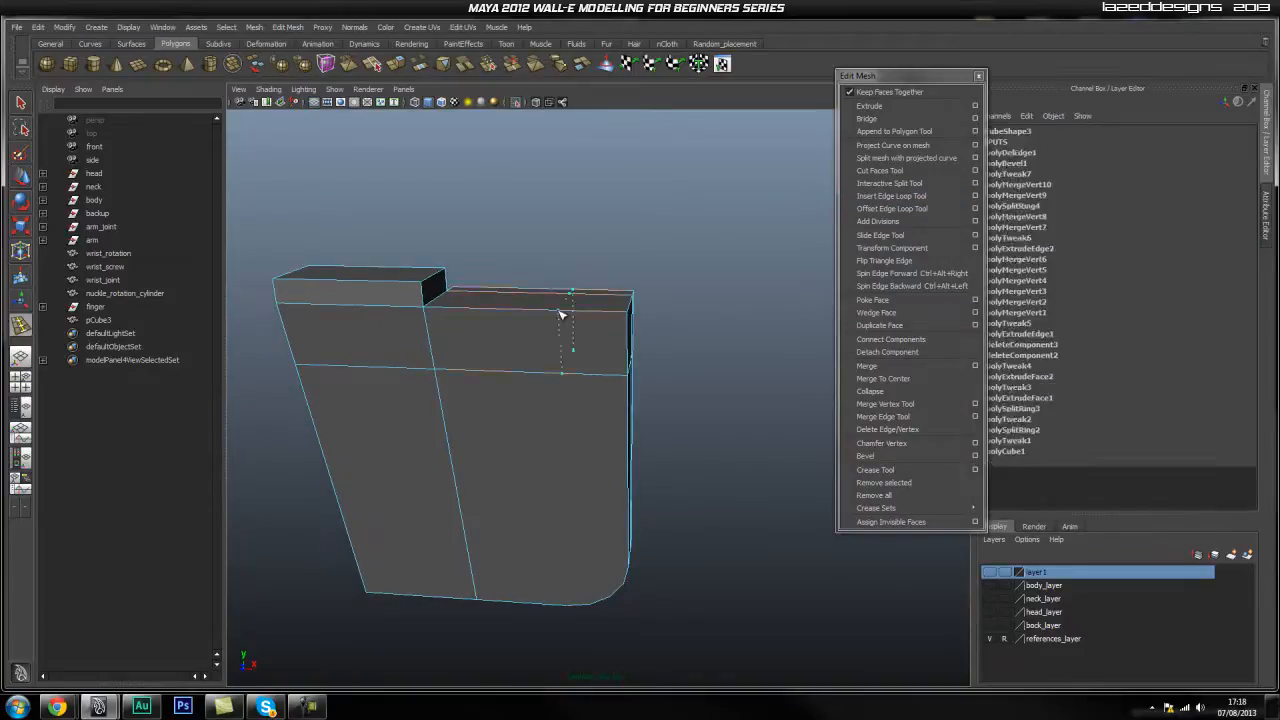
{"action": "left_click", "coordinate": [582, 312]}
{"action": "left_click", "coordinate": [596, 313]}
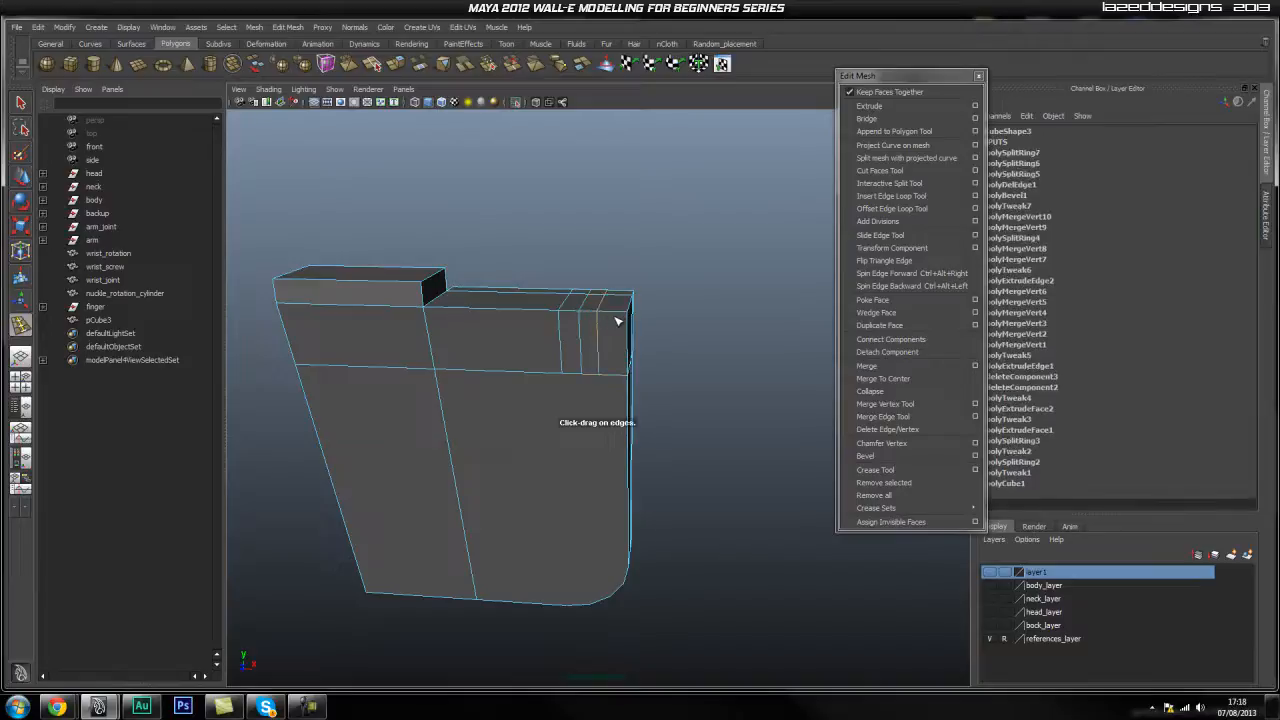
{"action": "left_click", "coordinate": [616, 314]}
{"action": "left_click_drag", "start_coordinate": [616, 314], "coordinate": [620, 262], "text": "alt"}
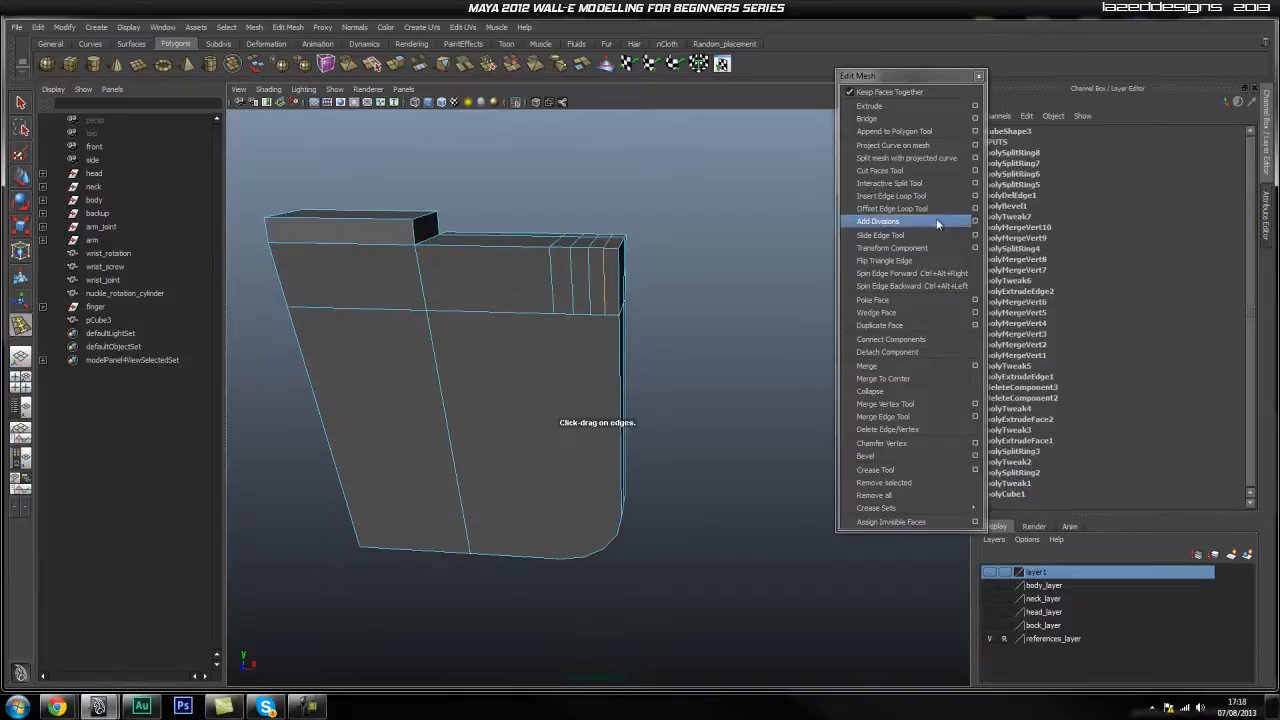
Split edges from the new loops down to the curved bevel corner.
{"action": "left_click", "coordinate": [936, 183]}
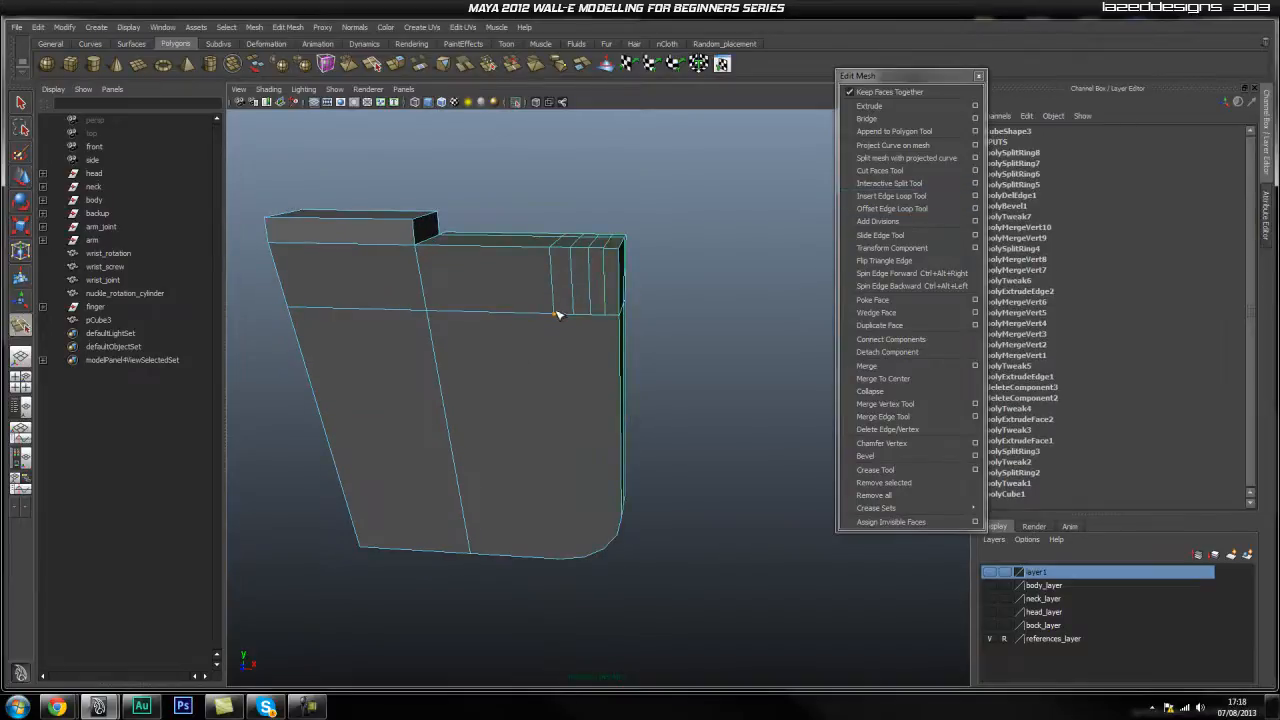
{"action": "left_click_drag", "start_coordinate": [573, 437], "coordinate": [546, 512], "text": "alt"}
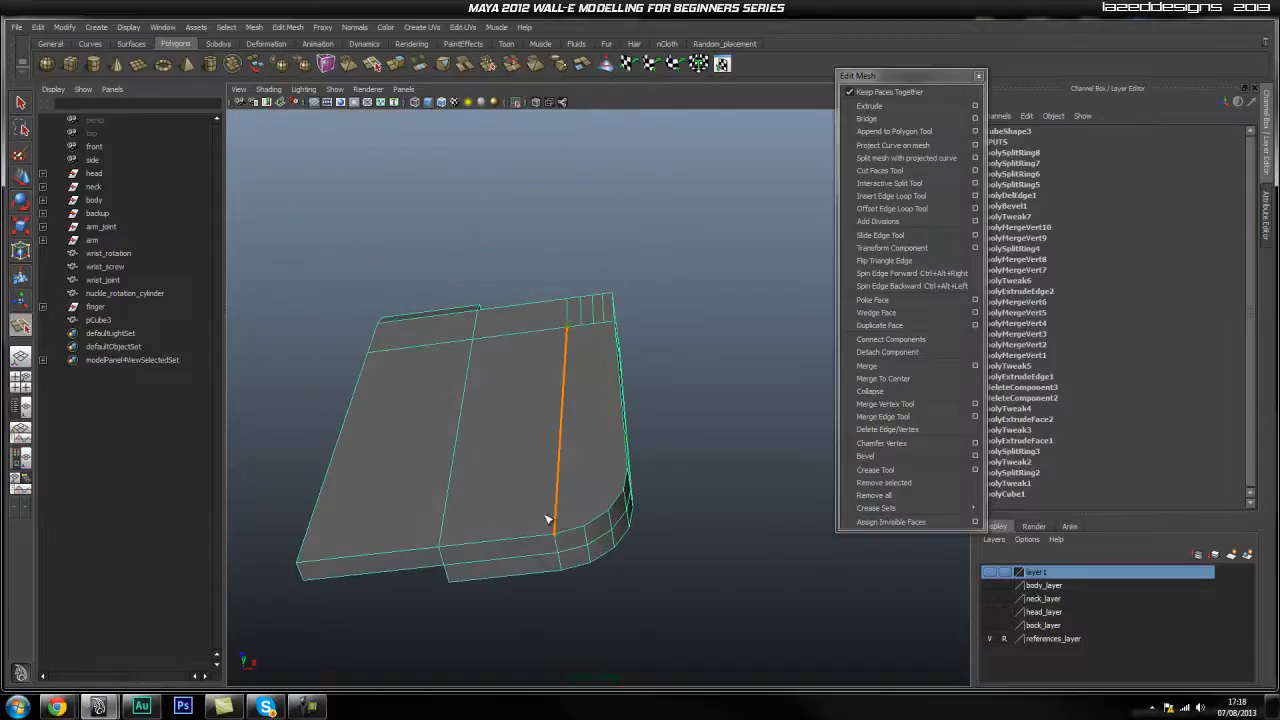
{"action": "right_click", "coordinate": [559, 533]}
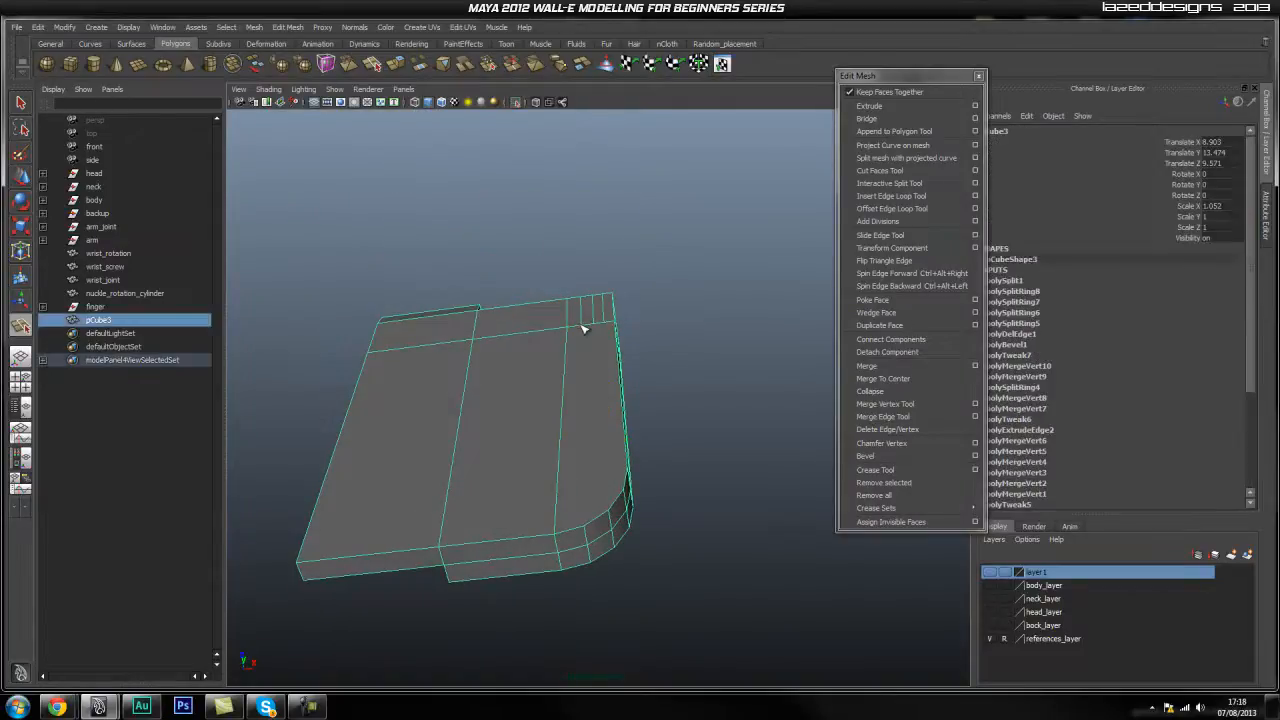
{"action": "left_click_drag", "start_coordinate": [556, 472], "coordinate": [586, 522]}
{"action": "right_click", "coordinate": [586, 521]}
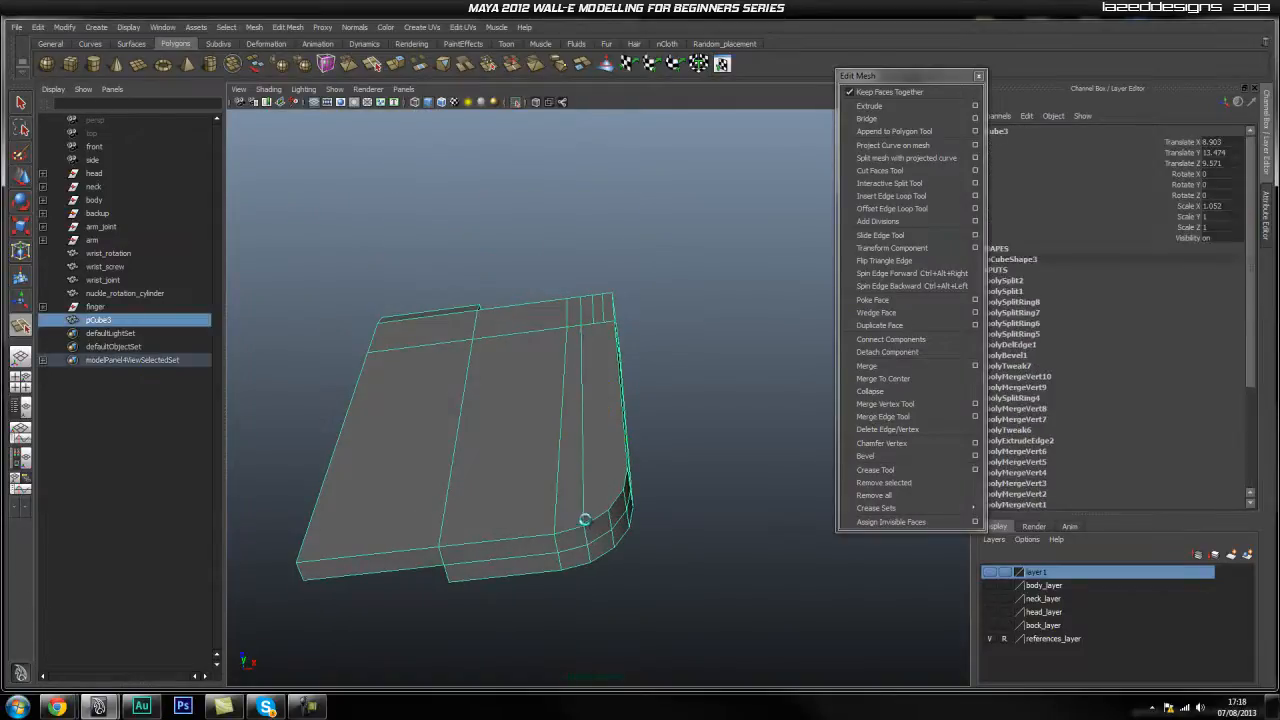
{"action": "left_click_drag", "start_coordinate": [596, 460], "coordinate": [614, 510]}
{"action": "right_click", "coordinate": [609, 511]}
{"action": "left_click_drag", "start_coordinate": [609, 336], "coordinate": [627, 492]}
{"action": "key", "text": "Return"}
{"action": "left_click_drag", "start_coordinate": [680, 451], "coordinate": [588, 411], "text": "alt"}
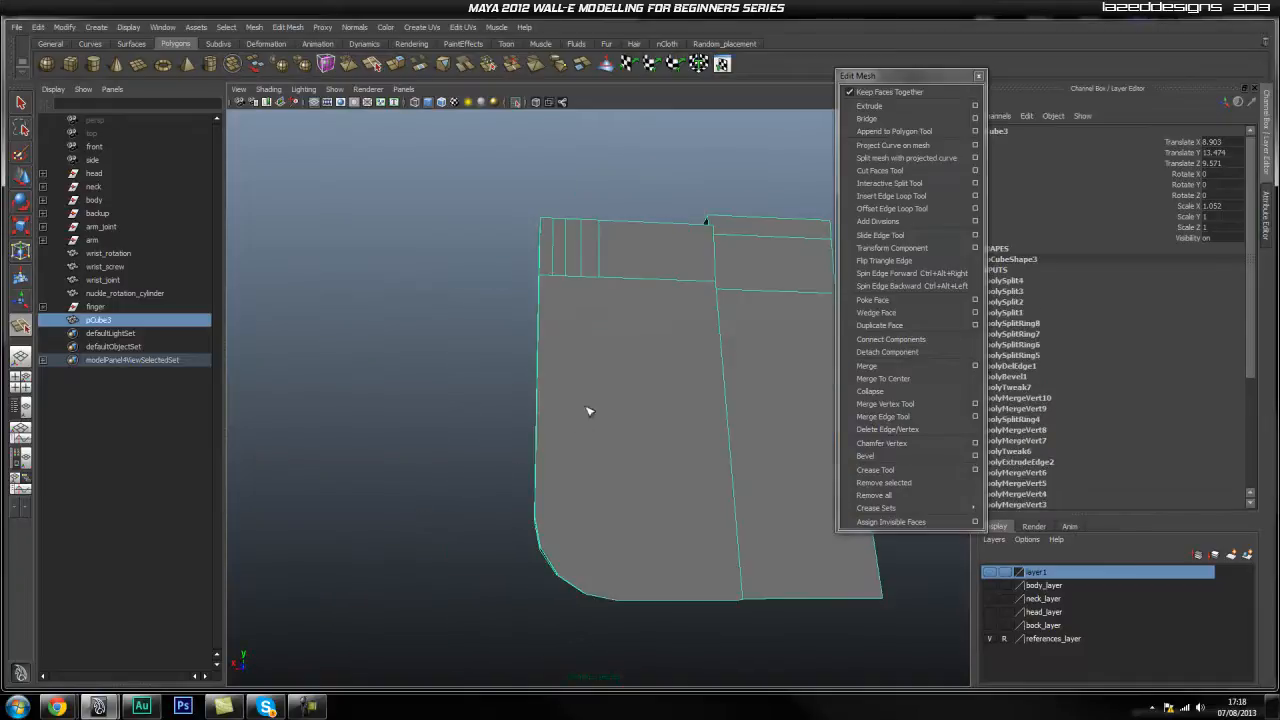
Add three more split edges from the top edge to the lower bevel corner.
{"action": "left_click", "coordinate": [600, 281]}
{"action": "left_click_drag", "start_coordinate": [608, 487], "coordinate": [595, 406], "text": "alt"}
{"action": "left_click", "coordinate": [613, 469]}
{"action": "right_click", "coordinate": [613, 469]}
{"action": "left_click", "coordinate": [572, 464]}
{"action": "key", "text": "Return"}
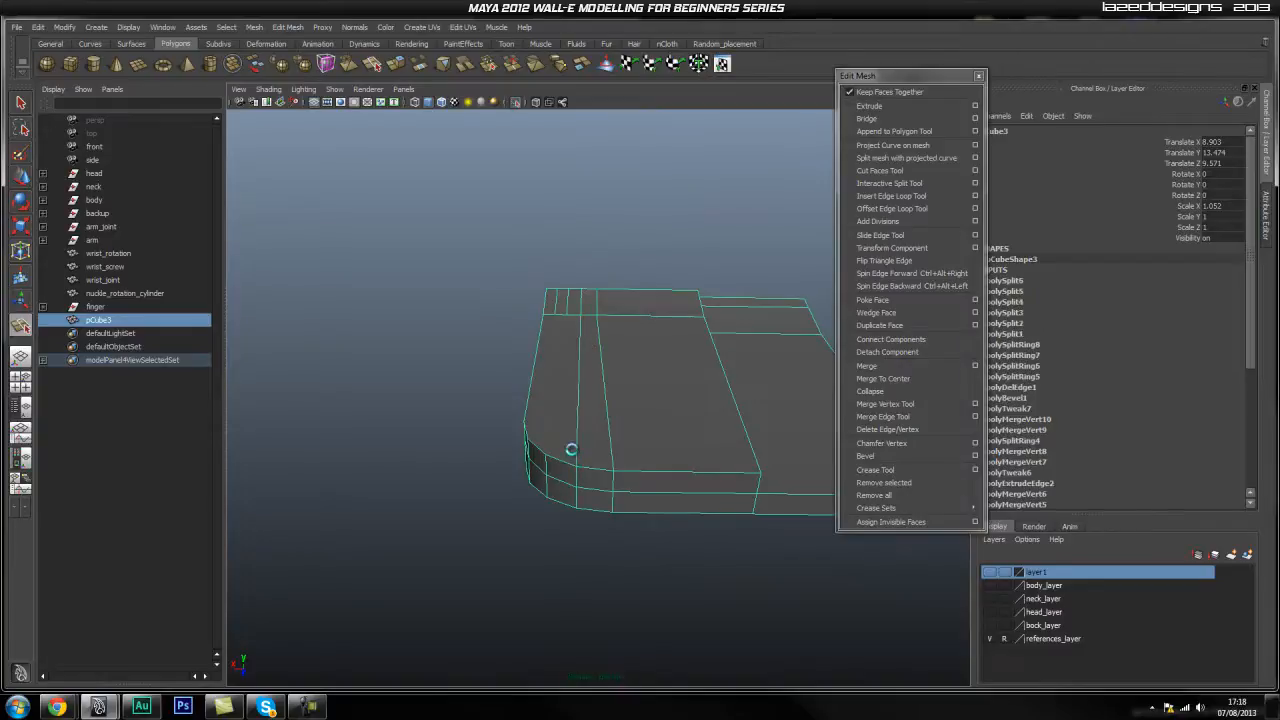
{"action": "left_click", "coordinate": [567, 317]}
{"action": "left_click", "coordinate": [548, 464]}
{"action": "key", "text": "Return"}
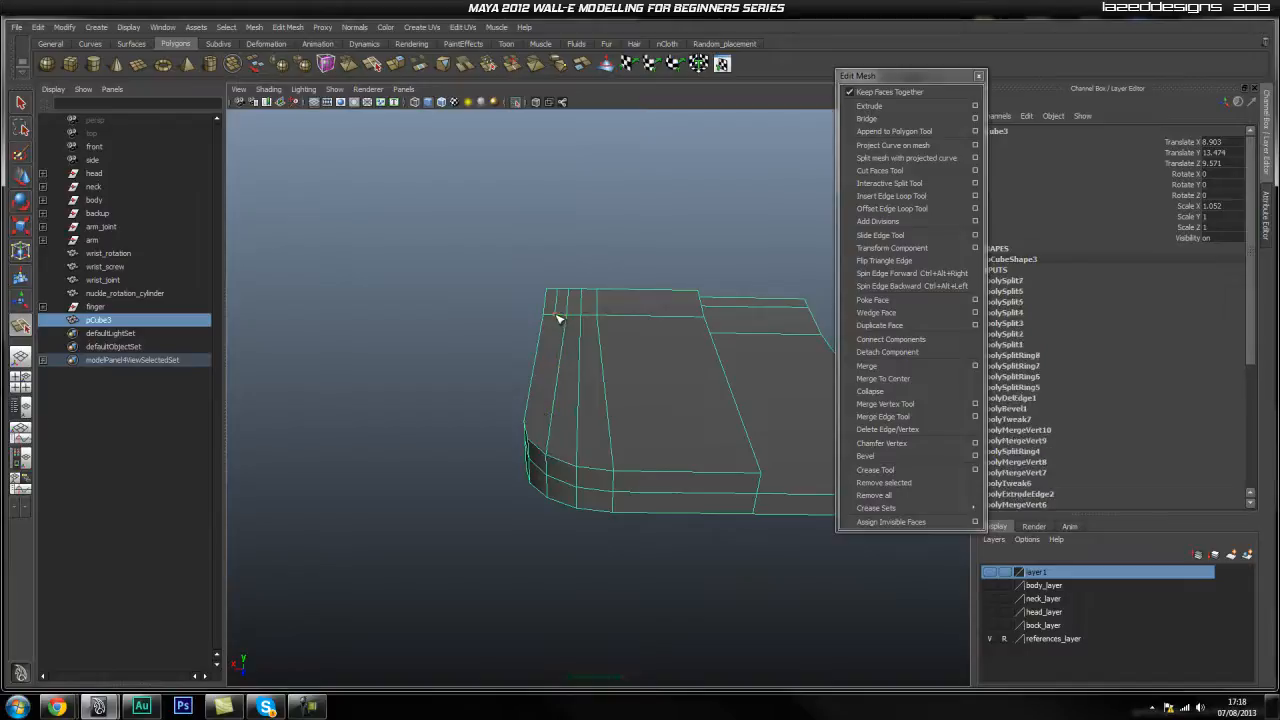
{"action": "left_click_drag", "start_coordinate": [615, 410], "coordinate": [574, 401], "text": "alt"}
{"action": "key", "text": "Return"}
{"action": "key", "text": "q"}
Select the vertical edge loops and scale them to even out their spacing.
{"action": "right_click_drag", "start_coordinate": [578, 387], "coordinate": [582, 360]}
{"action": "double_click", "coordinate": [578, 492]}
{"action": "left_click_drag", "start_coordinate": [578, 492], "coordinate": [644, 430], "text": "alt"}
{"action": "key", "text": "r"}
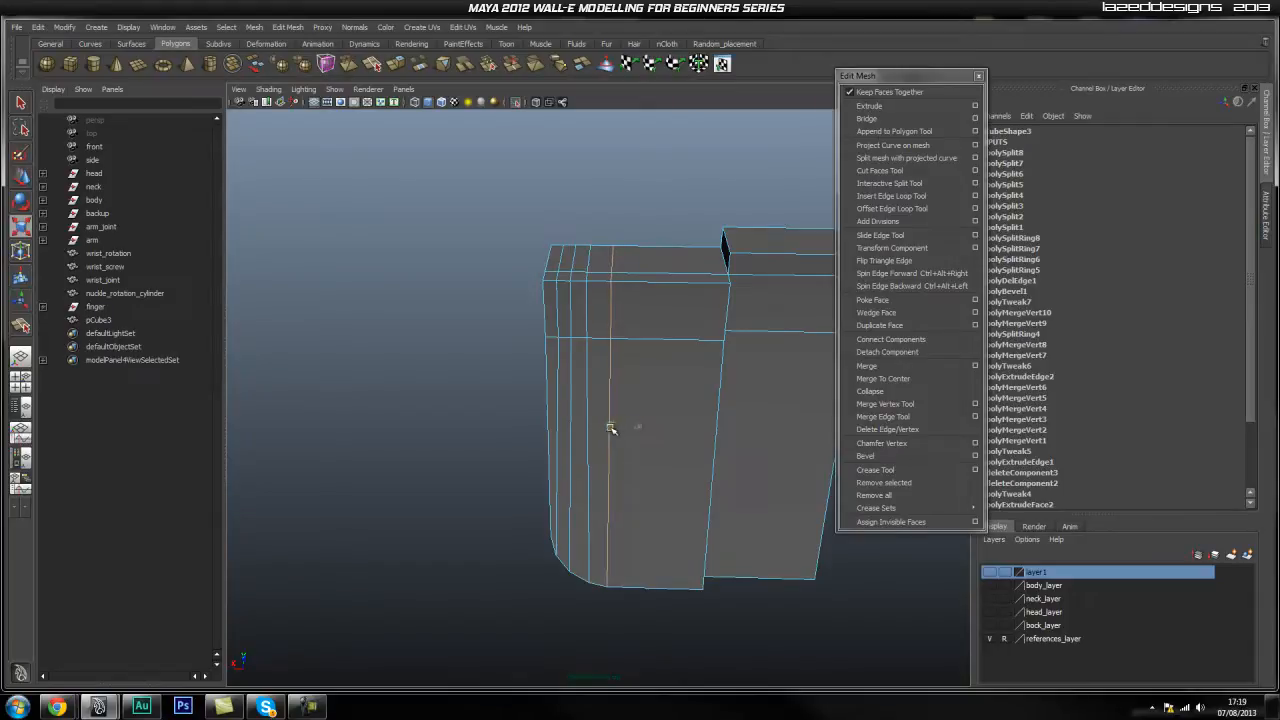
{"action": "double_click", "coordinate": [588, 368]}
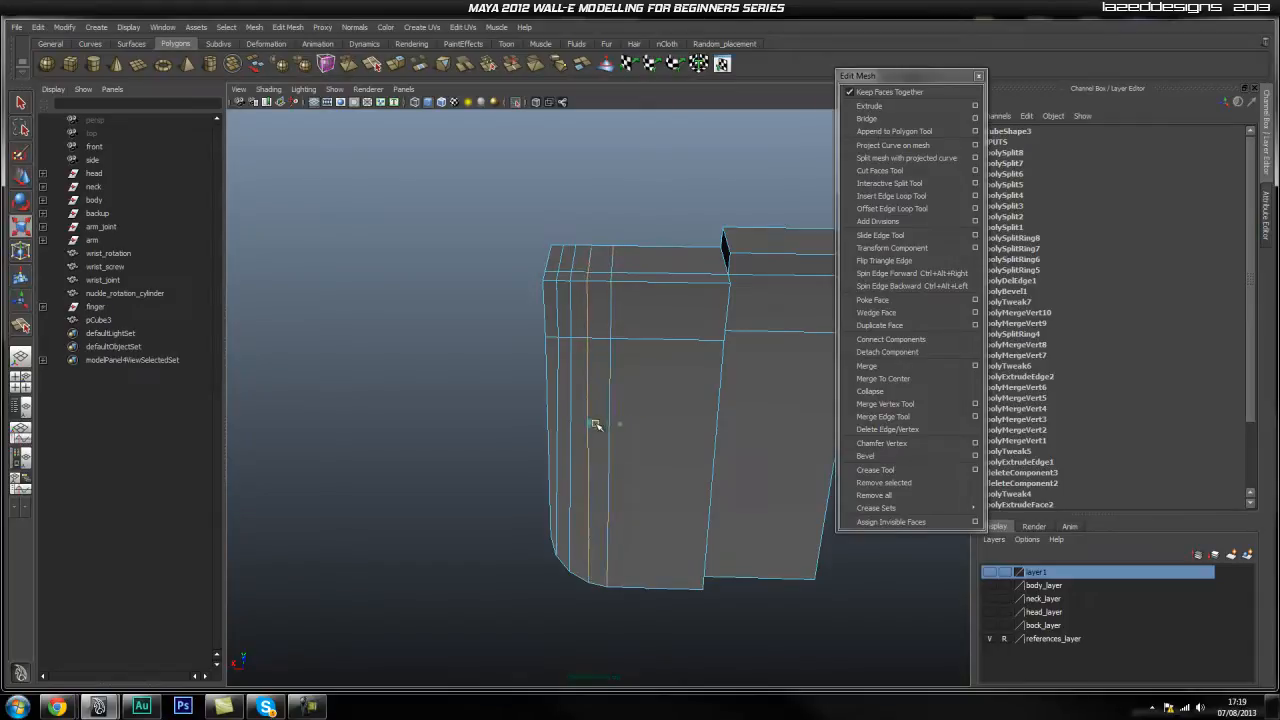
{"action": "left_click_drag", "start_coordinate": [615, 425], "coordinate": [598, 425]}
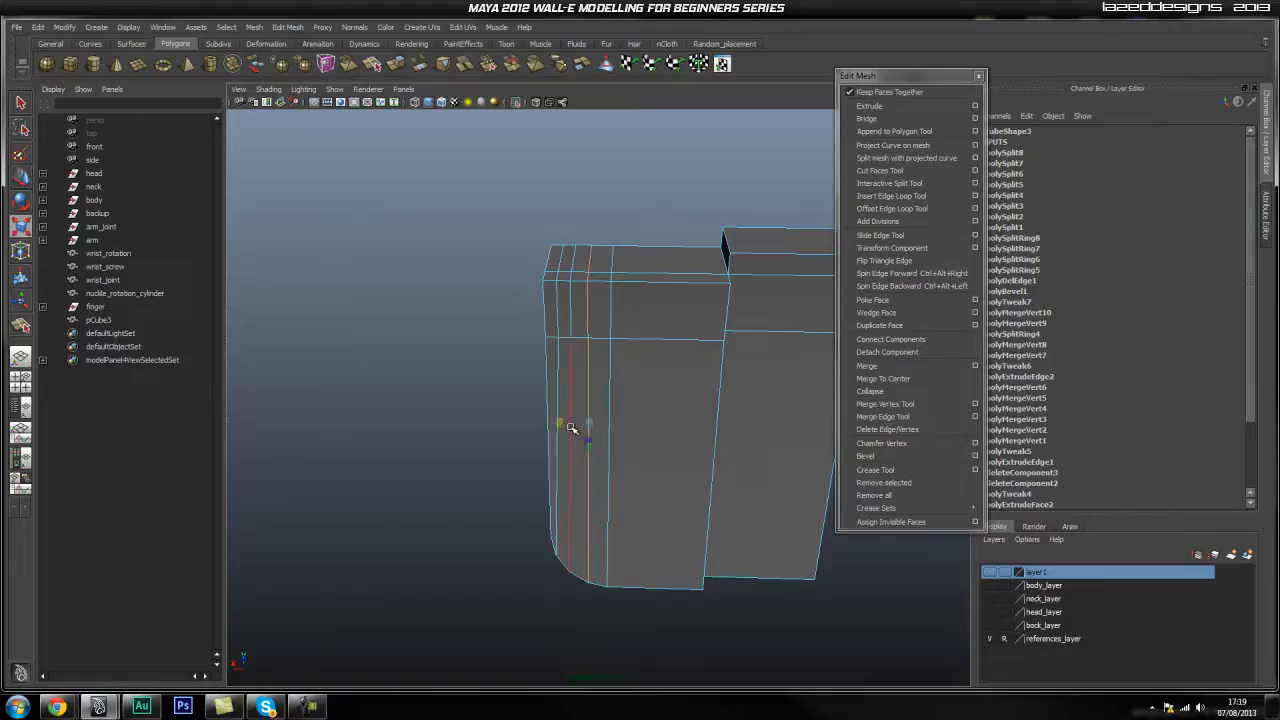
{"action": "double_click", "coordinate": [572, 327]}
{"action": "left_click_drag", "start_coordinate": [551, 414], "coordinate": [575, 413]}
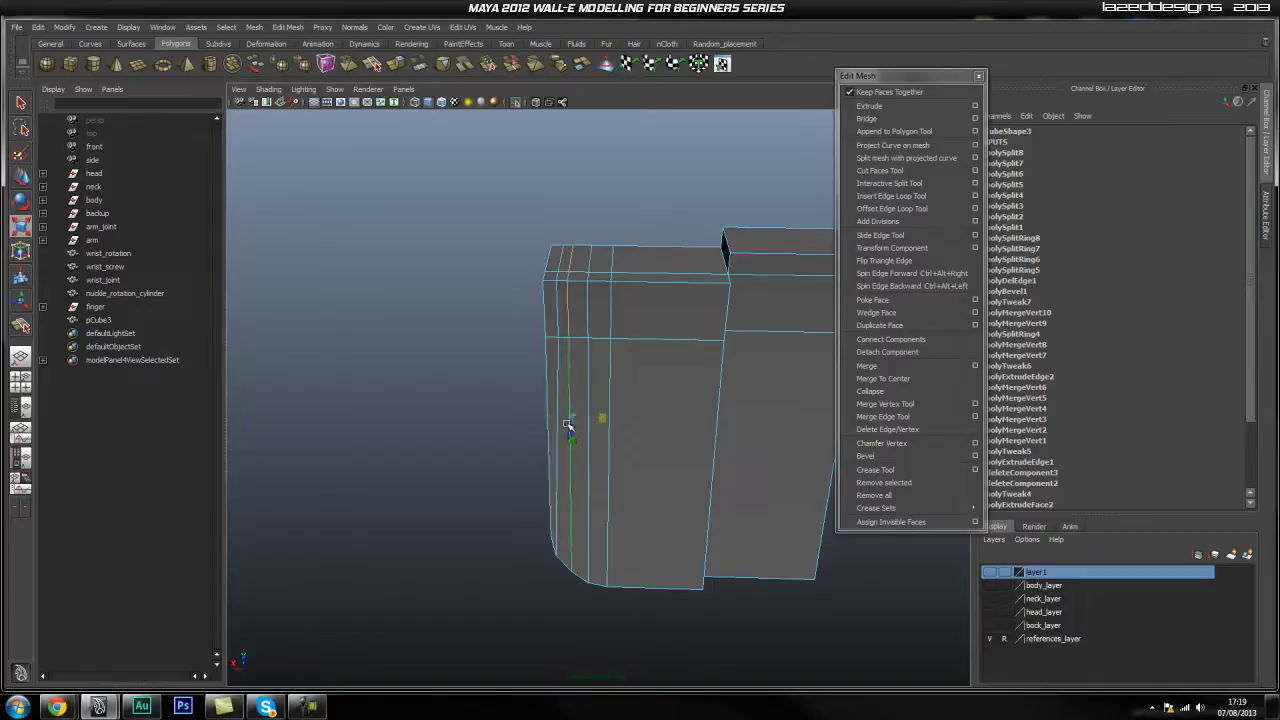
{"action": "mouse_move", "coordinate": [551, 411]}
{"action": "left_mouse_down"}
{"action": "mouse_move", "coordinate": [534, 401]}
{"action": "mouse_move", "coordinate": [562, 404]}
{"action": "left_mouse_up"}
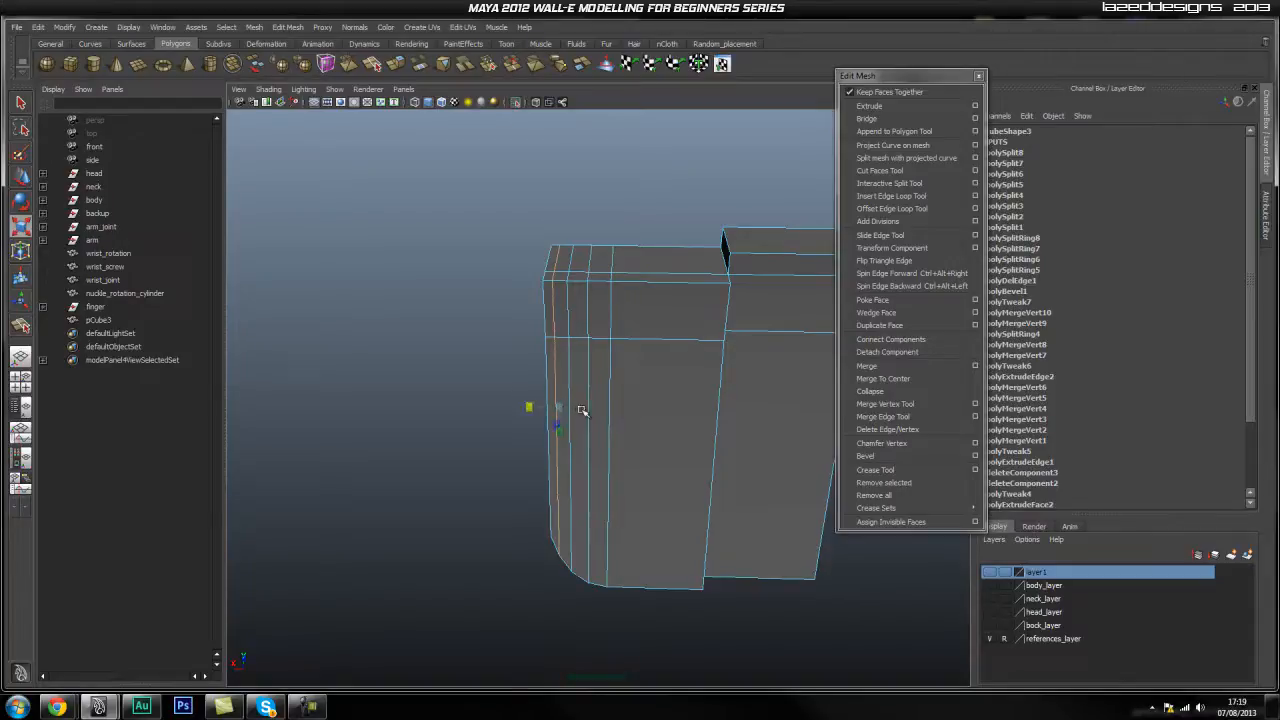
Return to object mode and select the finger block.
{"action": "key", "text": "q"}
{"action": "right_click_drag", "start_coordinate": [589, 383], "coordinate": [620, 365]}
{"action": "left_click", "coordinate": [520, 436]}
{"action": "scroll", "coordinate": [520, 436], "scroll_direction": "down", "scroll_amount": 3}
{"action": "left_click_drag", "start_coordinate": [520, 436], "coordinate": [575, 408], "text": "alt"}
{"action": "left_click", "coordinate": [556, 436]}
{"action": "left_click", "coordinate": [651, 416]}
{"action": "left_click", "coordinate": [586, 443]}
Frame the finger block and orbit around its finished shape.
{"action": "left_click_drag", "start_coordinate": [879, 76], "coordinate": [1044, 129]}
{"action": "right_click_drag", "start_coordinate": [800, 318], "coordinate": [718, 318], "text": "alt"}
{"action": "left_click_drag", "start_coordinate": [718, 318], "coordinate": [634, 434], "text": "alt"}
{"action": "key", "text": "f"}
{"action": "left_click_drag", "start_coordinate": [620, 366], "coordinate": [657, 393], "text": "alt"}
{"action": "left_click_drag", "start_coordinate": [620, 318], "coordinate": [609, 373], "text": "alt"}
Turn off isolate select and view the arm in front of both blueprint boards.
{"action": "left_click", "coordinate": [516, 102]}
{"action": "scroll", "coordinate": [640, 290], "scroll_direction": "down", "scroll_amount": 3}
{"action": "left_click", "coordinate": [703, 356]}
{"action": "left_click", "coordinate": [610, 366]}
{"action": "left_click_drag", "start_coordinate": [735, 377], "coordinate": [696, 378], "text": "alt"}
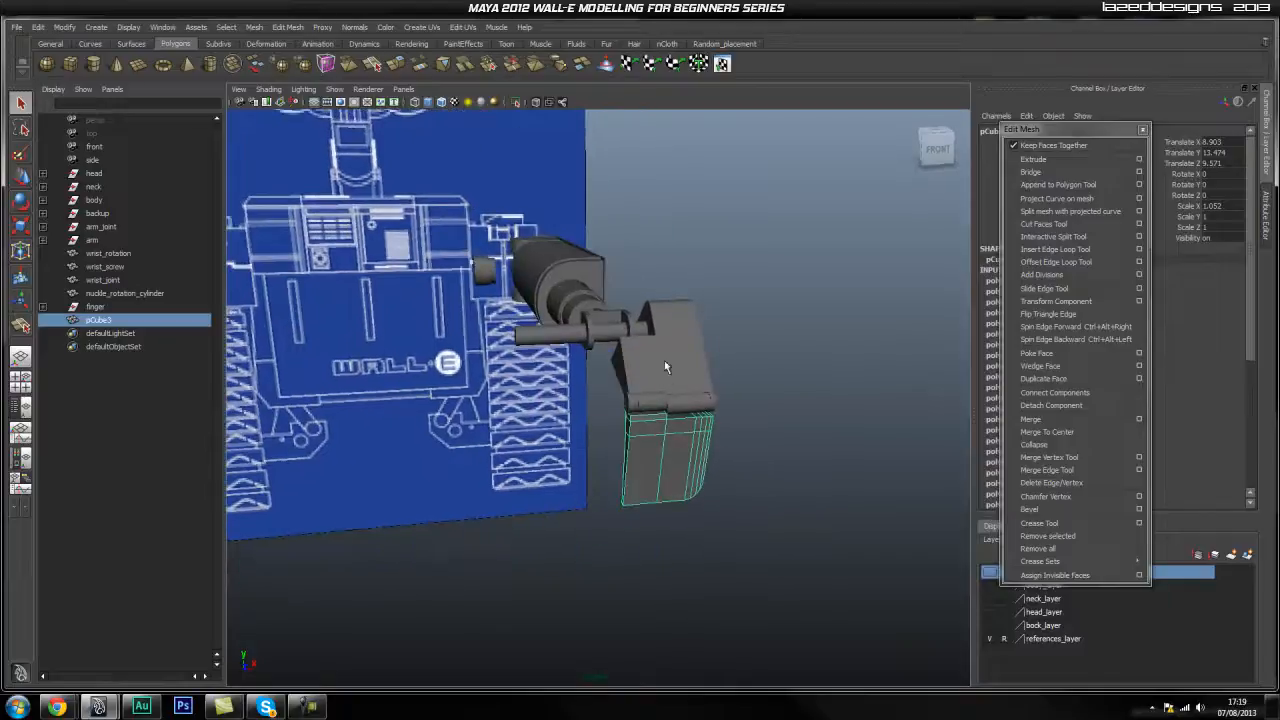
{"action": "left_click_drag", "start_coordinate": [549, 477], "coordinate": [571, 394], "text": "alt"}
{"action": "left_click_drag", "start_coordinate": [597, 336], "coordinate": [761, 424], "text": "alt"}
{"action": "mouse_move", "coordinate": [575, 372]}
{"action": "left_mouse_down", "text": "alt"}
{"action": "mouse_move", "coordinate": [624, 360]}
{"action": "mouse_move", "coordinate": [595, 371]}
{"action": "left_mouse_up", "text": "alt"}
{"action": "middle_click_drag", "start_coordinate": [595, 371], "coordinate": [522, 378], "text": "alt"}
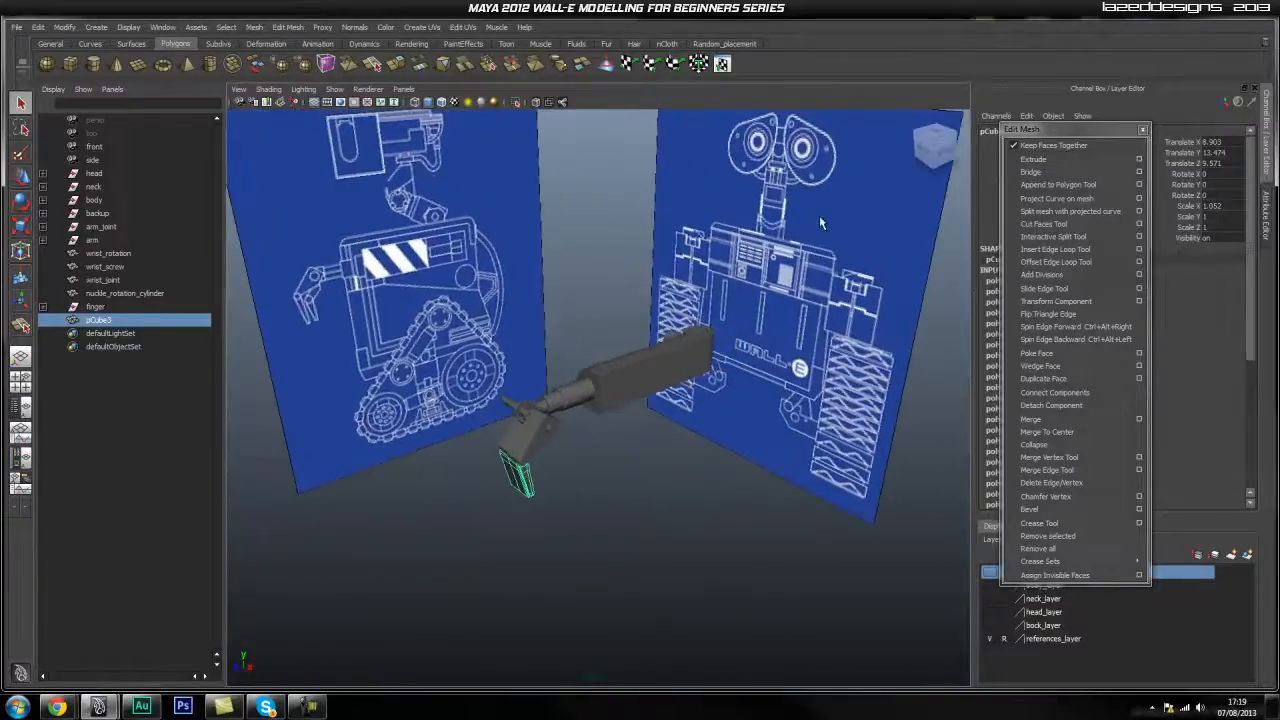
{"action": "left_click_drag", "start_coordinate": [1020, 130], "coordinate": [1028, 64]}
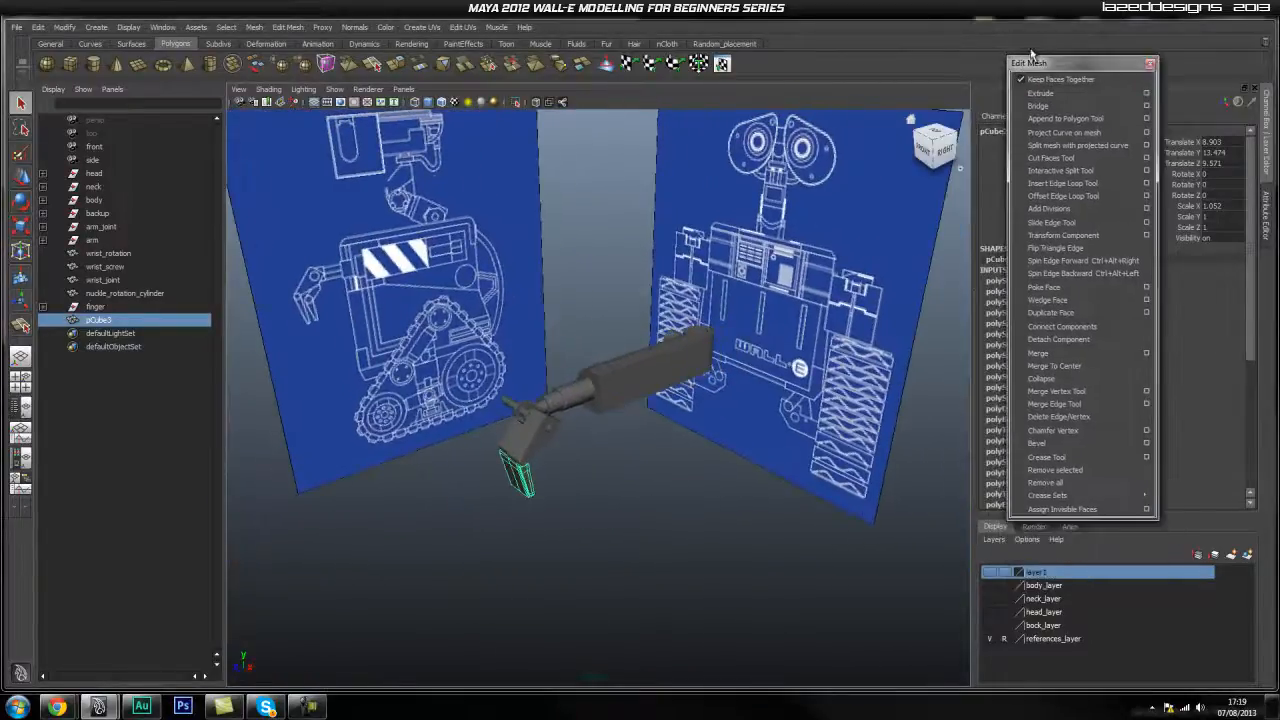
Make head_layer, neck_layer and body_layer visible.
{"action": "left_click", "coordinate": [990, 612]}
{"action": "left_click", "coordinate": [990, 600]}
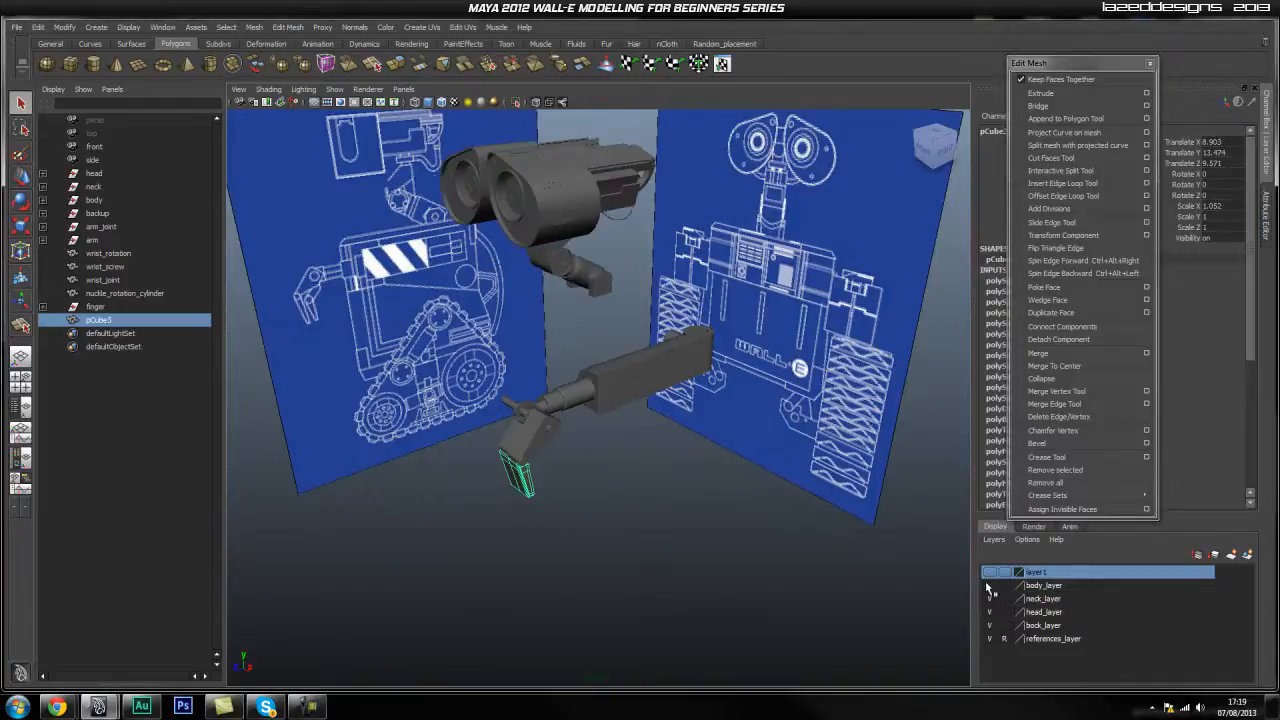
{"action": "left_click", "coordinate": [989, 586]}
{"action": "scroll", "coordinate": [634, 472], "scroll_direction": "down", "scroll_amount": 2}
{"action": "left_click", "coordinate": [694, 475]}
Orbit around the assembled WALL-E model with both blueprints behind it.
{"action": "left_click_drag", "start_coordinate": [695, 474], "coordinate": [518, 457], "text": "alt"}
{"action": "right_click_drag", "start_coordinate": [518, 457], "coordinate": [612, 457], "text": "alt"}
{"action": "left_click_drag", "start_coordinate": [612, 457], "coordinate": [603, 465], "text": "alt"}
{"action": "right_click_drag", "start_coordinate": [595, 386], "coordinate": [543, 357], "text": "alt"}
{"action": "left_click_drag", "start_coordinate": [543, 357], "coordinate": [613, 387], "text": "alt"}
{"action": "right_click_drag", "start_coordinate": [547, 377], "coordinate": [495, 403], "text": "alt"}
{"action": "left_click_drag", "start_coordinate": [495, 403], "coordinate": [625, 402], "text": "alt"}
{"action": "left_click_drag", "start_coordinate": [289, 451], "coordinate": [384, 418], "text": "alt"}
{"action": "left_click_drag", "start_coordinate": [460, 467], "coordinate": [447, 447], "text": "alt"}
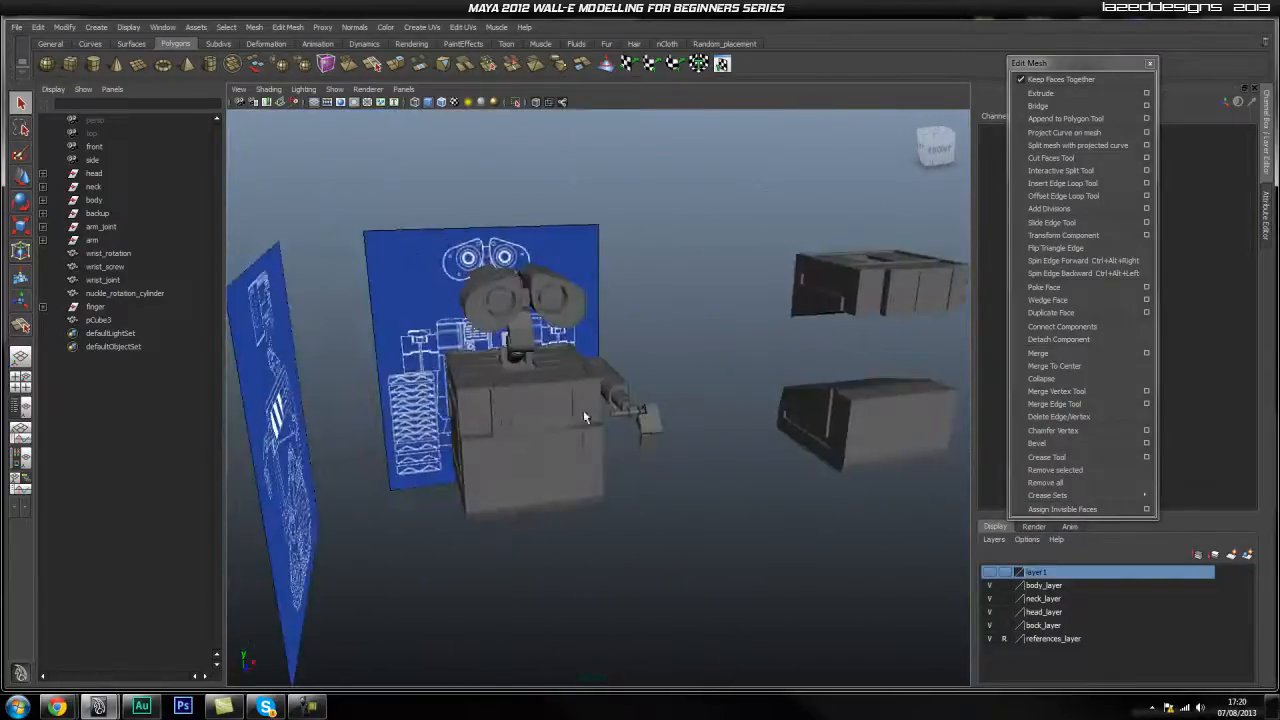
{"action": "right_click_drag", "start_coordinate": [436, 412], "coordinate": [592, 408], "text": "alt"}
{"action": "mouse_move", "coordinate": [592, 408]}
{"action": "left_mouse_down", "text": "alt"}
{"action": "mouse_move", "coordinate": [560, 409]}
{"action": "mouse_move", "coordinate": [554, 374]}
{"action": "mouse_move", "coordinate": [591, 426]}
{"action": "left_mouse_up", "text": "alt"}
{"action": "left_click_drag", "start_coordinate": [760, 358], "coordinate": [705, 405], "text": "alt"}
{"action": "left_click_drag", "start_coordinate": [475, 445], "coordinate": [613, 420], "text": "alt"}
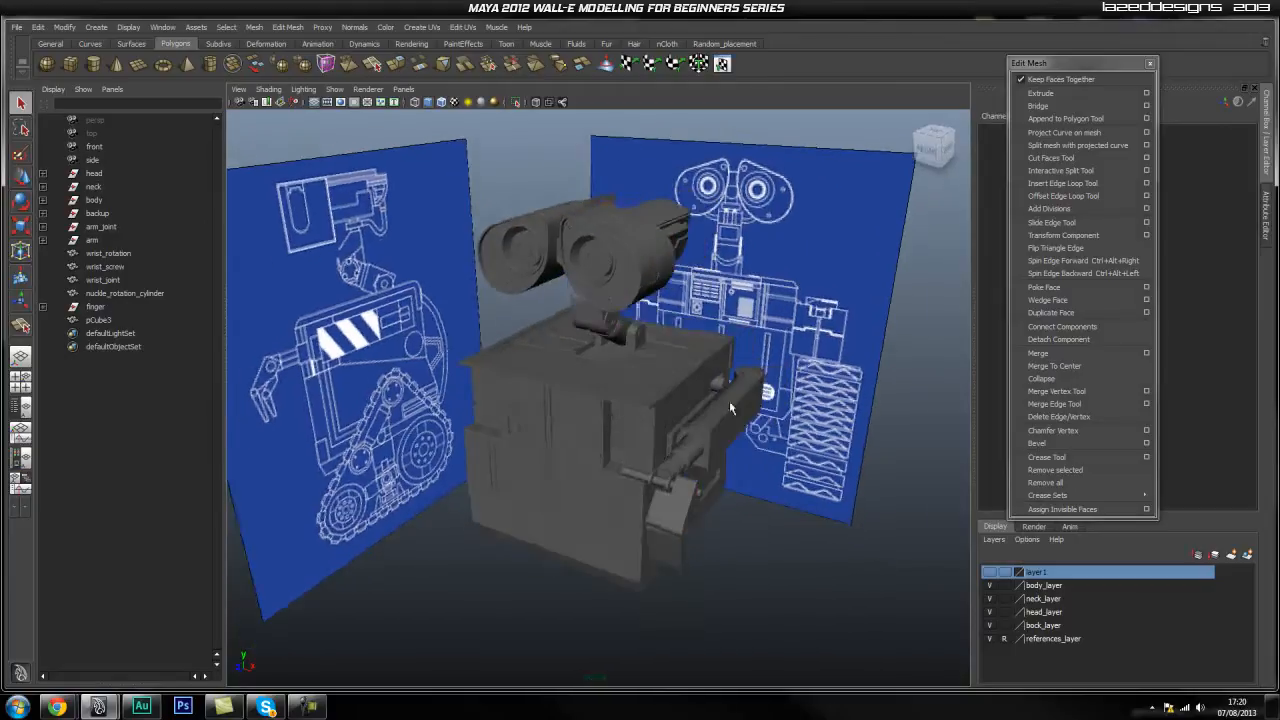